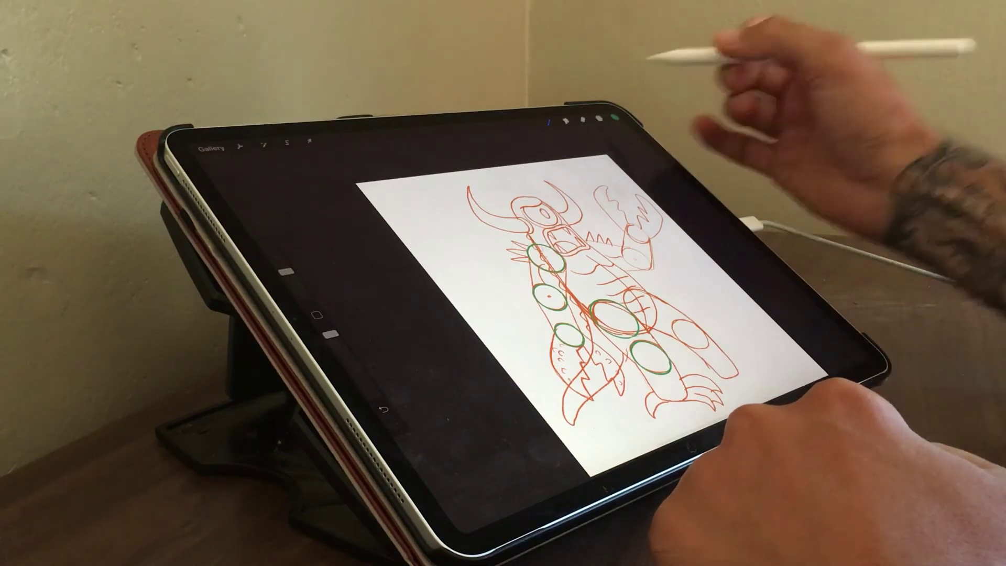
# Step: Hide the orange sketch and copy the top two green ellipses onto their own layer
pyautogui.click(599, 118)
pyautogui.click(672, 177)
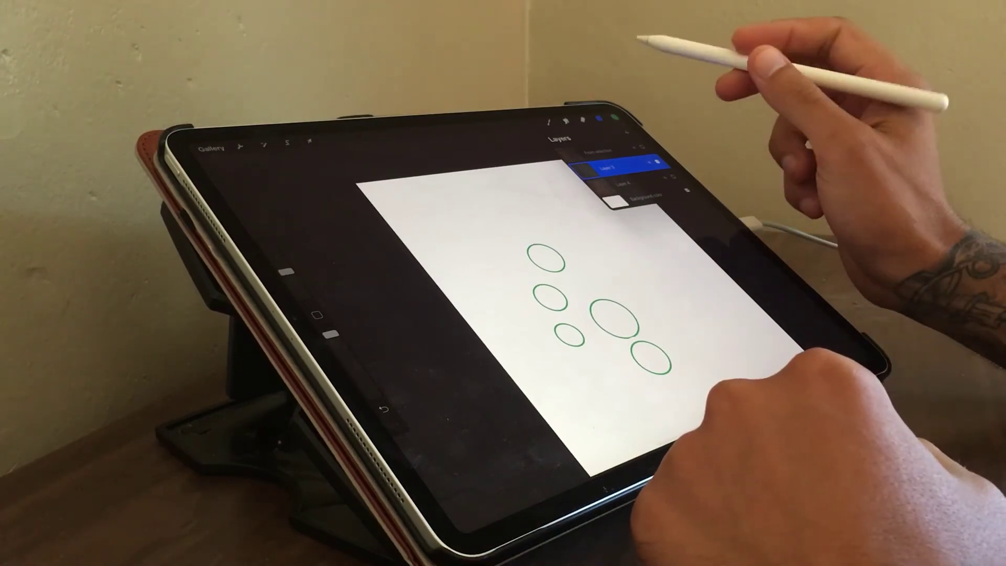
pyautogui.click(287, 142)
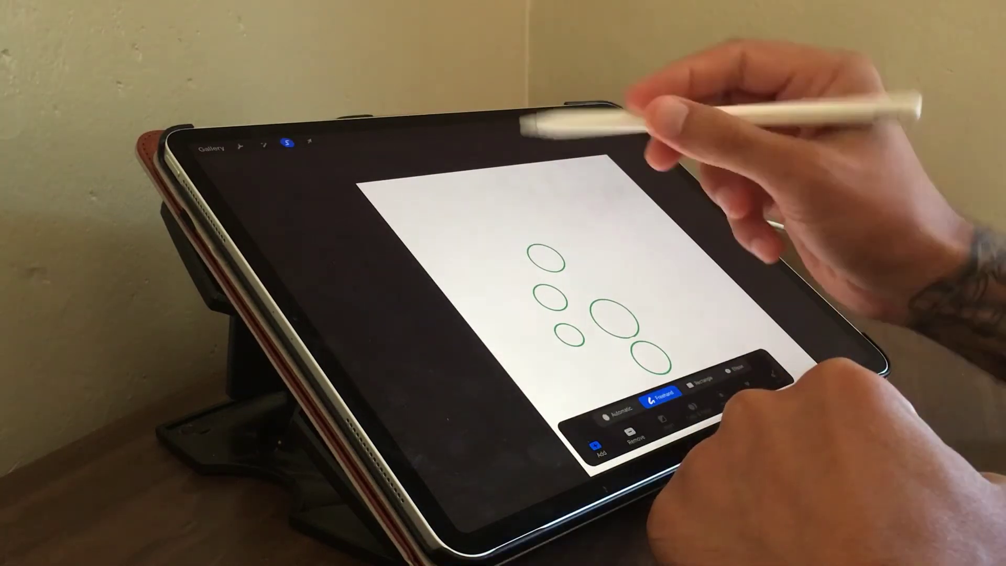
pyautogui.moveTo(525, 236)
pyautogui.mouseDown()
pyautogui.moveTo(521, 289)
pyautogui.moveTo(564, 315)
pyautogui.moveTo(575, 310)
pyautogui.moveTo(579, 243)
pyautogui.moveTo(525, 237)
pyautogui.mouseUp()
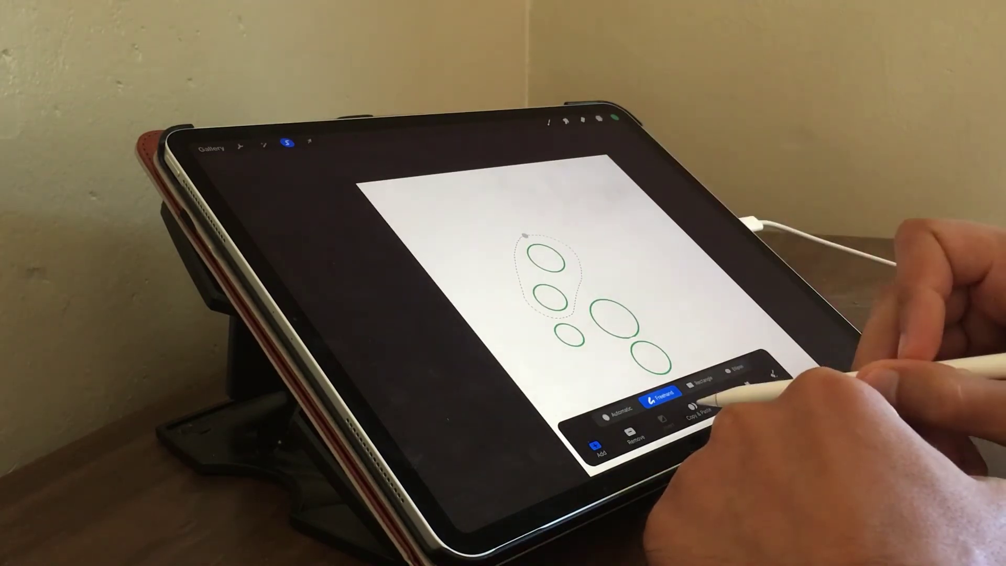
pyautogui.click(693, 406)
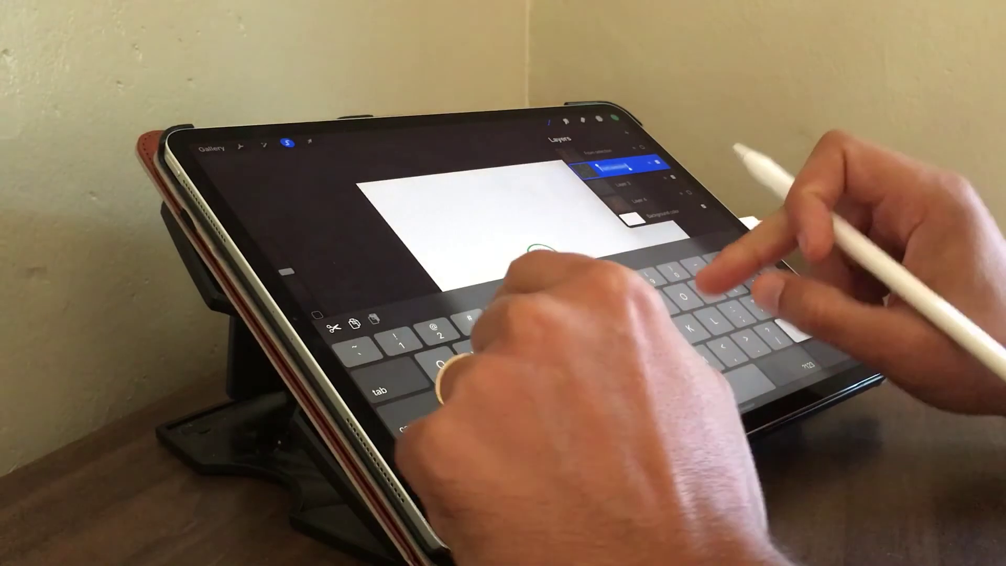
pyautogui.write('R')
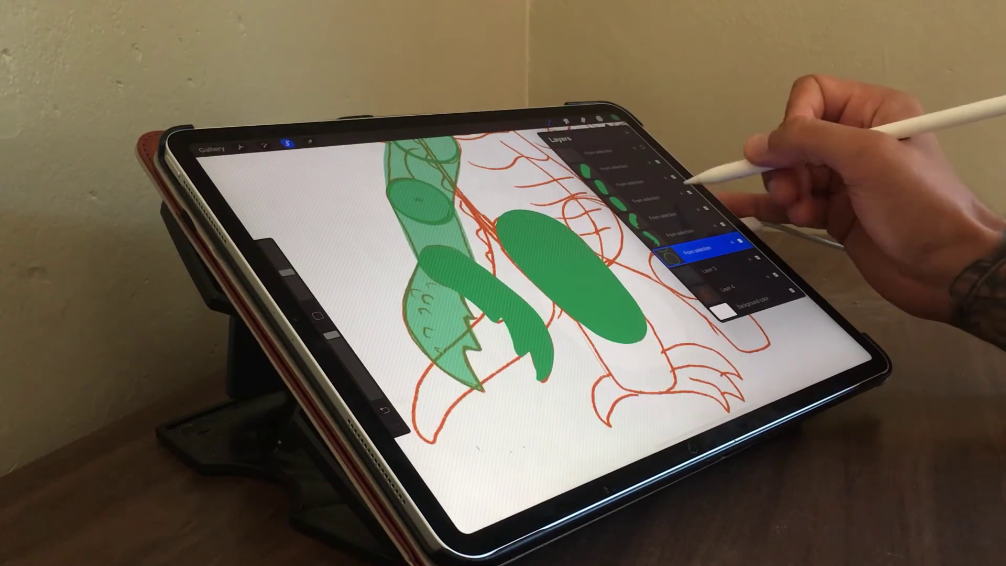
# Step: Lower the green shapes layer's opacity, then zoom and rotate the canvas toward the horn
pyautogui.moveTo(698, 210); pyautogui.dragTo(687, 215)
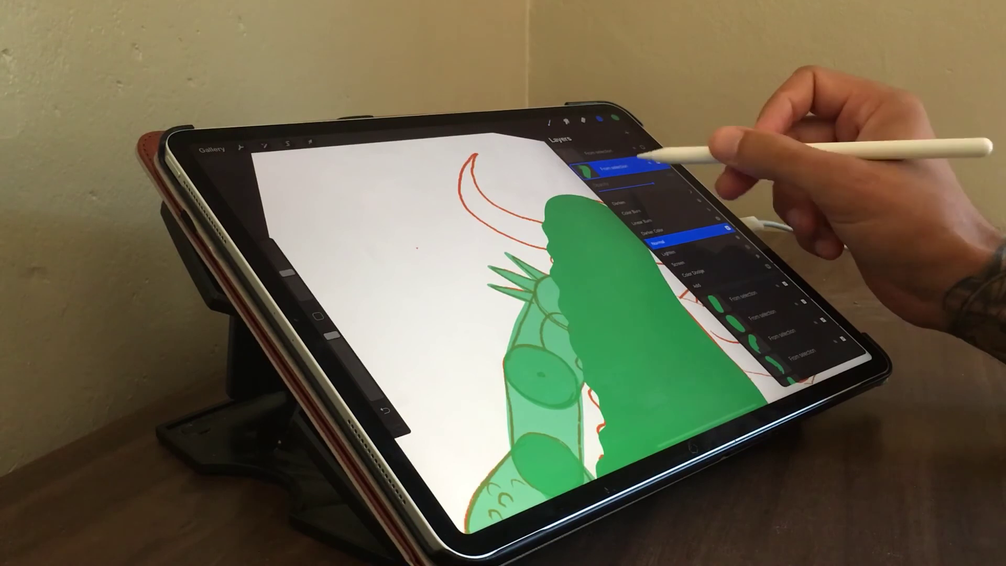
pyautogui.click(649, 160)
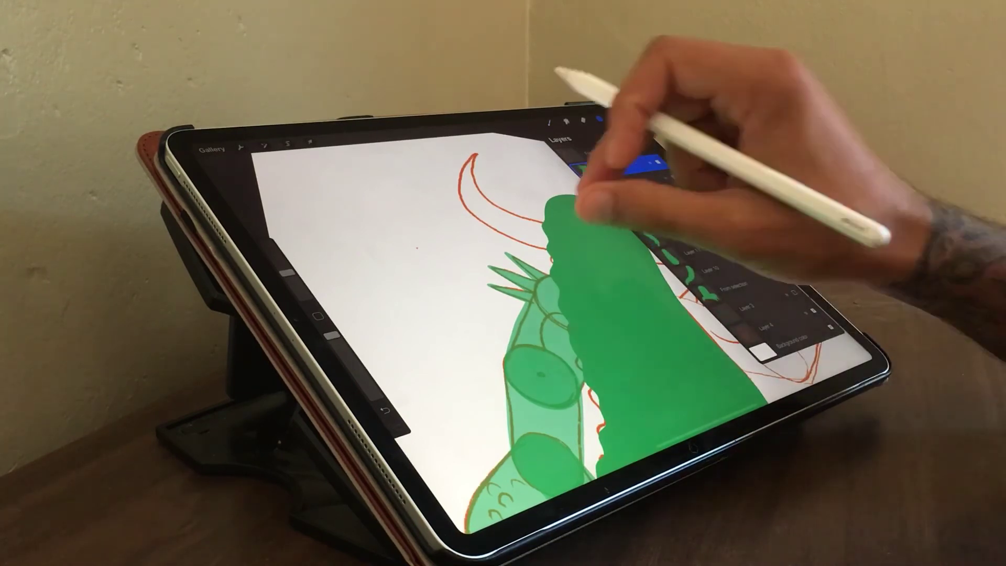
pyautogui.moveTo(640, 173); pyautogui.dragTo(681, 209)
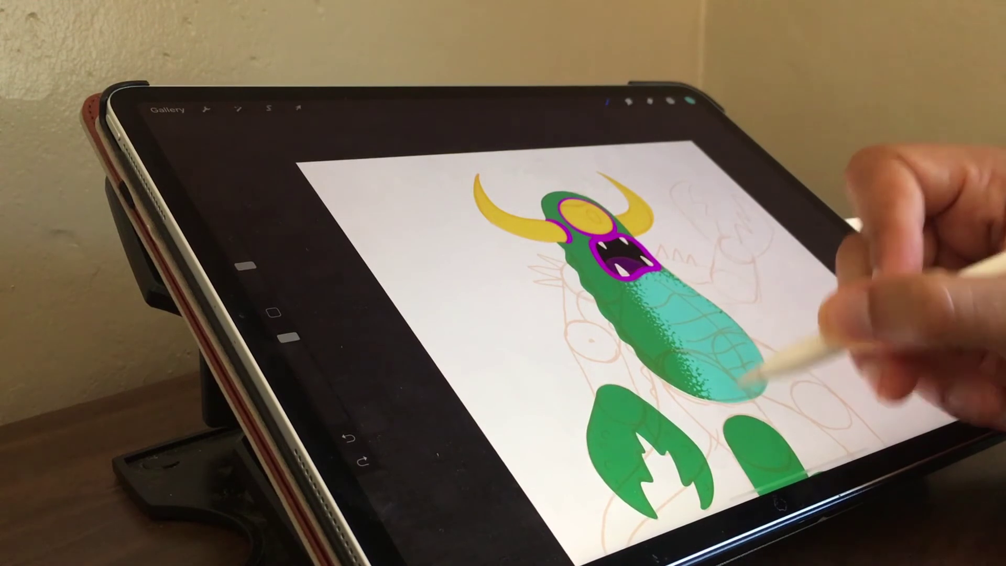
# Step: Paint over the teal body and fill the top of the head green near the left horn
pyautogui.moveTo(763, 337); pyautogui.dragTo(809, 393)
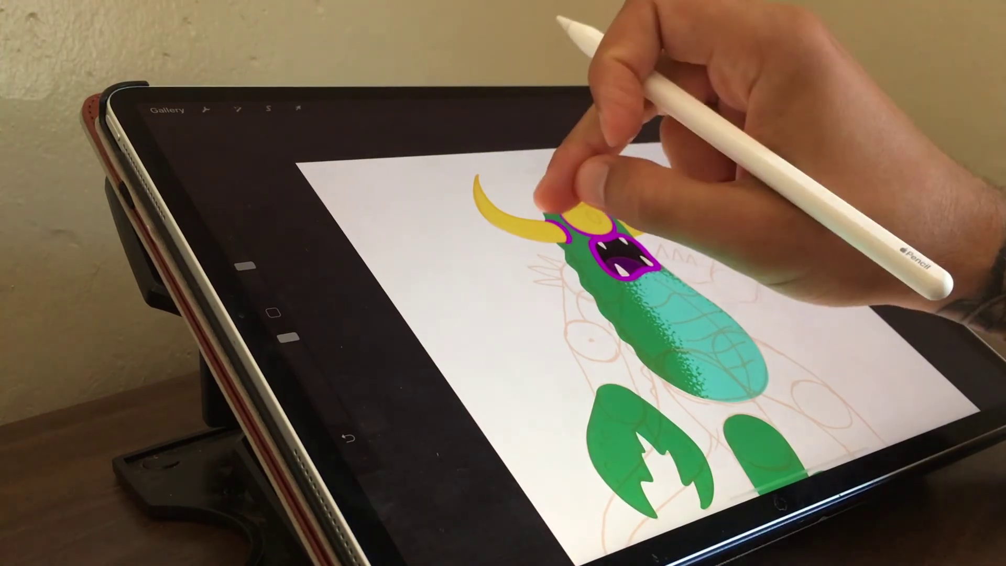
pyautogui.moveTo(550, 212); pyautogui.dragTo(543, 202)
pyautogui.click(690, 99)
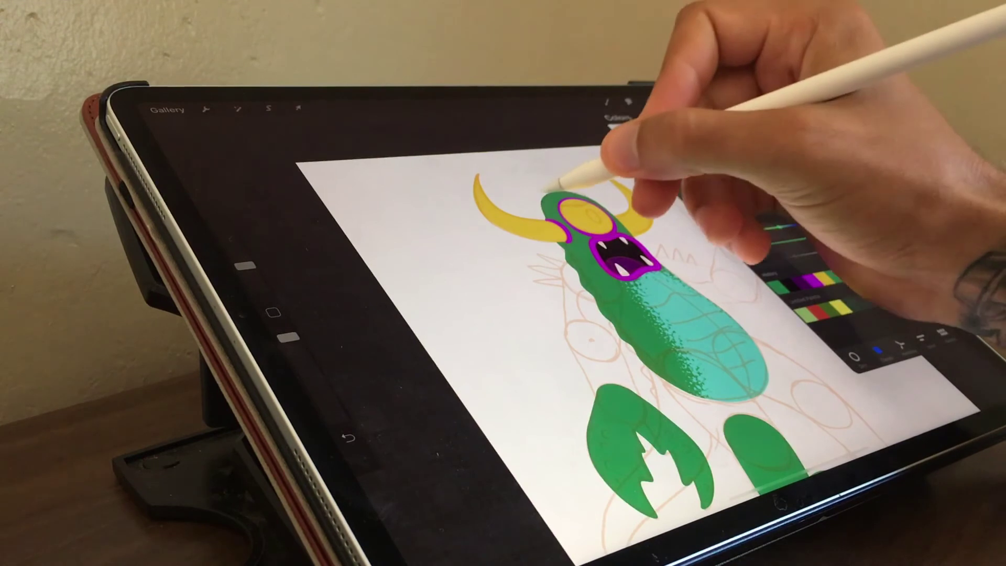
pyautogui.click(564, 176)
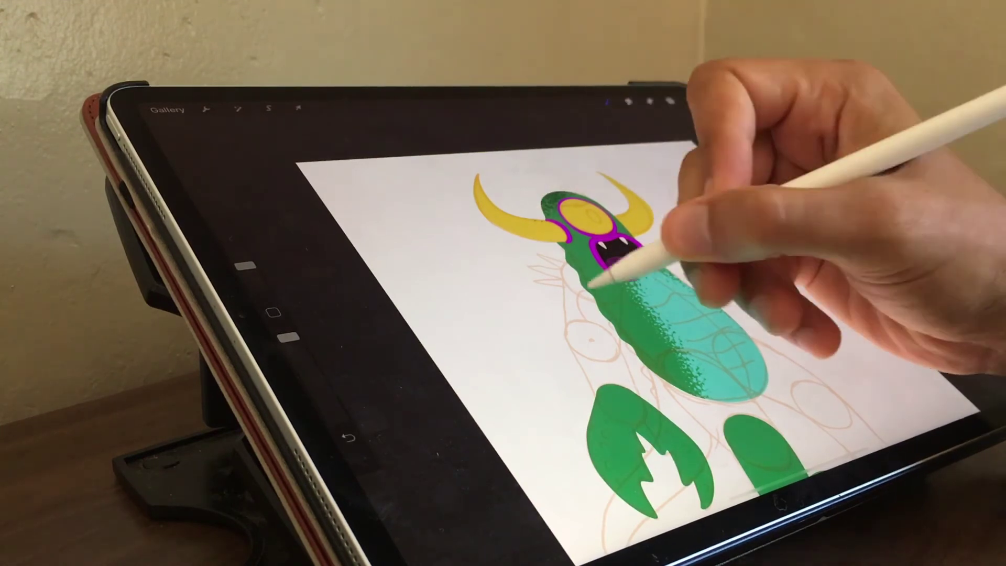
# Step: Add dark shading along the left side of the monster's body
pyautogui.moveTo(618, 262)
pyautogui.mouseDown()
pyautogui.moveTo(635, 292)
pyautogui.moveTo(623, 335)
pyautogui.moveTo(674, 325)
pyautogui.moveTo(672, 224)
pyautogui.mouseUp()
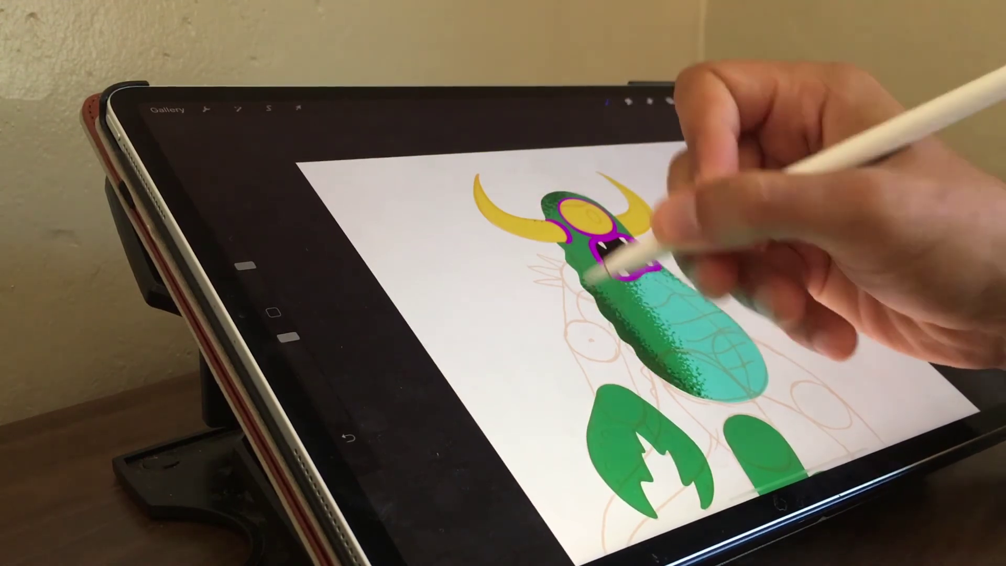
pyautogui.click(670, 100)
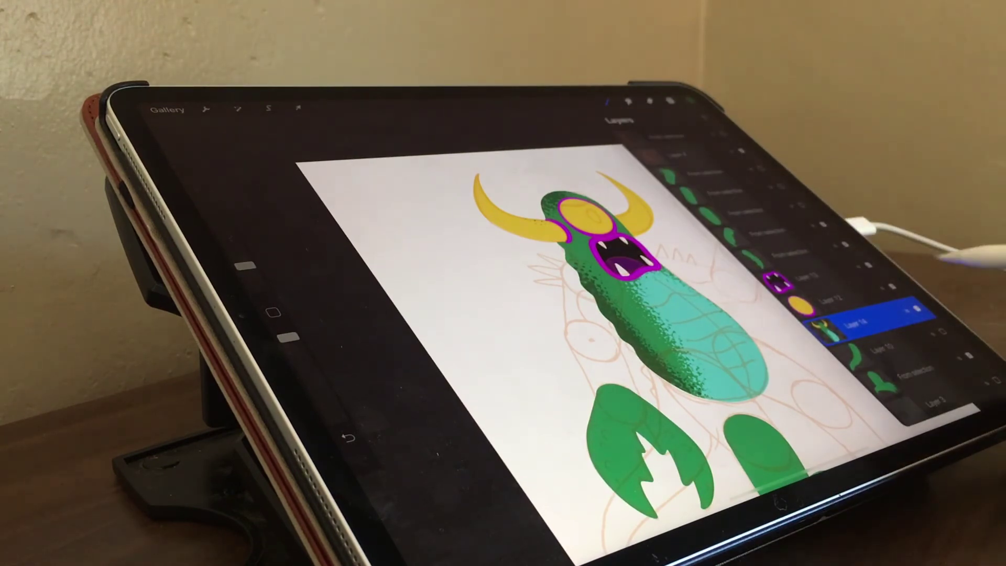
pyautogui.scroll(-5, 681, 325)
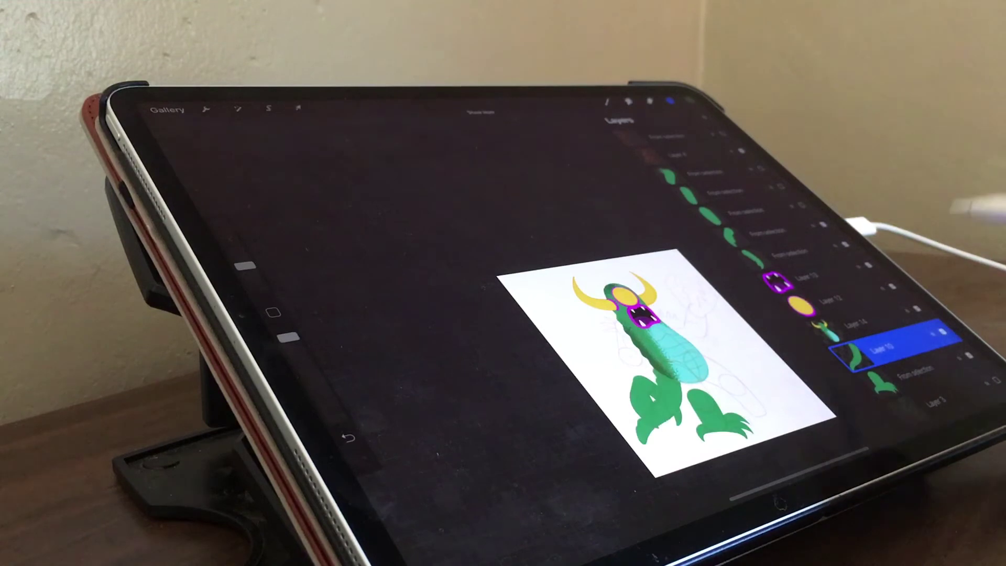
# Step: Shade the body's left side dark green, undo a stray belly stroke, and paint clawed right-foot toes
pyautogui.moveTo(741, 336); pyautogui.dragTo(704, 258)
pyautogui.click(674, 197)
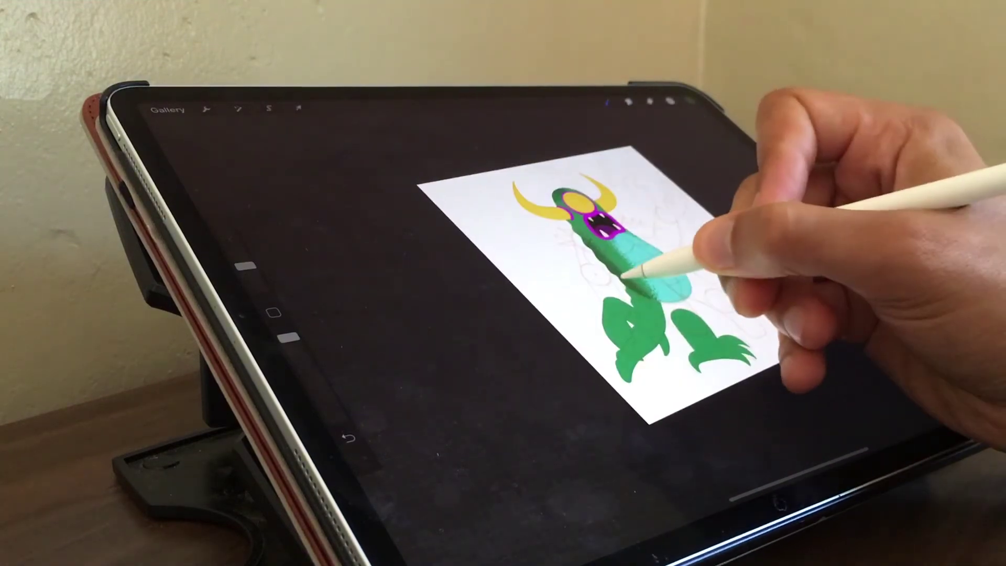
pyautogui.moveTo(626, 276)
pyautogui.mouseDown()
pyautogui.moveTo(651, 287)
pyautogui.moveTo(635, 332)
pyautogui.moveTo(624, 333)
pyautogui.moveTo(636, 288)
pyautogui.moveTo(621, 268)
pyautogui.moveTo(701, 262)
pyautogui.mouseUp()
pyautogui.hotkey('ctrl', 'z')
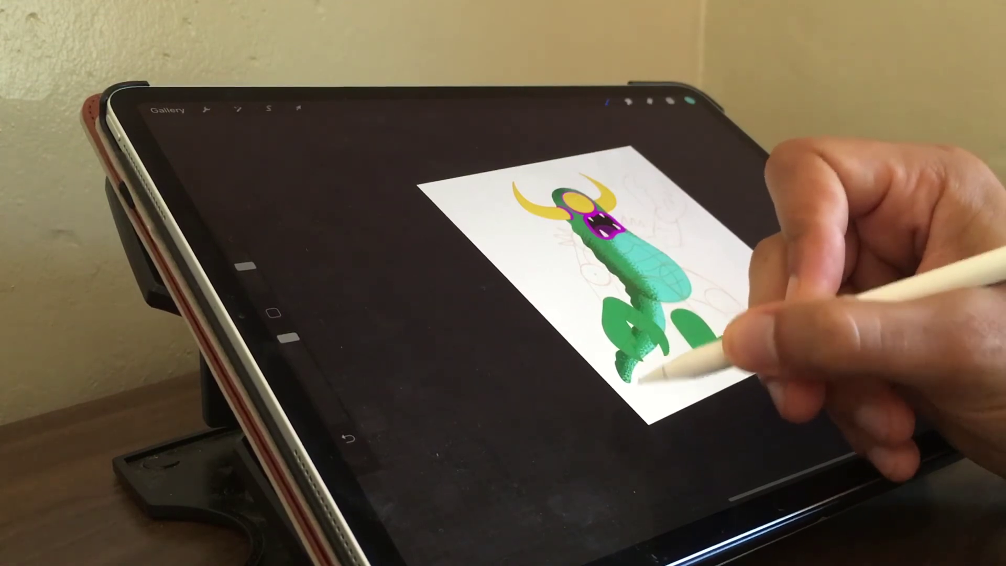
pyautogui.moveTo(640, 370); pyautogui.dragTo(674, 345)
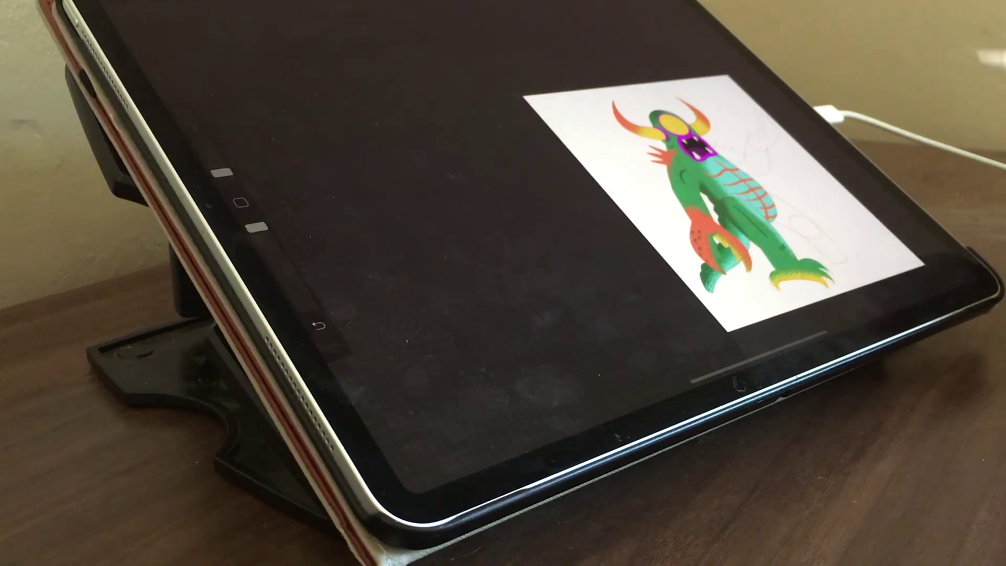
# Step: Duplicate the top two From selection layers
pyautogui.click(734, 8)
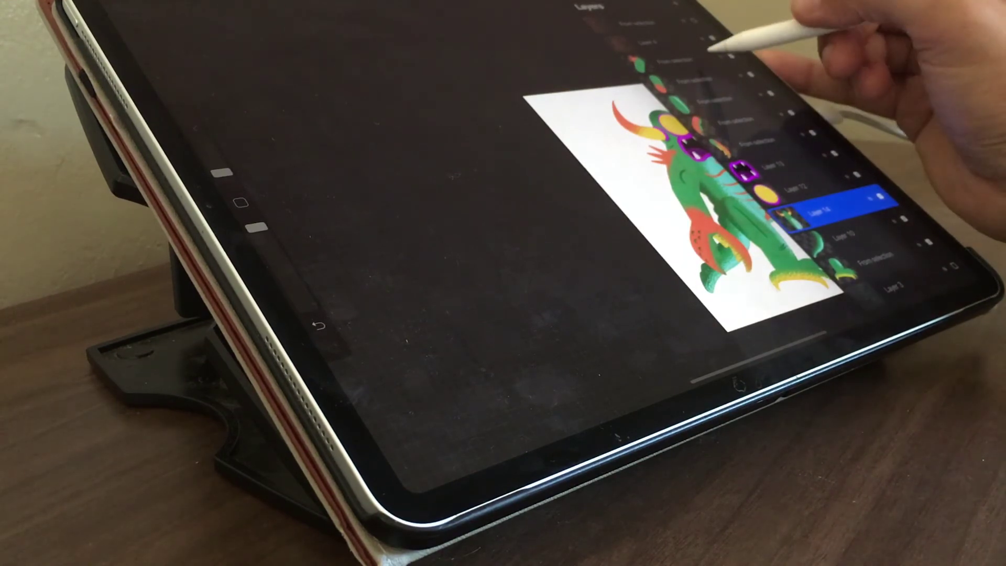
pyautogui.click(702, 55)
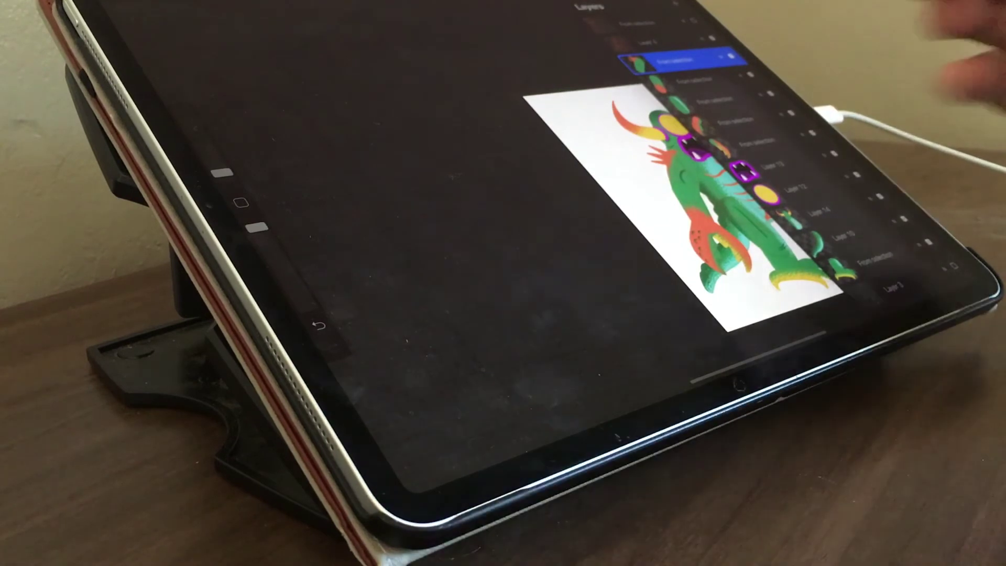
pyautogui.moveTo(679, 80); pyautogui.dragTo(721, 79)
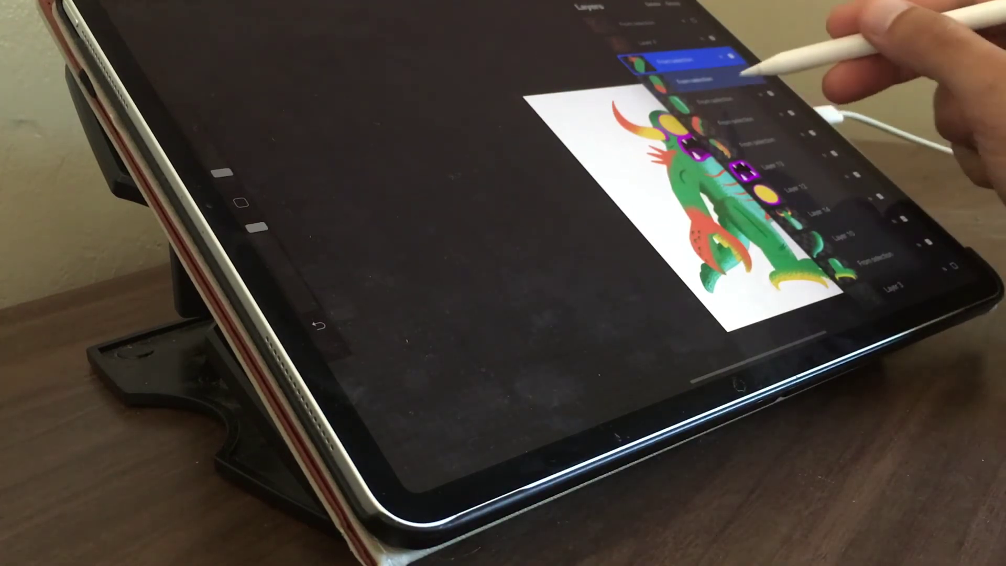
pyautogui.click(725, 63)
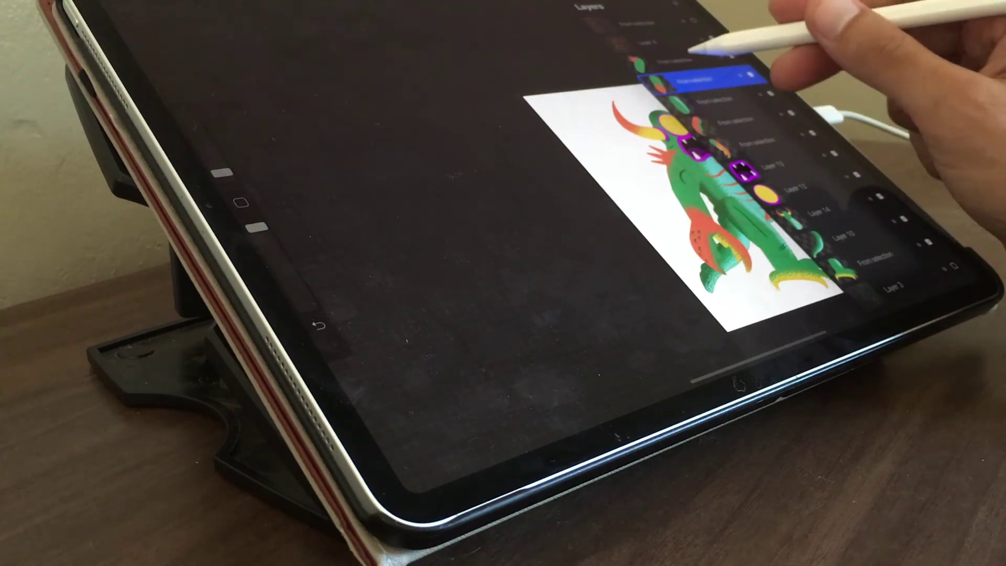
pyautogui.click(691, 57)
pyautogui.moveTo(723, 57); pyautogui.dragTo(675, 60)
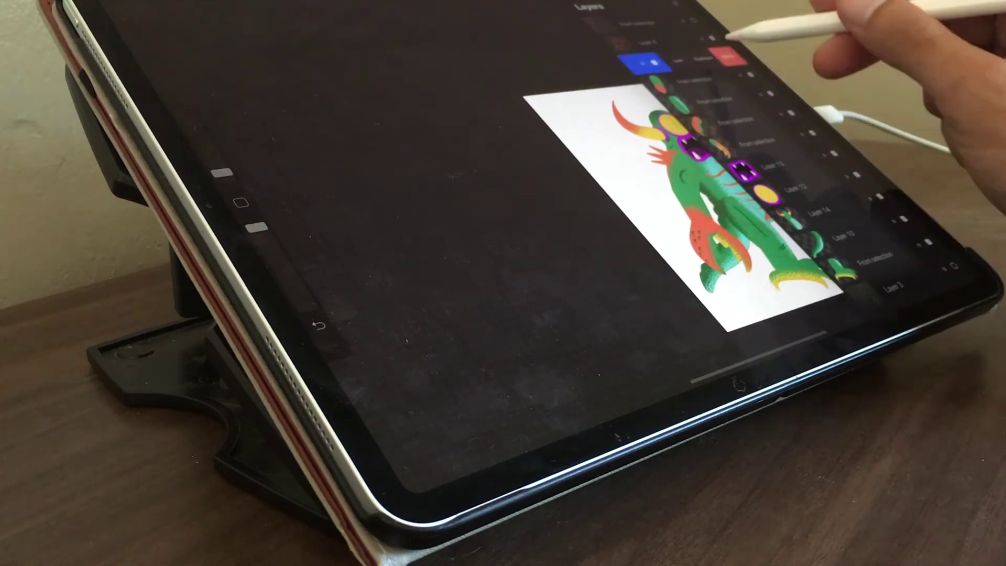
pyautogui.click(694, 60)
pyautogui.moveTo(731, 90); pyautogui.dragTo(713, 95)
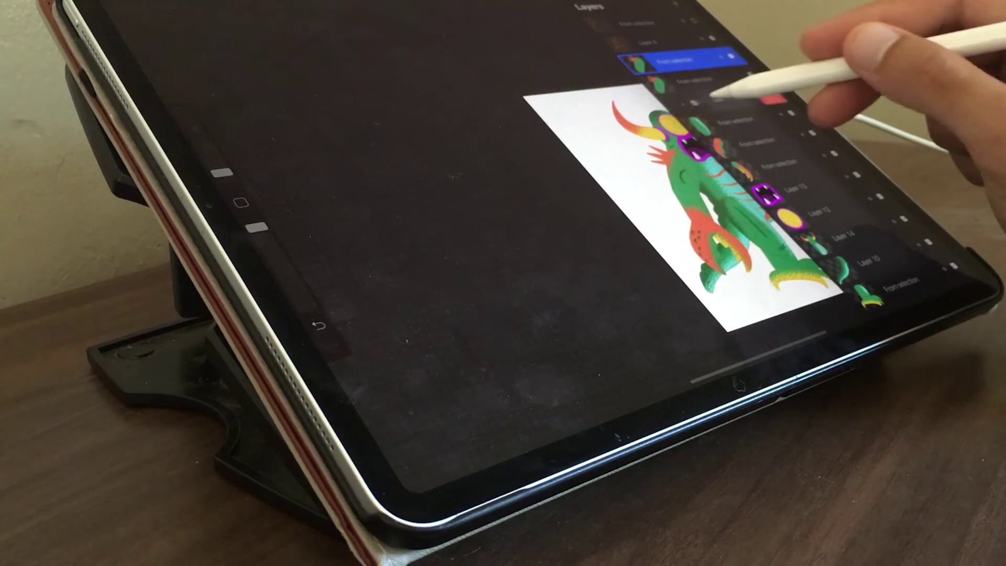
pyautogui.click(741, 97)
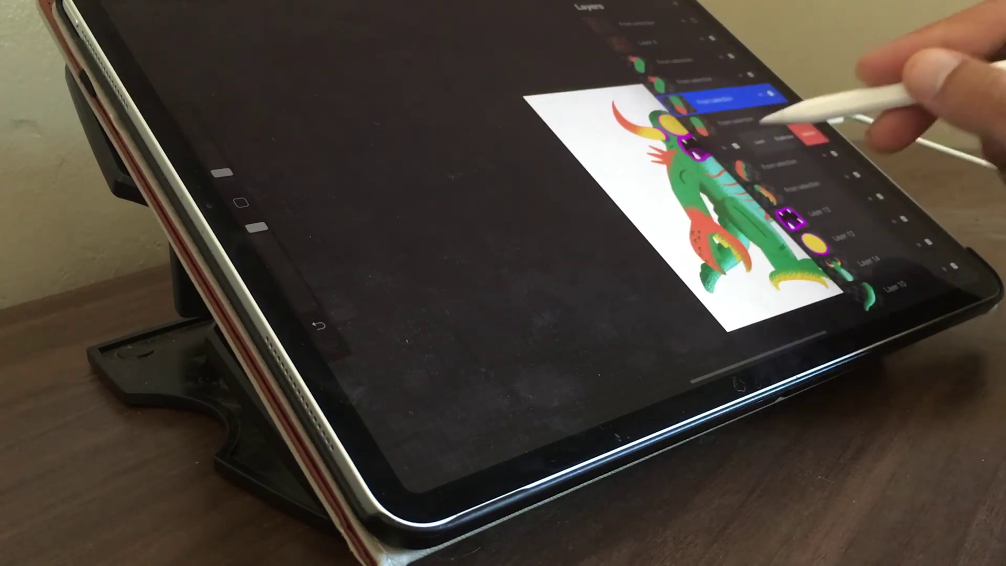
# Step: Duplicate the lower From selection layers as well
pyautogui.click(820, 149)
pyautogui.moveTo(839, 166); pyautogui.dragTo(809, 165)
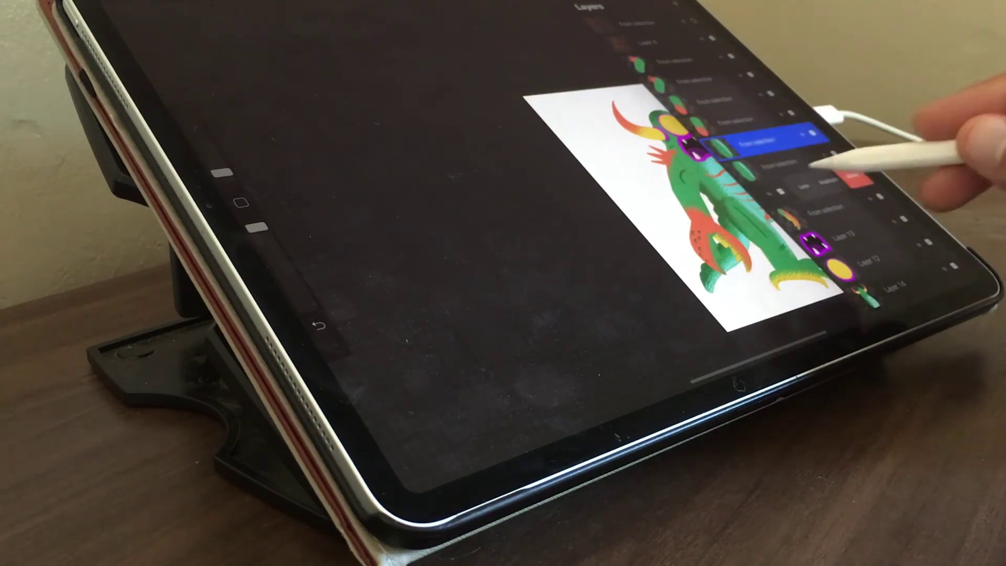
pyautogui.click(823, 181)
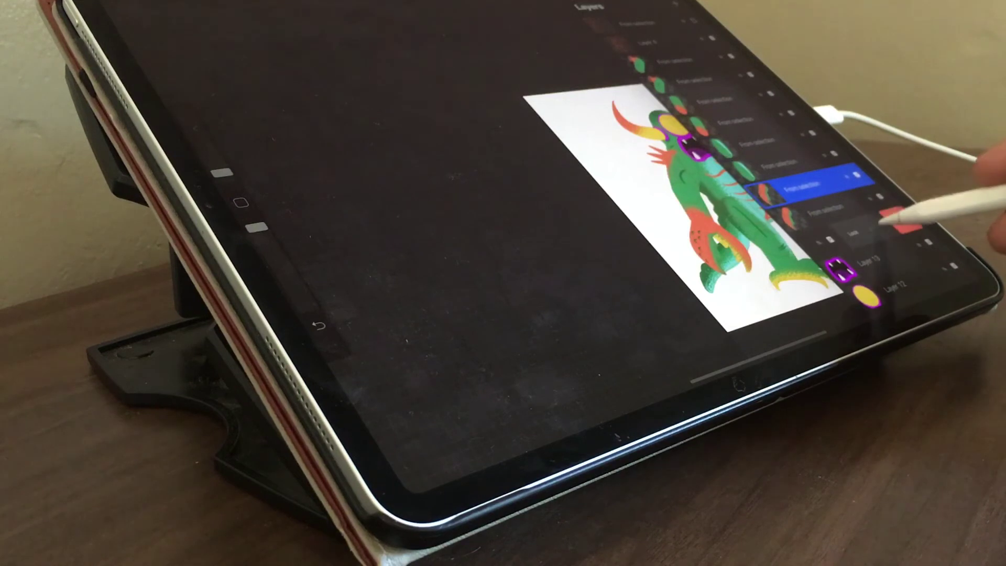
pyautogui.click(883, 221)
pyautogui.scroll(-3, 838, 184)
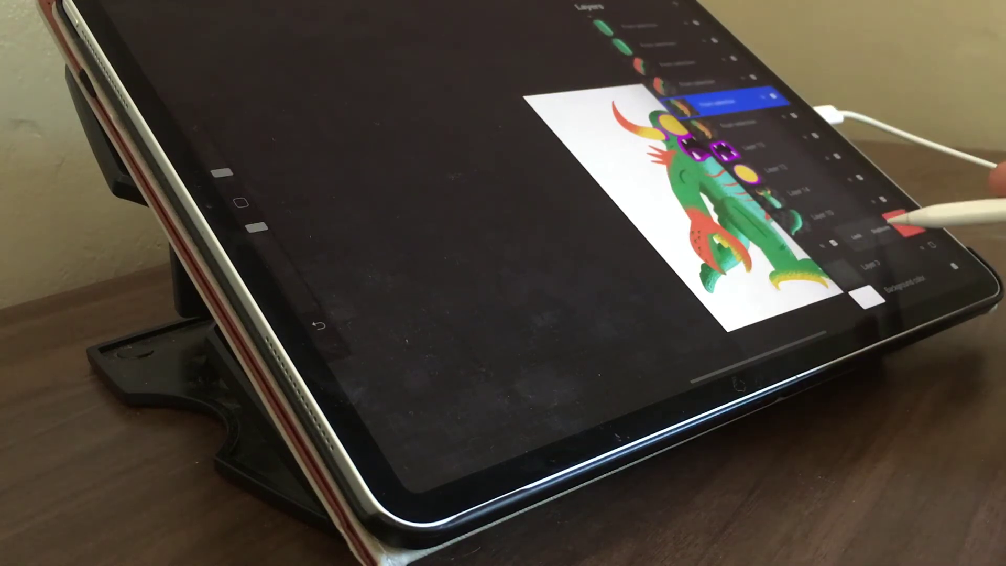
pyautogui.click(891, 218)
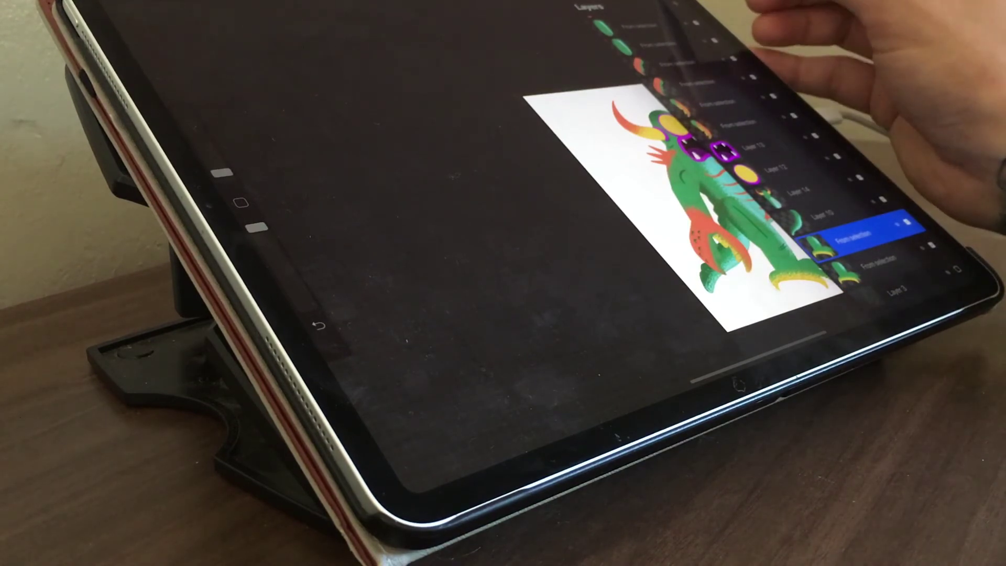
pyautogui.moveTo(682, 157); pyautogui.dragTo(550, 121)
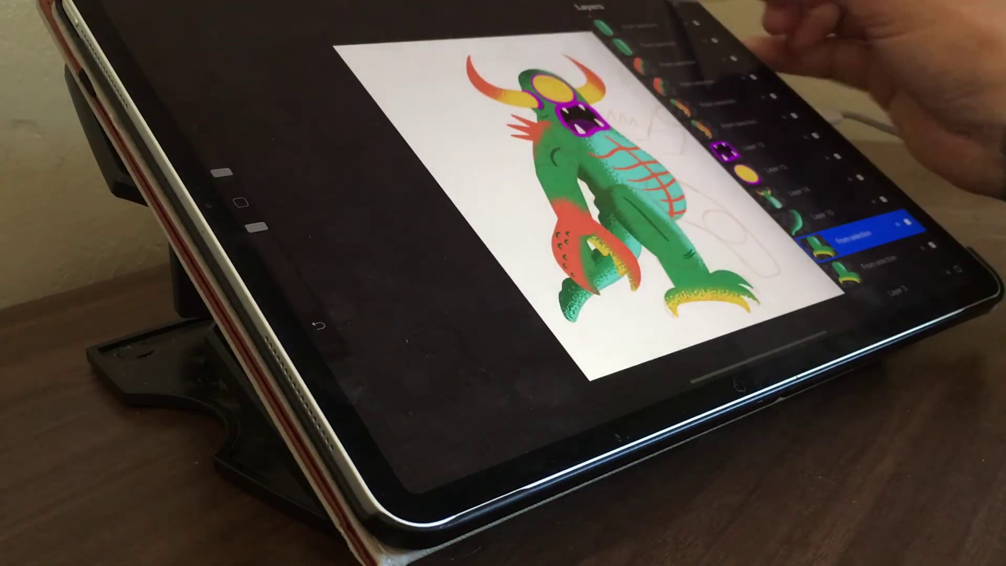
# Step: Paint darker shading on the monster's leg
pyautogui.click(752, 236)
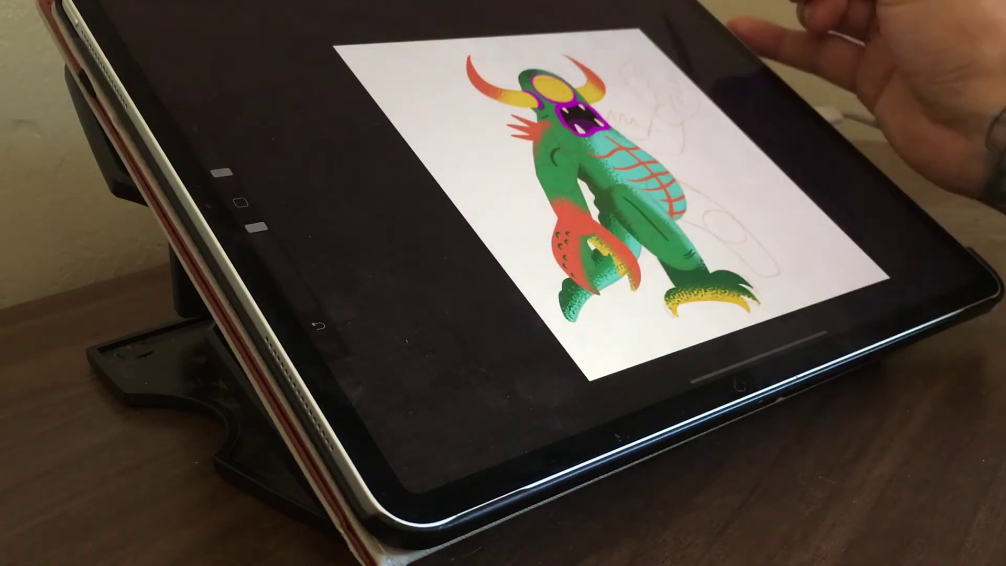
pyautogui.click(681, 3)
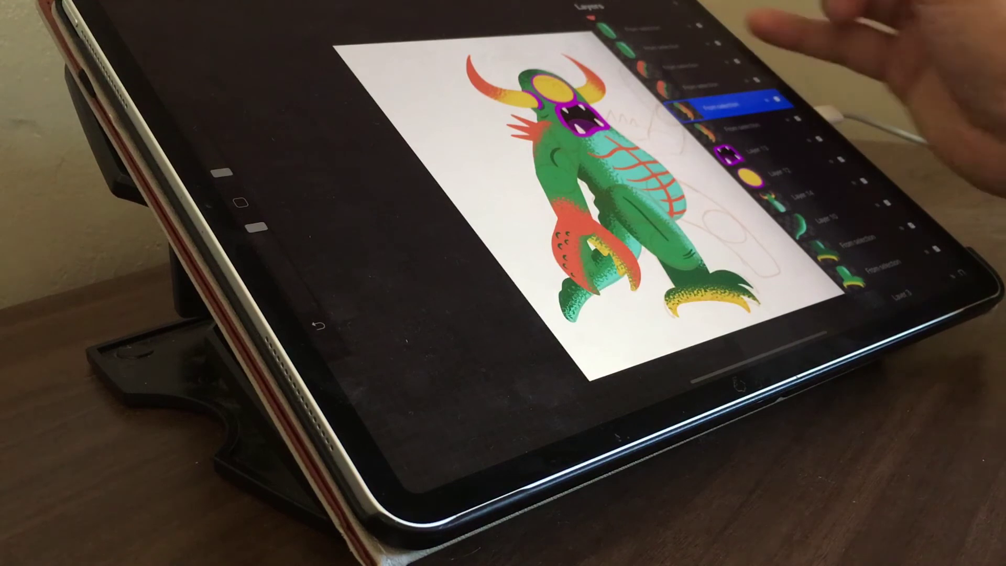
pyautogui.click(637, 223)
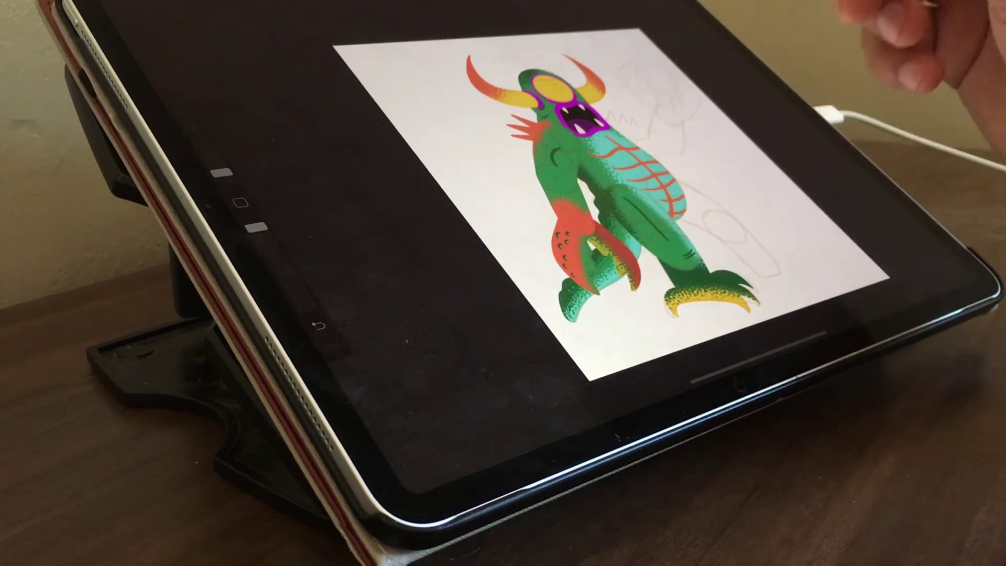
pyautogui.click(681, 4)
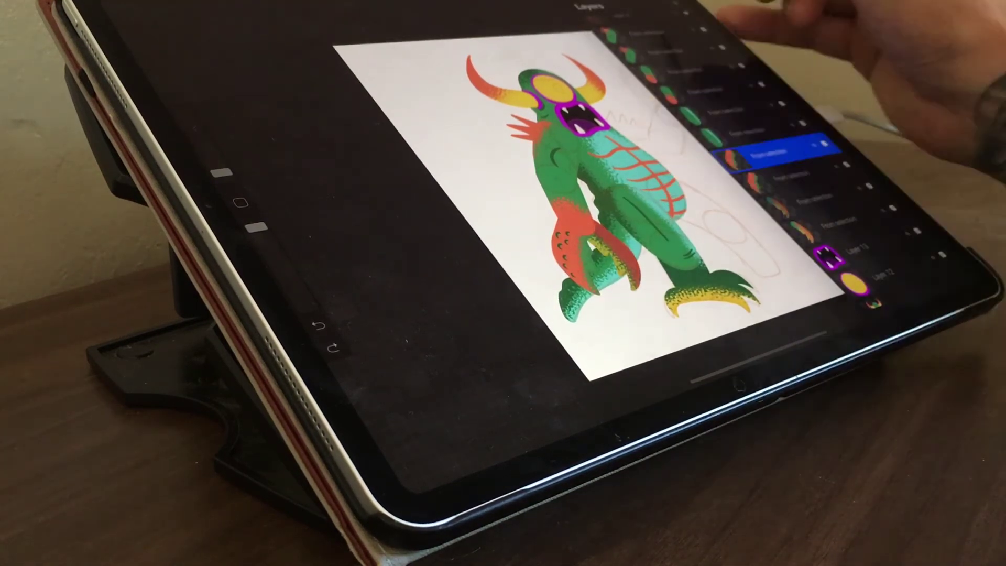
pyautogui.click(595, 213)
pyautogui.moveTo(595, 213); pyautogui.dragTo(576, 231)
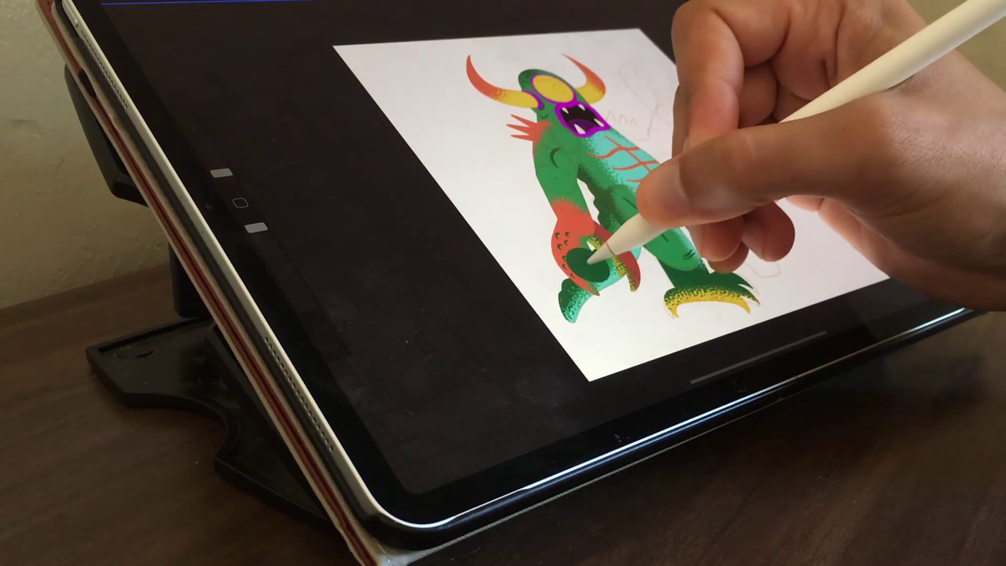
# Step: Make a higher From selection layer active and check the whole drawing
pyautogui.click(749, 8)
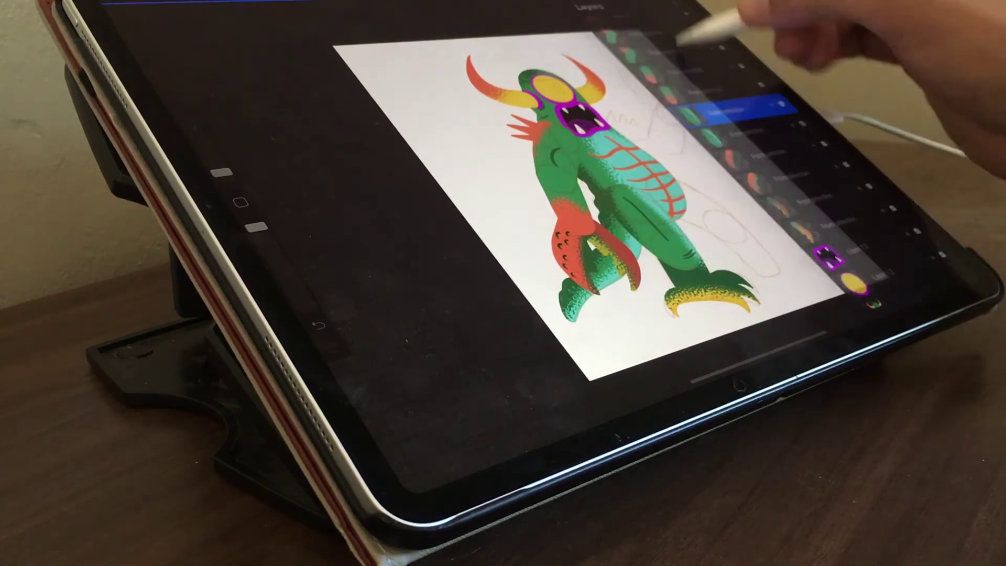
pyautogui.click(668, 207)
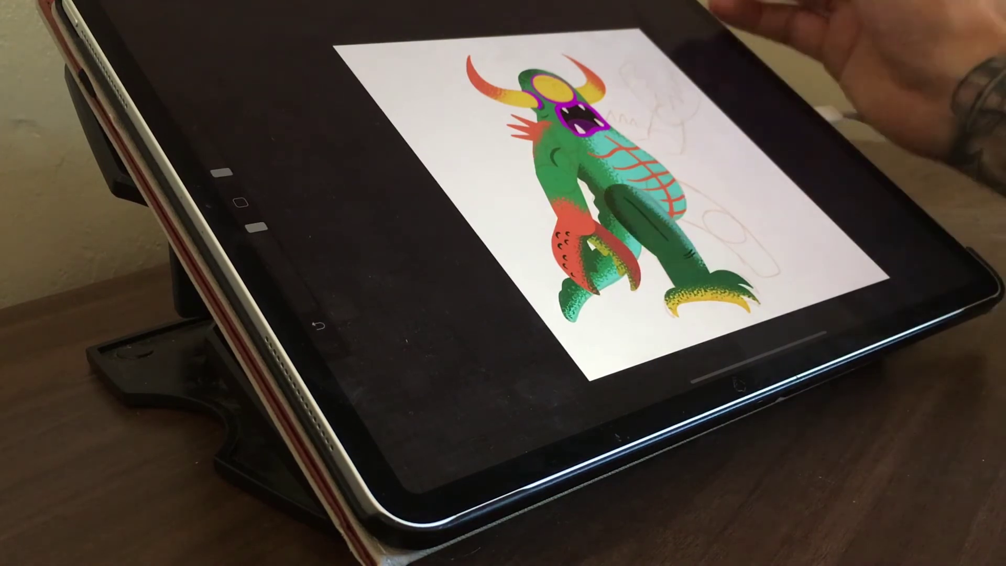
pyautogui.click(760, 31)
pyautogui.click(749, 97)
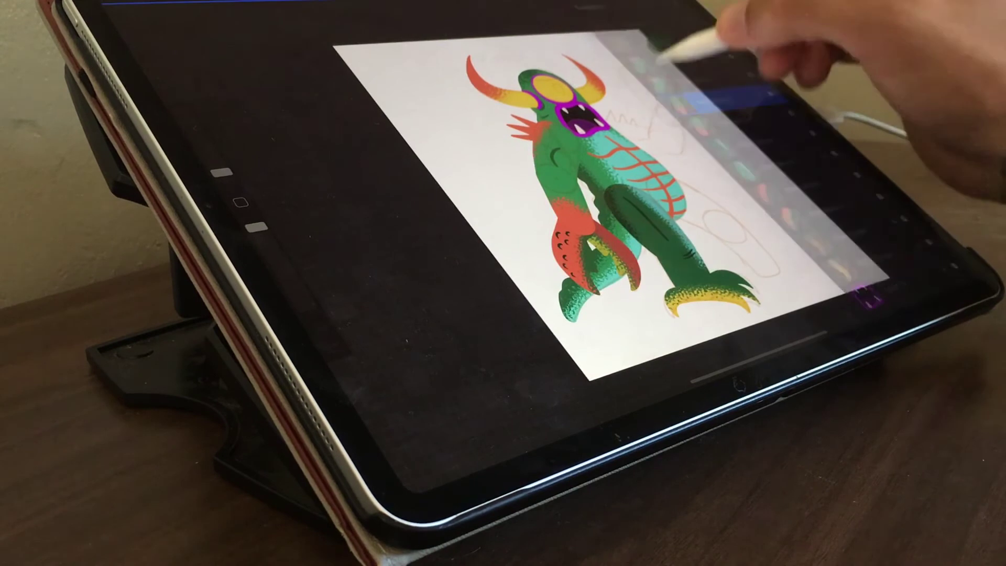
pyautogui.click(639, 159)
pyautogui.click(655, 13)
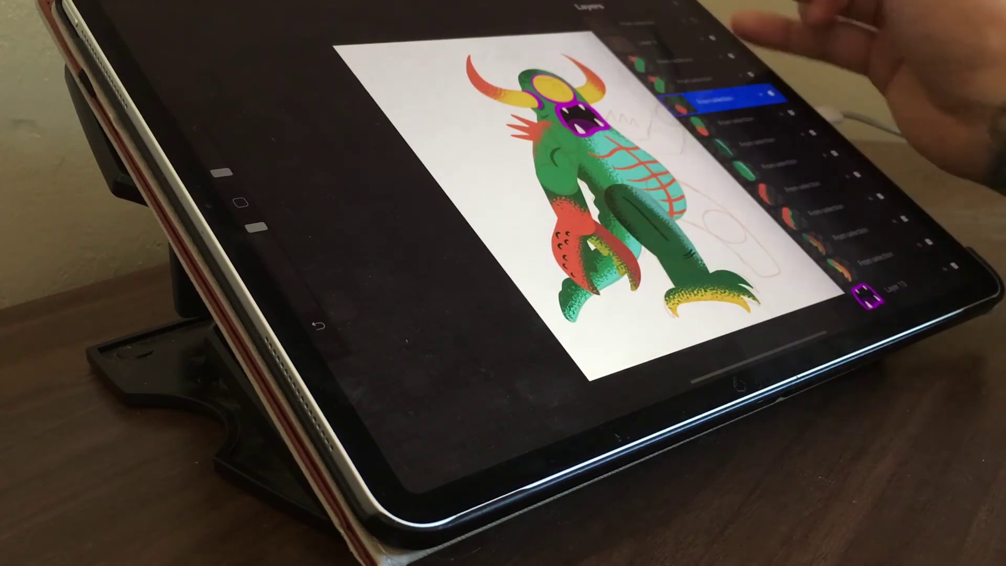
pyautogui.click(582, 124)
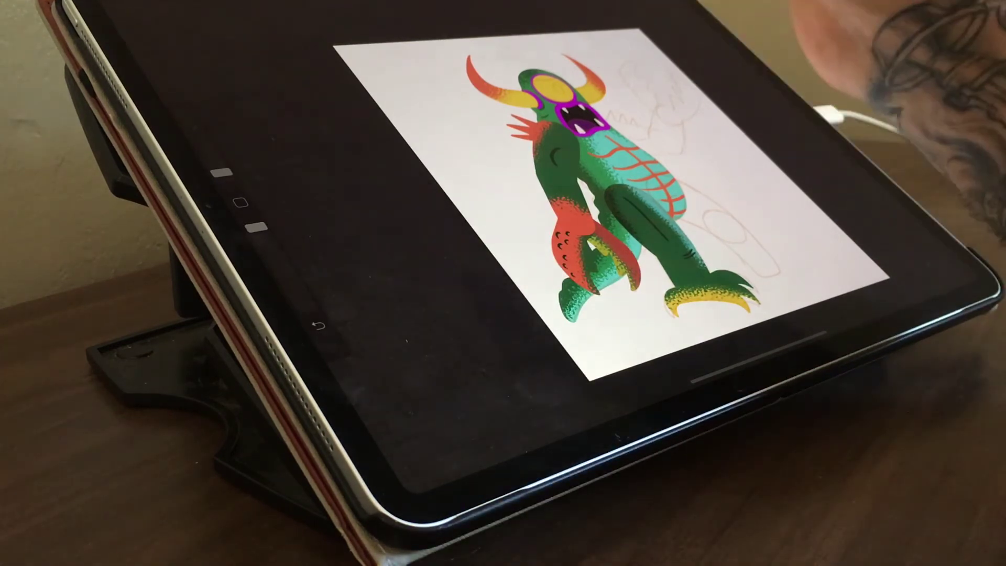
# Step: Export the artwork as a PSD and send the file through iTunes
pyautogui.click(157, 4)
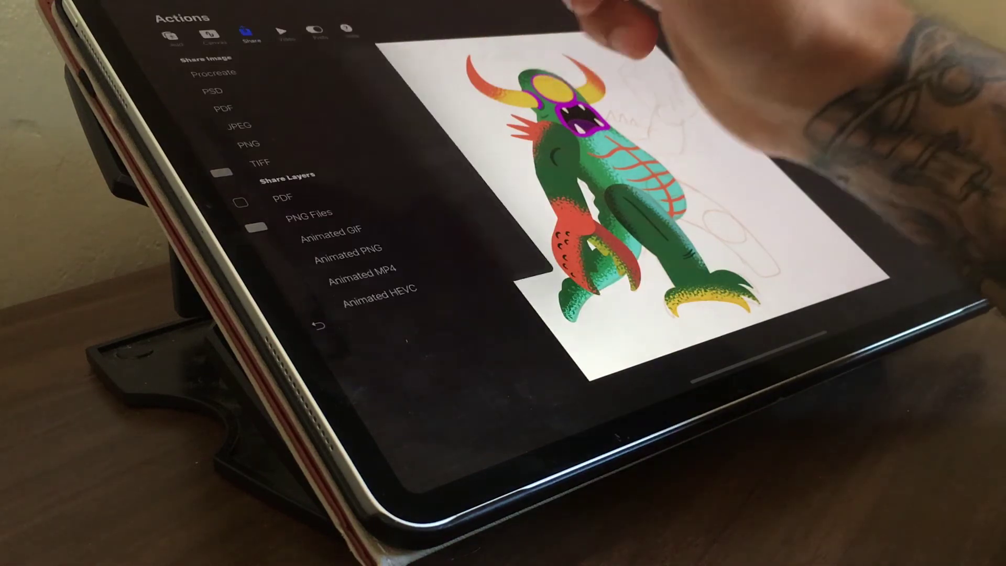
pyautogui.click(401, 89)
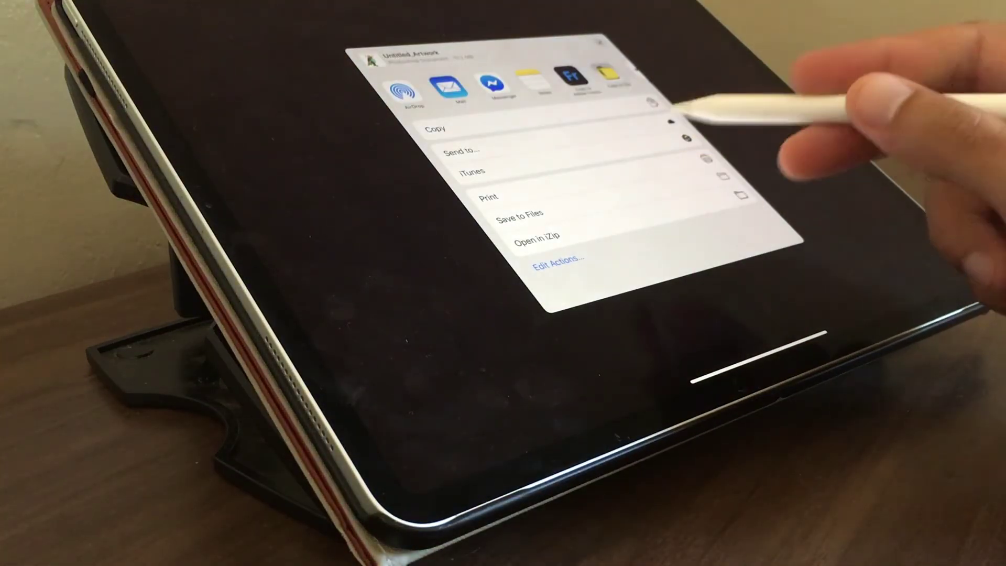
pyautogui.click(666, 173)
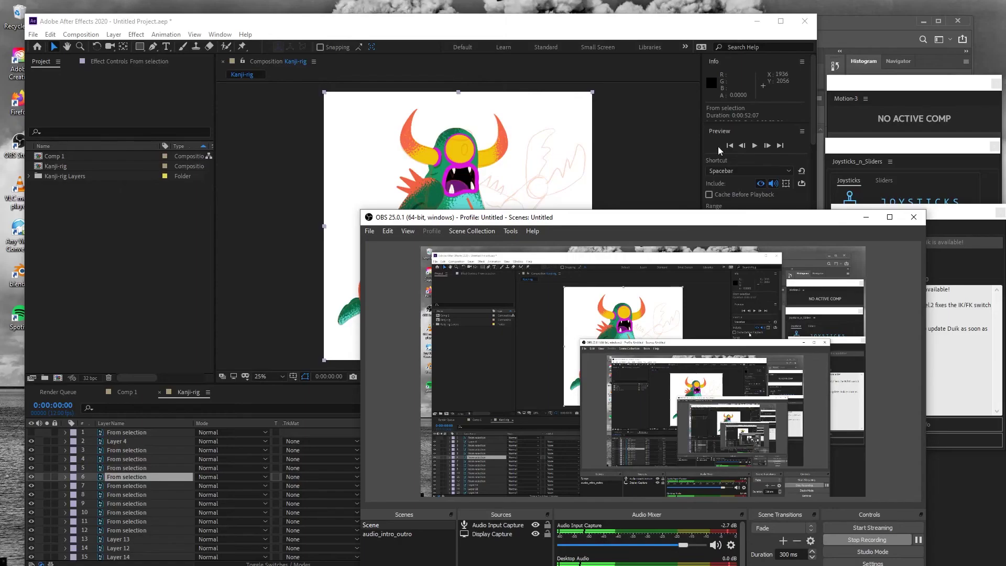
# Step: Bring After Effects forward and inspect From selection layers 7 and 8 in the timeline
pyautogui.click(866, 217)
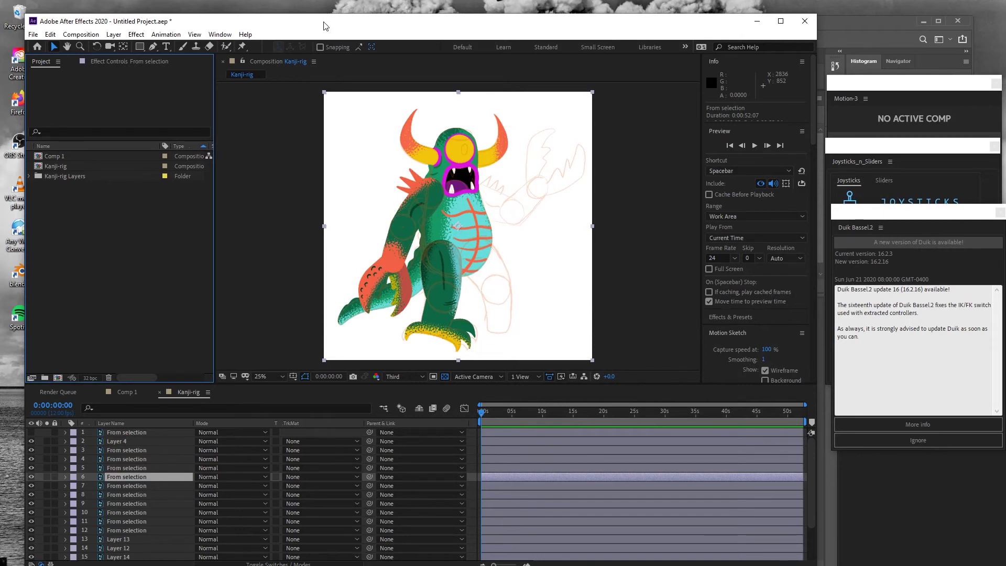
pyautogui.moveTo(325, 26)
pyautogui.mouseDown()
pyautogui.moveTo(386, 19)
pyautogui.moveTo(317, 27)
pyautogui.mouseUp()
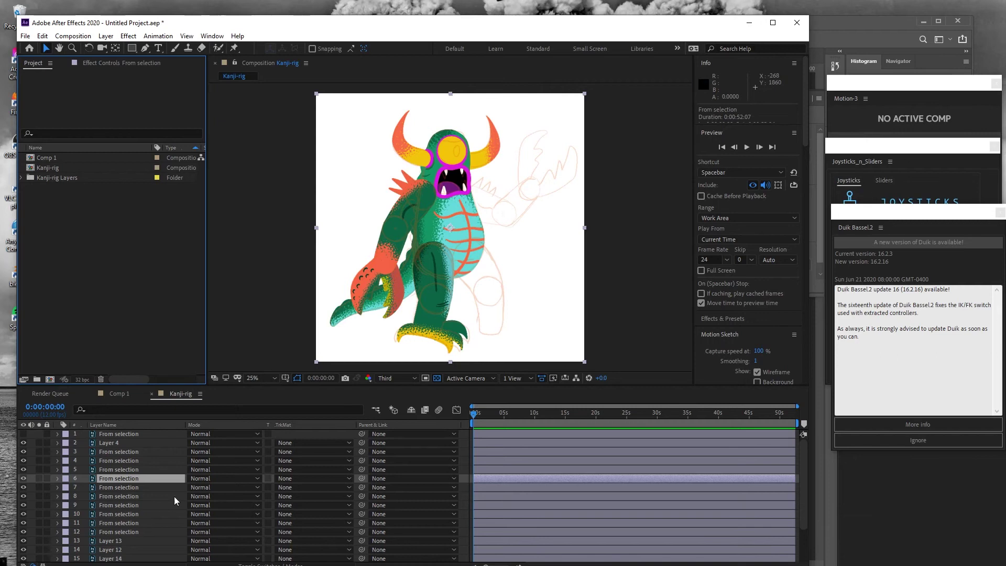
pyautogui.click(124, 496)
pyautogui.click(129, 487)
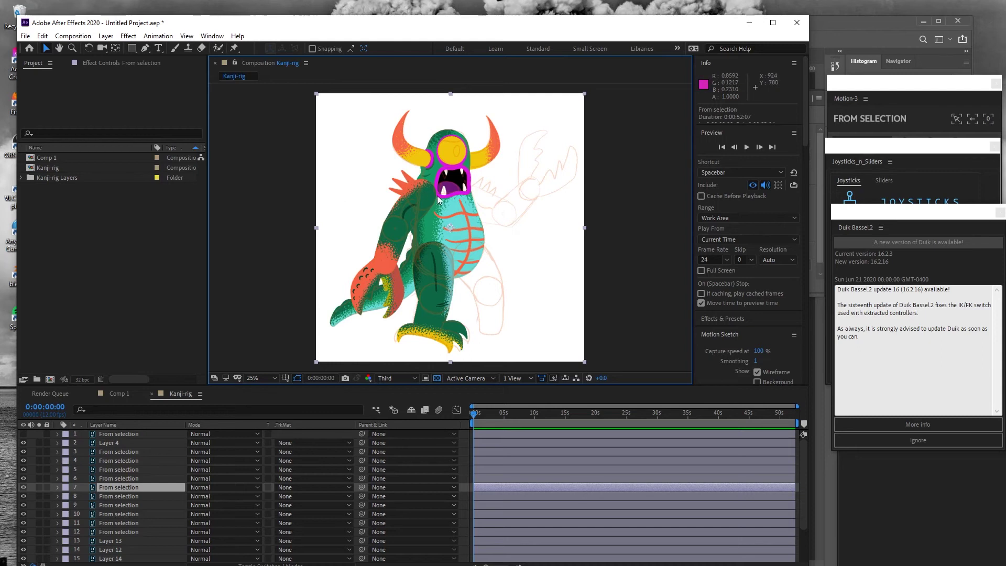
# Step: Delete the Kanji-rig composition from the Project panel and confirm the deletion
pyautogui.click(55, 170)
pyautogui.rightClick(77, 171)
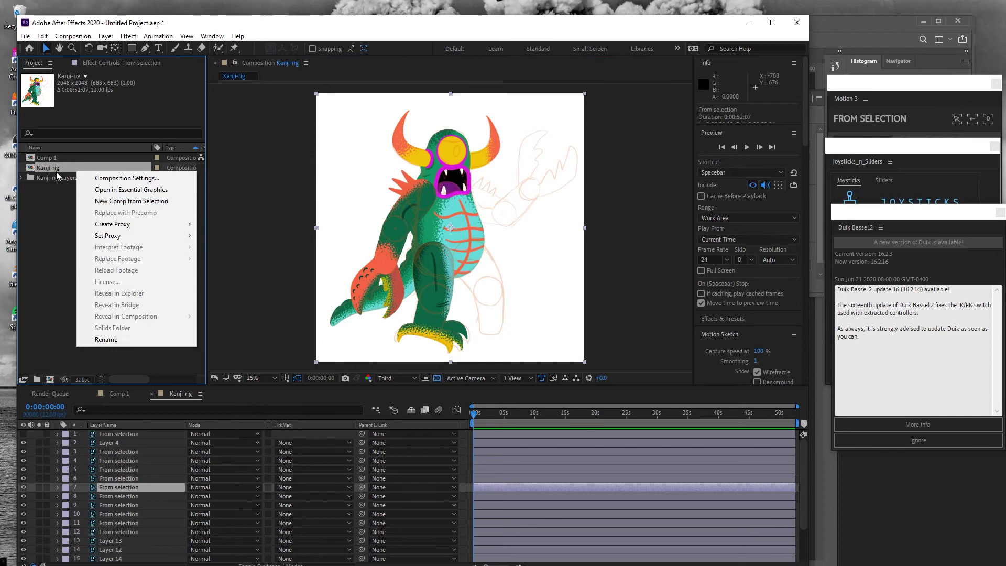
pyautogui.click(57, 172)
pyautogui.press('Delete')
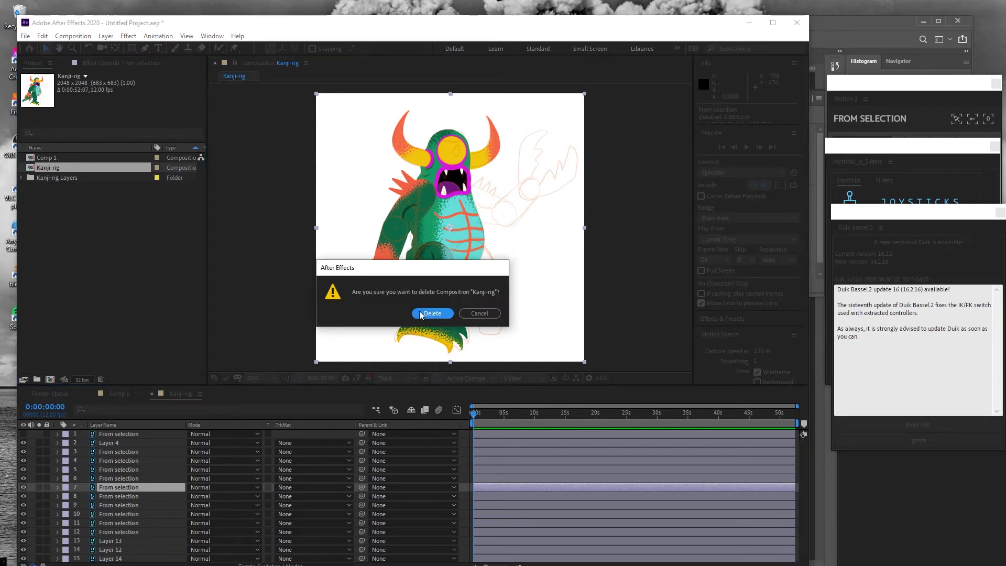
pyautogui.click(433, 313)
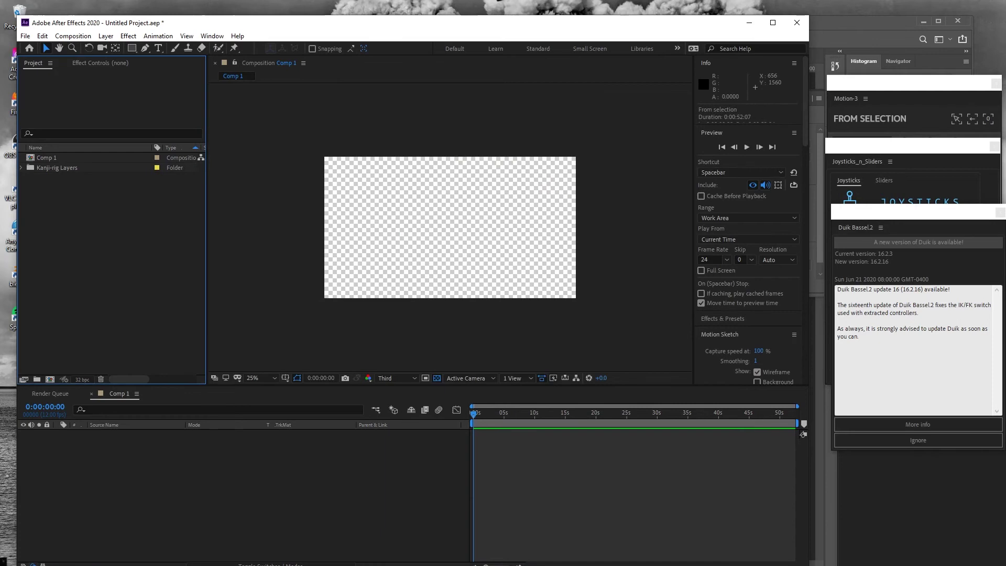
pyautogui.hotkey('alt', 'Tab')
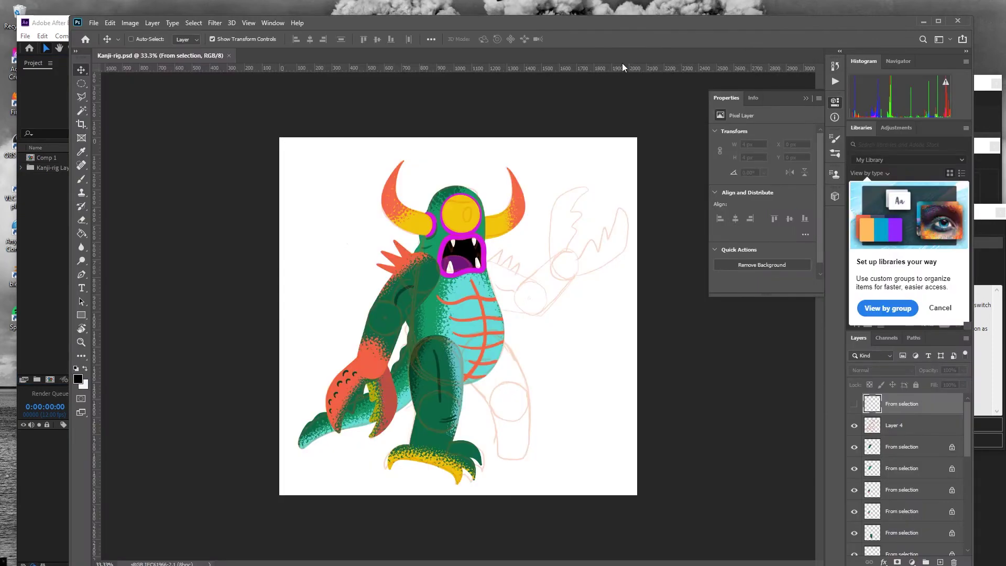
# Step: Hide the pink sketch on Layer 4 and unlock the first seven From selection layers
pyautogui.moveTo(614, 31); pyautogui.dragTo(582, 32)
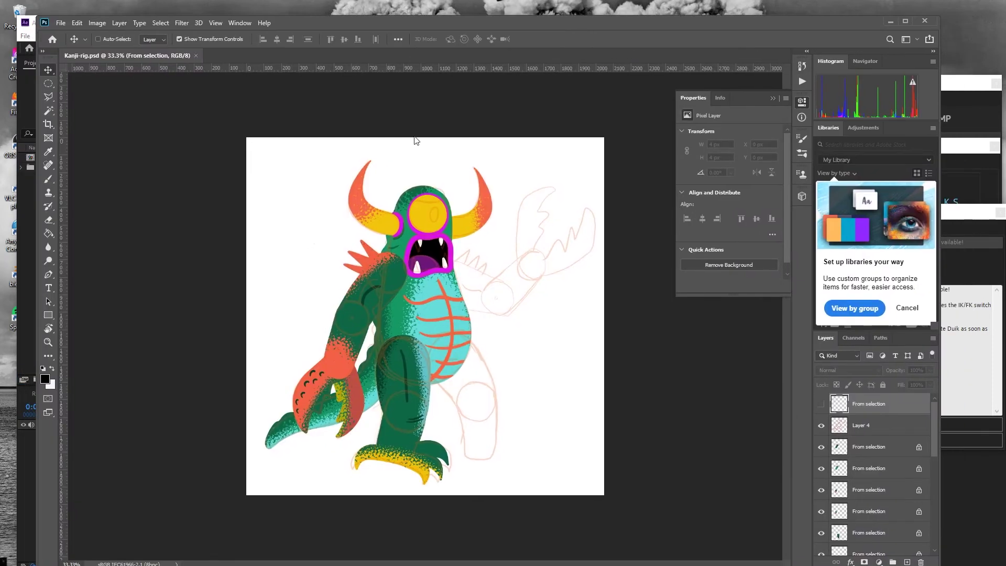
pyautogui.moveTo(935, 415); pyautogui.dragTo(935, 415)
pyautogui.click(822, 416)
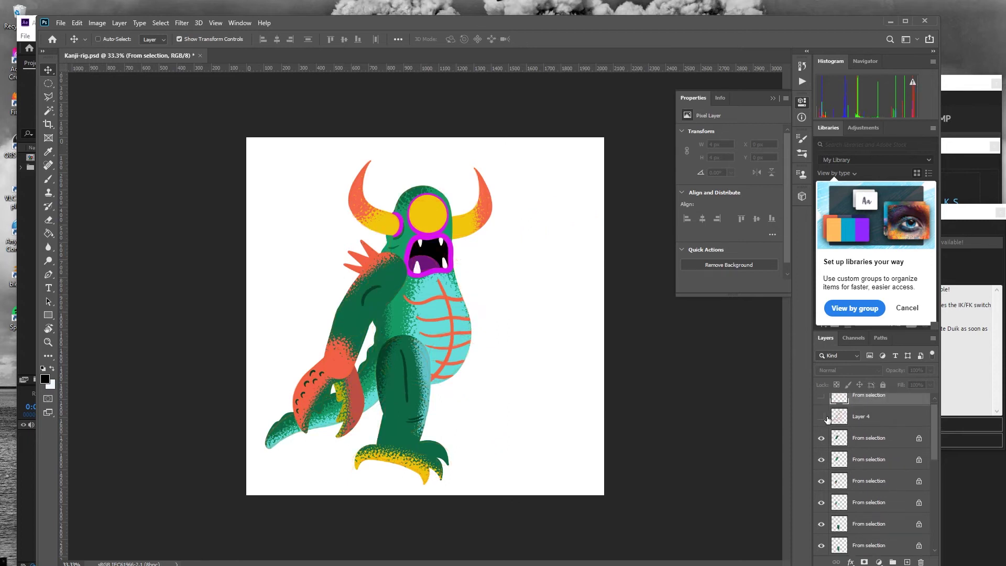
pyautogui.scroll(-1, 849, 427)
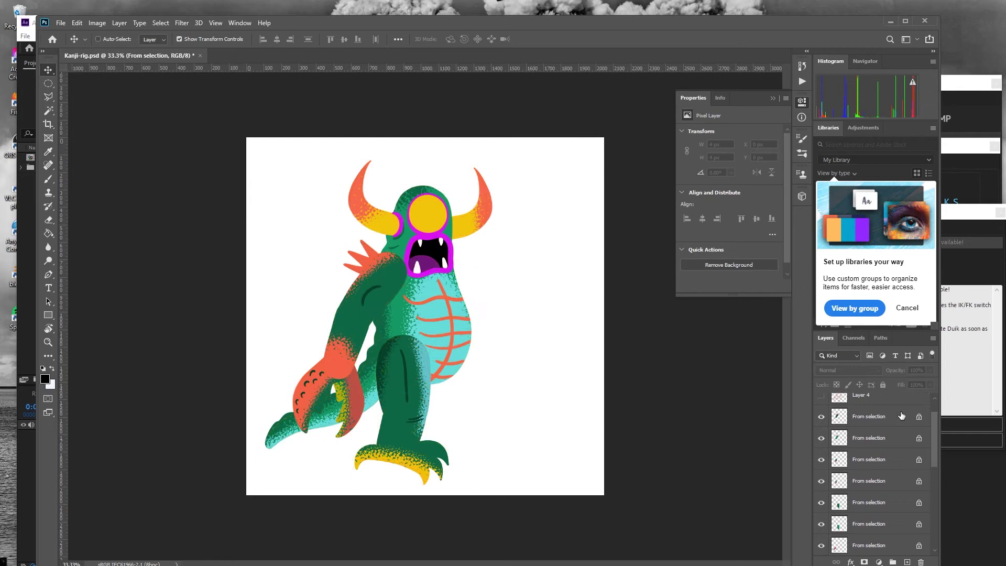
pyautogui.click(920, 418)
pyautogui.click(924, 445)
pyautogui.click(919, 439)
pyautogui.click(919, 460)
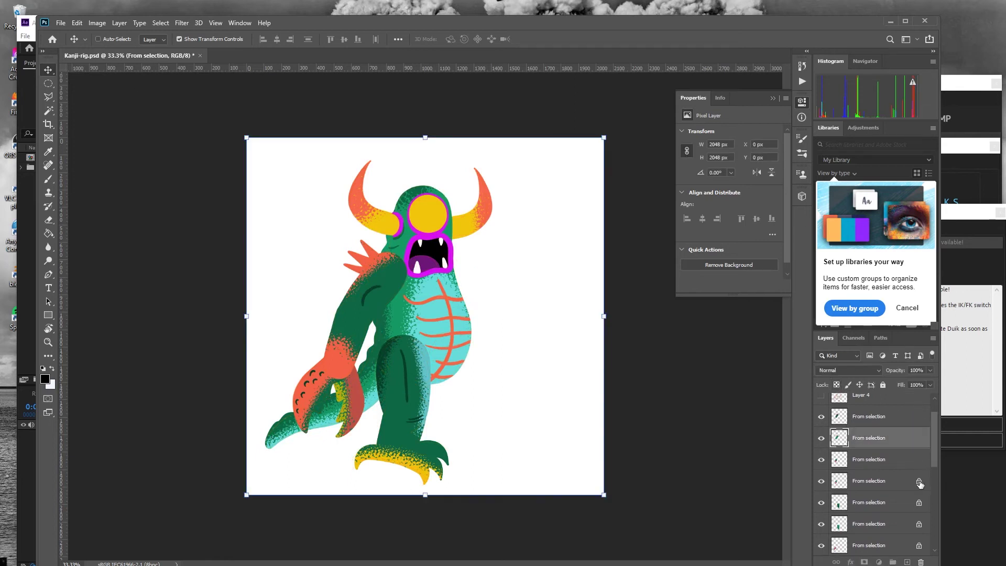
pyautogui.click(919, 482)
pyautogui.click(920, 503)
pyautogui.click(918, 525)
pyautogui.click(919, 546)
# Step: Unlock the remaining From selection layers and Layer 10
pyautogui.scroll(-3, 921, 477)
pyautogui.click(919, 475)
pyautogui.click(919, 497)
pyautogui.click(920, 519)
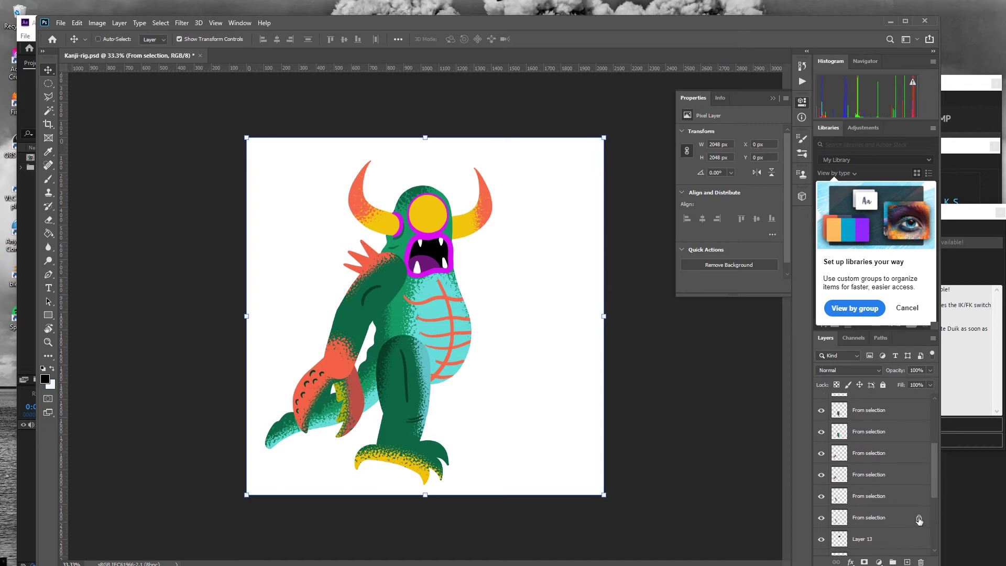
pyautogui.moveTo(936, 486); pyautogui.dragTo(941, 543)
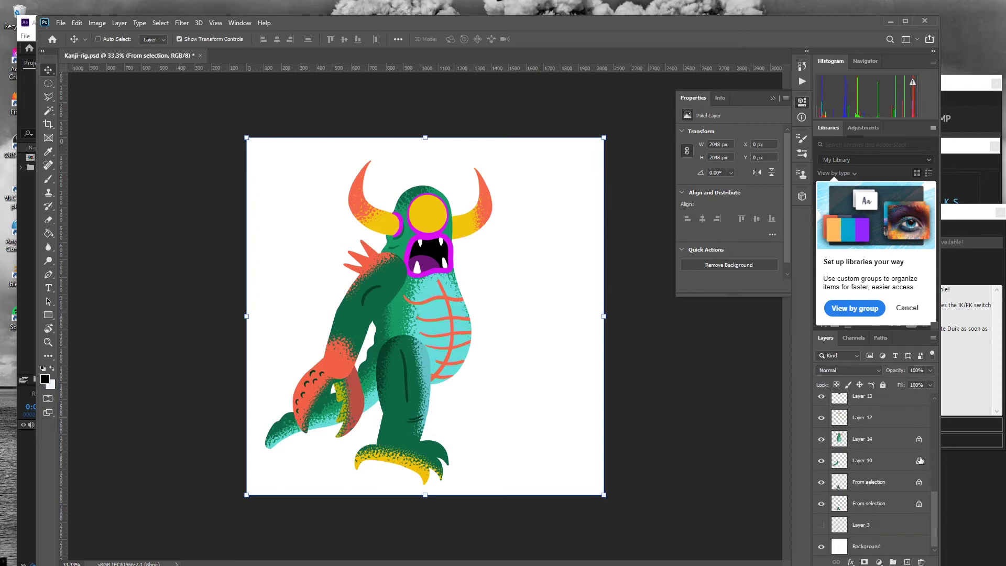
pyautogui.click(920, 461)
pyautogui.click(919, 482)
pyautogui.click(919, 504)
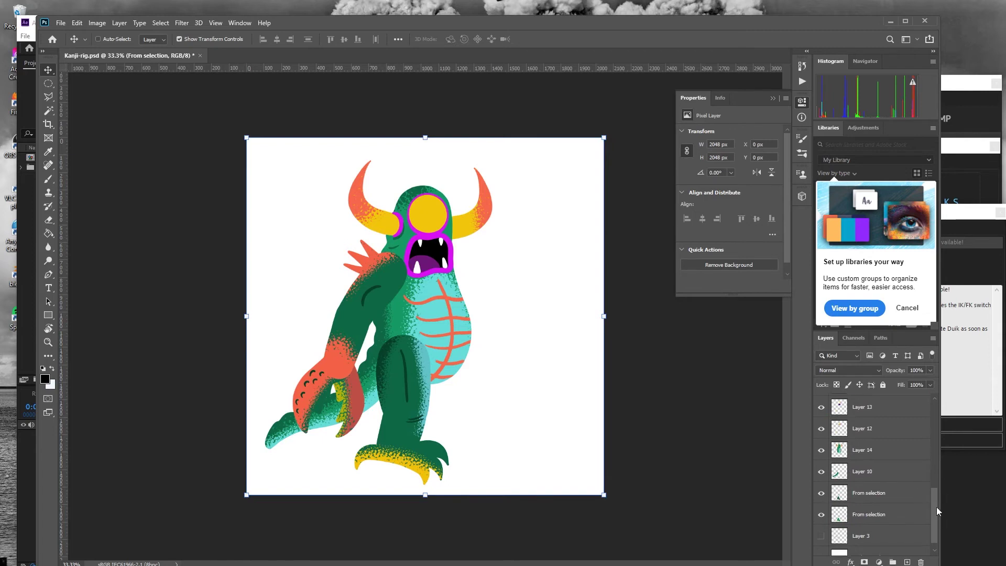
pyautogui.moveTo(936, 507); pyautogui.dragTo(950, 404)
# Step: Toggle the arm layer's visibility off and on to identify it
pyautogui.click(875, 451)
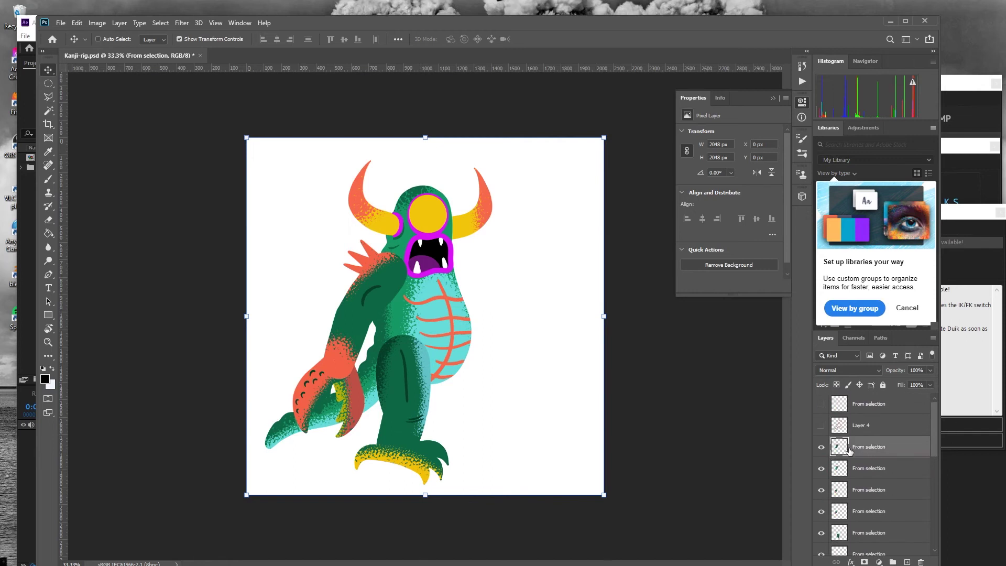
pyautogui.click(820, 449)
pyautogui.click(823, 447)
# Step: Mask the arm layer to its selection and add masks to the next three cut-out layers
pyautogui.keyDown('ctrl'); pyautogui.click(842, 449); pyautogui.keyUp('ctrl')
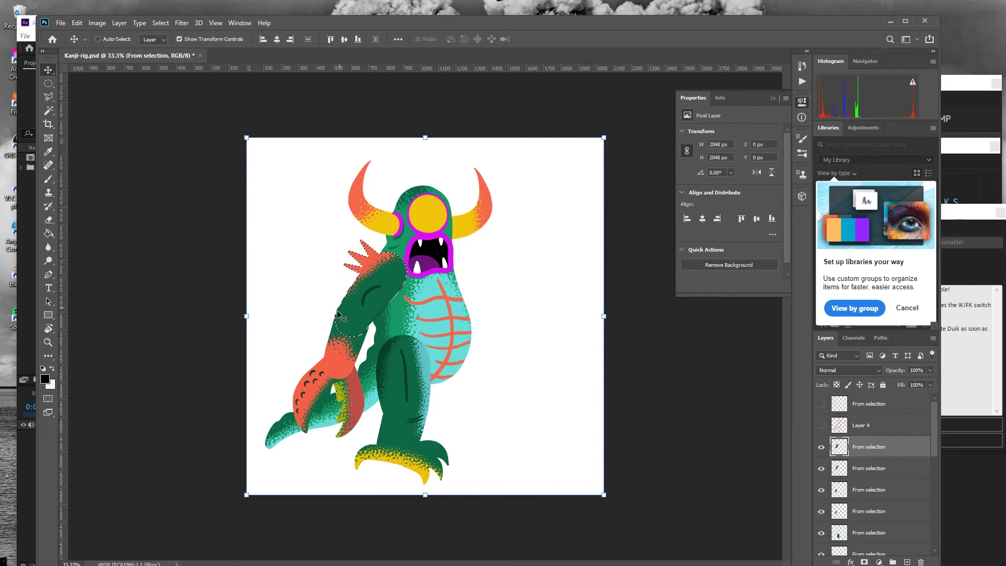
pyautogui.click(864, 562)
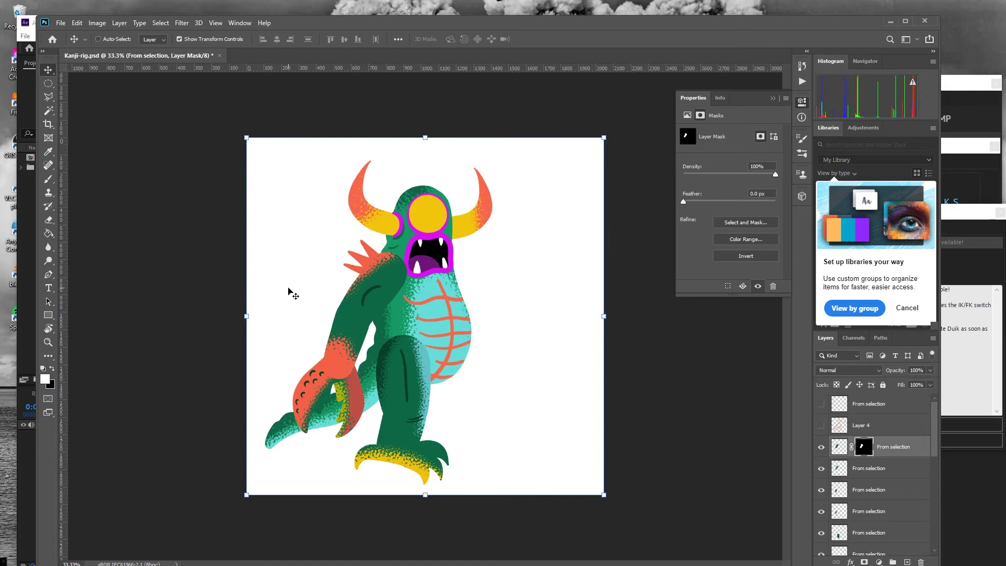
pyautogui.click(851, 475)
pyautogui.hotkey('ctrl', '+')
pyautogui.hotkey('ctrl', '+')
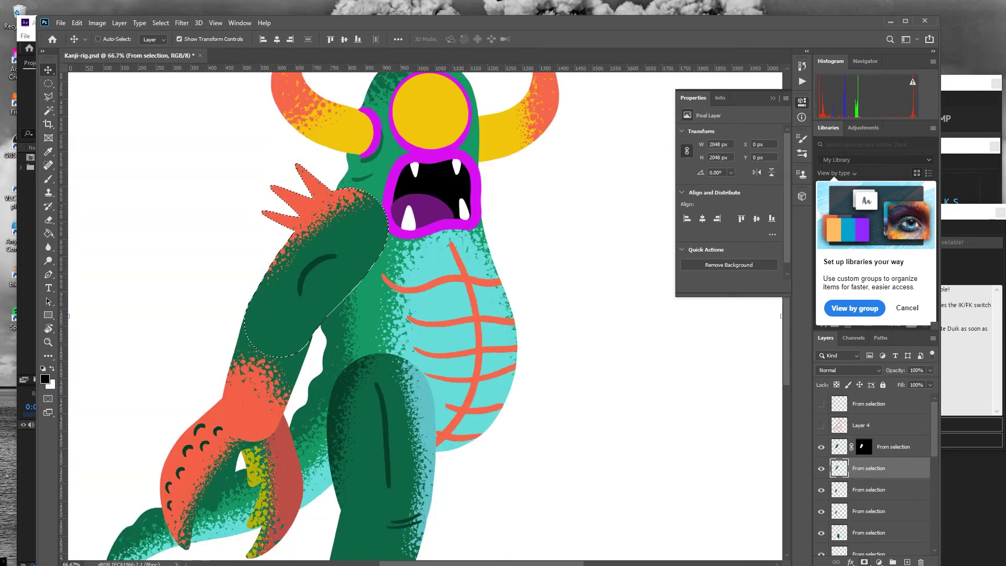
pyautogui.click(864, 562)
pyautogui.click(848, 496)
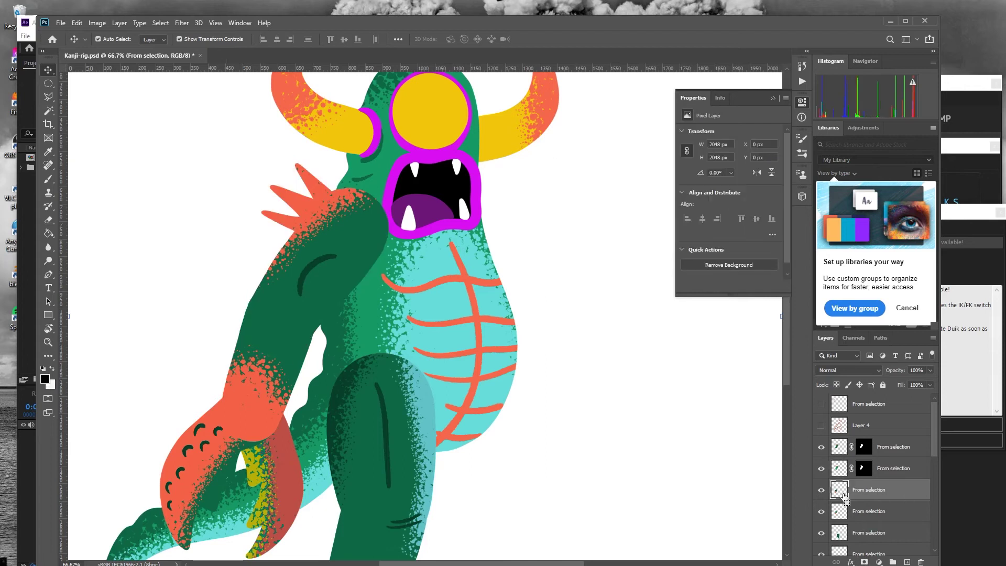
pyautogui.click(864, 561)
pyautogui.click(839, 516)
pyautogui.scroll(-2, 841, 524)
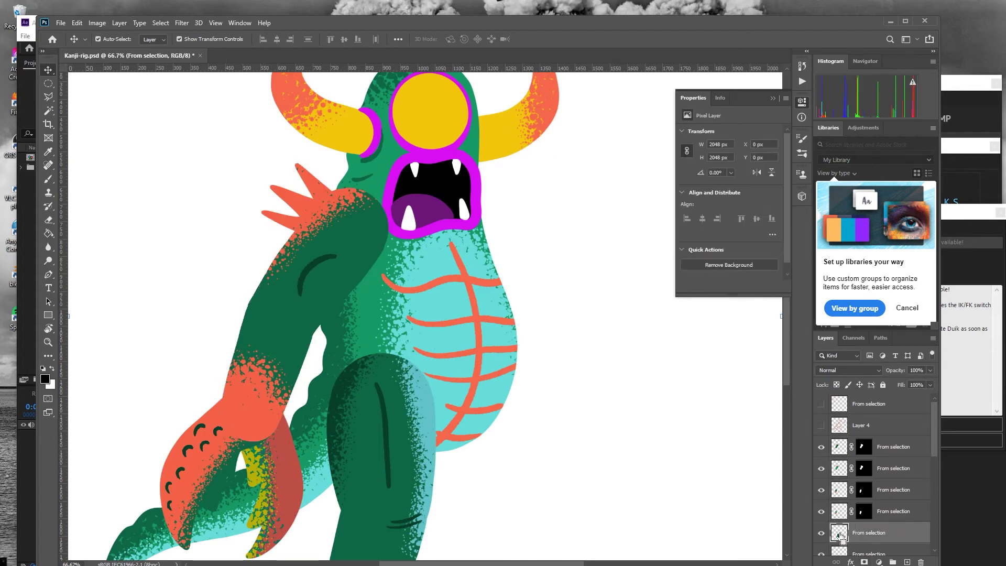
pyautogui.click(865, 562)
# Step: Add layer masks to the next four cut-out layers
pyautogui.click(840, 494)
pyautogui.scroll(-1, 840, 494)
pyautogui.click(865, 562)
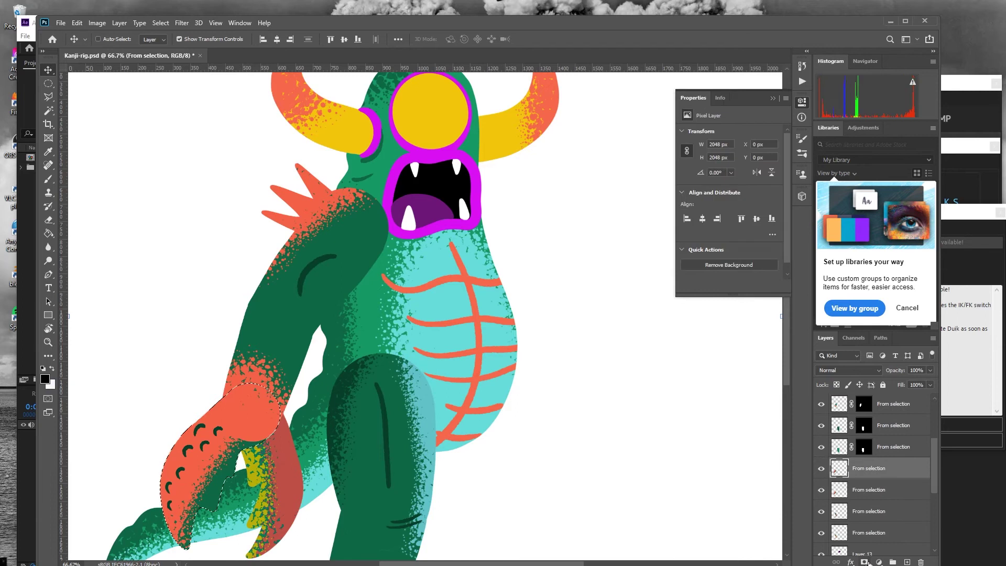
pyautogui.click(840, 490)
pyautogui.click(865, 561)
pyautogui.click(840, 511)
pyautogui.click(864, 561)
pyautogui.scroll(-3, 840, 511)
pyautogui.click(839, 468)
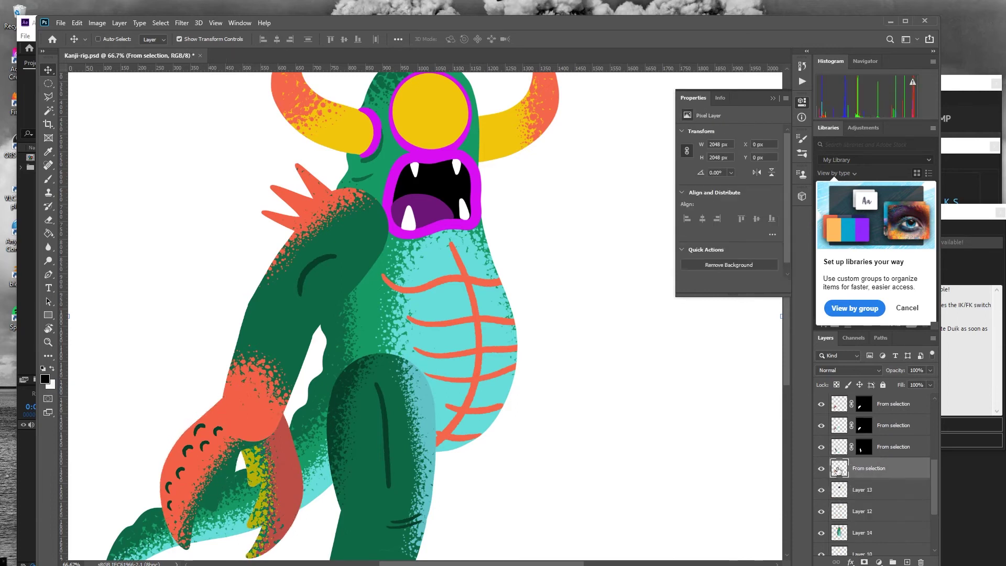
pyautogui.click(865, 562)
# Step: Add masks to Layers 13, 12, 14 and 10 and the two cut-out layers below
pyautogui.click(840, 490)
pyautogui.click(864, 562)
pyautogui.click(840, 512)
pyautogui.click(864, 562)
pyautogui.click(840, 532)
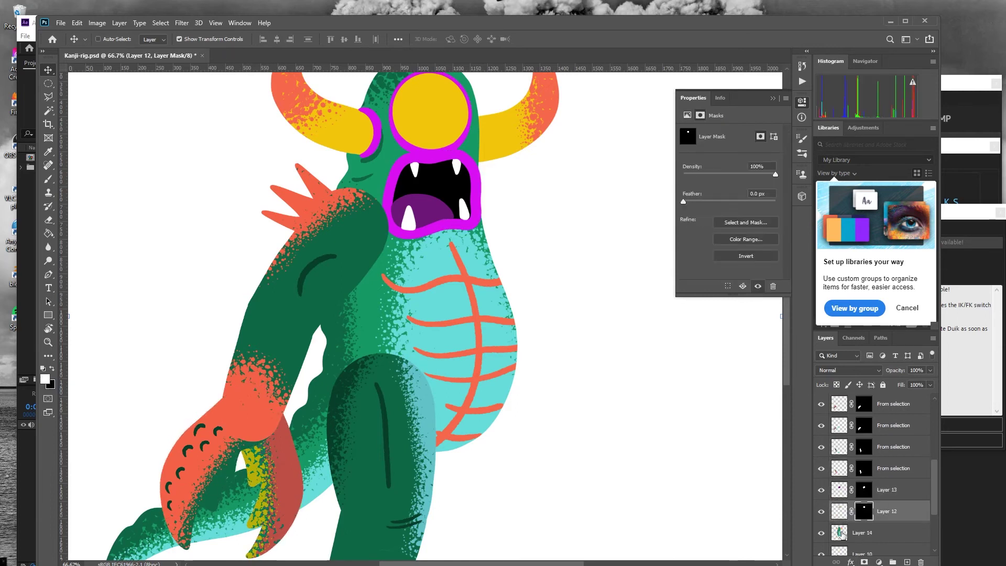
pyautogui.click(865, 562)
pyautogui.scroll(-1, 839, 524)
pyautogui.click(846, 539)
pyautogui.click(864, 562)
pyautogui.scroll(-1, 840, 524)
pyautogui.click(840, 532)
pyautogui.click(865, 562)
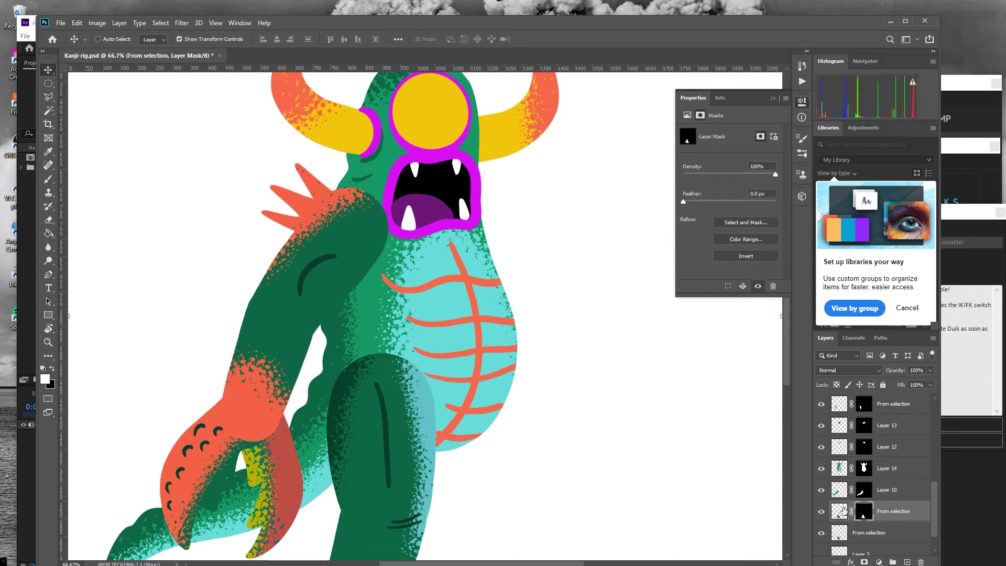
pyautogui.scroll(-3, 840, 524)
pyautogui.click(839, 501)
pyautogui.click(864, 561)
# Step: Hide the white background on Layer 3, then select the top cut-out layer
pyautogui.click(875, 522)
pyautogui.click(865, 545)
pyautogui.press('Delete')
pyautogui.scroll(10, 864, 471)
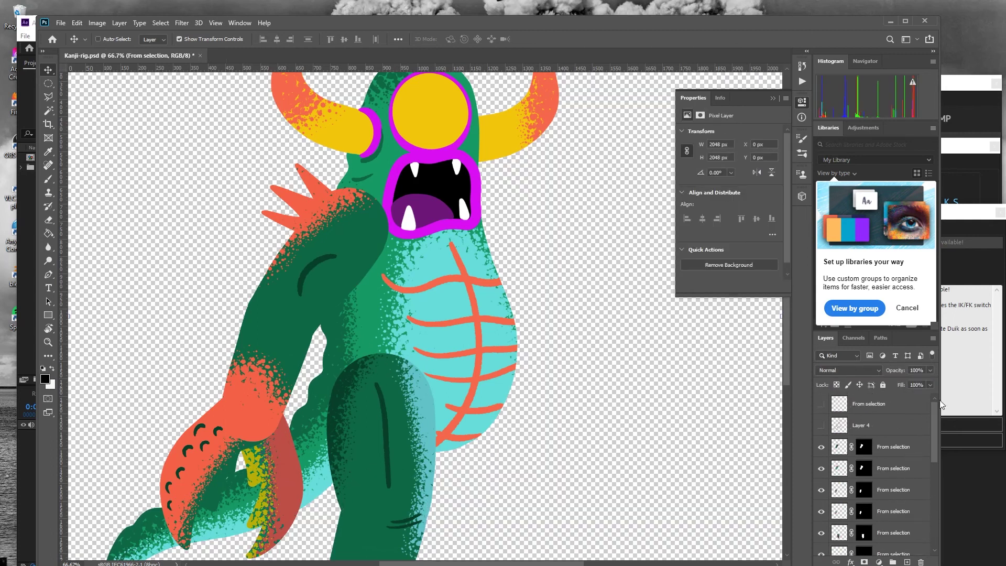
pyautogui.click(840, 404)
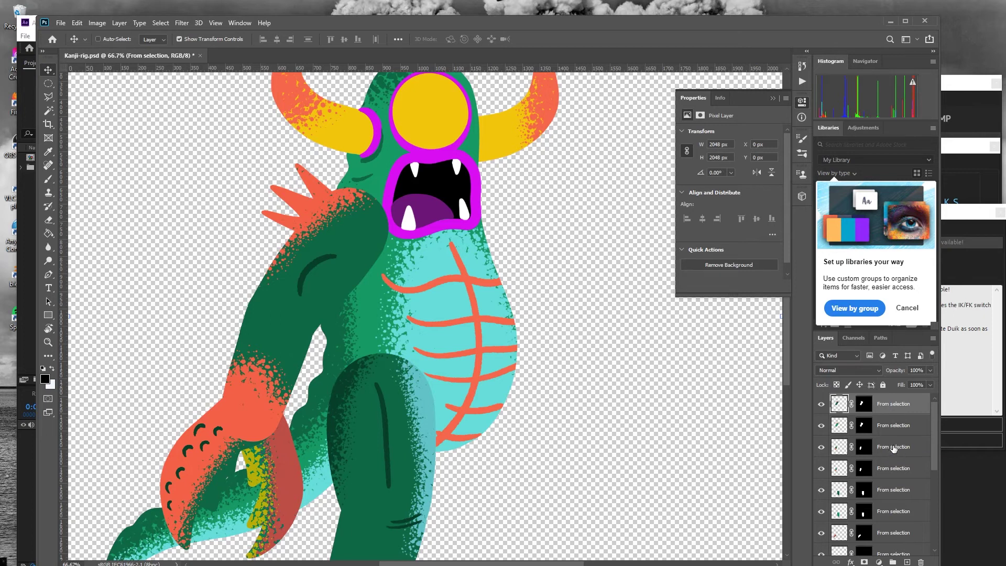
# Step: Multi-select the From selection layers that make up the monster's hidden second arm
pyautogui.keyDown('shift'); pyautogui.click(893, 449); pyautogui.keyUp('shift')
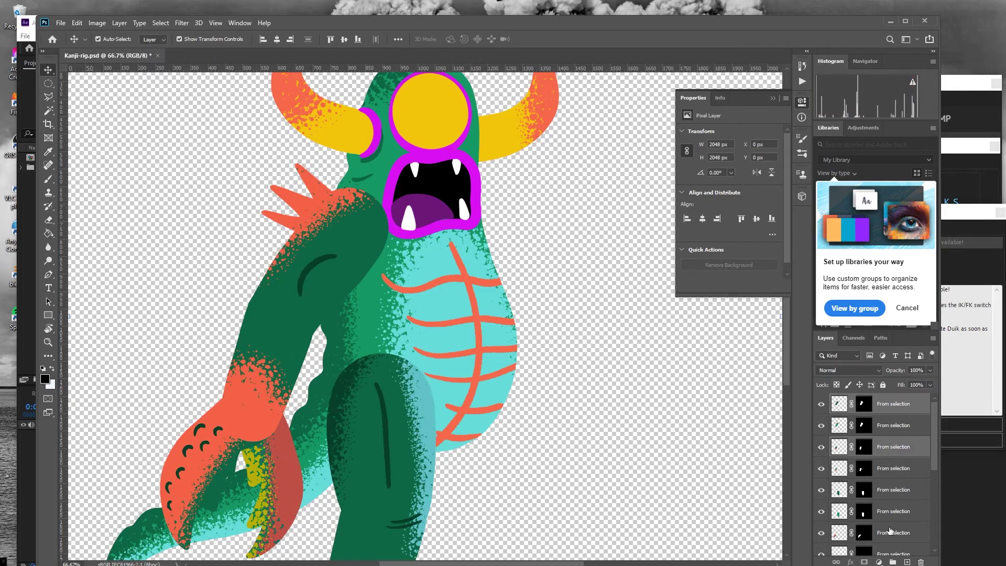
pyautogui.keyDown('ctrl'); pyautogui.click(889, 533); pyautogui.keyUp('ctrl')
pyautogui.scroll(-2, 889, 535)
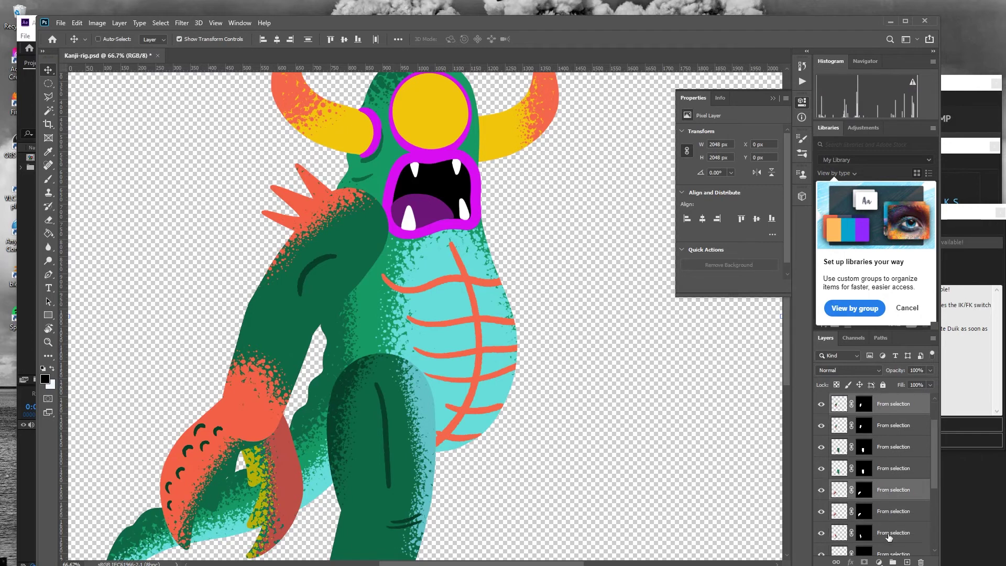
pyautogui.scroll(-1, 889, 535)
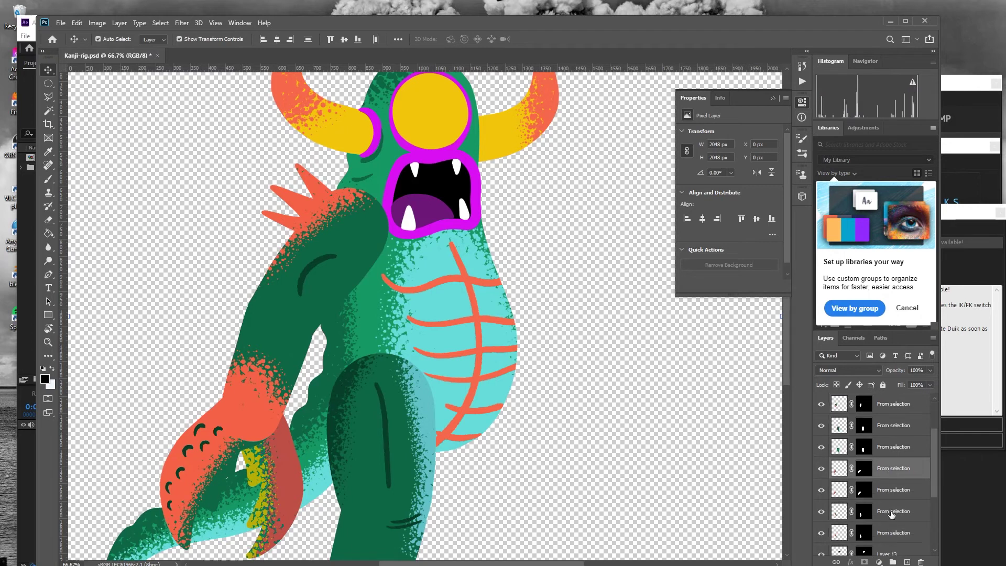
pyautogui.keyDown('ctrl'); pyautogui.click(890, 512); pyautogui.keyUp('ctrl')
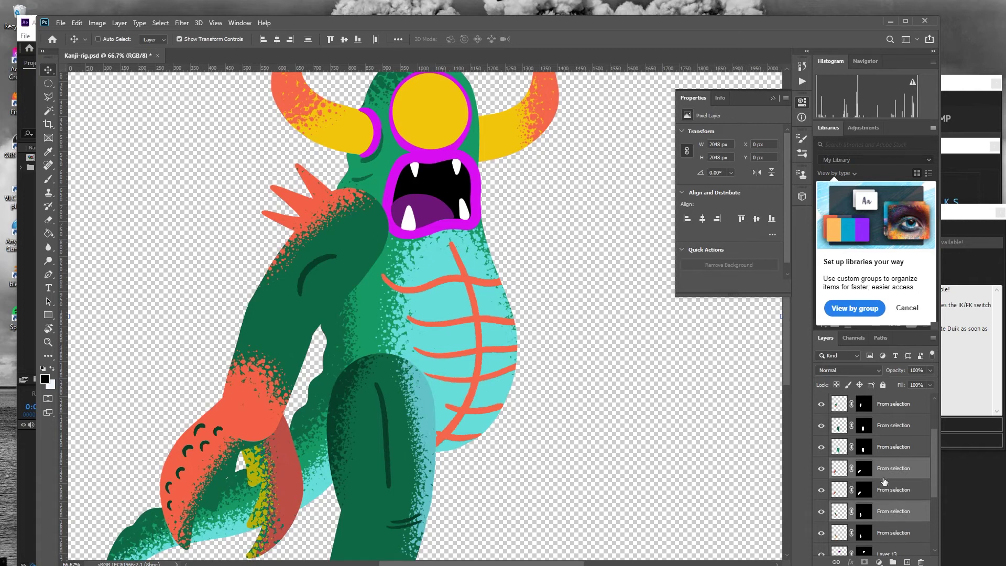
pyautogui.scroll(2, 884, 481)
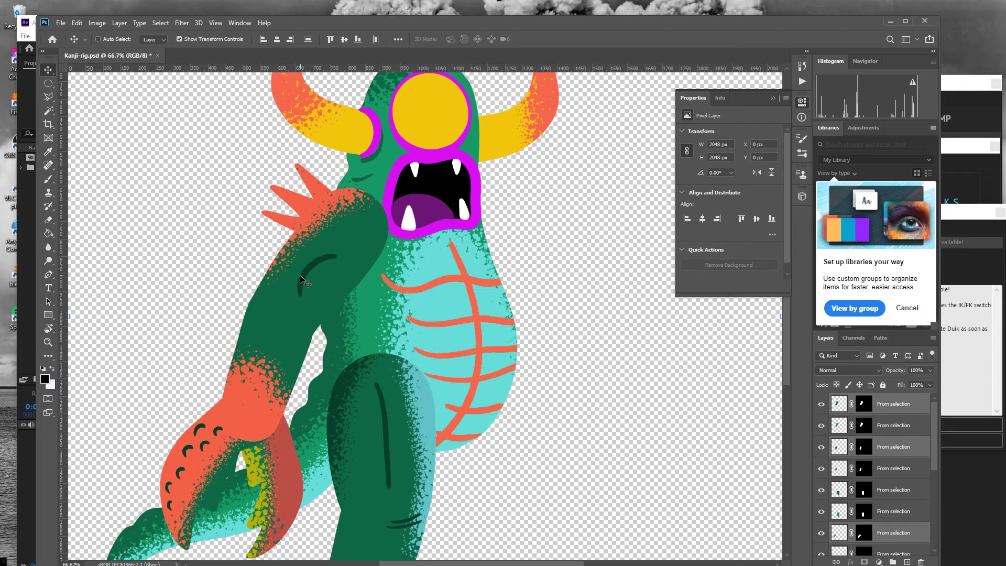
# Step: Move the second arm right of the body, rotate it about 45 degrees and flip it horizontally
pyautogui.moveTo(301, 280); pyautogui.dragTo(598, 312)
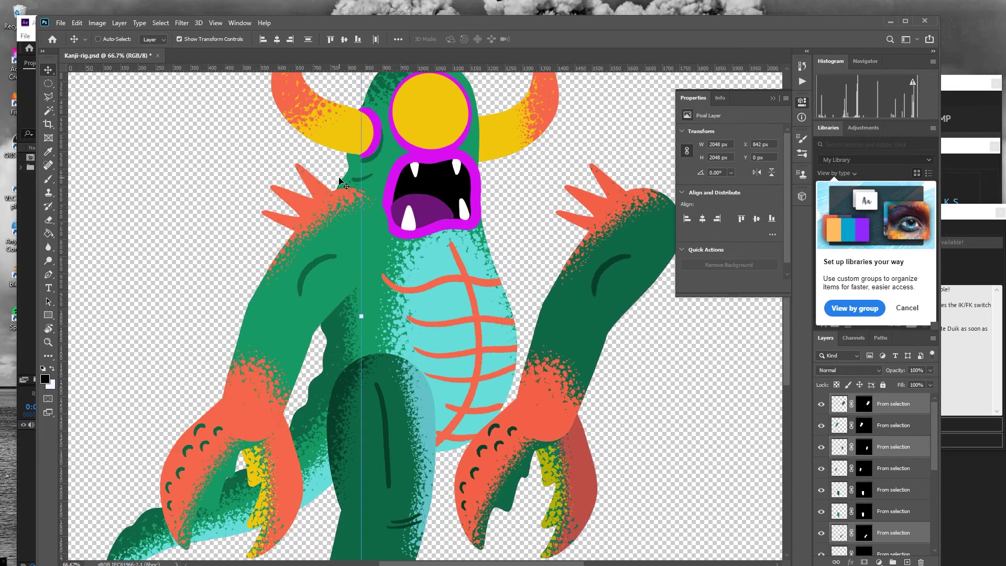
pyautogui.moveTo(352, 183); pyautogui.dragTo(411, 458)
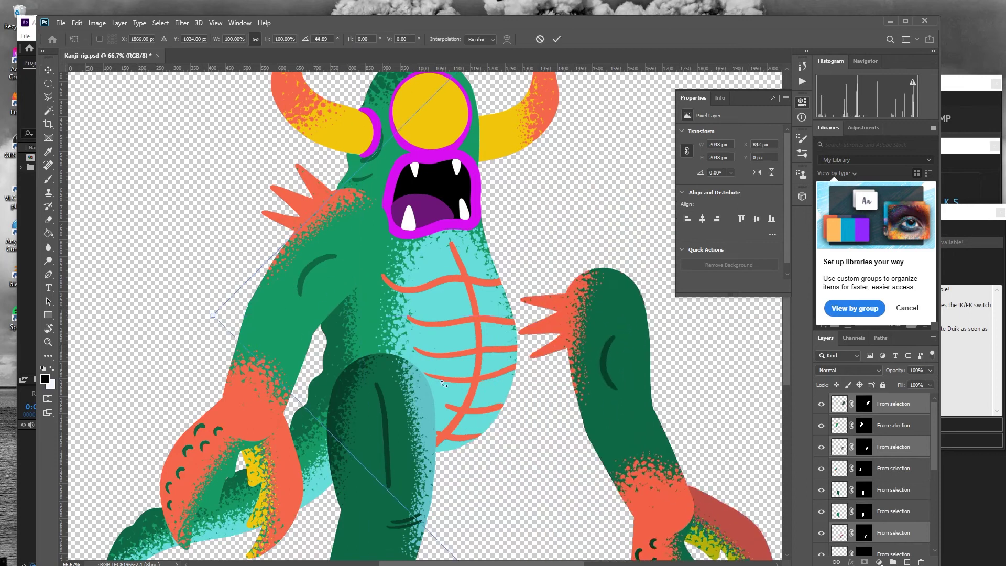
pyautogui.click(78, 23)
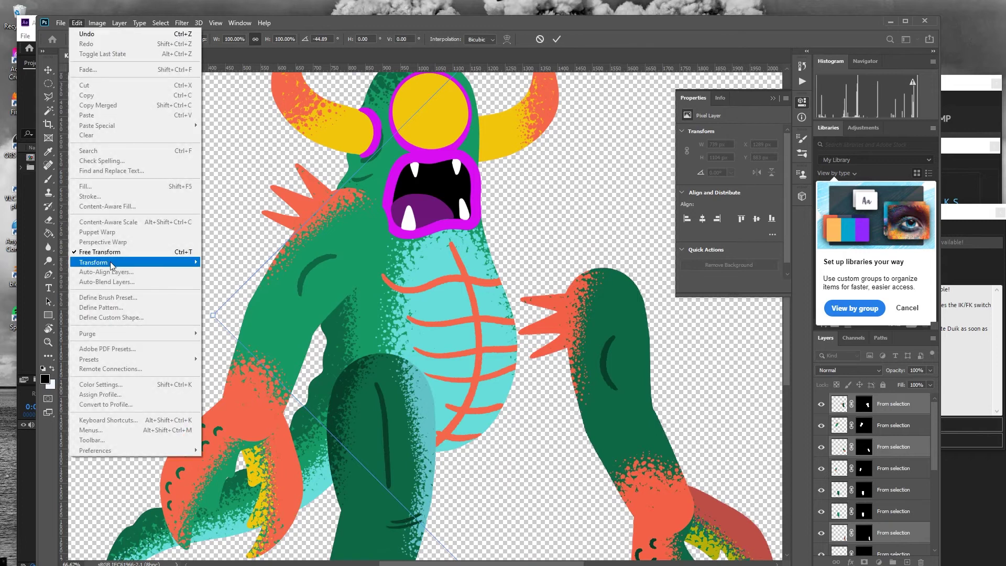
pyautogui.moveTo(111, 263)
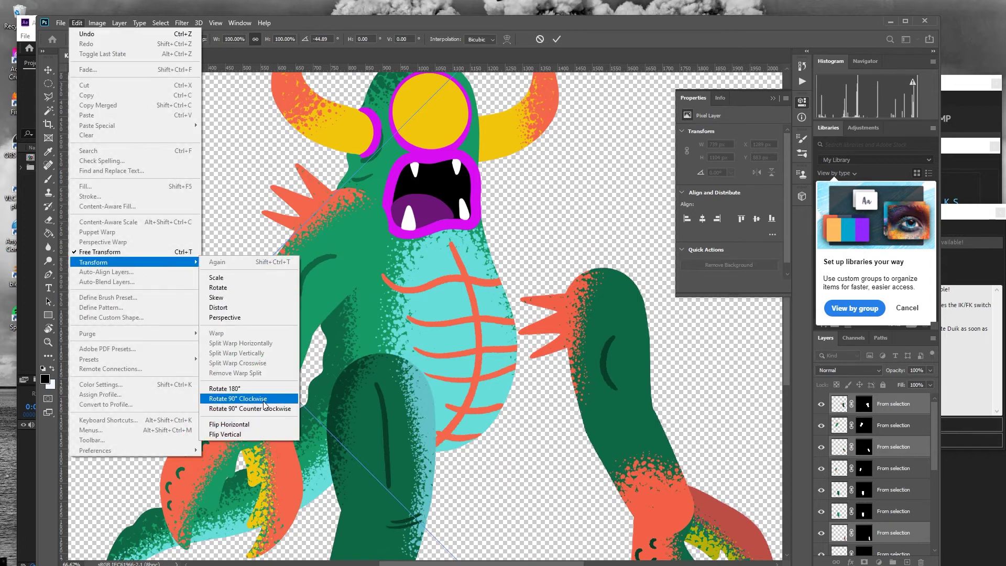
pyautogui.click(262, 425)
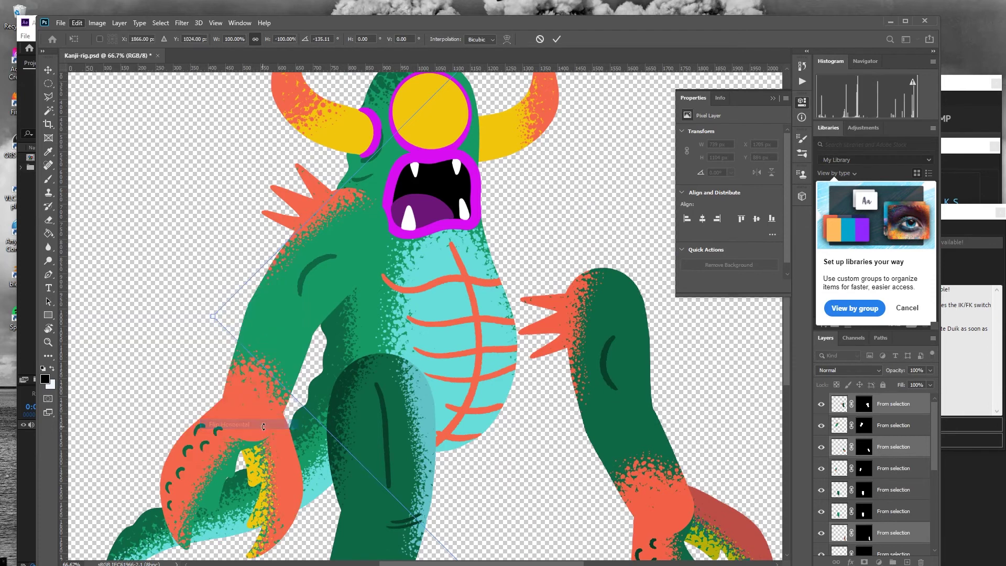
# Step: Position the flipped arm on the right shoulder with its claw hanging down, and commit
pyautogui.moveTo(691, 442); pyautogui.dragTo(420, 375)
pyautogui.moveTo(91, 85); pyautogui.dragTo(180, 340)
pyautogui.moveTo(532, 204); pyautogui.dragTo(496, 276)
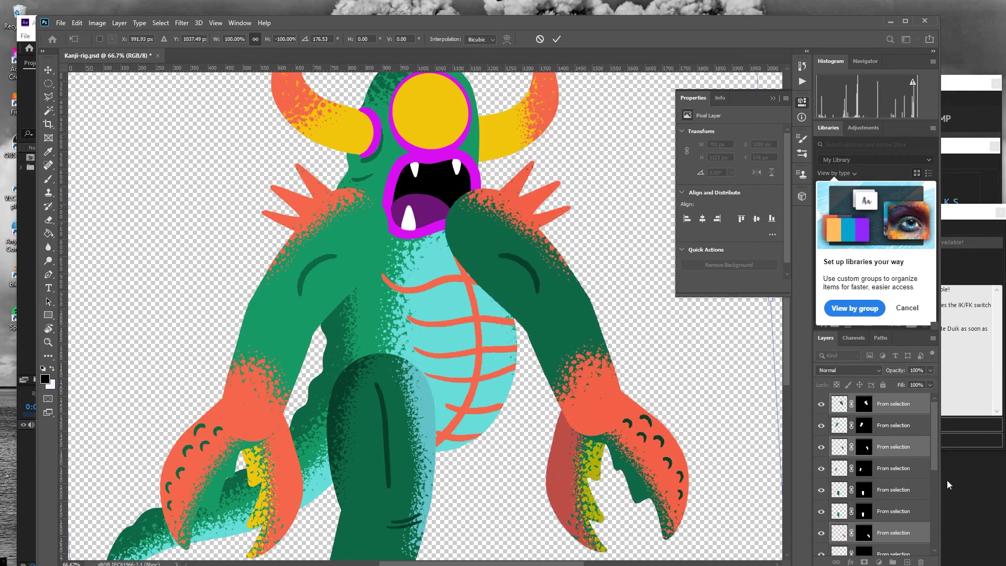
pyautogui.press('Return')
# Step: Select the leg cut-out layers together in the Layers panel
pyautogui.scroll(-3, 891, 524)
pyautogui.scroll(-5, 900, 545)
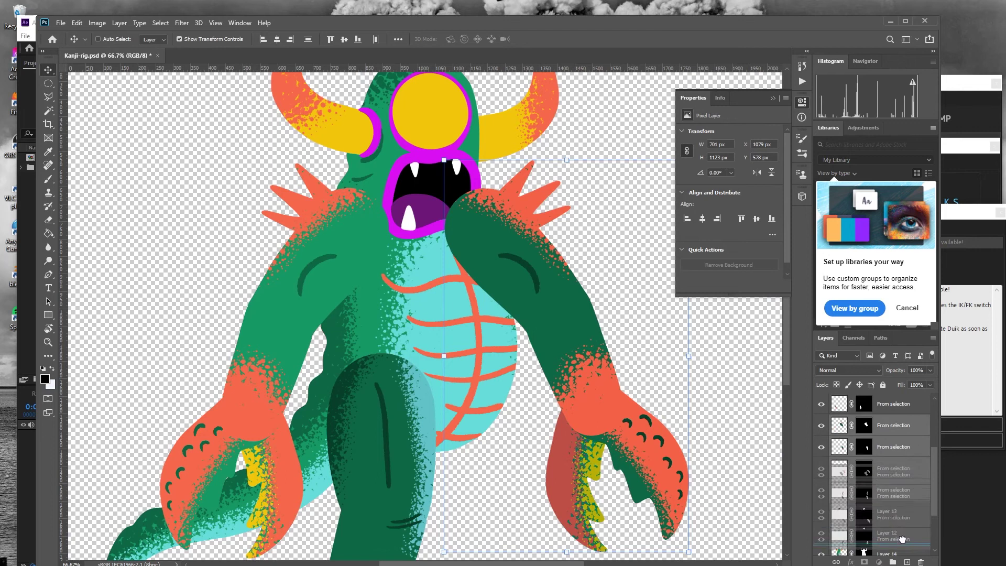
pyautogui.scroll(-1, 717, 481)
pyautogui.scroll(6, 890, 445)
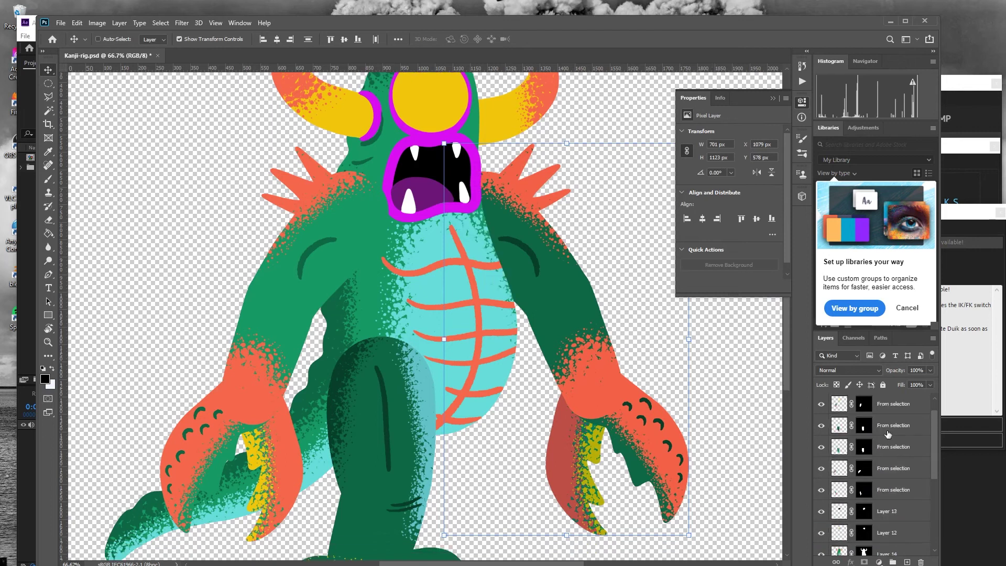
pyautogui.click(891, 425)
pyautogui.scroll(1, 888, 419)
pyautogui.click(891, 425)
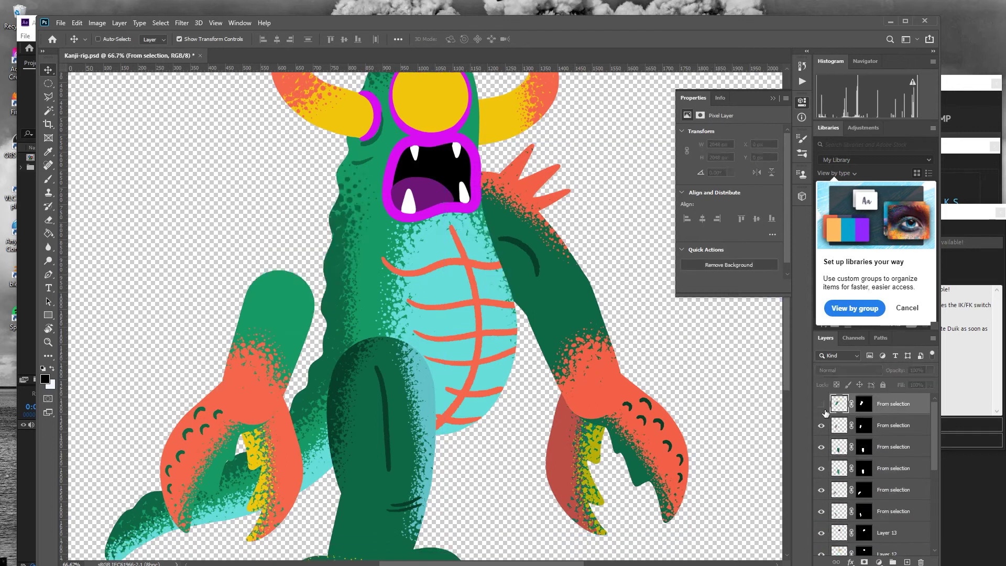
pyautogui.scroll(-4, 884, 506)
pyautogui.scroll(-1, 886, 511)
pyautogui.keyDown('ctrl'); pyautogui.click(893, 524); pyautogui.keyUp('ctrl')
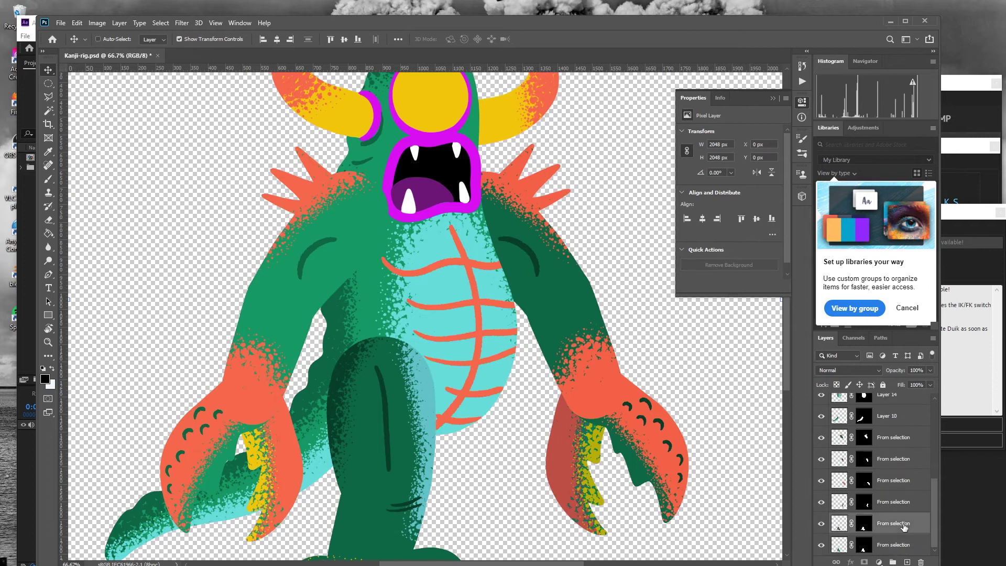
pyautogui.moveTo(897, 529); pyautogui.dragTo(891, 427)
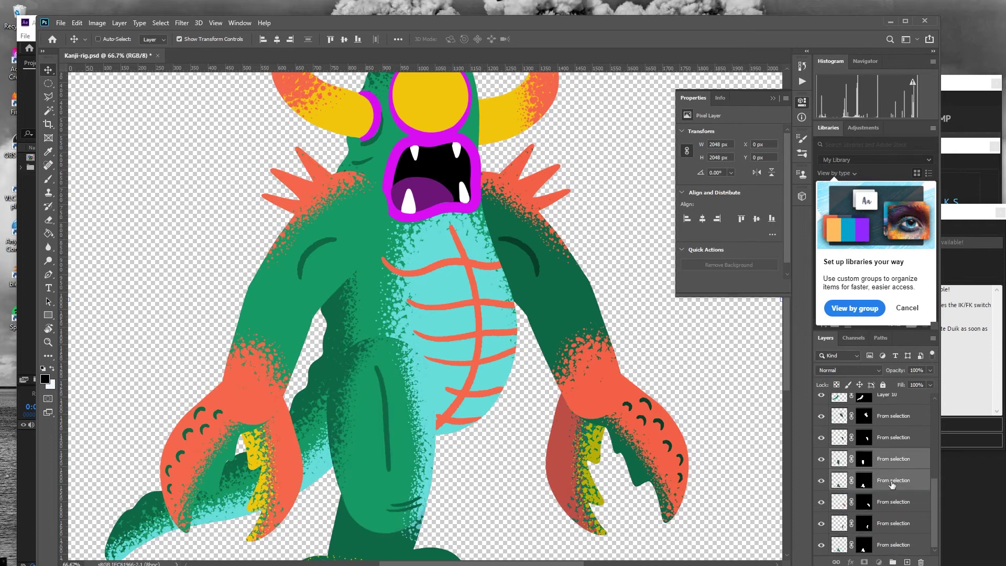
pyautogui.scroll(-1, 886, 503)
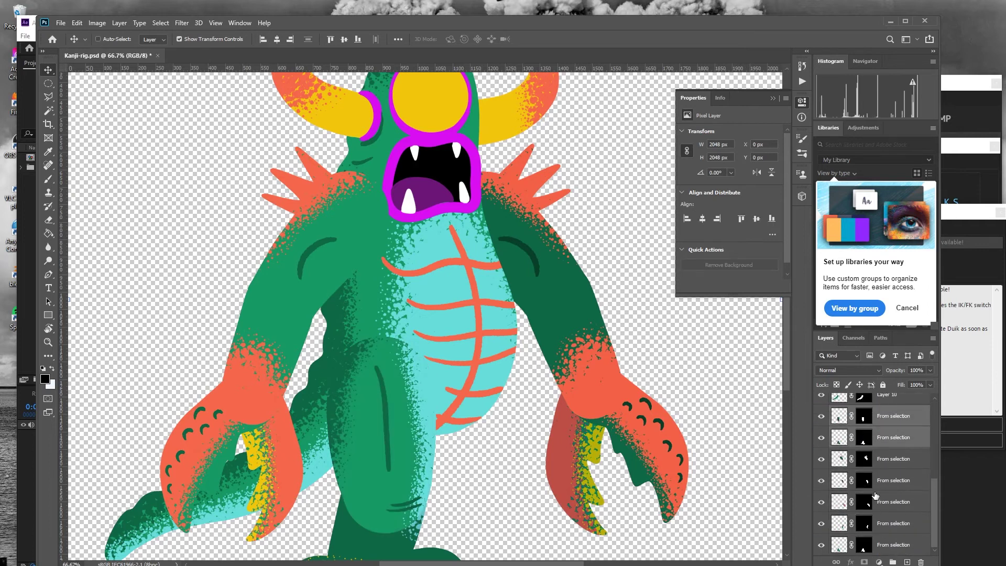
# Step: Move the leg pieces right and begin a 15-degree rotation, then cancel it and zoom out
pyautogui.moveTo(395, 479); pyautogui.dragTo(489, 477)
pyautogui.hotkey('ctrl', 't')
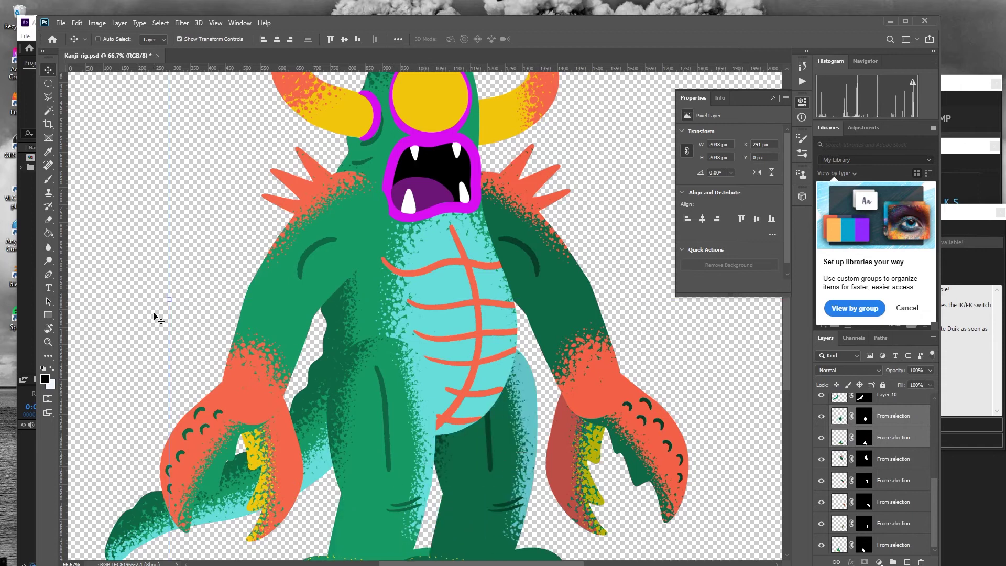
pyautogui.moveTo(157, 319); pyautogui.dragTo(172, 411)
pyautogui.moveTo(540, 451); pyautogui.dragTo(511, 450)
pyautogui.scroll(-2, 511, 451)
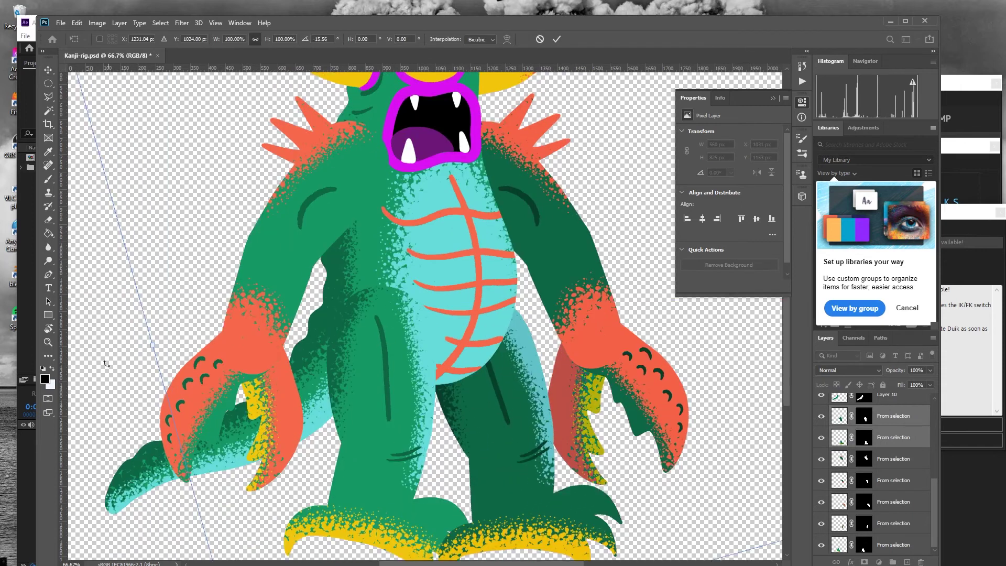
pyautogui.press('Escape')
pyautogui.hotkey('ctrl', '-')
pyautogui.hotkey('ctrl', '-')
pyautogui.scroll(5, 891, 471)
# Step: Rename the top layers l_shoulder, l_forearm, l_top_claw, l_bottom_claw and mouth
pyautogui.click(838, 406)
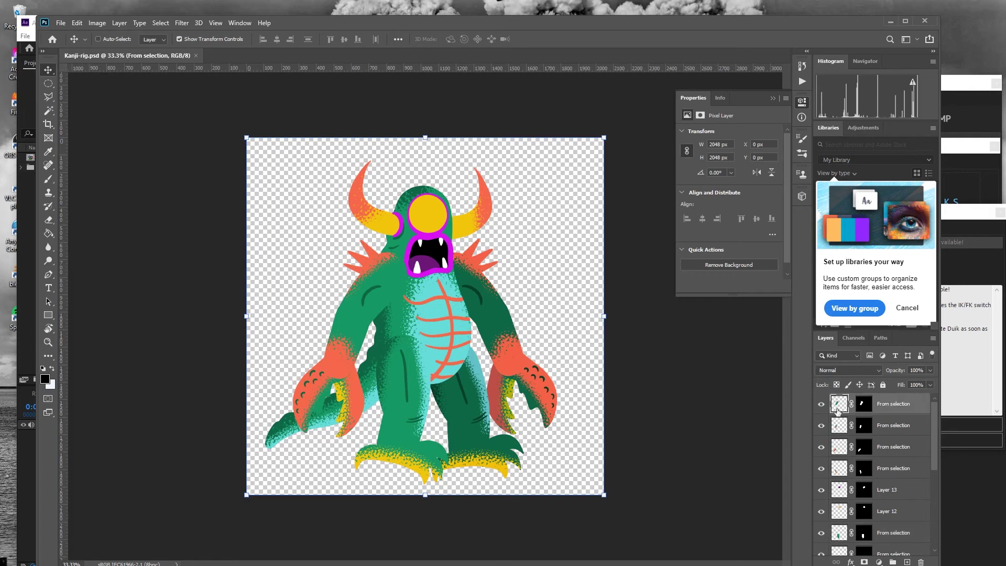
pyautogui.doubleClick(902, 403)
pyautogui.write('l_shoulder')
pyautogui.press('Tab')
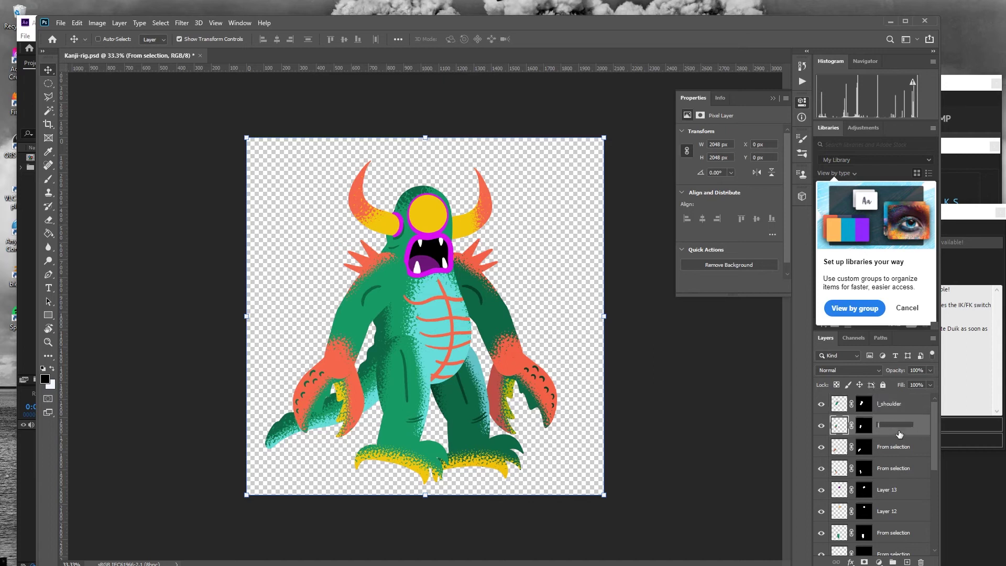
pyautogui.write('l_forearm')
pyautogui.press('Tab')
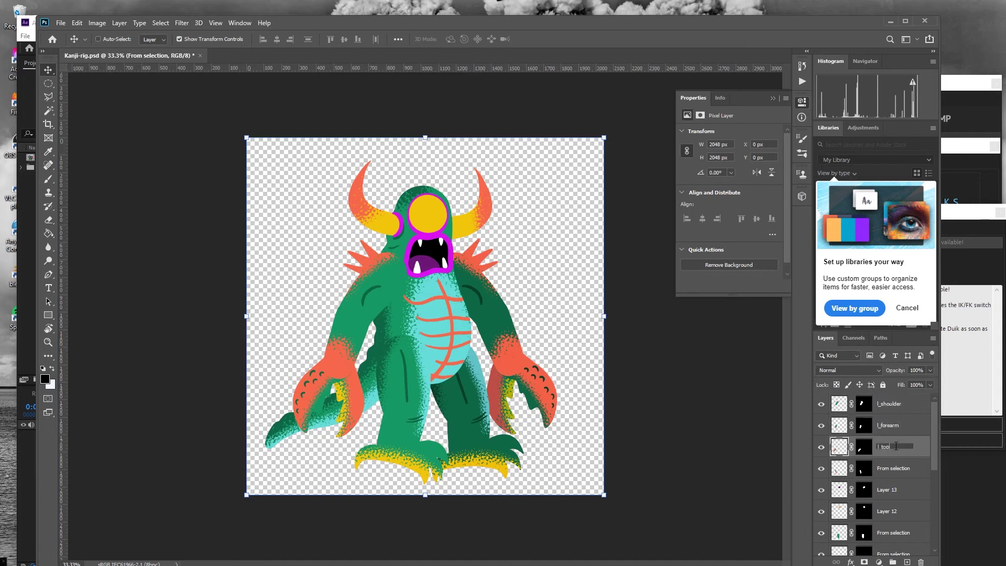
pyautogui.write('l_top_claw')
pyautogui.press('Tab')
pyautogui.write('l')
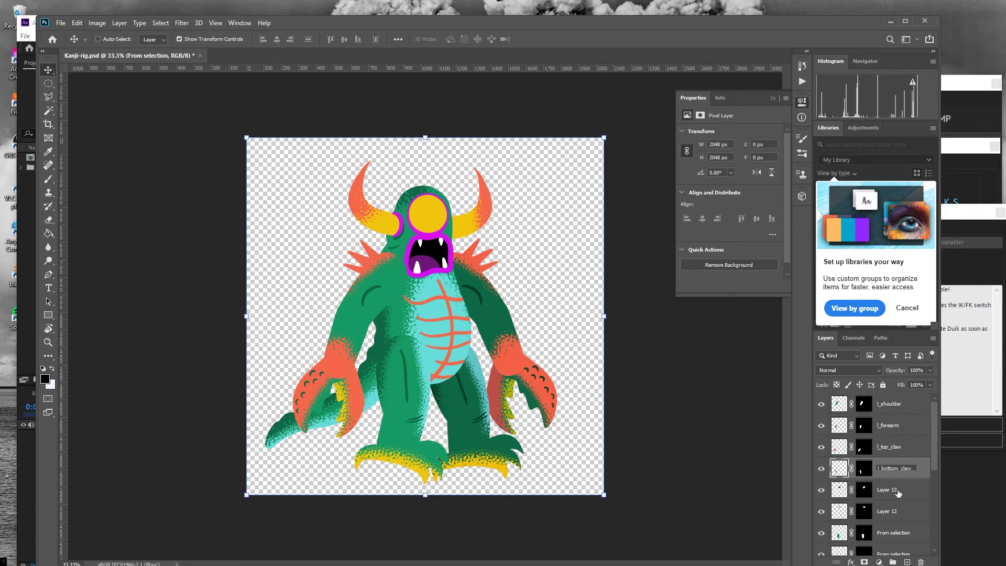
pyautogui.click(897, 490)
pyautogui.doubleClick(911, 490)
pyautogui.press('Escape')
pyautogui.doubleClick(887, 490)
pyautogui.write('mouth')
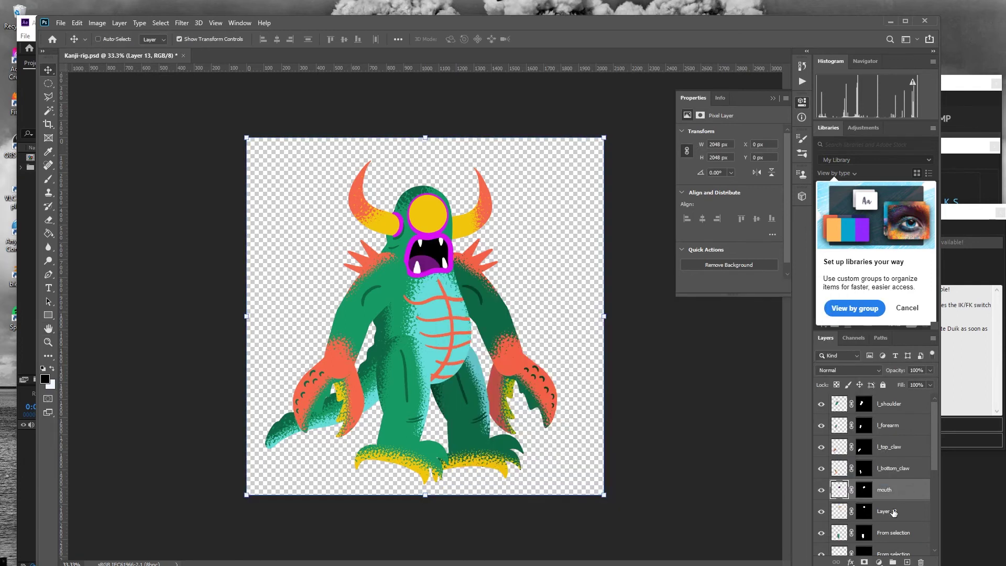
# Step: Rename the next layers eye, l_thigh, l_shin, torso and tail
pyautogui.doubleClick(891, 511)
pyautogui.write('eye')
pyautogui.press('Tab')
pyautogui.write('l')
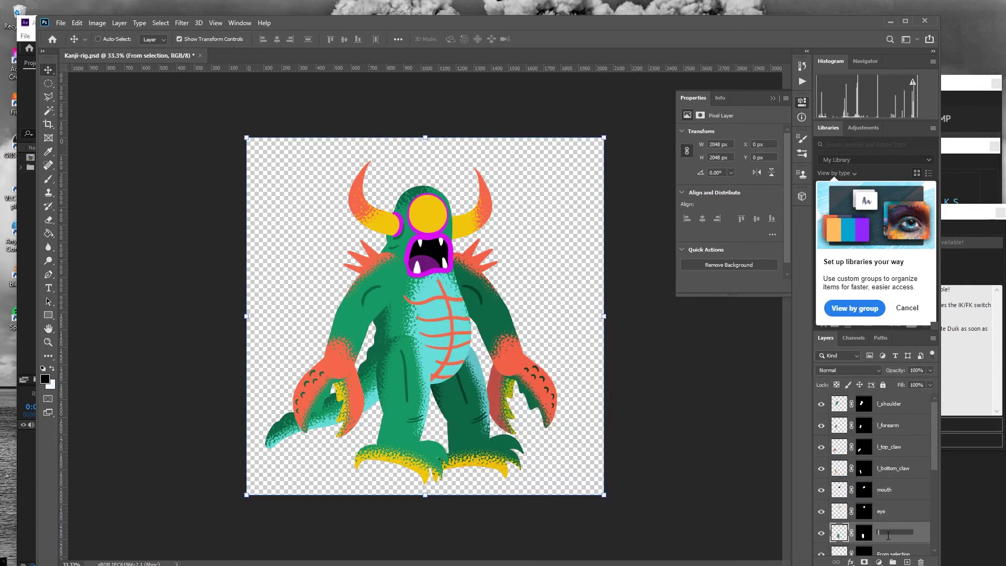
pyautogui.write('_thigh')
pyautogui.press('Tab')
pyautogui.write('l_shin')
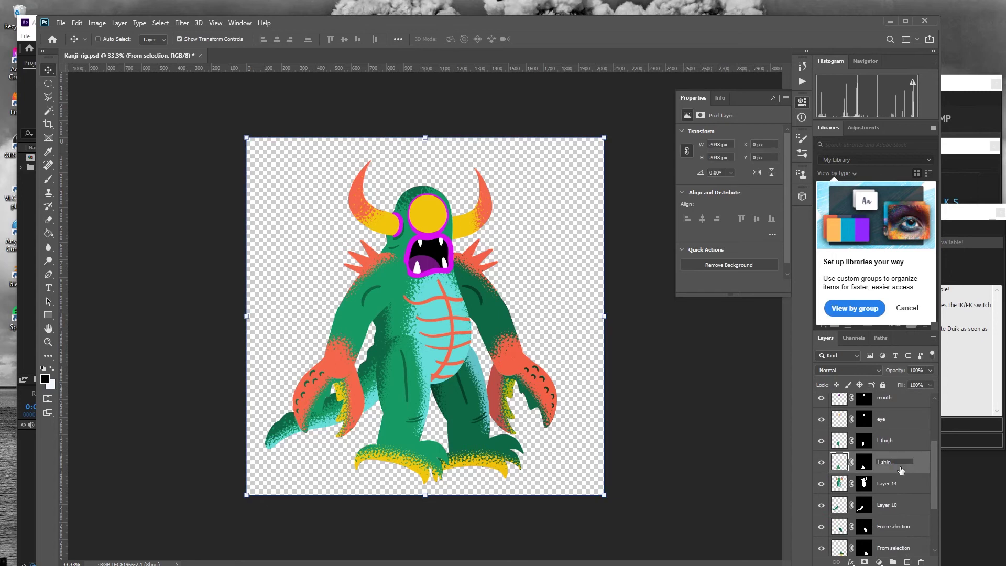
pyautogui.press('Tab')
pyautogui.write('torso')
pyautogui.press('Tab')
pyautogui.write('tail')
pyautogui.press('Tab')
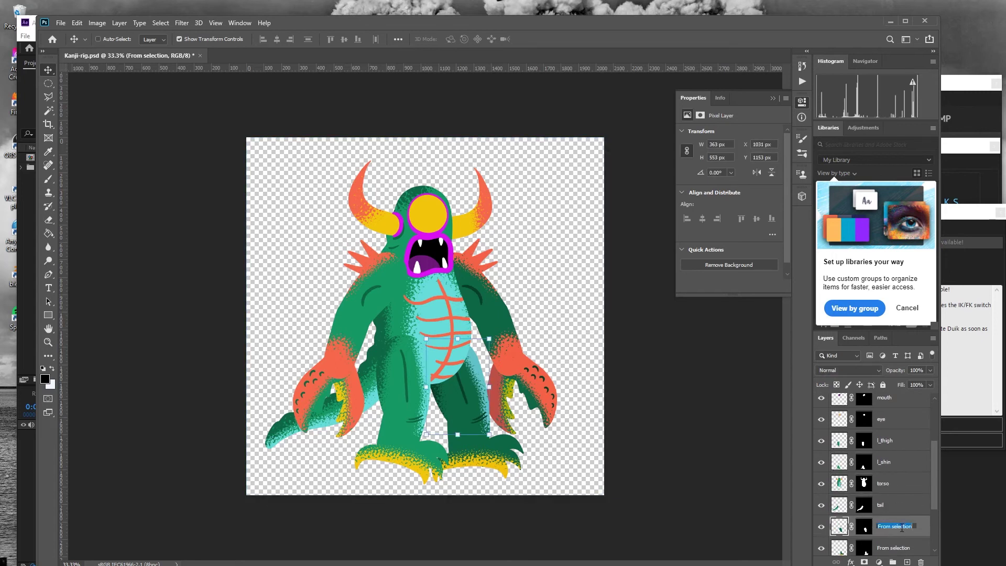
# Step: Rename the remaining layers r_thigh, r_shin, r_shoulder, r_forearm, r_topclaw and r_bottom_claw
pyautogui.write('r_thigh')
pyautogui.press('Tab')
pyautogui.write('r_shin')
pyautogui.press('Tab')
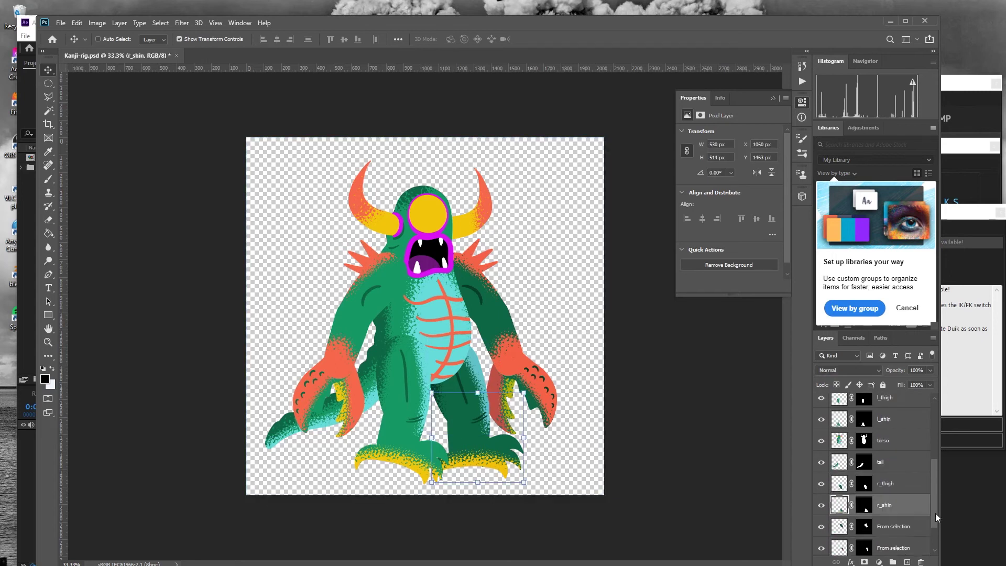
pyautogui.write('r_shoulder')
pyautogui.press('Tab')
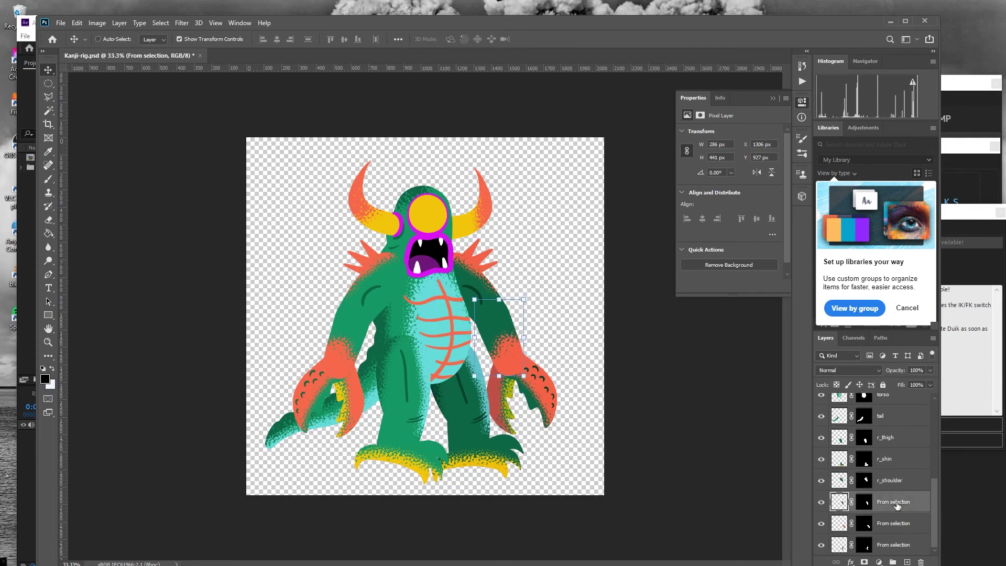
pyautogui.write('r_forearm')
pyautogui.press('Tab')
pyautogui.write('r_topclaw')
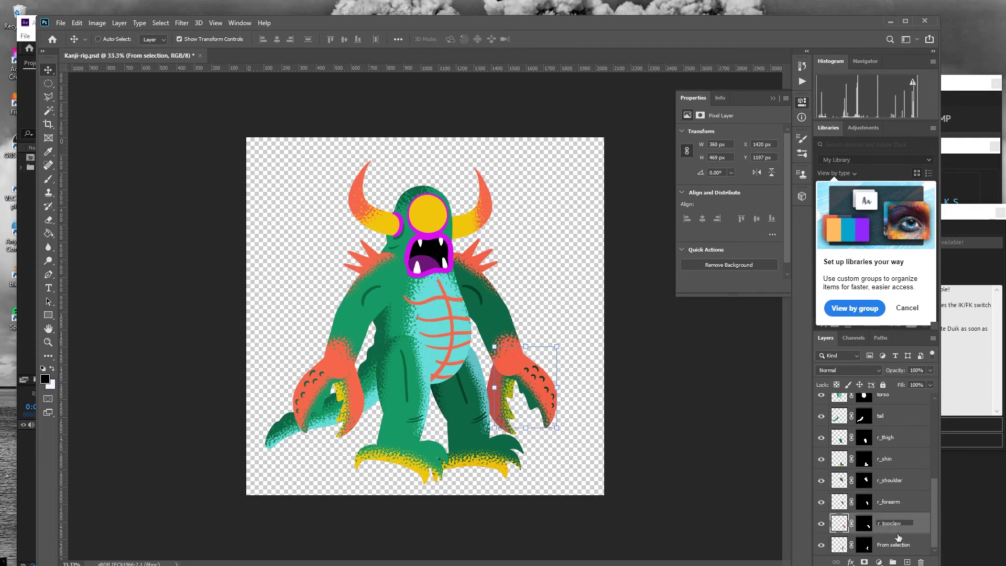
pyautogui.press('Tab')
pyautogui.write('r_bottom_claw')
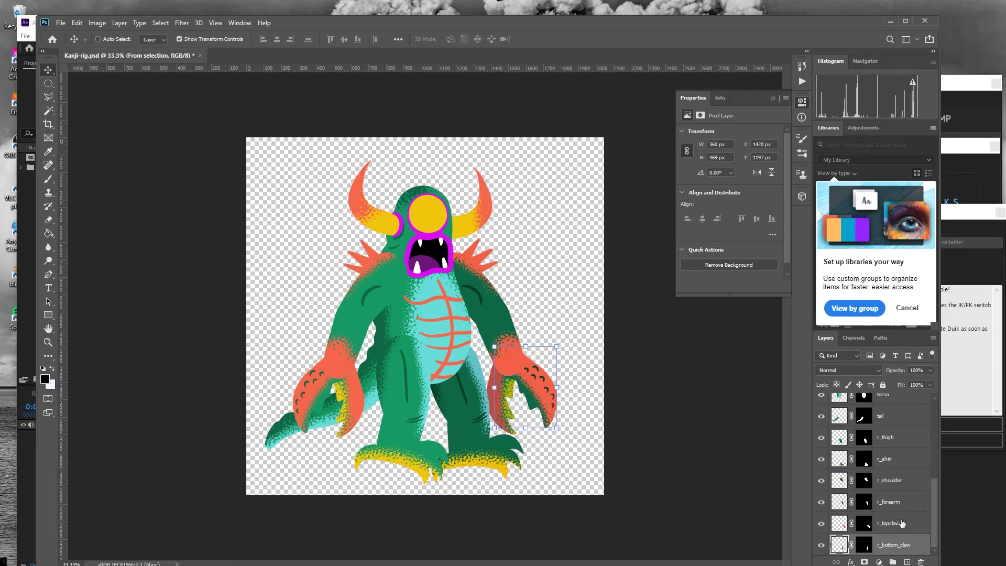
pyautogui.press('Return')
# Step: Tilt the r_thigh and r_shin layers about 3 degrees
pyautogui.scroll(5, 891, 471)
pyautogui.moveTo(895, 535); pyautogui.dragTo(881, 552)
pyautogui.press('r')
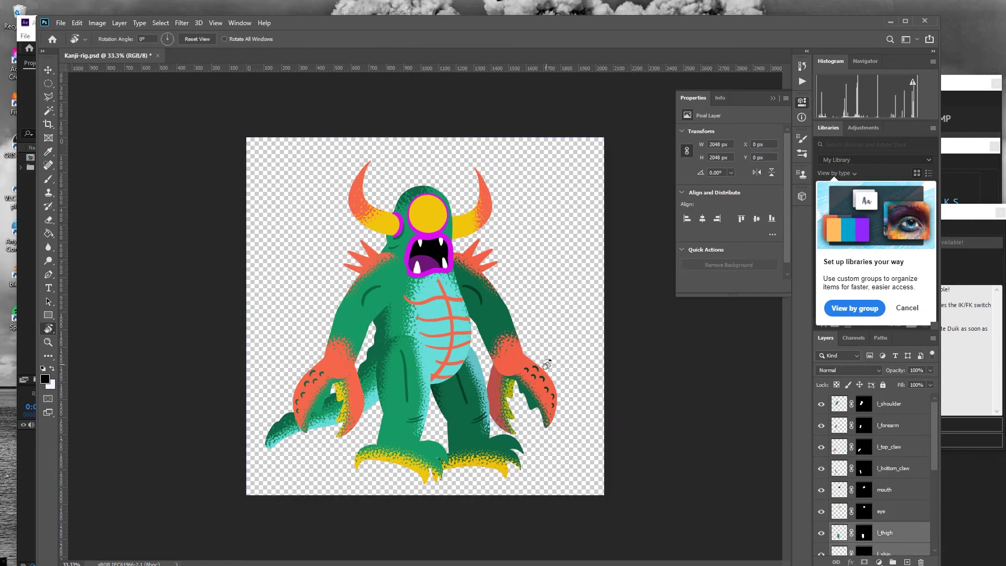
pyautogui.moveTo(524, 346); pyautogui.dragTo(437, 376)
pyautogui.hotkey('ctrl', 't')
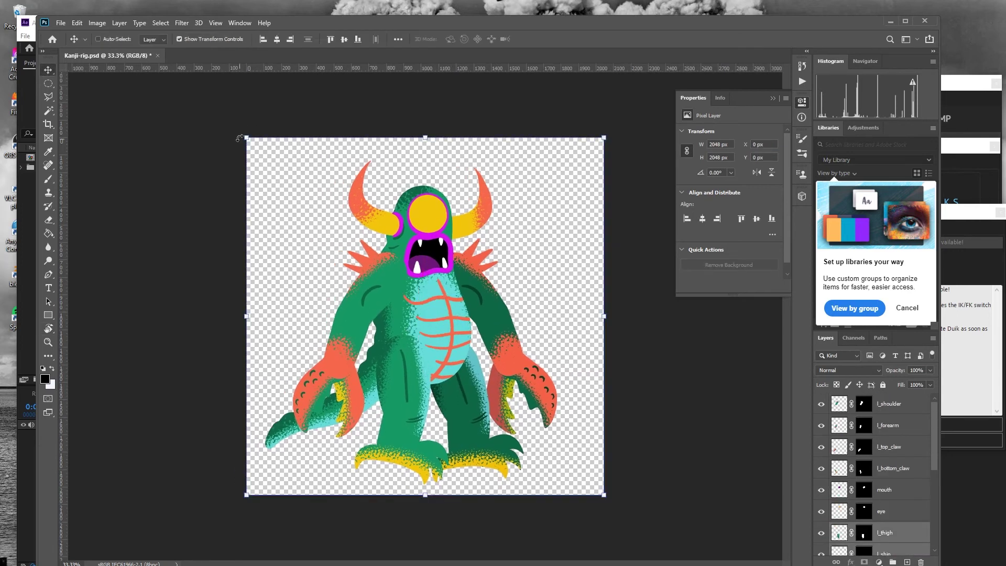
pyautogui.scroll(-5, 890, 447)
pyautogui.click(891, 443)
pyautogui.keyDown('shift'); pyautogui.click(893, 464); pyautogui.keyUp('shift')
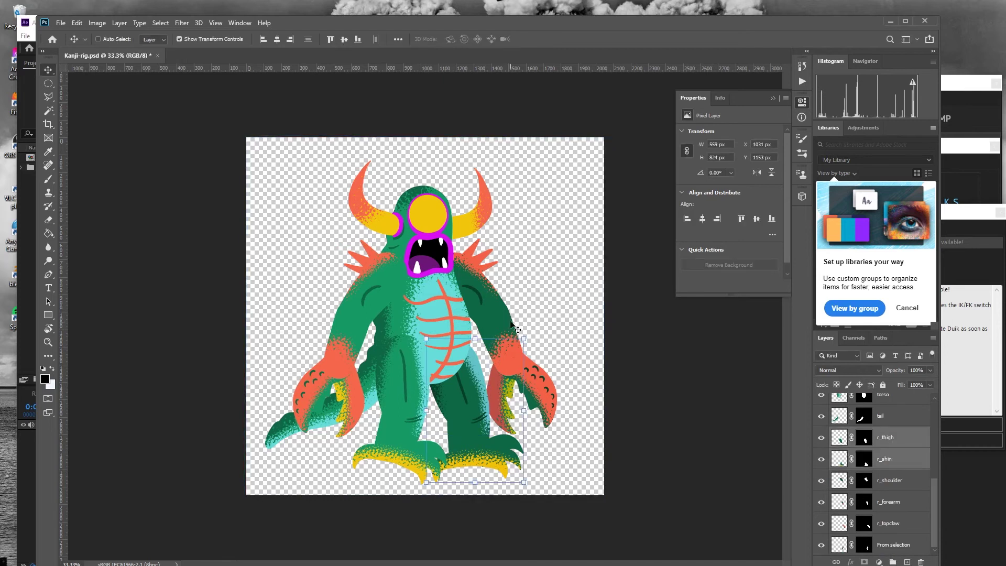
pyautogui.moveTo(516, 327); pyautogui.dragTo(490, 373)
# Step: Rotate the right arm layers about 4 degrees, apply it, and save Kanji-rig.psd
pyautogui.click(839, 502)
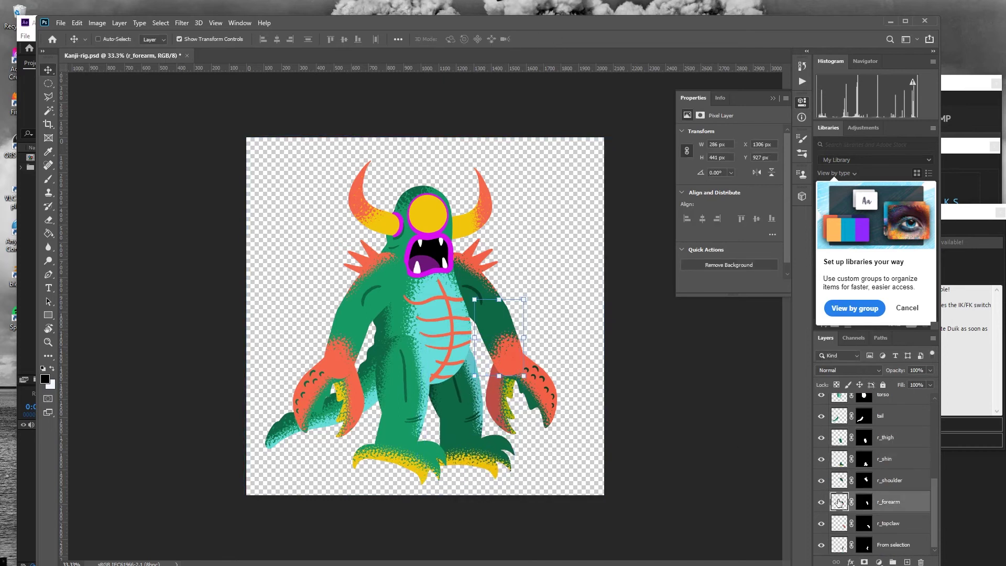
pyautogui.keyDown('shift'); pyautogui.click(840, 481); pyautogui.keyUp('shift')
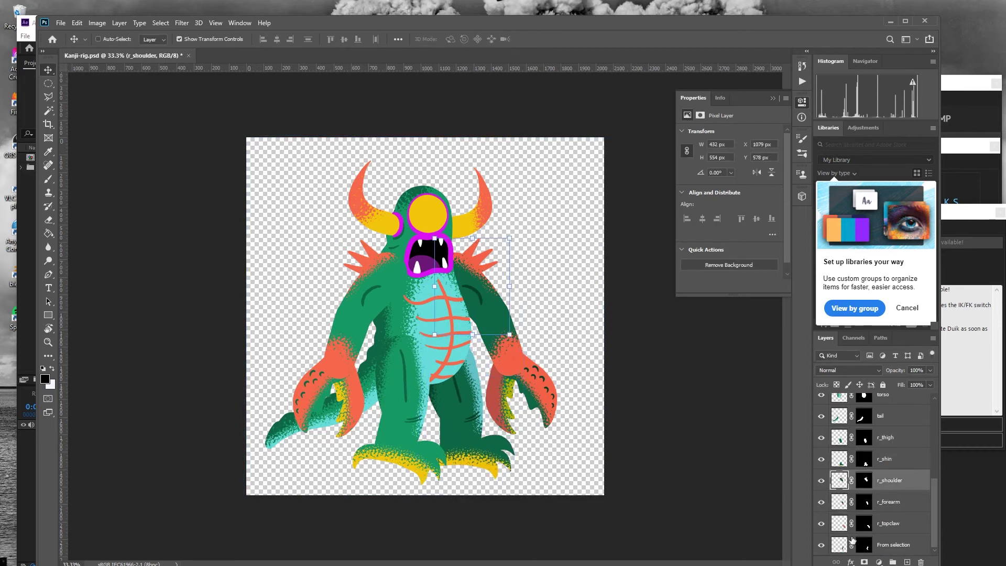
pyautogui.keyDown('shift'); pyautogui.click(841, 547); pyautogui.keyUp('shift')
pyautogui.hotkey('ctrl', 't')
pyautogui.moveTo(571, 228); pyautogui.dragTo(559, 231)
pyautogui.moveTo(498, 317); pyautogui.dragTo(491, 312)
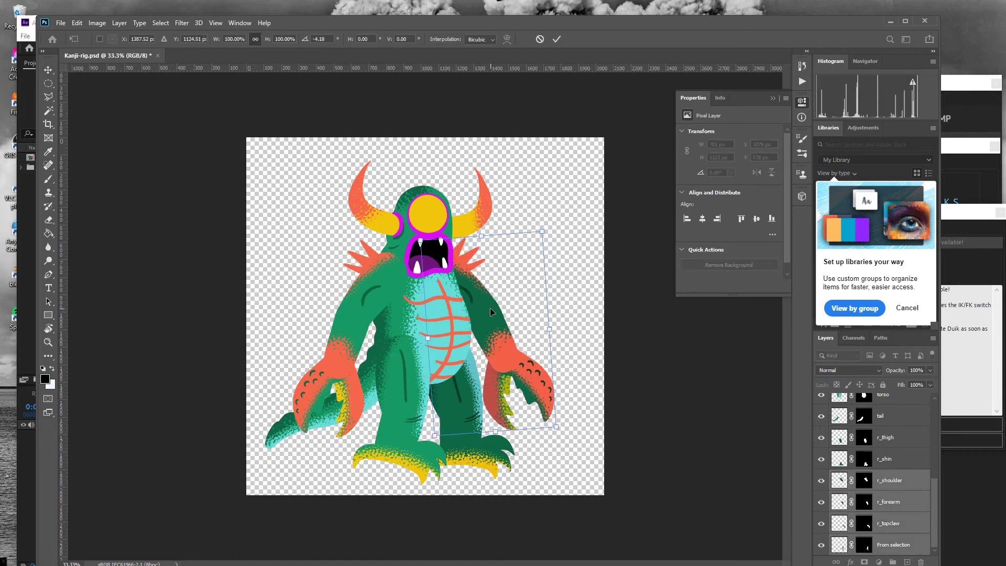
pyautogui.click(48, 83)
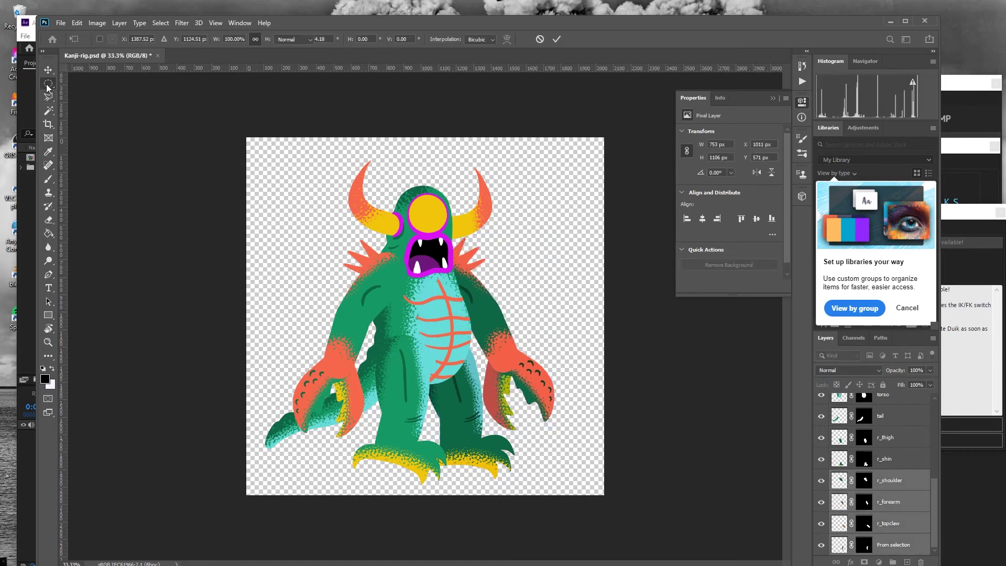
pyautogui.click(60, 23)
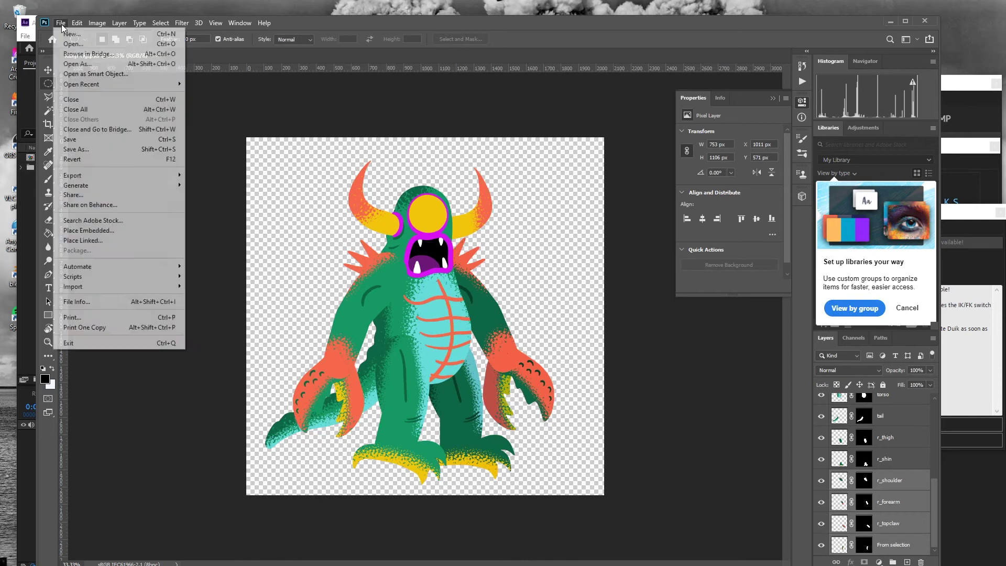
pyautogui.click(84, 139)
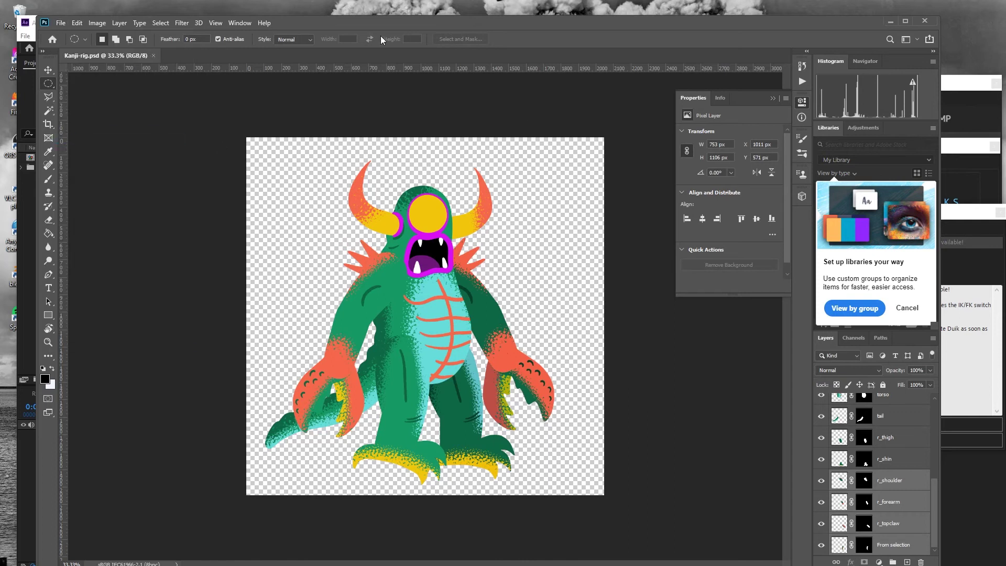
# Step: Import Kanji-rig.psd into After Effects as a Composition – Retain Layer Sizes
pyautogui.click(889, 22)
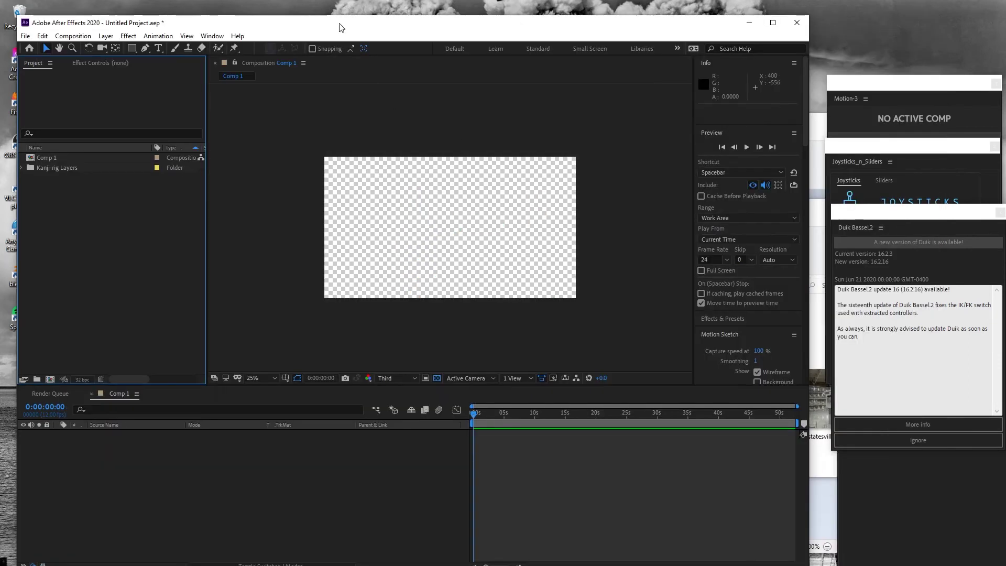
pyautogui.click(25, 35)
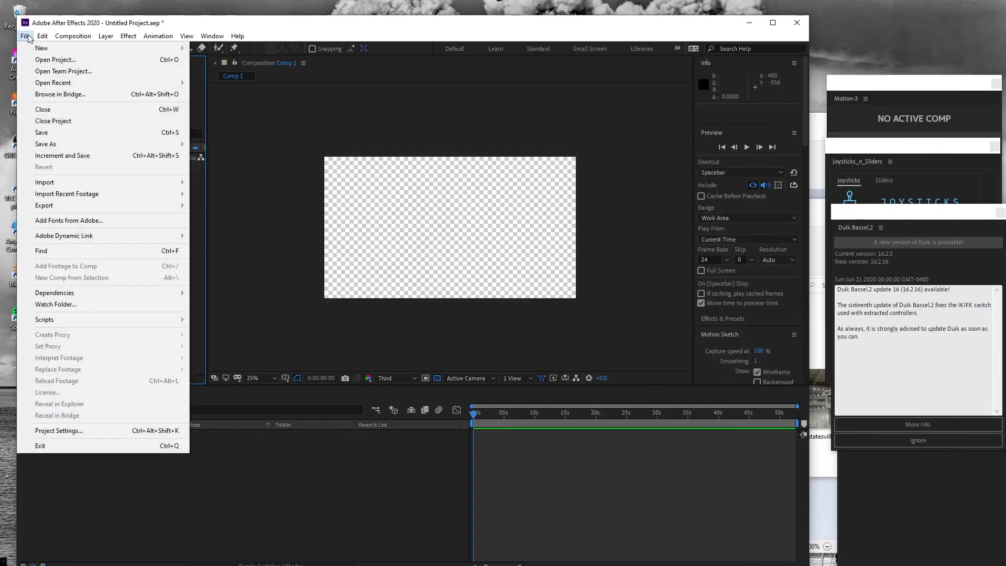
pyautogui.click(25, 36)
pyautogui.click(42, 37)
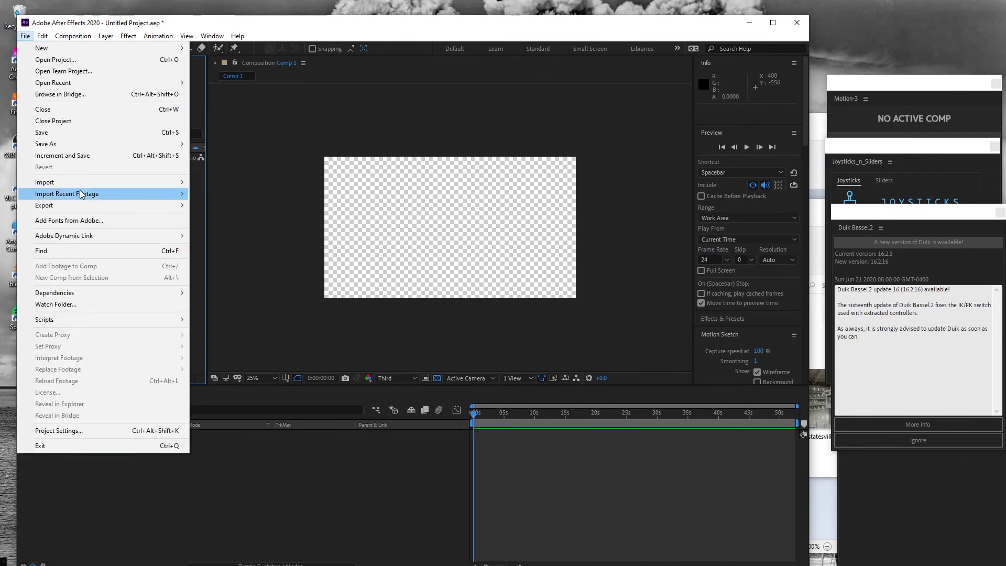
pyautogui.moveTo(87, 186)
pyautogui.click(262, 182)
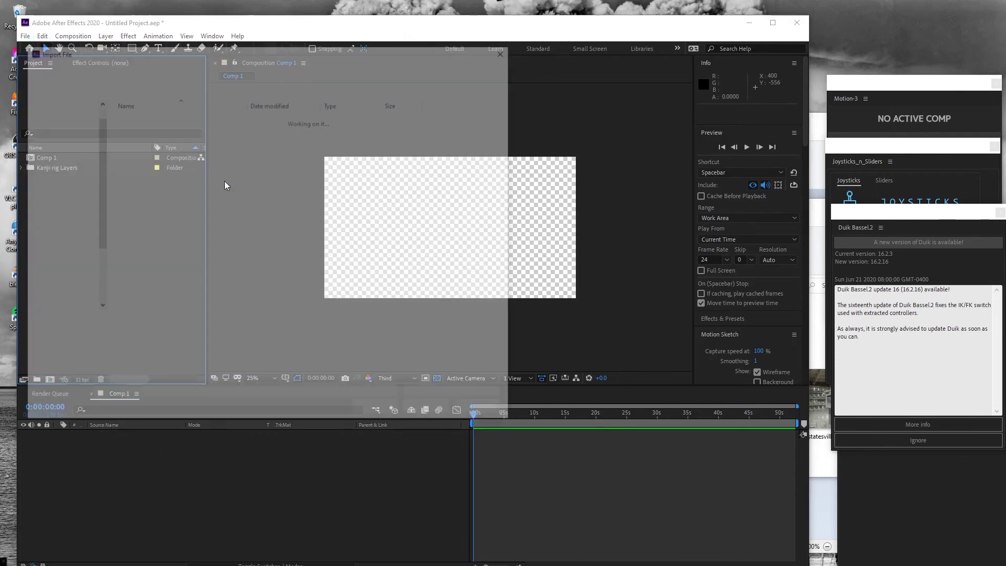
pyautogui.click(140, 118)
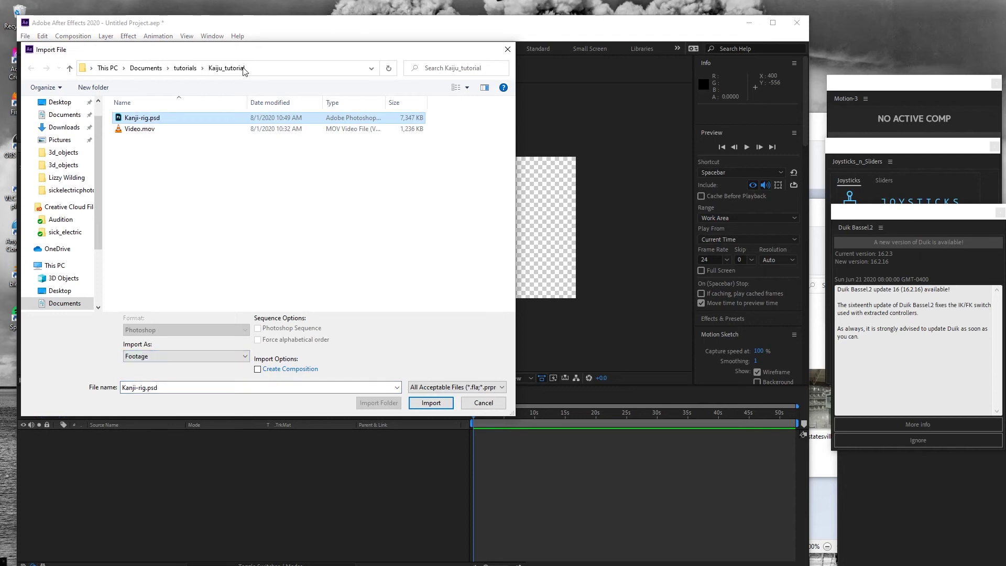
pyautogui.click(199, 358)
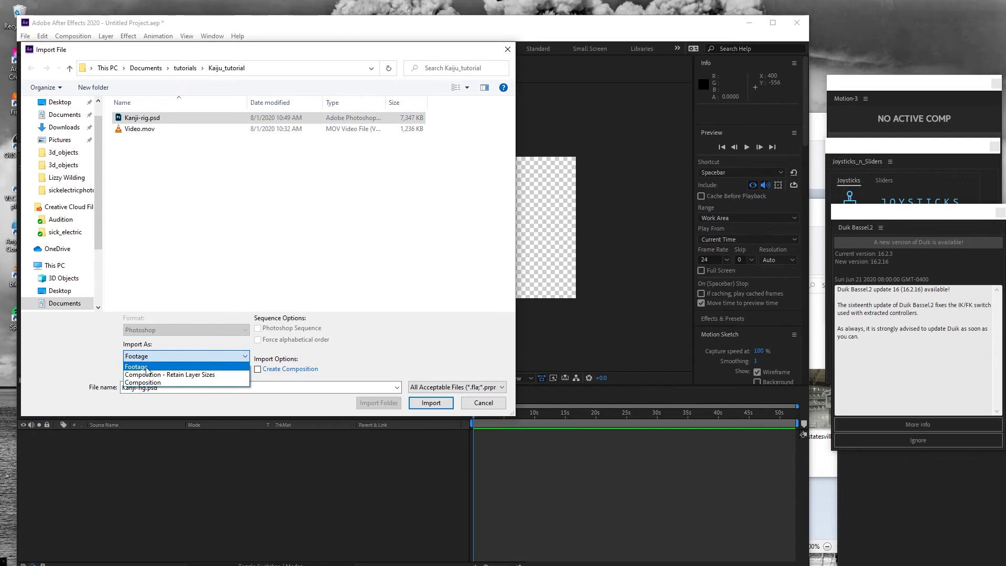
pyautogui.click(175, 374)
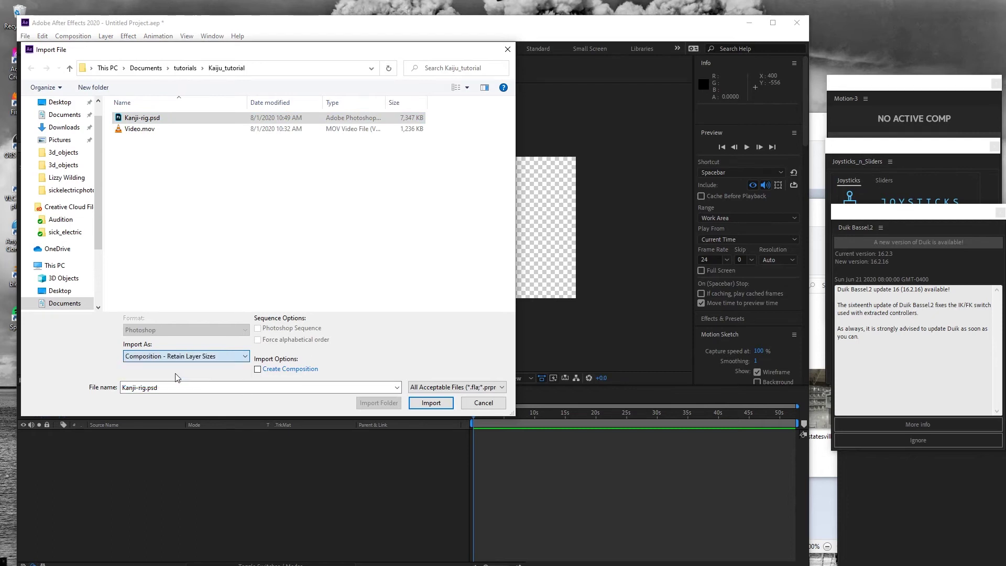
pyautogui.click(437, 404)
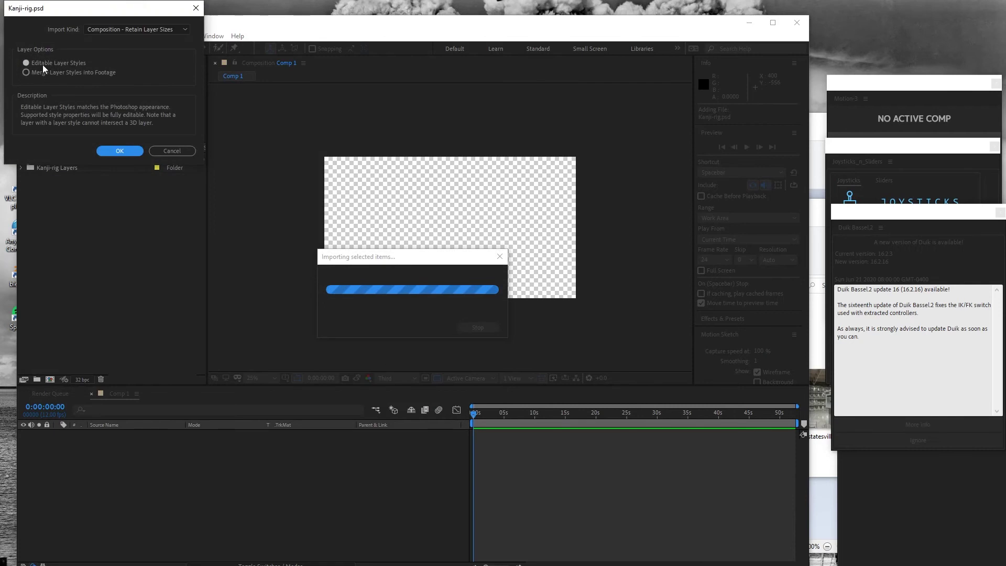
pyautogui.click(132, 151)
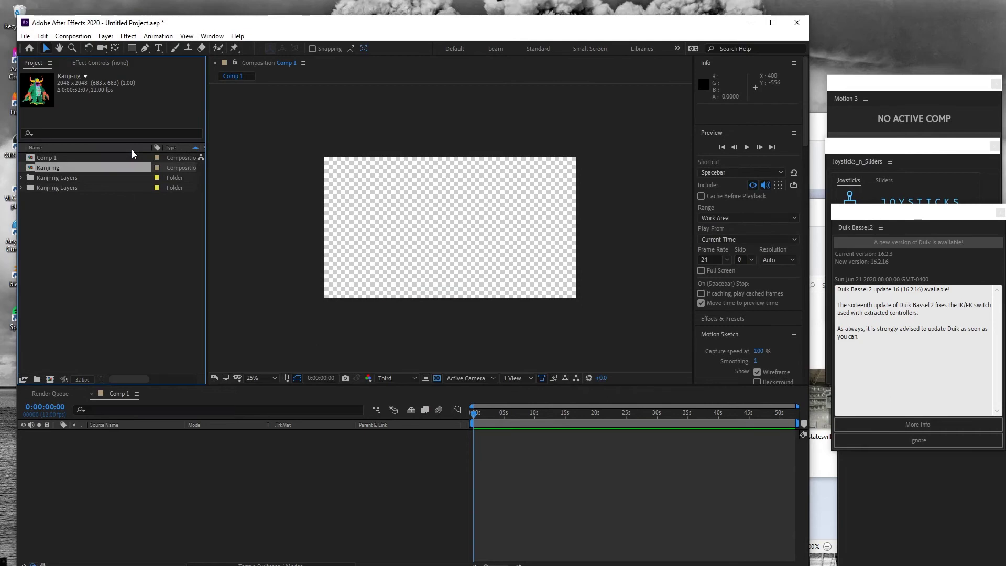
# Step: Open the Kanji-rig composition and select all body-part layers from l_shoulder downward
pyautogui.doubleClick(51, 168)
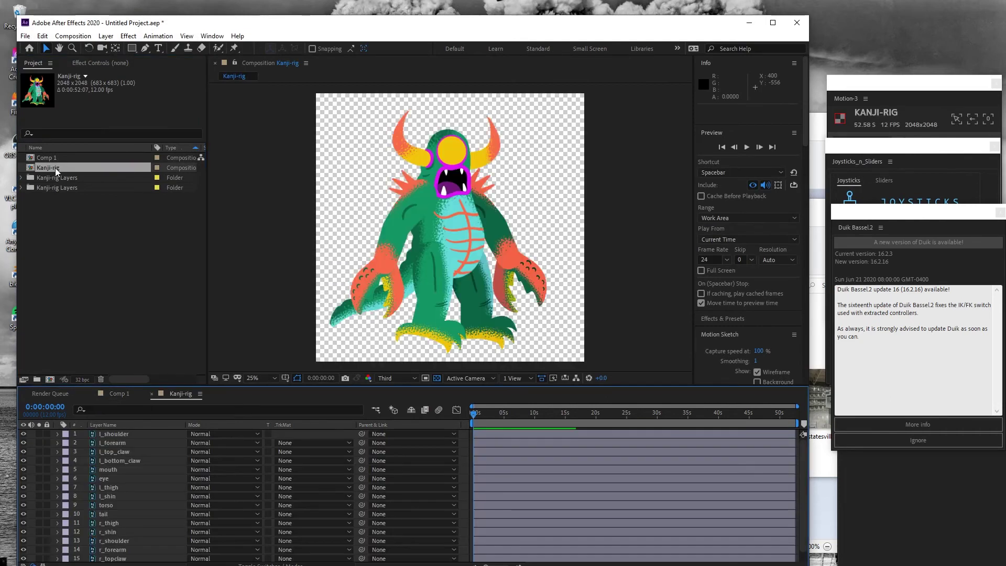
pyautogui.click(123, 436)
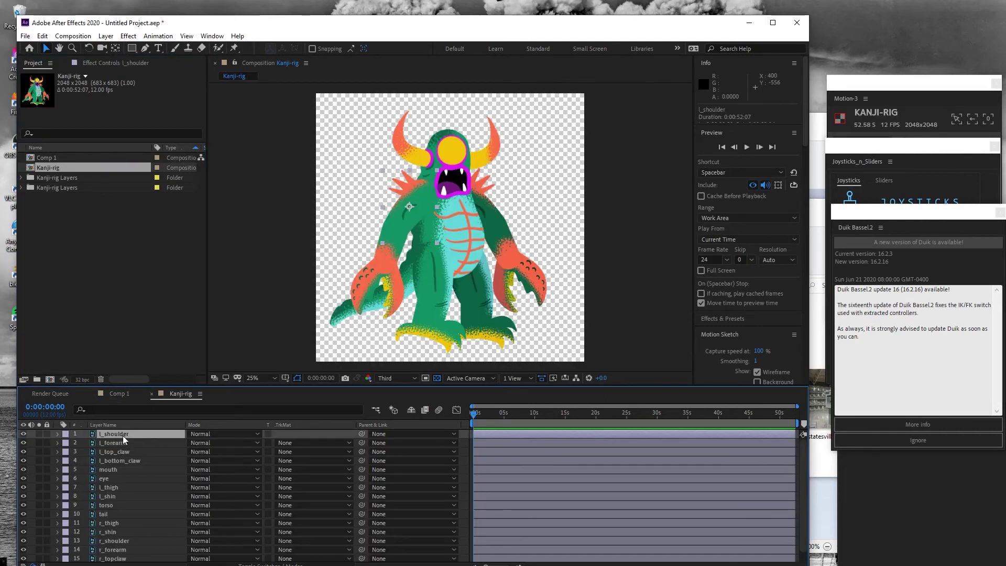
pyautogui.click(122, 452)
pyautogui.click(119, 462)
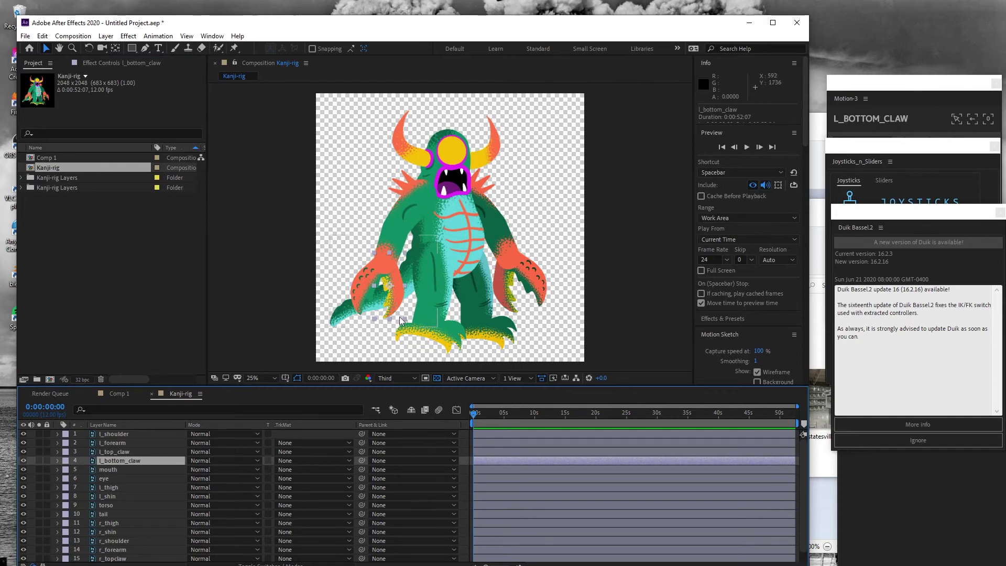
pyautogui.click(130, 475)
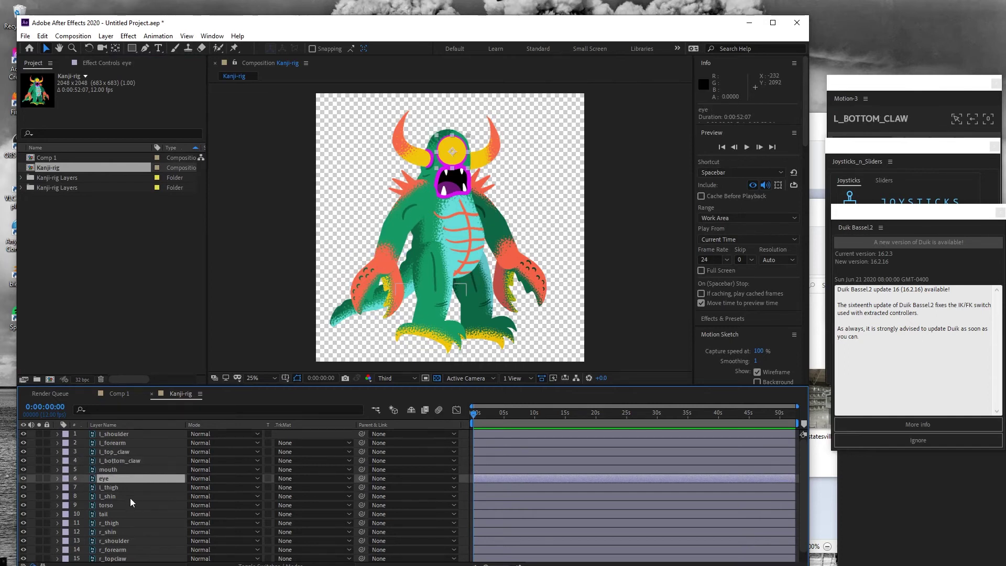
pyautogui.click(130, 498)
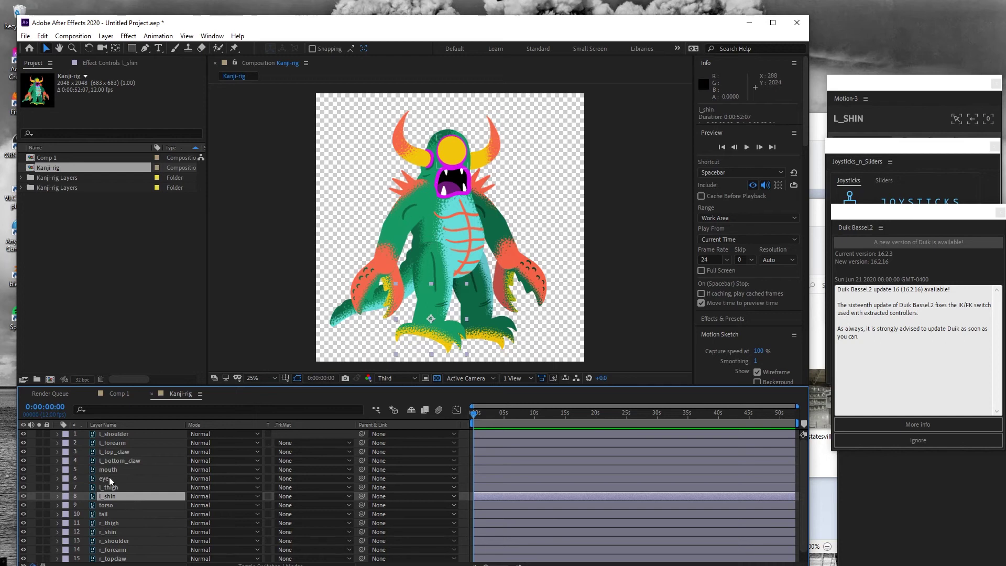
pyautogui.click(112, 437)
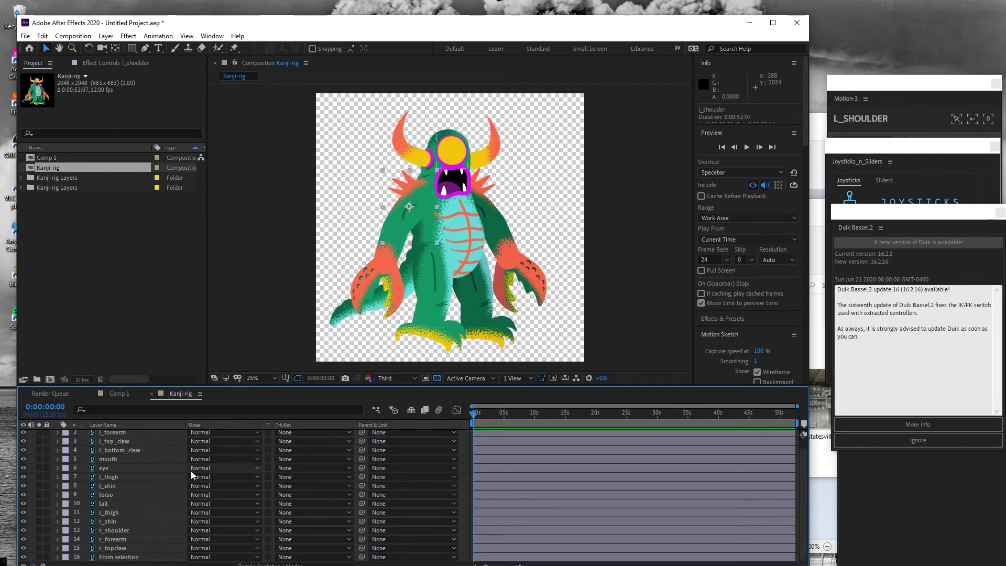
pyautogui.scroll(-1, 142, 493)
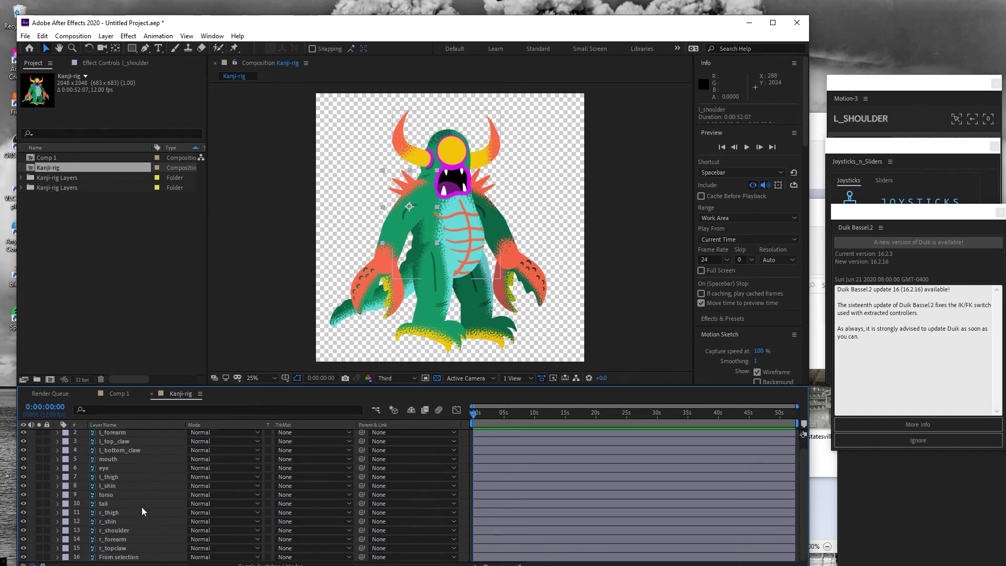
pyautogui.keyDown('shift'); pyautogui.click(130, 551); pyautogui.keyUp('shift')
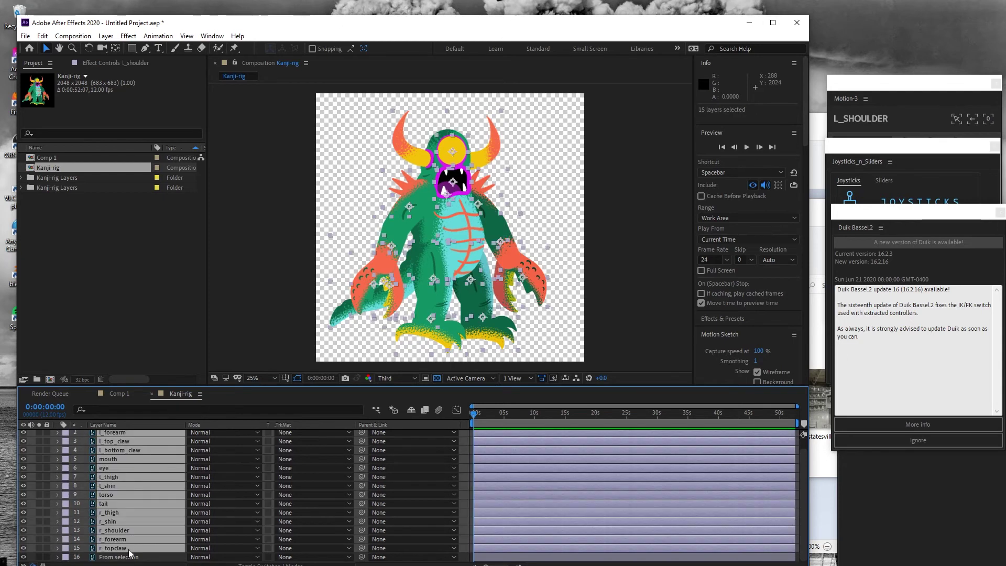
# Step: Set the selected body-part layers' Opacity to 68%, then deselect them
pyautogui.click(57, 504)
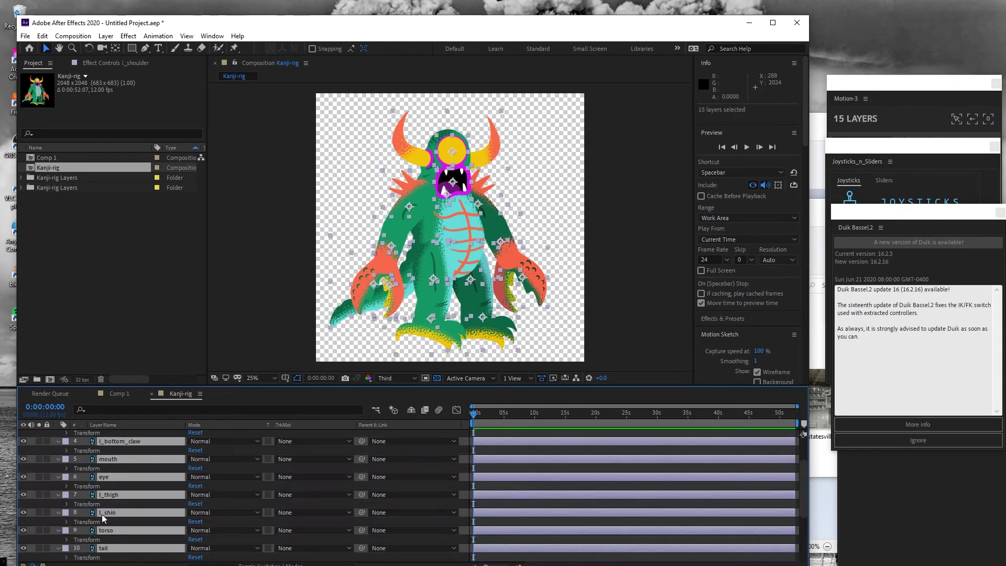
pyautogui.scroll(2, 98, 487)
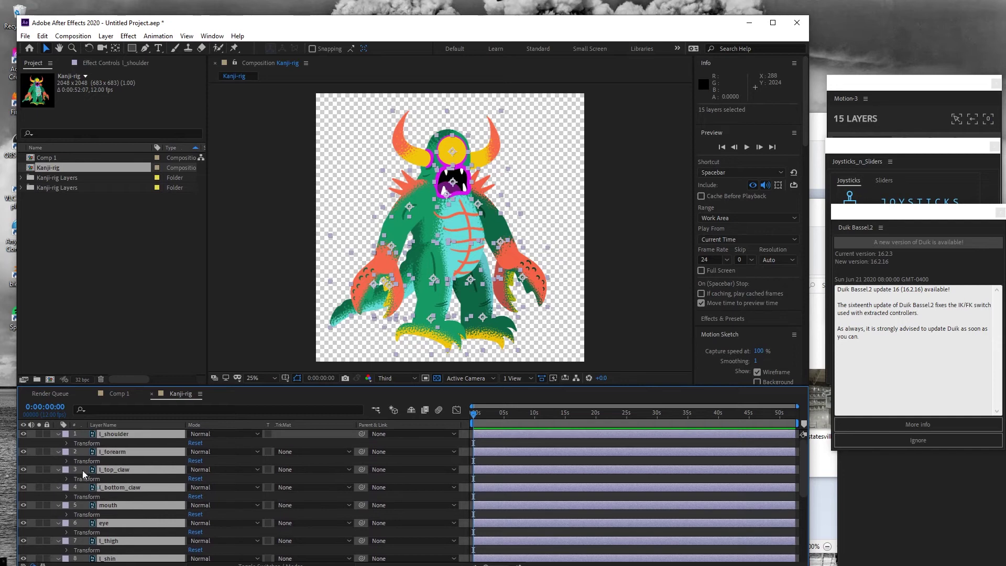
pyautogui.click(66, 444)
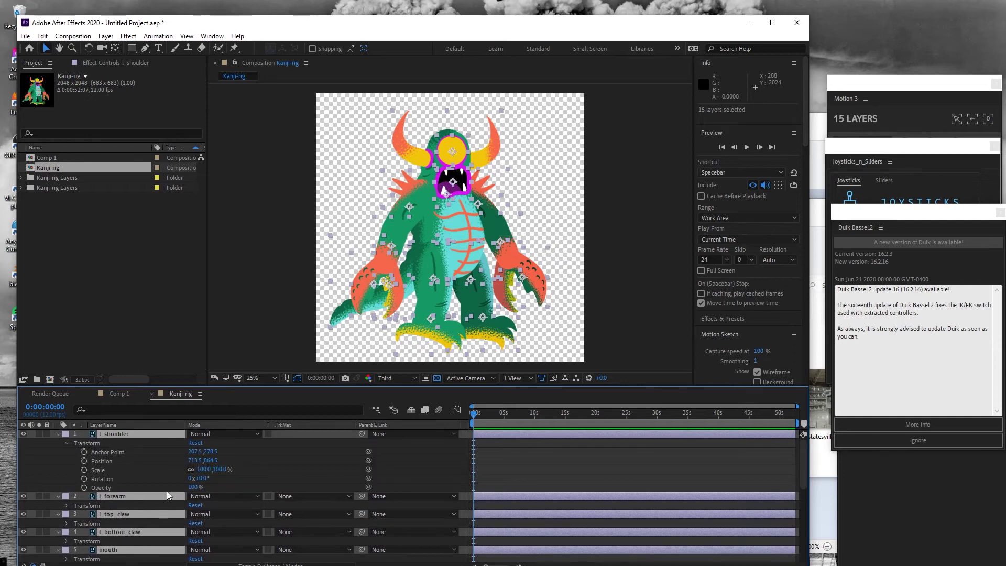
pyautogui.moveTo(196, 490); pyautogui.dragTo(177, 488)
pyautogui.click(254, 350)
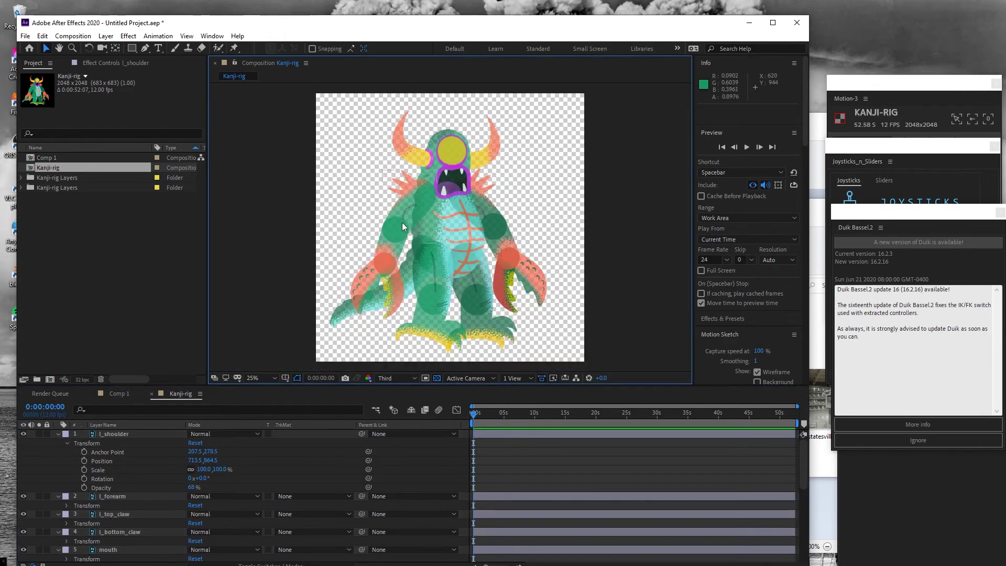
pyautogui.click(115, 48)
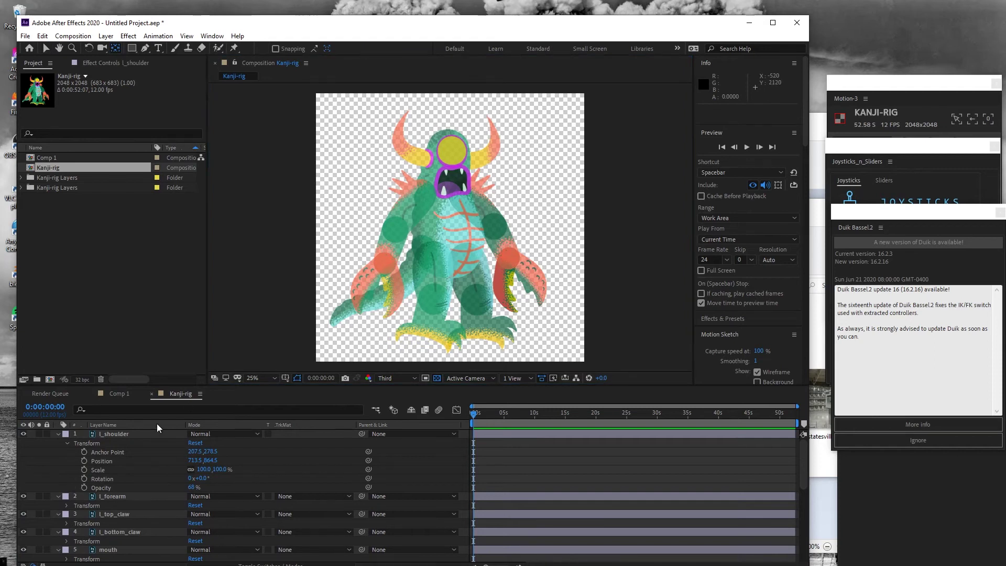
# Step: Move the l_shoulder, l_forearm and left claw anchor points onto their joints
pyautogui.click(153, 436)
pyautogui.scroll(6, 375, 222)
pyautogui.scroll(-8, 374, 223)
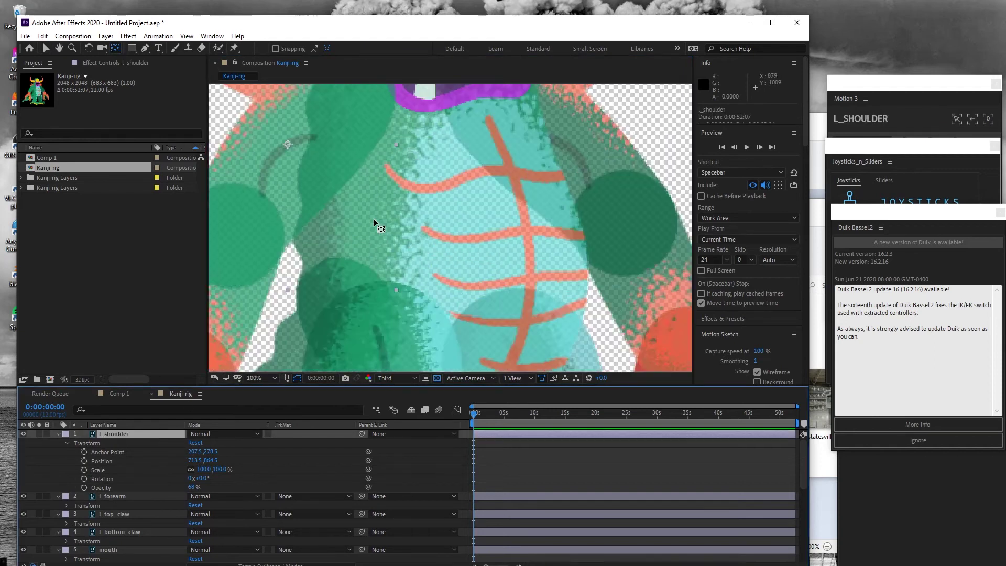
pyautogui.press('h')
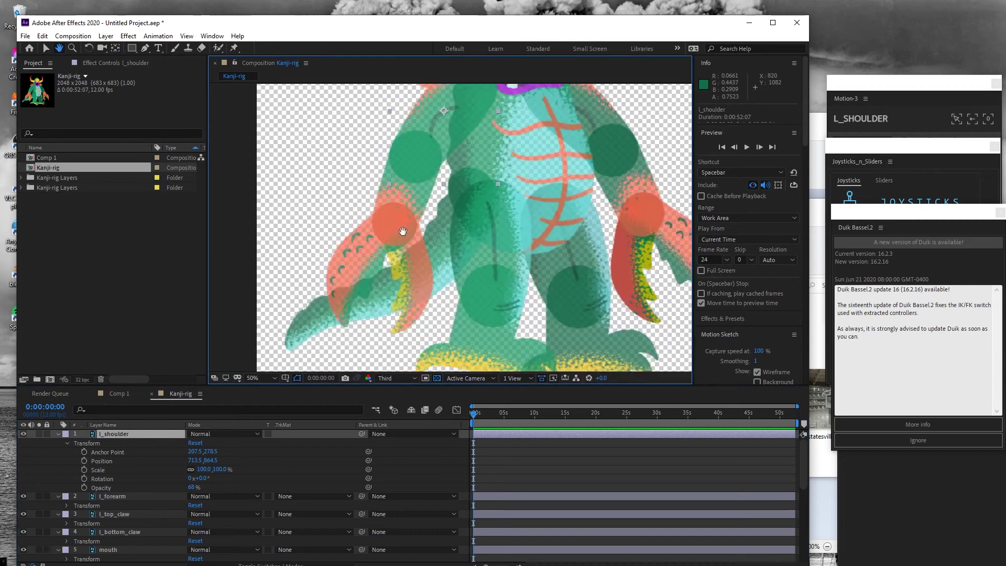
pyautogui.press('y')
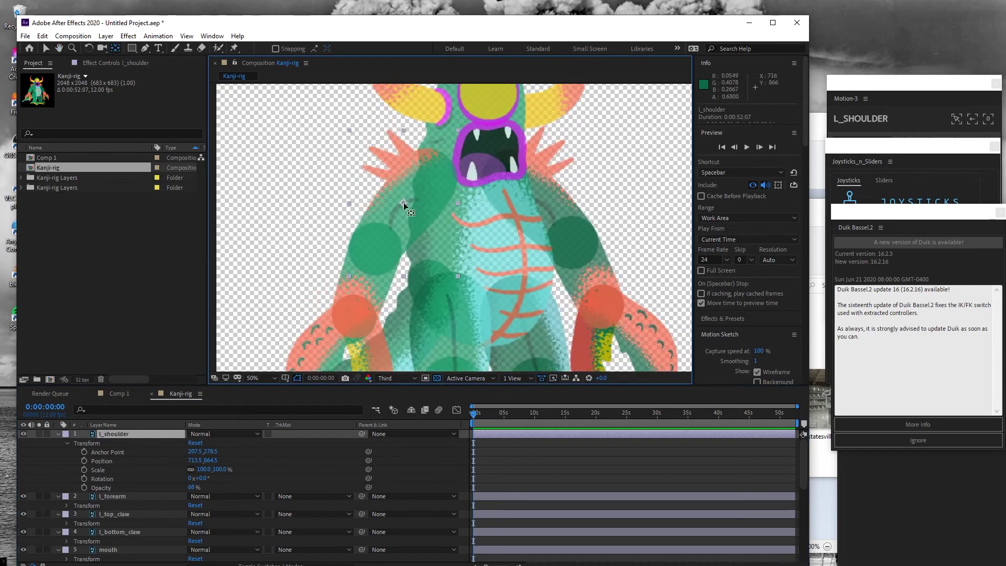
pyautogui.moveTo(404, 202); pyautogui.dragTo(429, 174)
pyautogui.click(113, 496)
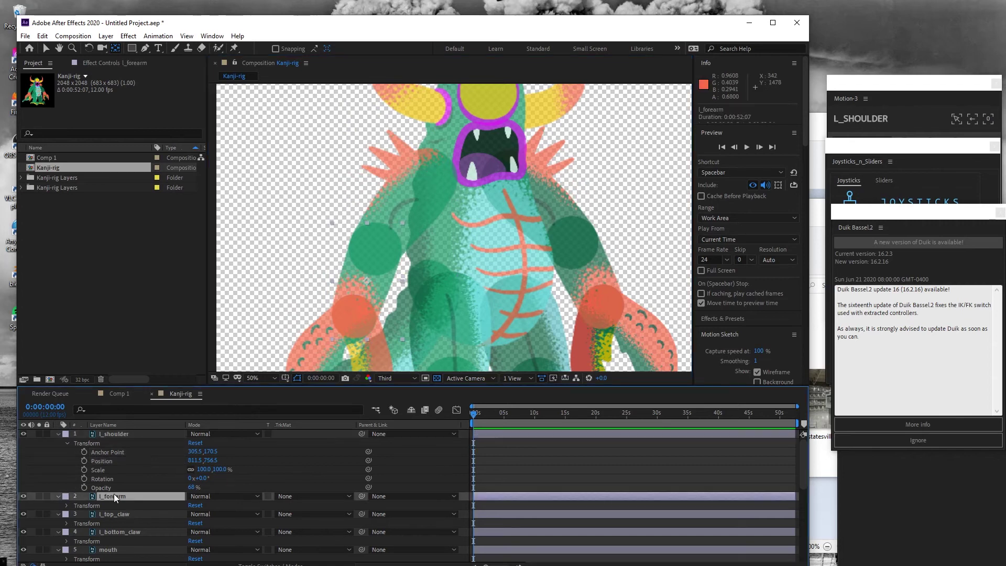
pyautogui.moveTo(367, 284); pyautogui.dragTo(373, 248)
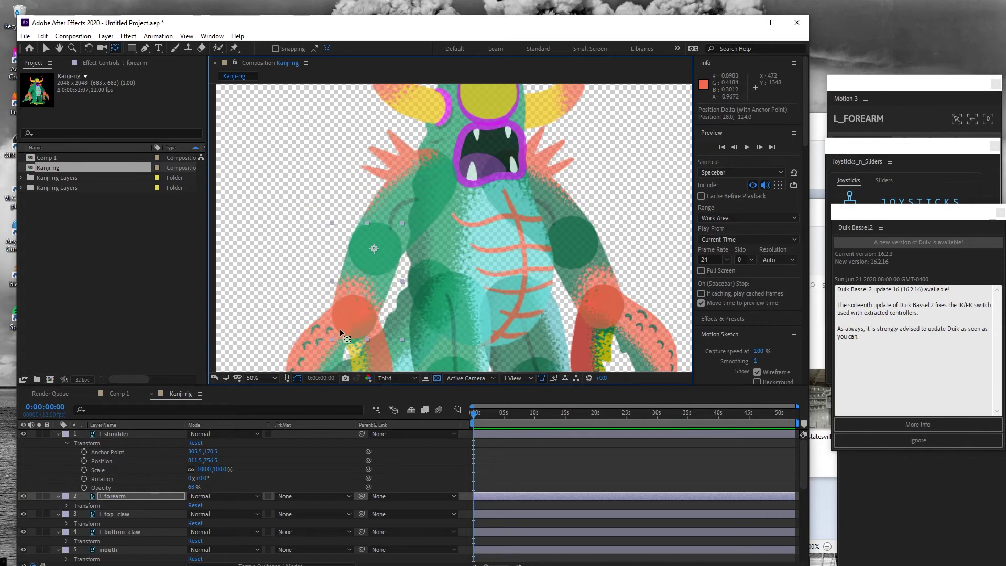
pyautogui.click(105, 515)
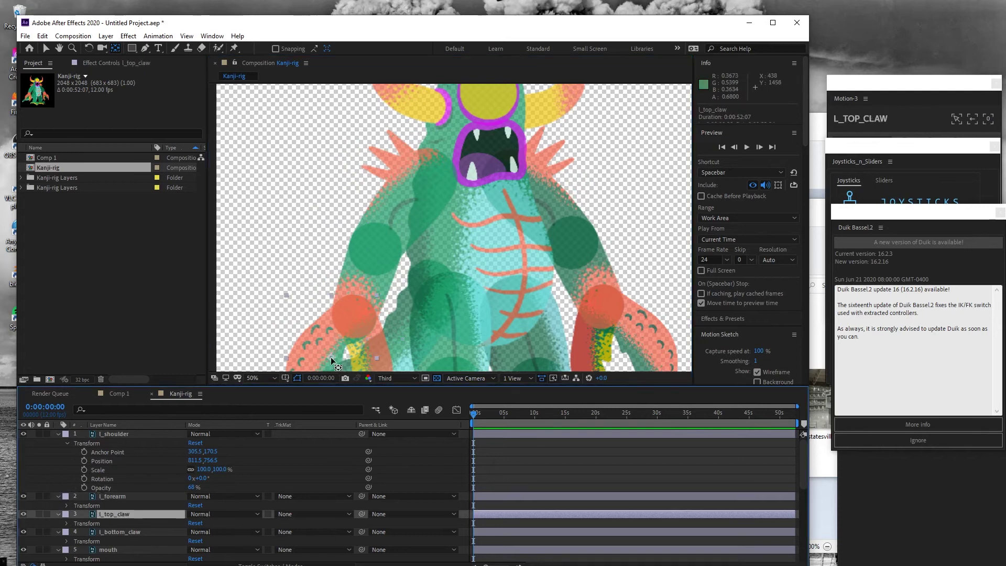
pyautogui.click(157, 531)
pyautogui.moveTo(363, 362); pyautogui.dragTo(354, 318)
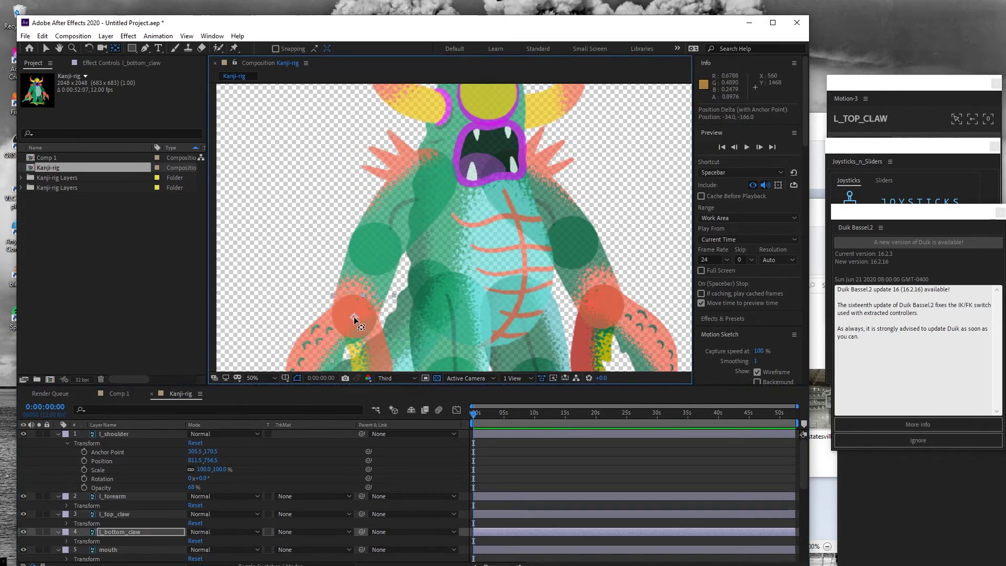
# Step: Place the anchor points of l_thigh, l_shin, torso, tail and r_thigh on their joints
pyautogui.scroll(-3, 130, 542)
pyautogui.scroll(-2, 118, 485)
pyautogui.click(118, 486)
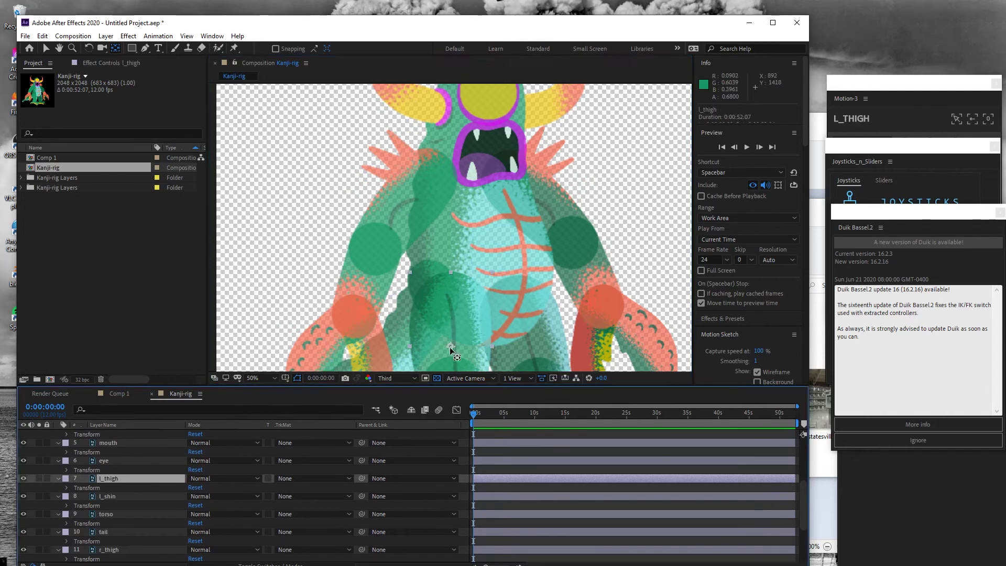
pyautogui.click(132, 507)
pyautogui.scroll(-5, 413, 292)
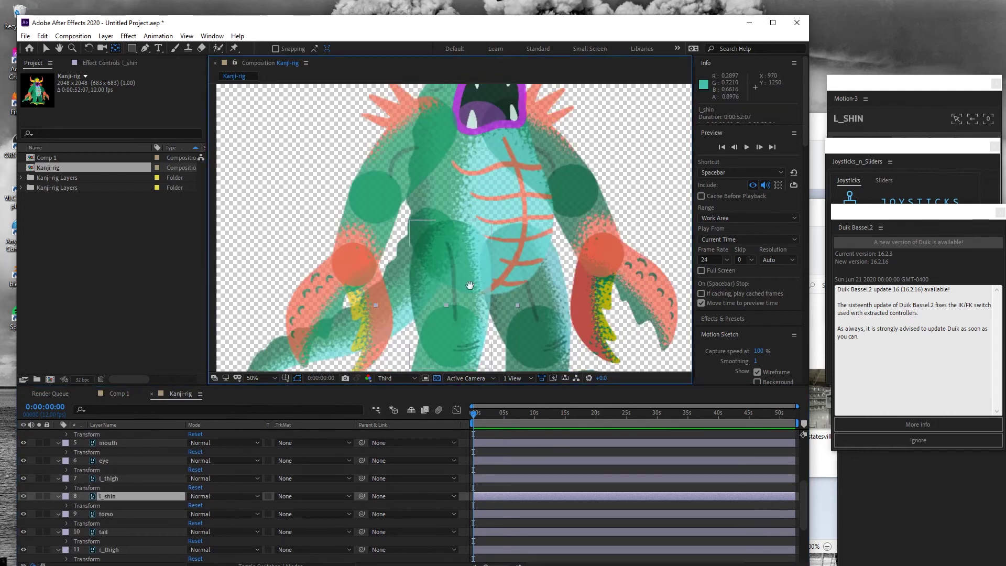
pyautogui.click(478, 291)
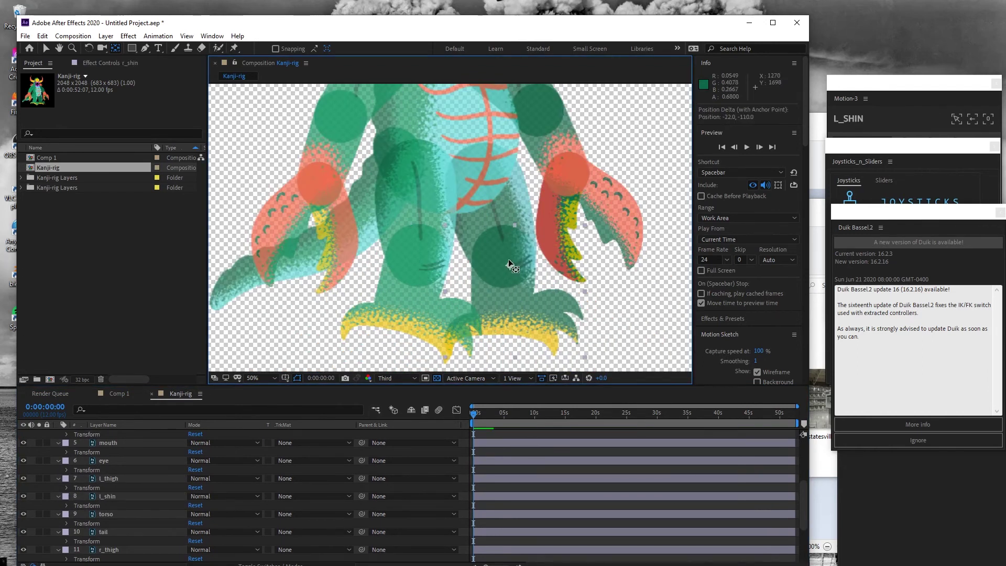
pyautogui.click(526, 203)
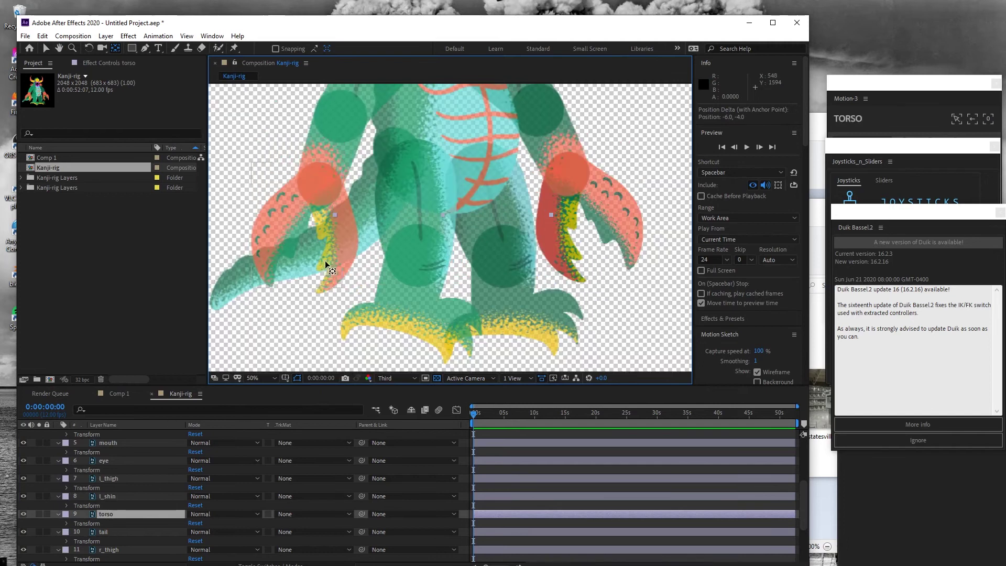
pyautogui.click(338, 212)
pyautogui.click(483, 175)
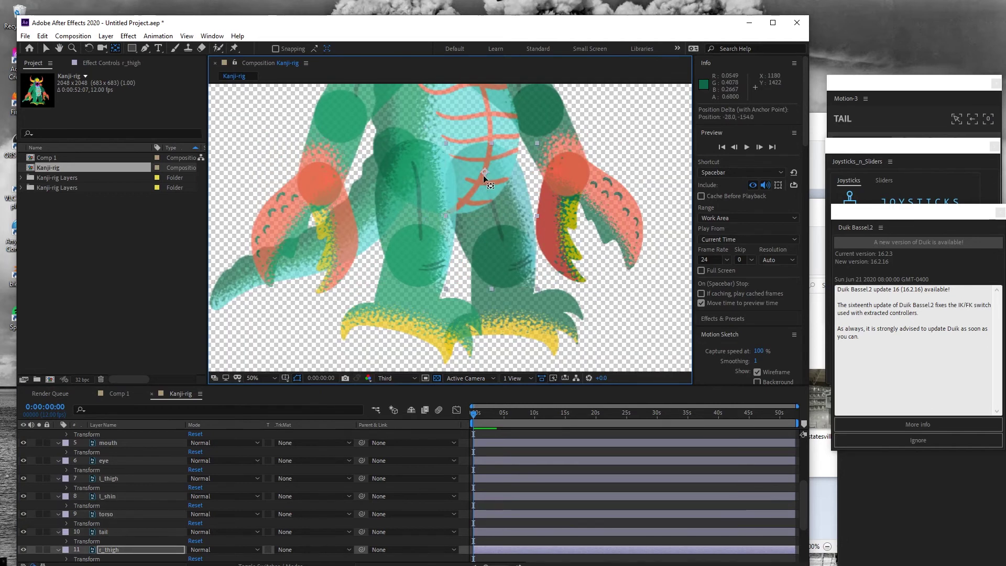
# Step: Set the r_shin, r_shoulder, r_forearm and r_topclaw anchors, then remove the From selection layer
pyautogui.scroll(-3, 122, 505)
pyautogui.click(122, 487)
pyautogui.click(122, 504)
pyautogui.scroll(5, 524, 189)
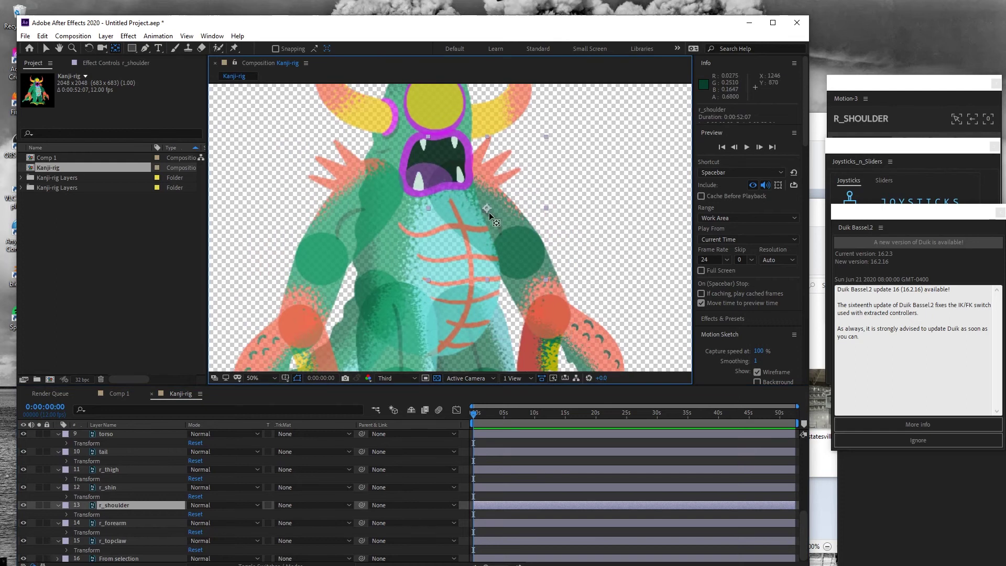
pyautogui.click(492, 305)
pyautogui.click(550, 316)
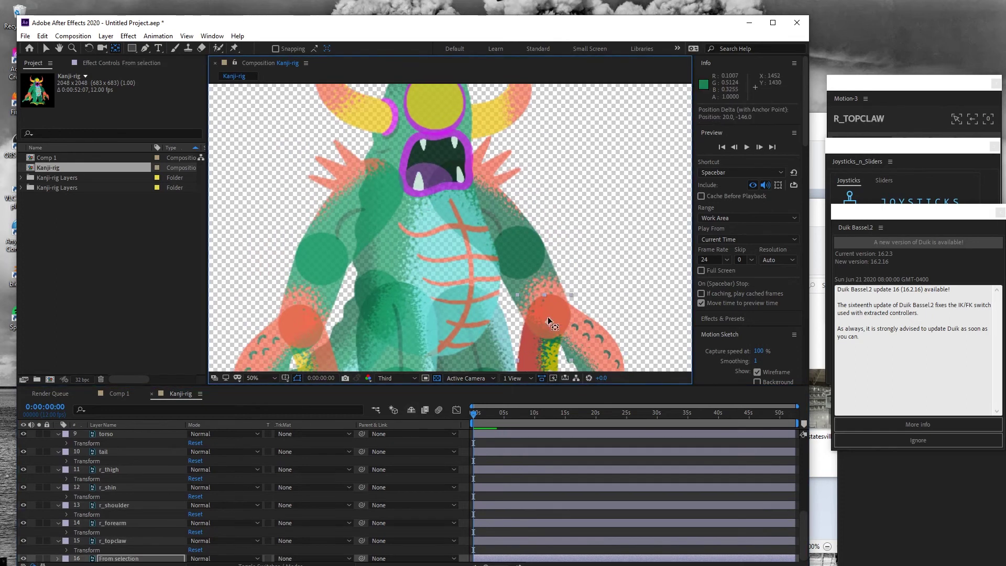
pyautogui.click(524, 319)
pyautogui.hotkey('ctrl', 'z')
pyautogui.scroll(5, 140, 508)
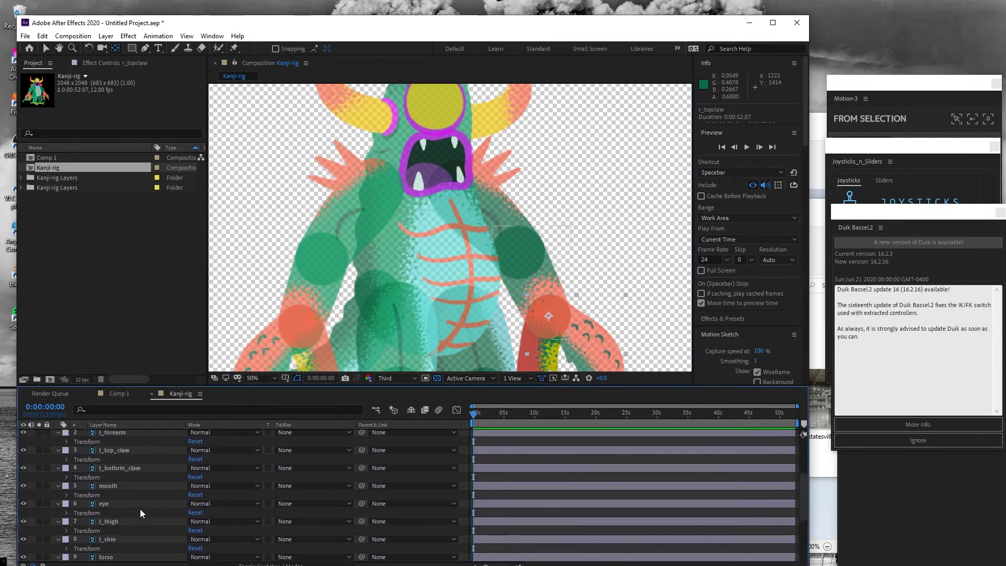
# Step: Raise the opacity of all 15 layers from 68% to 100%
pyautogui.hotkey('ctrl', 'a')
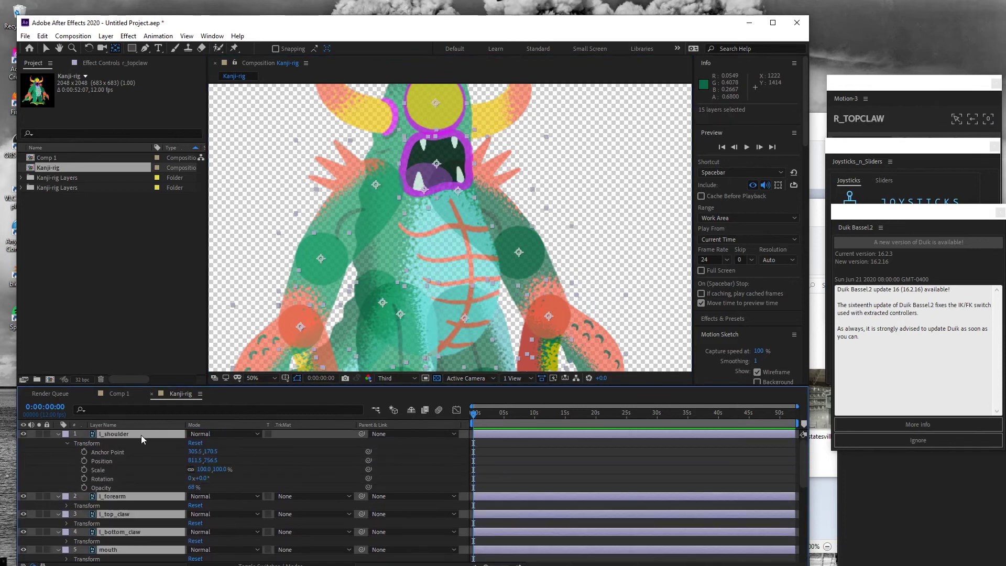
pyautogui.moveTo(197, 490); pyautogui.dragTo(230, 481)
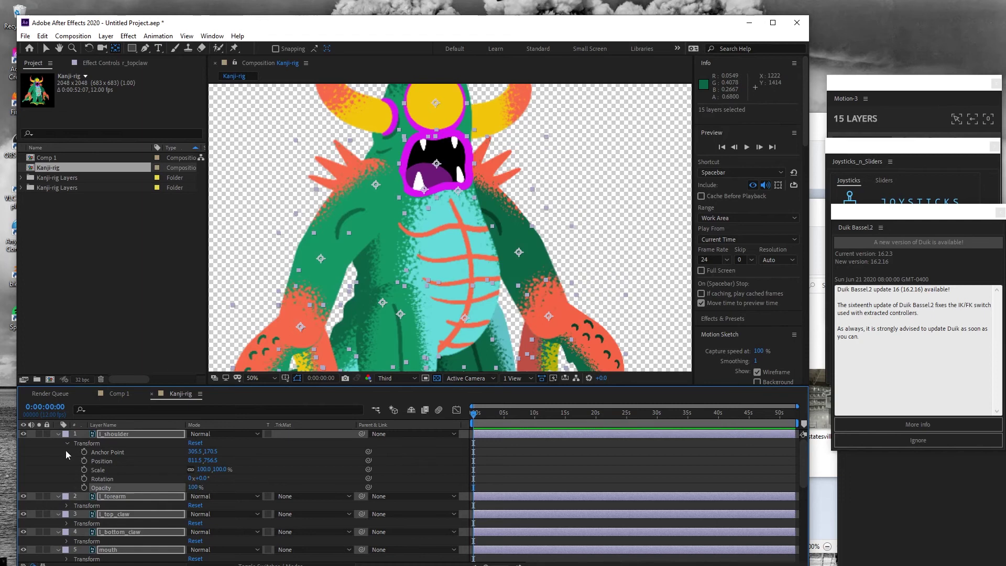
pyautogui.click(58, 434)
pyautogui.click(158, 321)
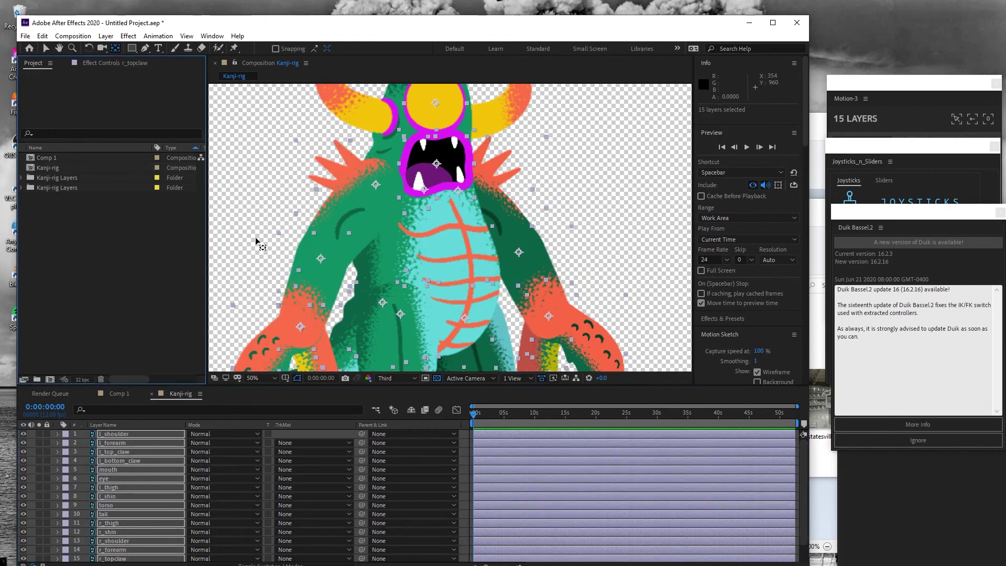
# Step: Move the mouth layer to the top of the layer stack
pyautogui.click(46, 49)
pyautogui.click(253, 137)
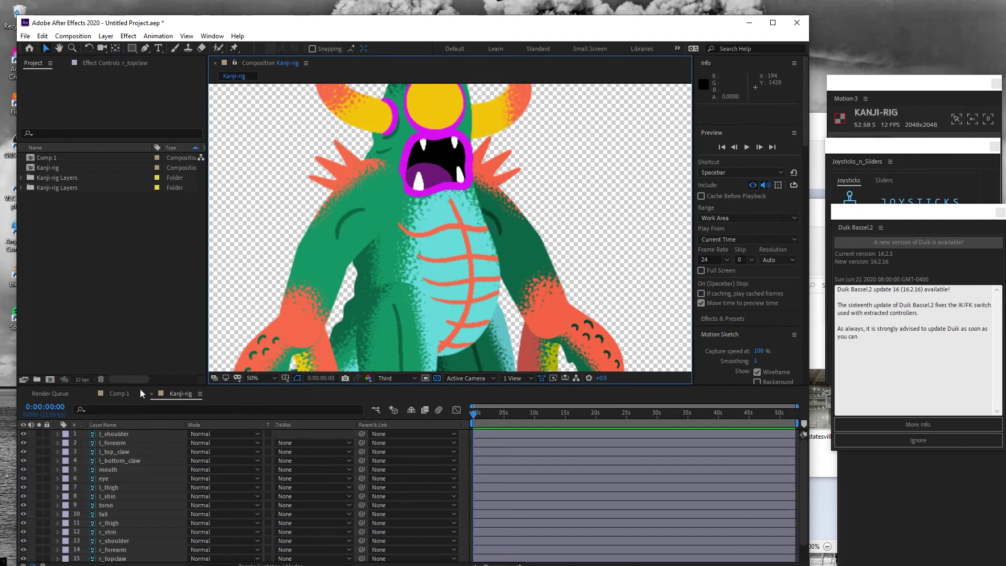
pyautogui.click(115, 468)
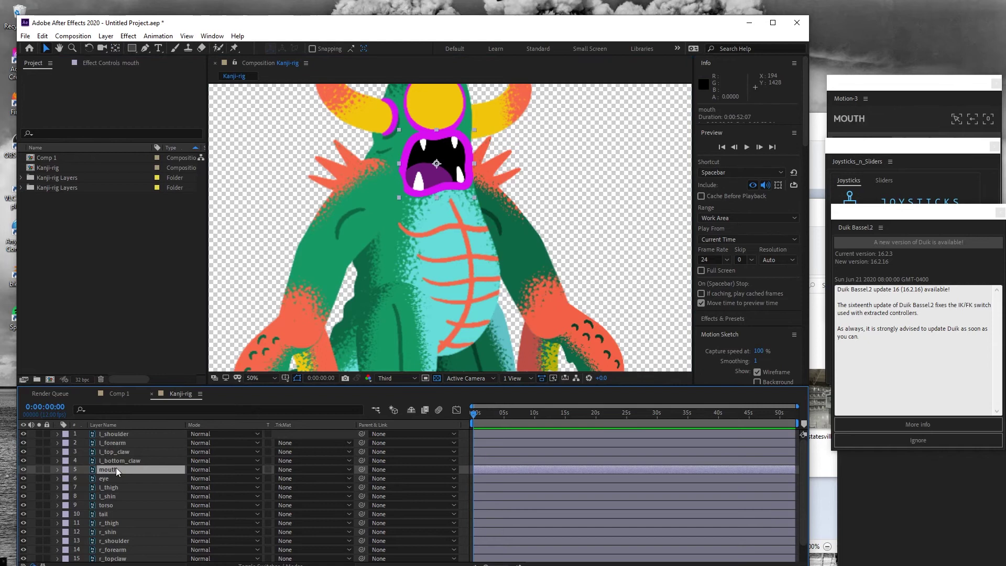
pyautogui.moveTo(115, 468); pyautogui.dragTo(118, 433)
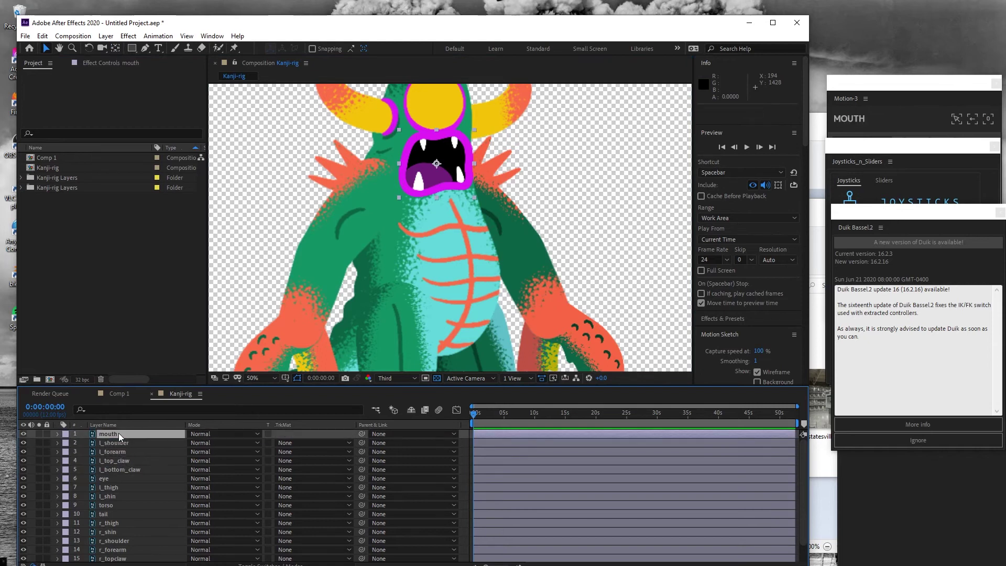
# Step: Save the project as Kaiju_Rig.aep in Documents > tutorials > Kaiju_tutorial
pyautogui.hotkey('ctrl', 's')
pyautogui.click(132, 262)
pyautogui.hotkey('shift', 'Home')
pyautogui.write('Kaiju_Rig')
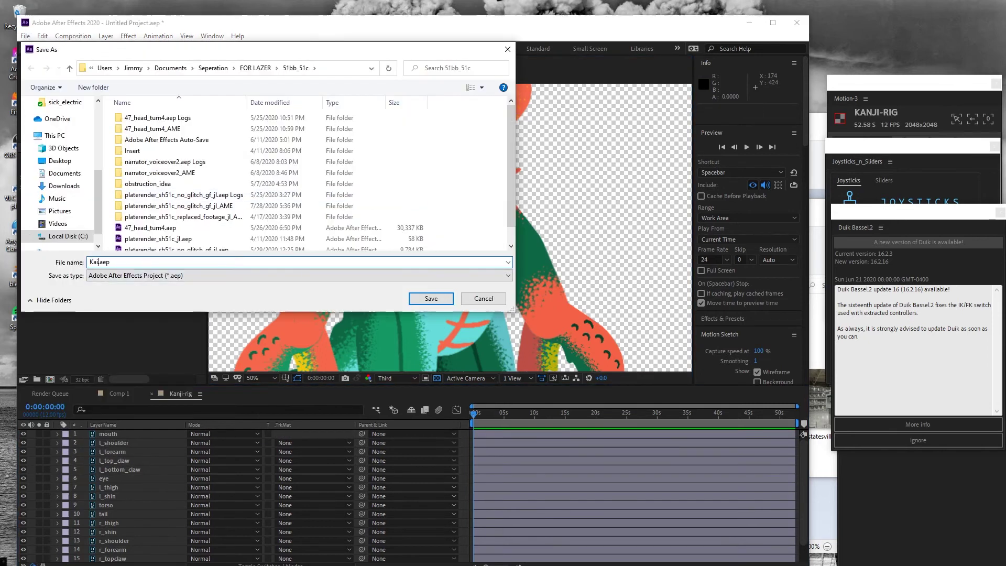
pyautogui.click(170, 68)
pyautogui.scroll(-5, 135, 246)
pyautogui.click(135, 246)
pyautogui.doubleClick(135, 245)
pyautogui.doubleClick(141, 155)
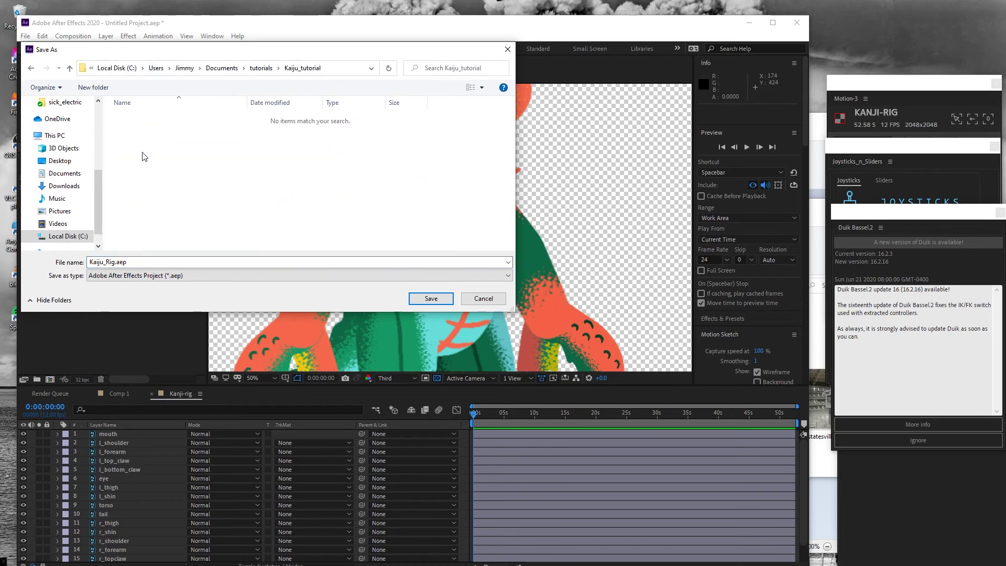
pyautogui.press('Return')
# Step: Reorder r_topclaw below the From selection layer and save the project
pyautogui.scroll(-2, 571, 247)
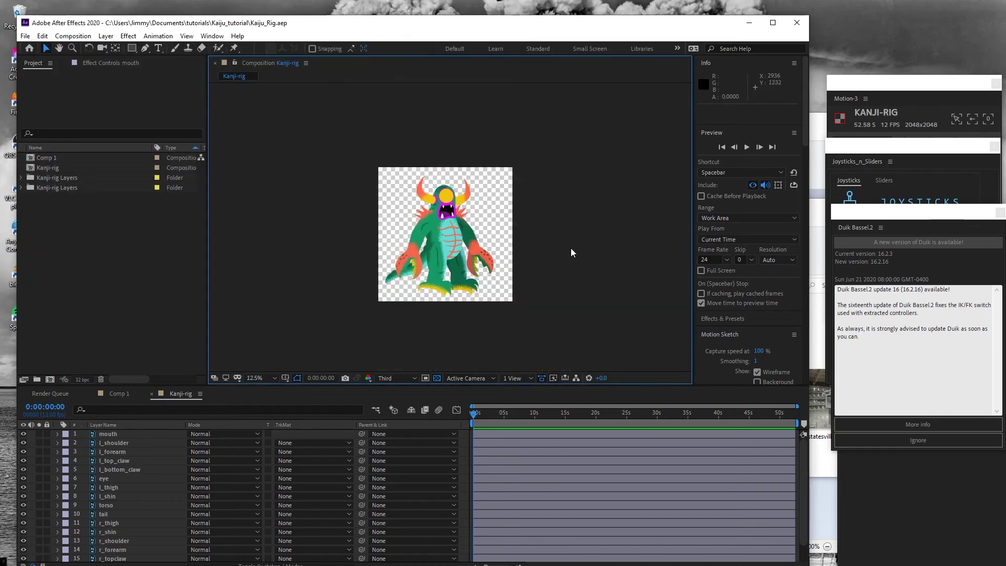
pyautogui.click(529, 293)
pyautogui.keyDown('shift'); pyautogui.click(112, 550); pyautogui.keyUp('shift')
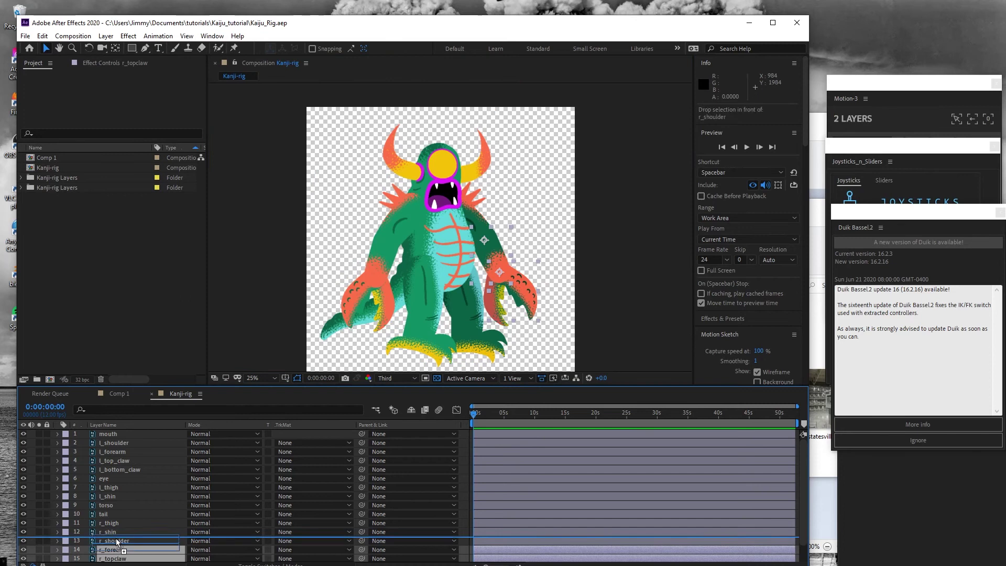
pyautogui.click(110, 532)
pyautogui.click(112, 549)
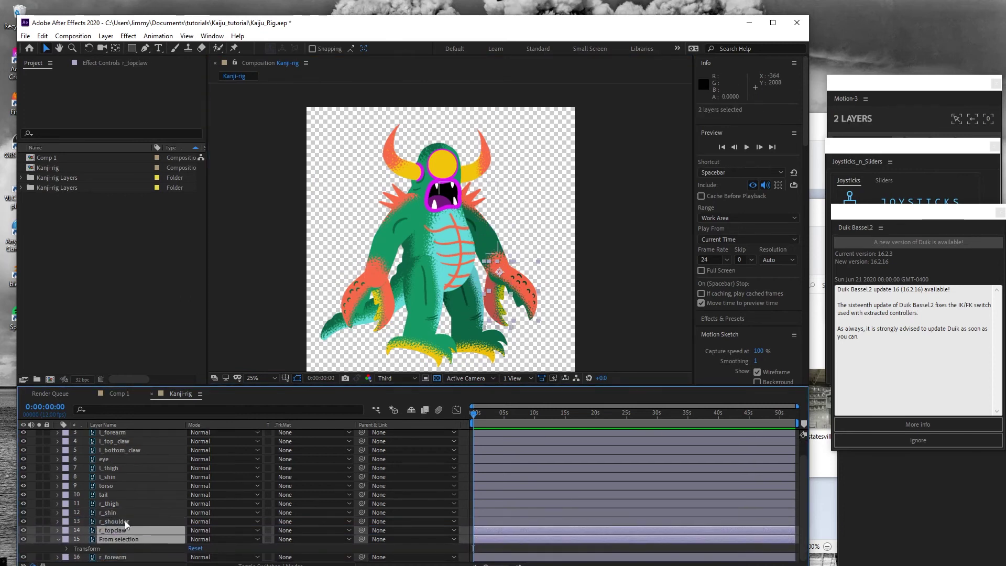
pyautogui.moveTo(124, 531)
pyautogui.mouseDown()
pyautogui.moveTo(122, 545)
pyautogui.moveTo(125, 529)
pyautogui.mouseUp()
pyautogui.hotkey('ctrl', 's')
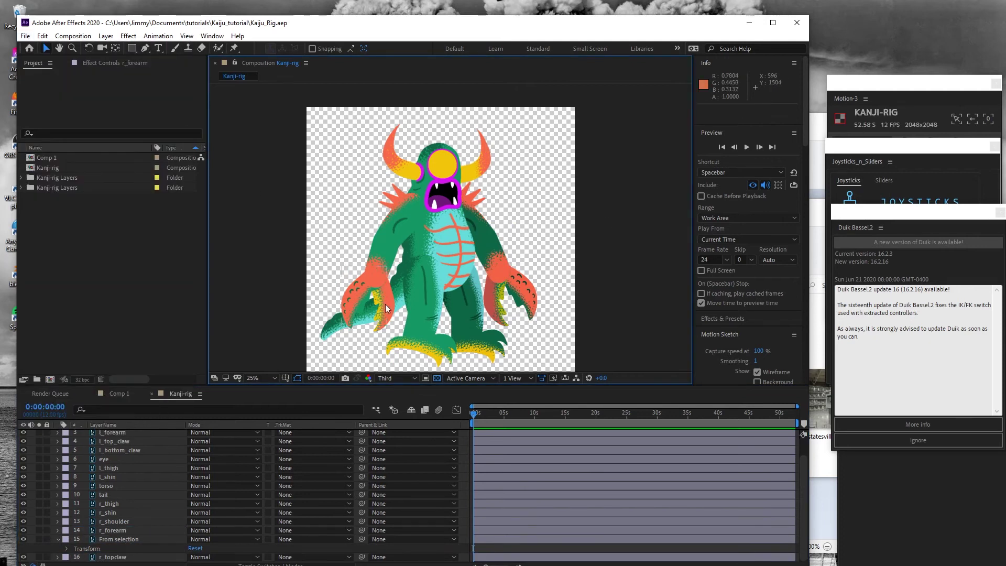
# Step: Parent l_top_claw and l_bottom_claw to l_forearm
pyautogui.click(120, 441)
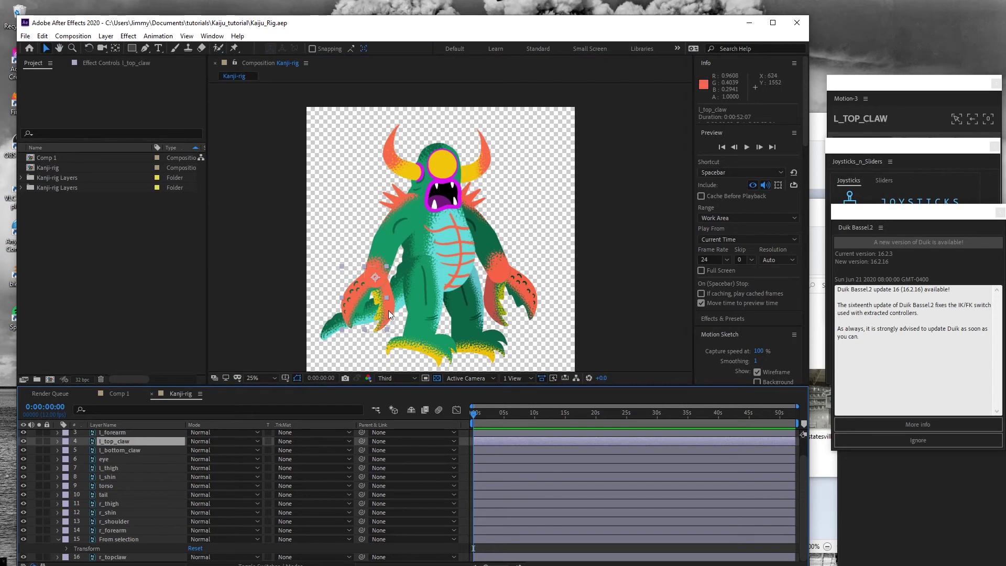
pyautogui.click(129, 453)
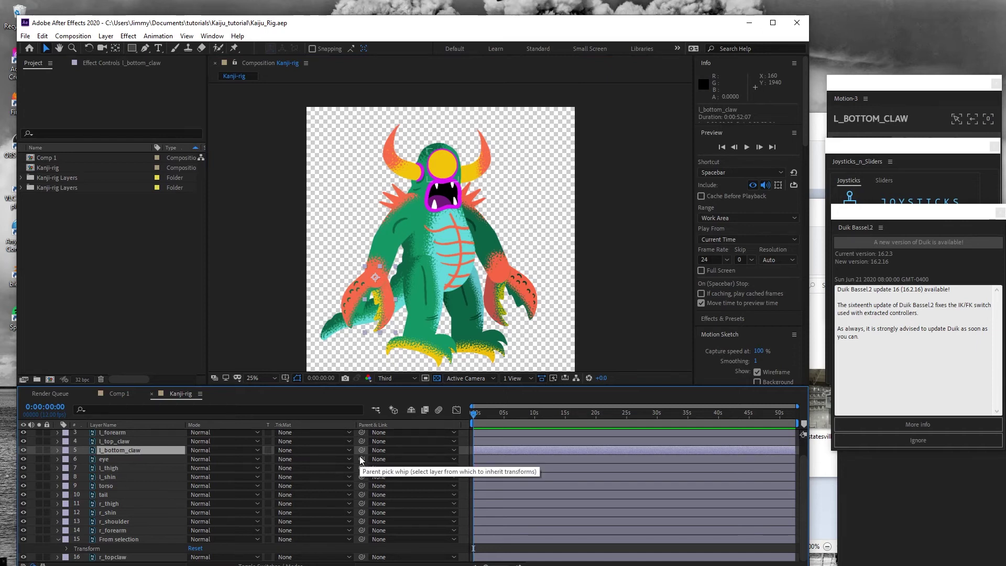
pyautogui.moveTo(359, 456); pyautogui.dragTo(115, 470)
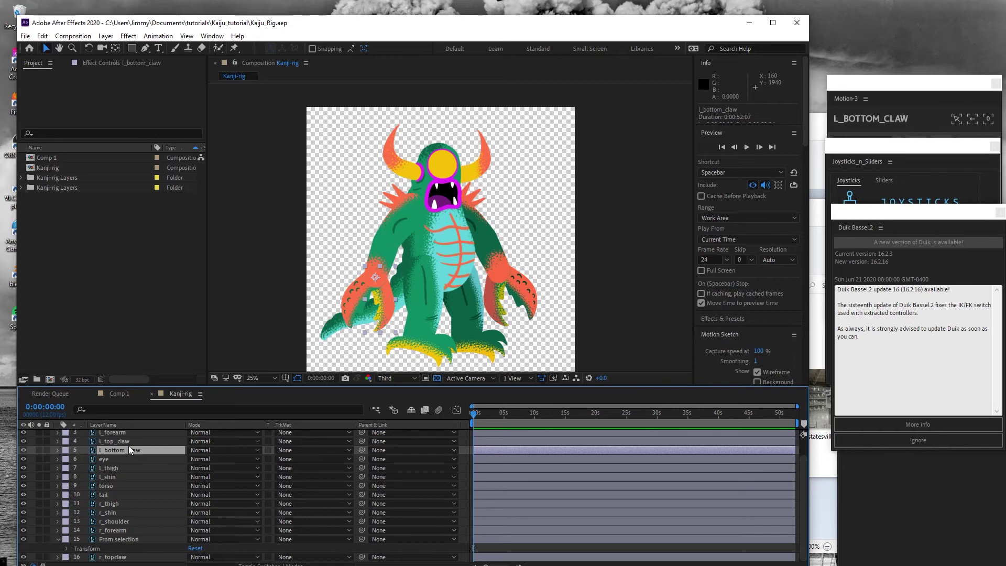
pyautogui.keyDown('shift'); pyautogui.click(120, 441); pyautogui.keyUp('shift')
pyautogui.scroll(1, 335, 467)
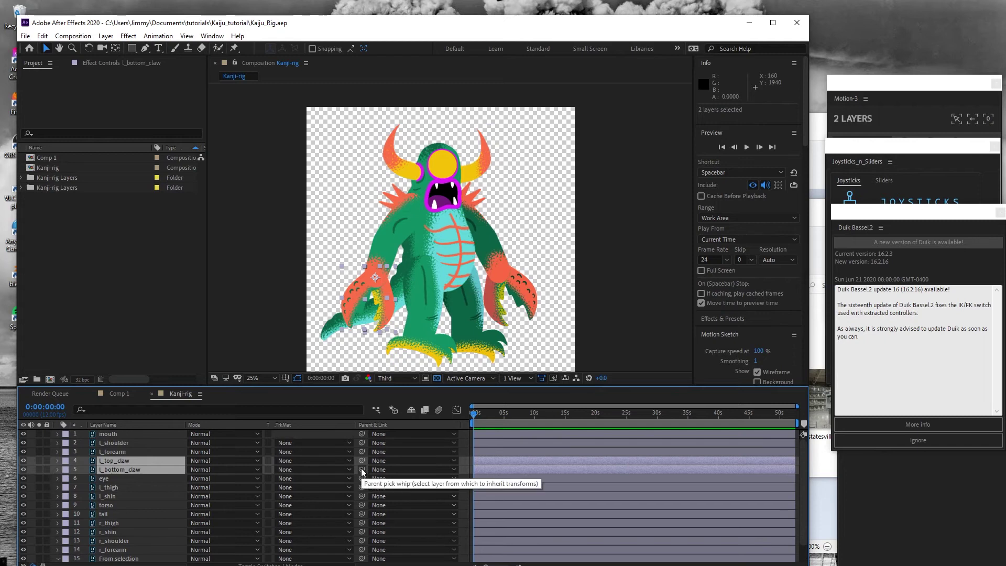
pyautogui.moveTo(360, 467); pyautogui.dragTo(132, 451)
pyautogui.click(132, 450)
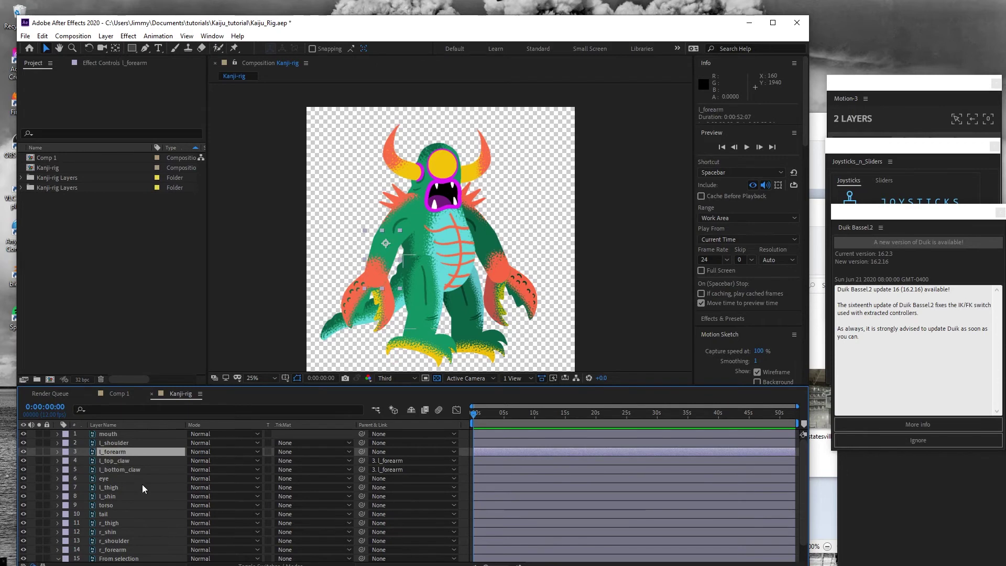
# Step: Parent the From selection and r_topclaw layers to r_forearm
pyautogui.scroll(-1, 142, 484)
pyautogui.click(135, 539)
pyautogui.keyDown('ctrl'); pyautogui.click(134, 557); pyautogui.keyUp('ctrl')
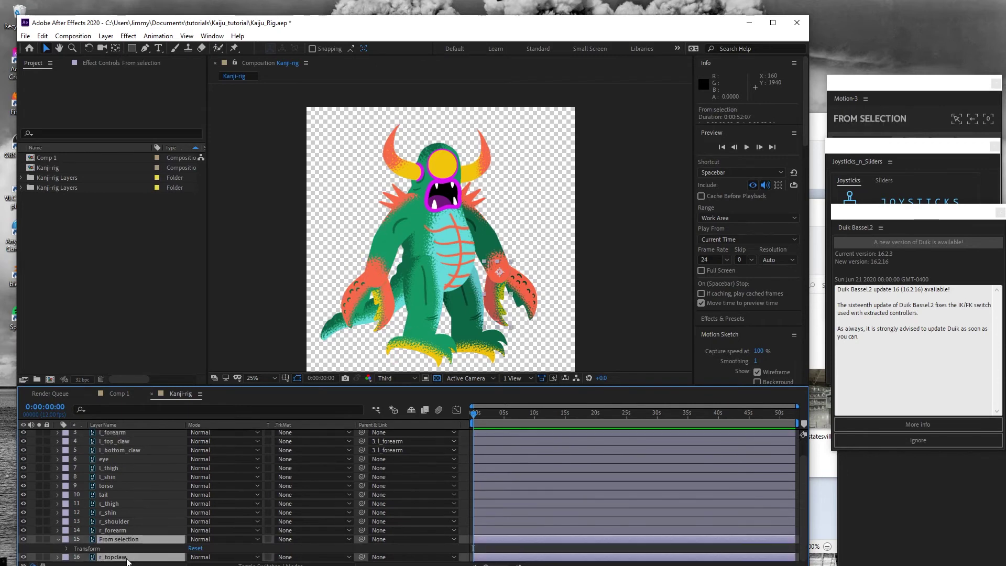
pyautogui.moveTo(360, 539); pyautogui.dragTo(140, 530)
pyautogui.press('KP_Enter')
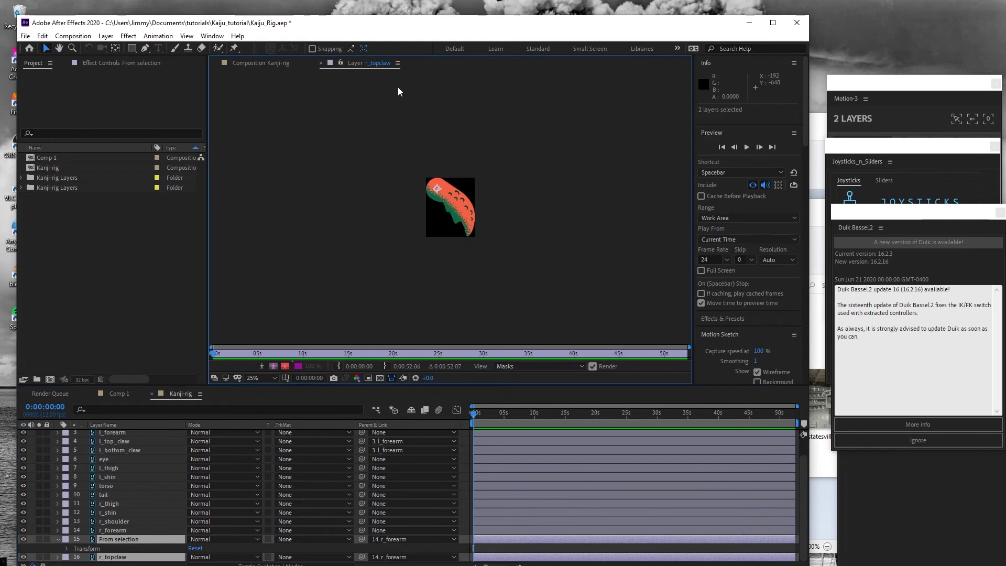
pyautogui.click(321, 63)
# Step: Rename the From selection layer to r_bottom_claw
pyautogui.click(138, 532)
pyautogui.click(136, 539)
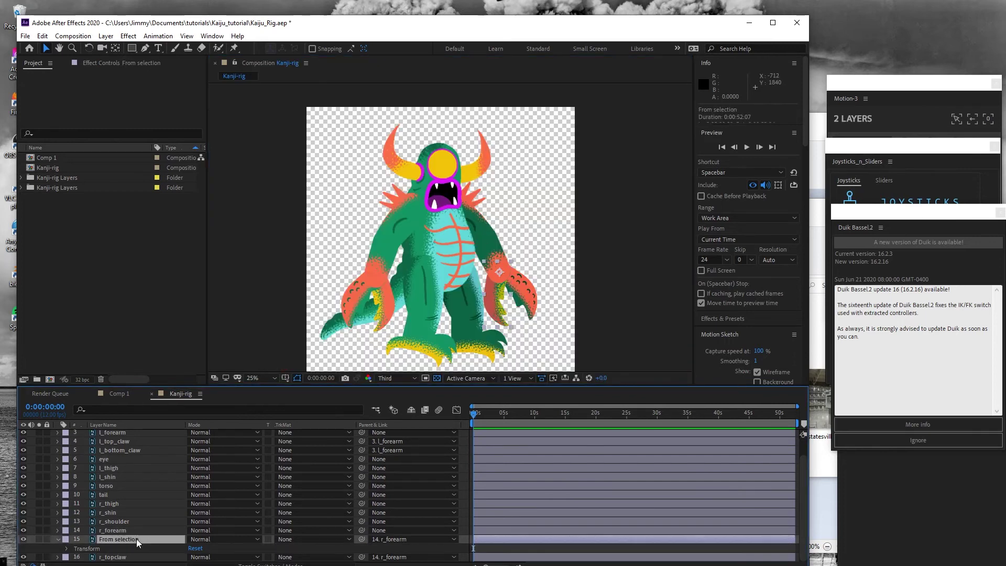
pyautogui.press('Return')
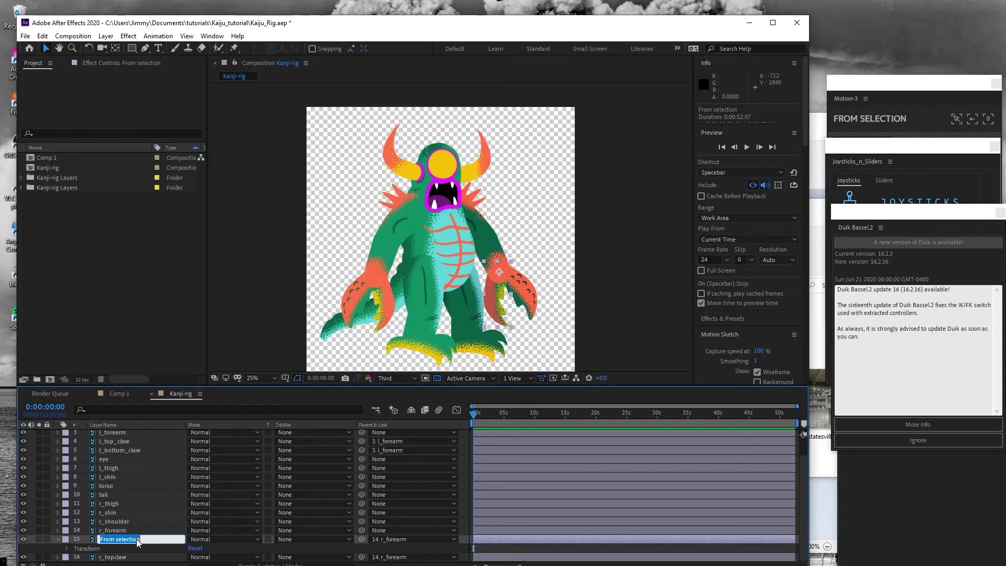
pyautogui.write('r_bottom_claw')
pyautogui.click(105, 530)
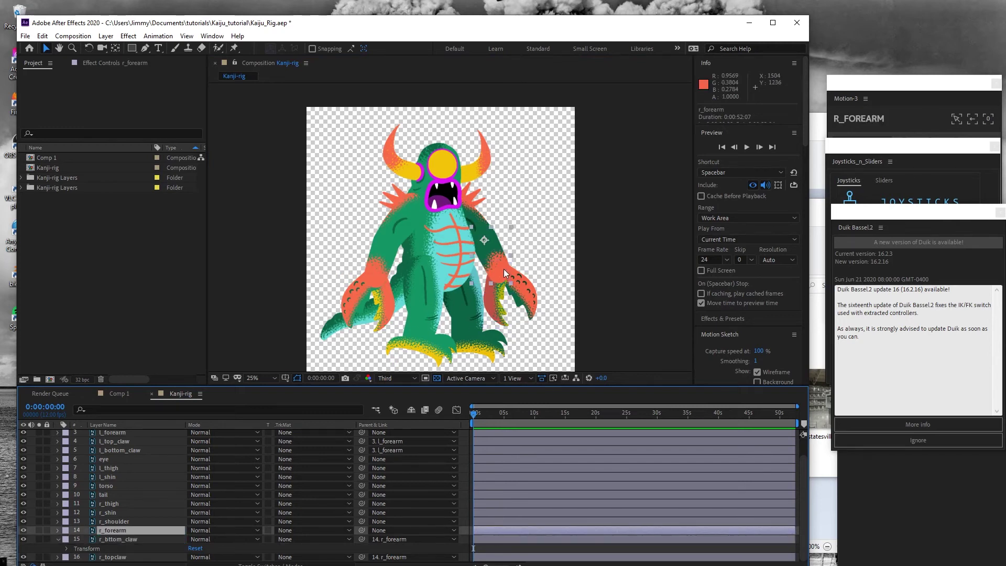
pyautogui.click(504, 270)
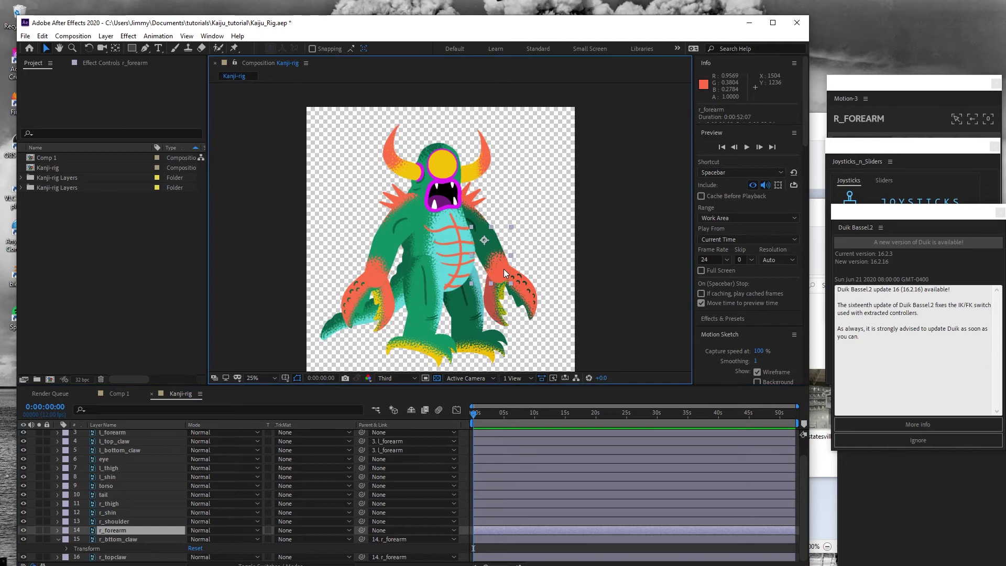
pyautogui.keyDown('ctrl'); pyautogui.click(125, 521); pyautogui.keyUp('ctrl')
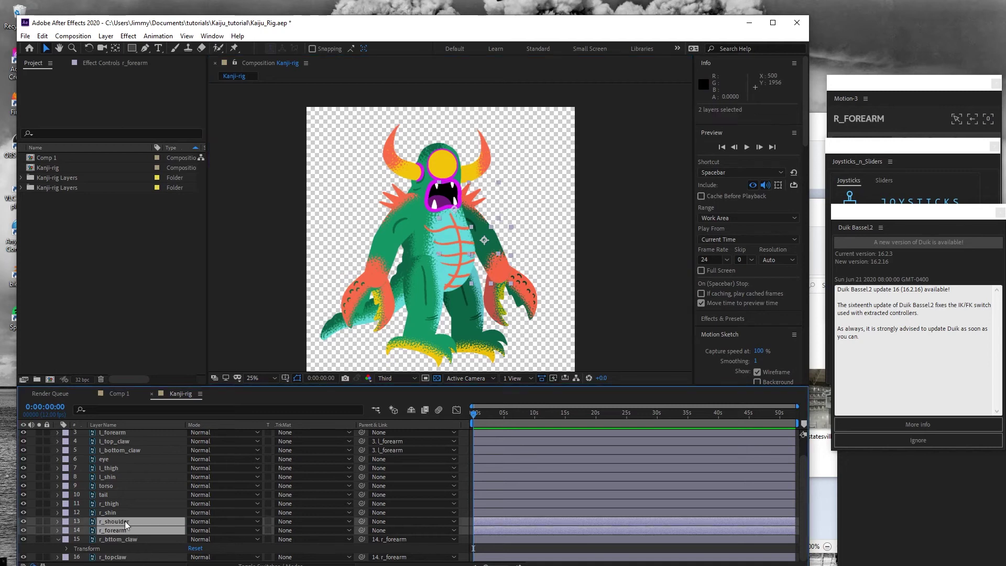
# Step: Open the Duik Bassel.2 panel and select l_top_claw, l_forearm and l_shoulder
pyautogui.click(212, 36)
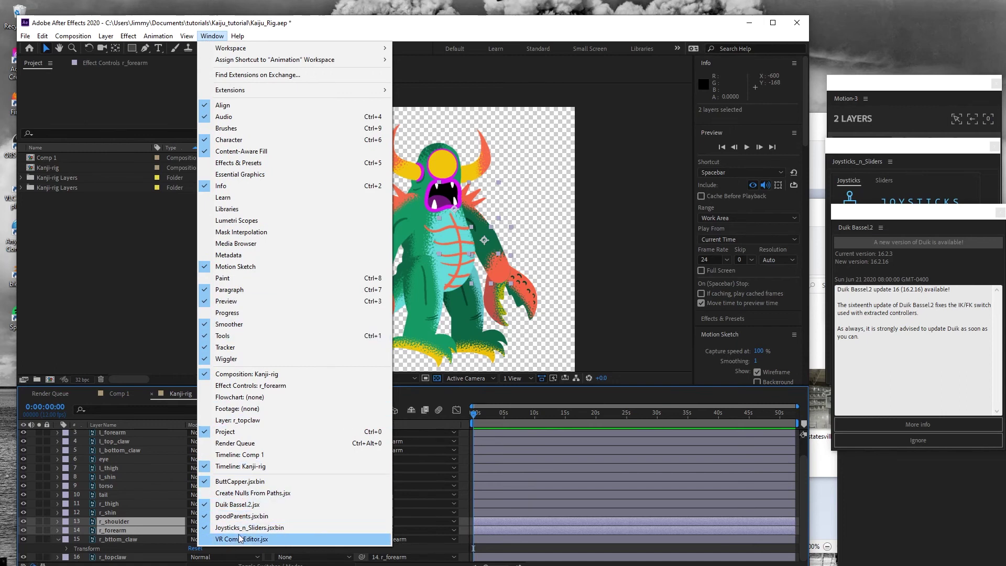
pyautogui.click(237, 504)
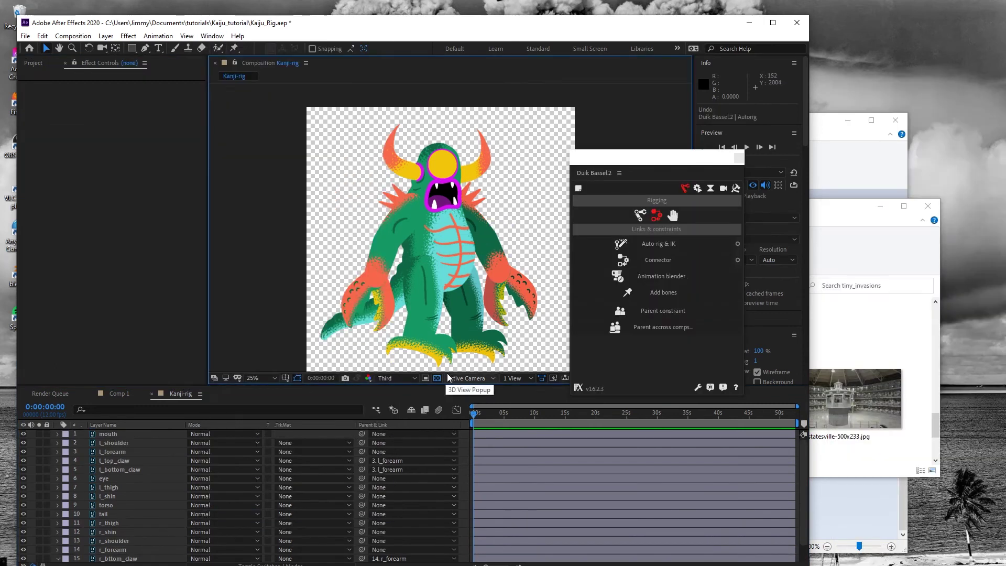
pyautogui.click(360, 303)
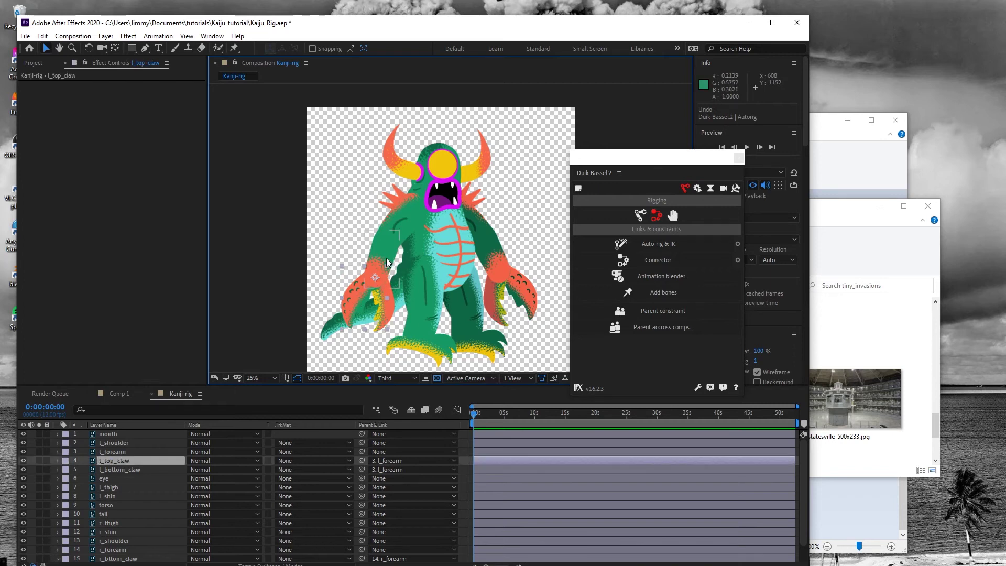
pyautogui.keyDown('shift'); pyautogui.click(395, 234); pyautogui.keyUp('shift')
pyautogui.keyDown('shift'); pyautogui.click(411, 209); pyautogui.keyUp('shift')
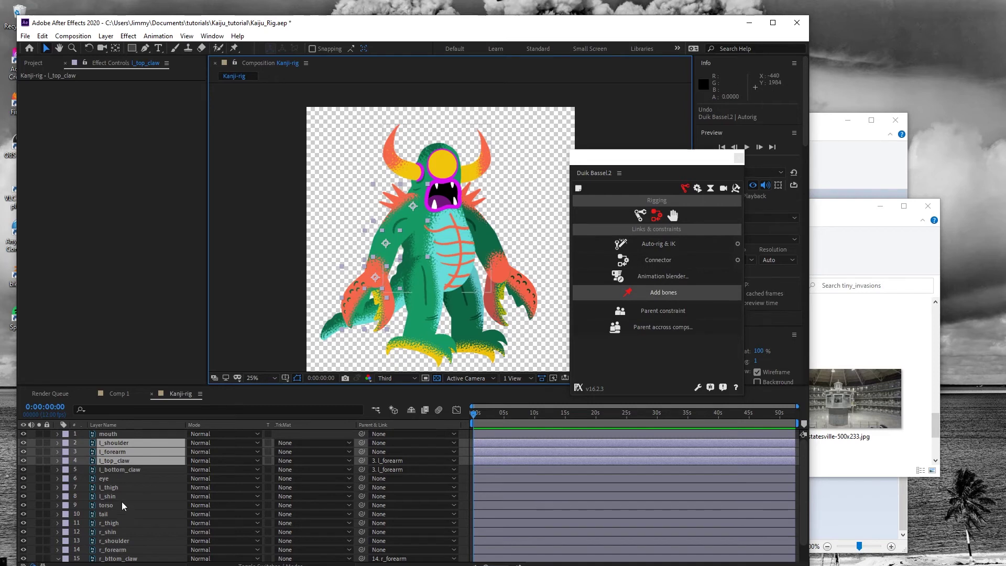
# Step: Auto-rig the left arm with Duik IK, test the C | top_claw controller, and inspect l_shoulder's IK
pyautogui.click(674, 246)
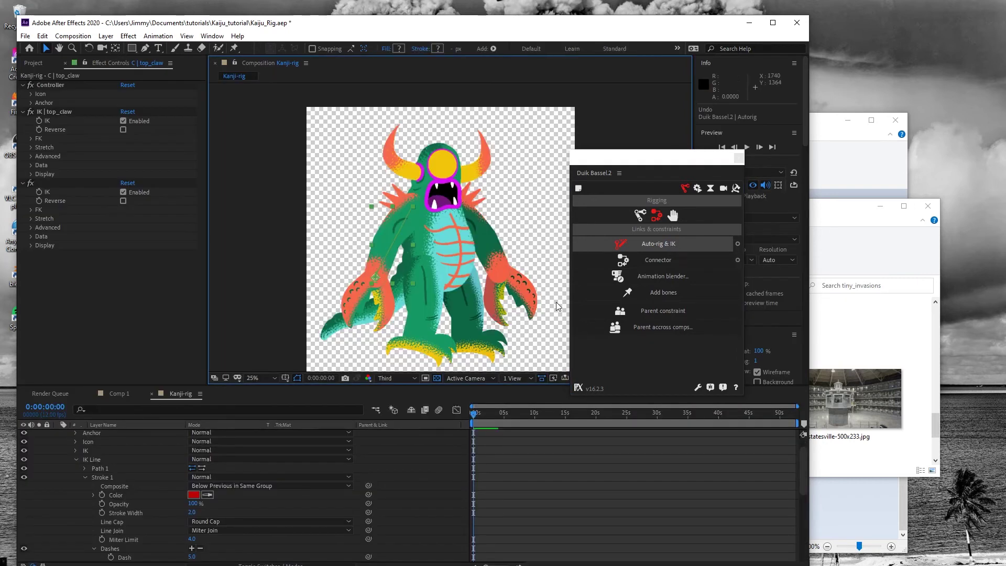
pyautogui.moveTo(376, 283)
pyautogui.mouseDown()
pyautogui.moveTo(369, 292)
pyautogui.moveTo(381, 267)
pyautogui.moveTo(375, 276)
pyautogui.mouseUp()
pyautogui.click(456, 260)
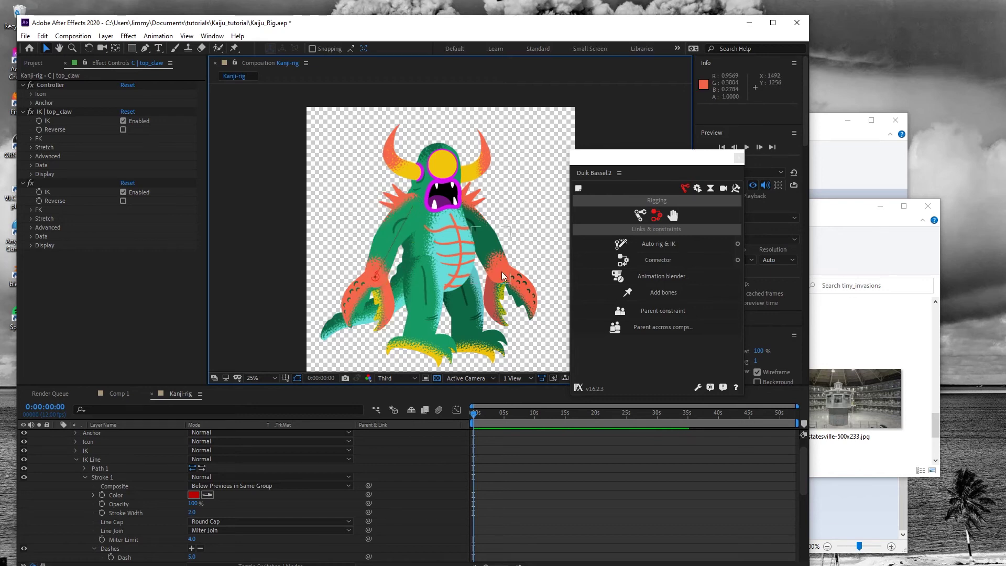
pyautogui.scroll(2, 174, 475)
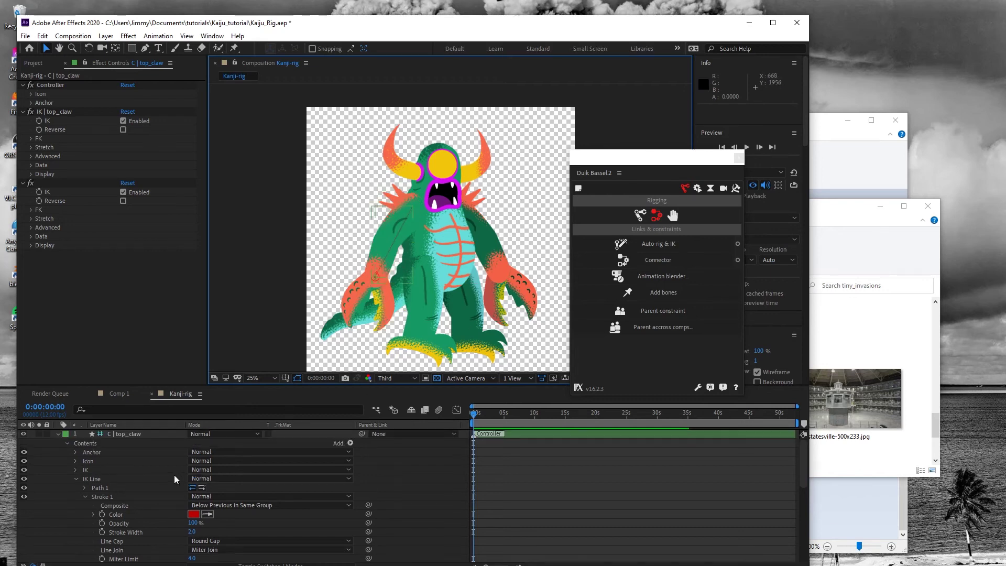
pyautogui.click(58, 435)
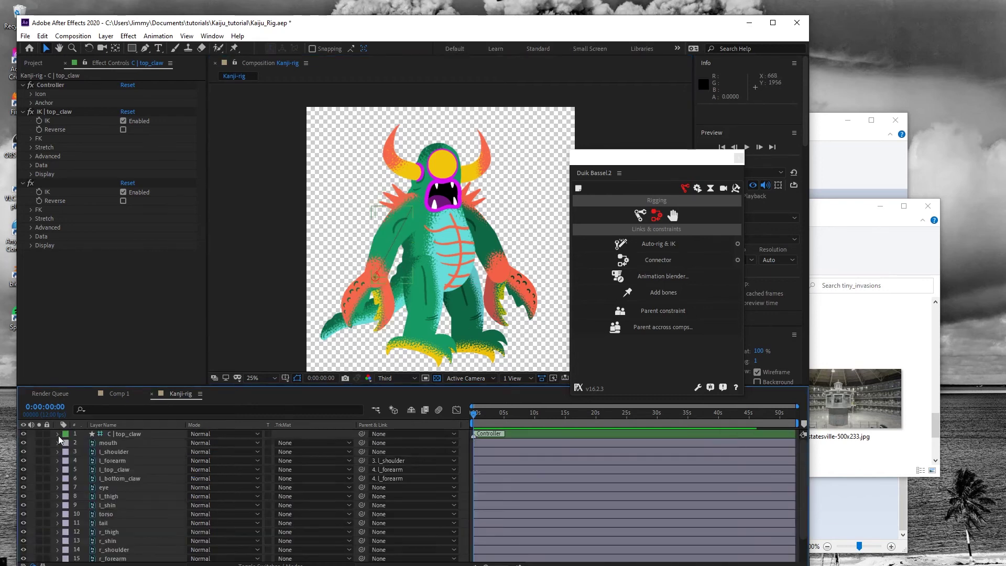
pyautogui.click(118, 451)
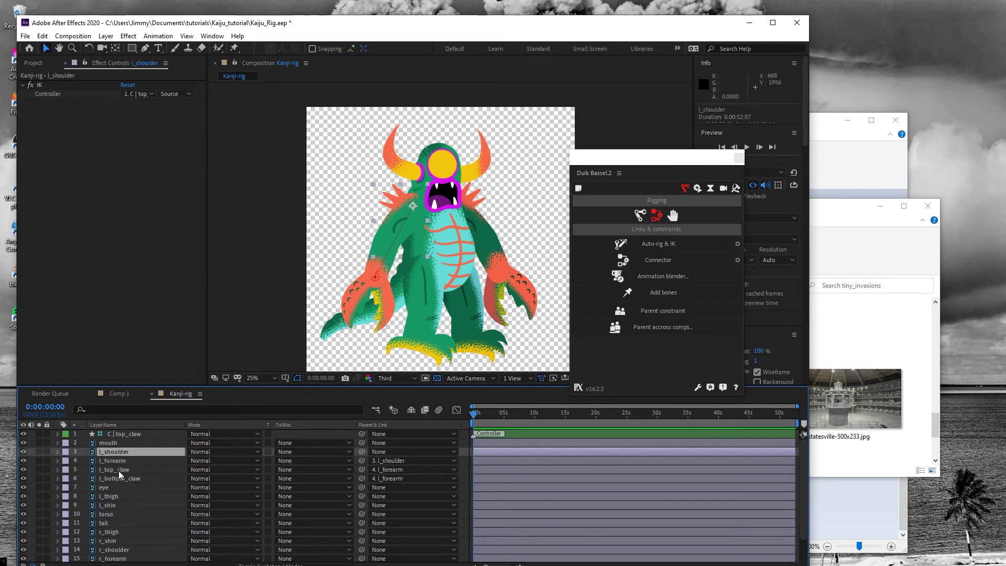
# Step: Move r_topclaw above r_bttom_claw in the layer stack
pyautogui.scroll(-1, 126, 503)
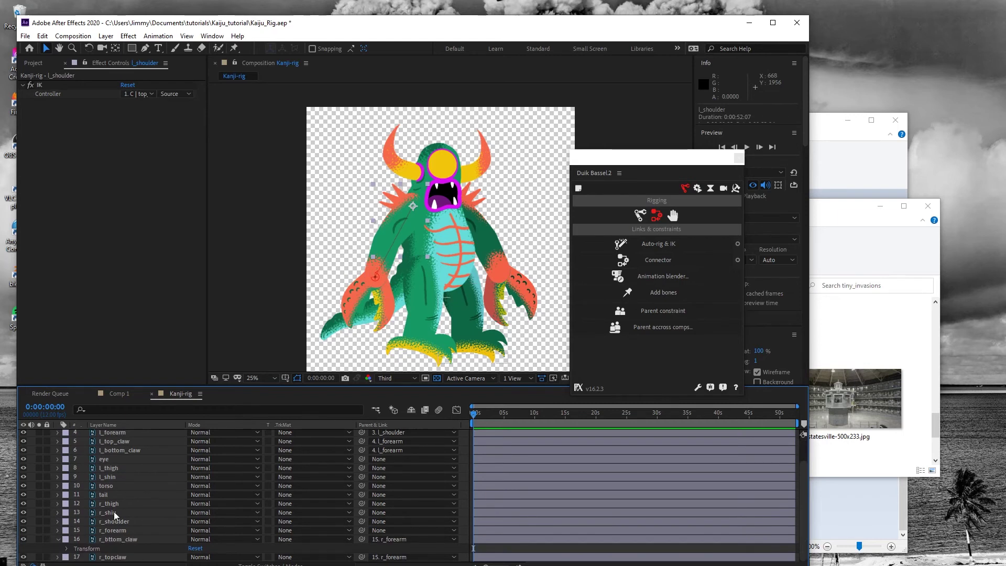
pyautogui.click(116, 521)
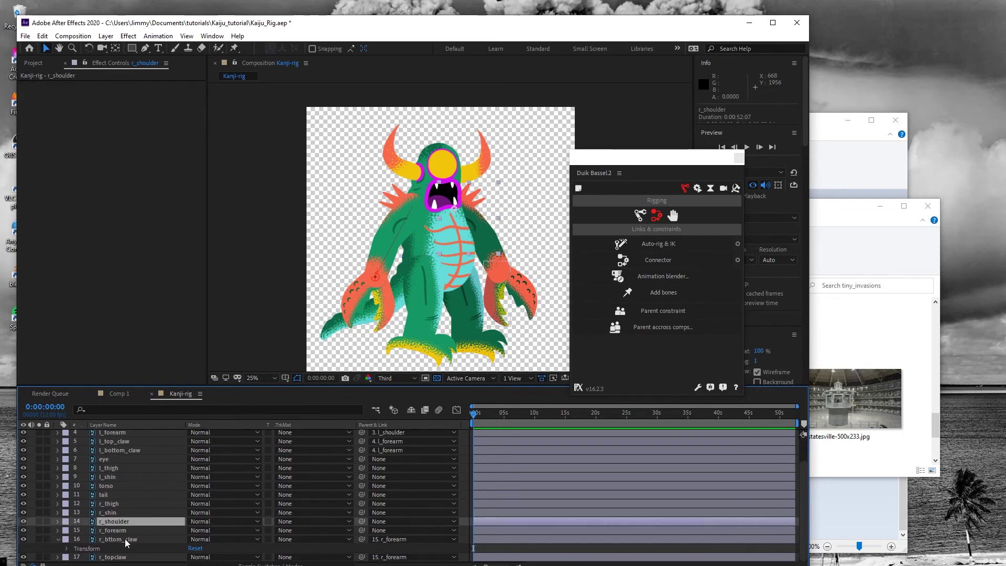
pyautogui.keyDown('shift'); pyautogui.click(126, 540); pyautogui.keyUp('shift')
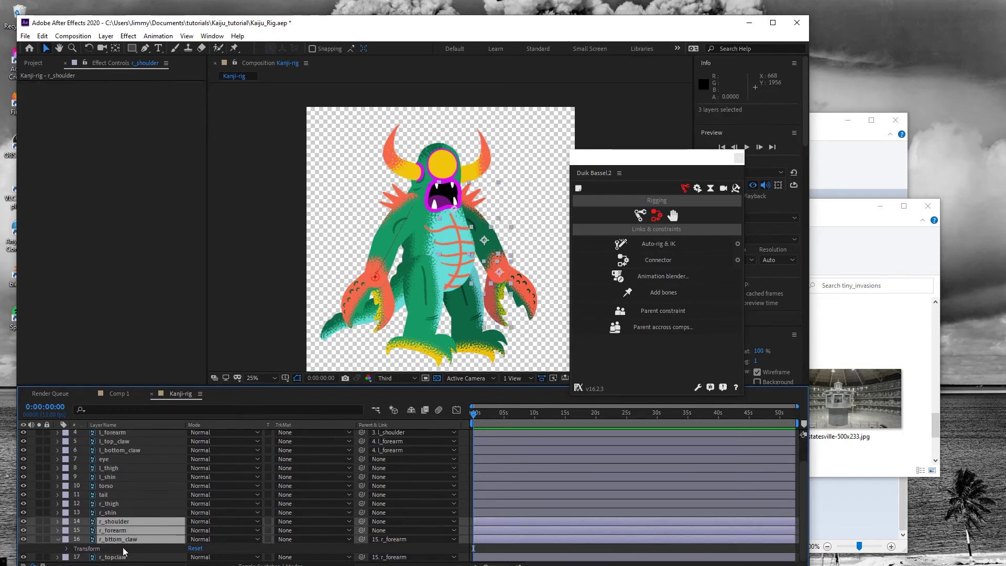
pyautogui.moveTo(125, 556); pyautogui.dragTo(128, 539)
# Step: Auto-rig r_topclaw, r_forearm and r_shoulder with Duik IK and test the right arm
pyautogui.click(124, 520)
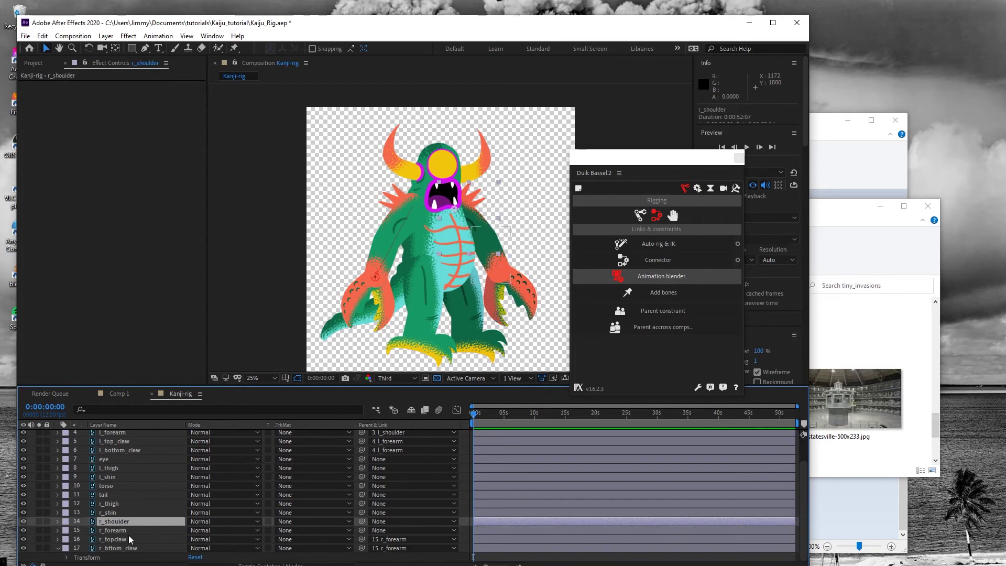
pyautogui.click(129, 538)
pyautogui.keyDown('ctrl'); pyautogui.click(127, 530); pyautogui.keyUp('ctrl')
pyautogui.keyDown('ctrl'); pyautogui.click(124, 520); pyautogui.keyUp('ctrl')
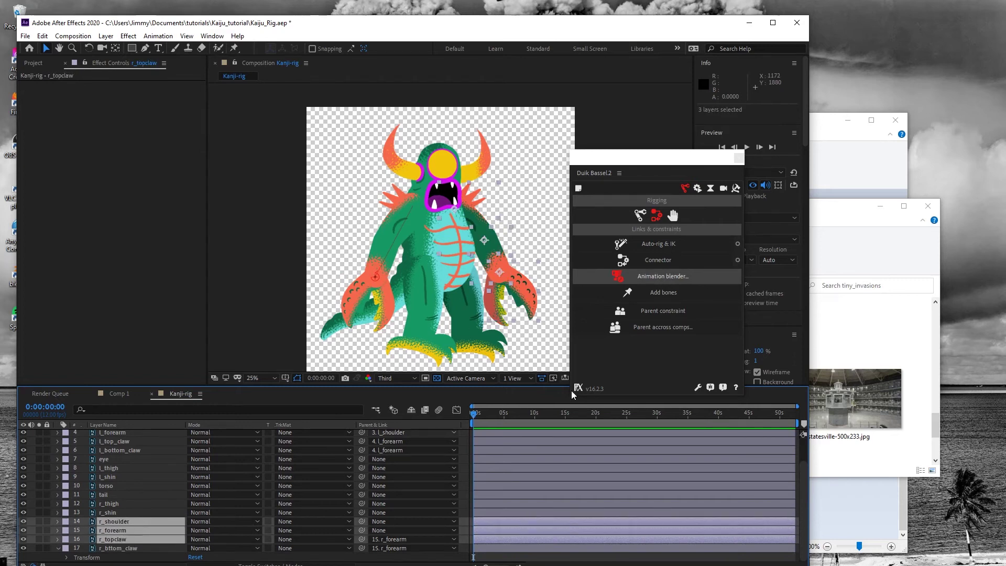
pyautogui.click(672, 249)
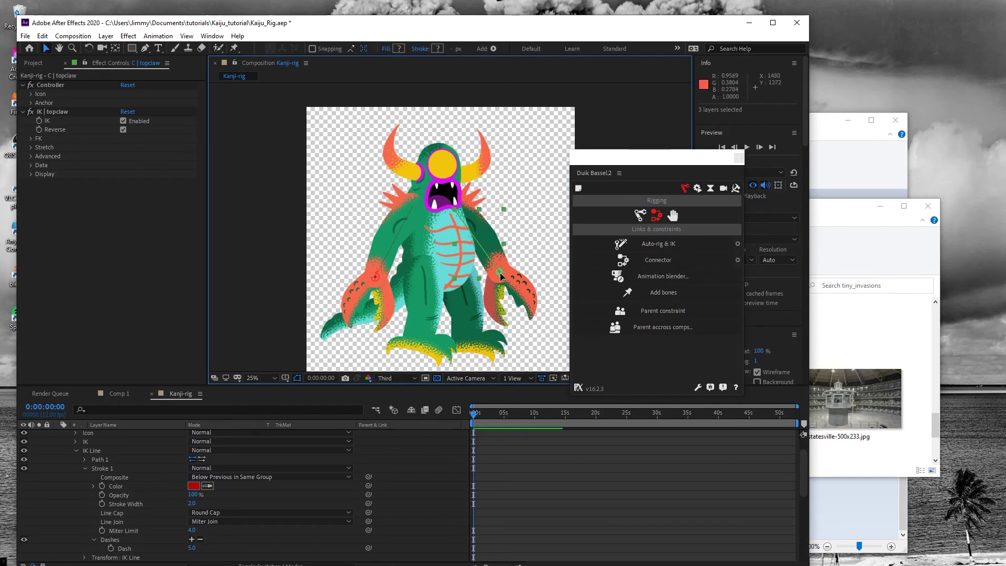
pyautogui.moveTo(499, 272)
pyautogui.mouseDown()
pyautogui.moveTo(483, 246)
pyautogui.moveTo(521, 285)
pyautogui.moveTo(528, 281)
pyautogui.moveTo(500, 246)
pyautogui.moveTo(509, 274)
pyautogui.mouseUp()
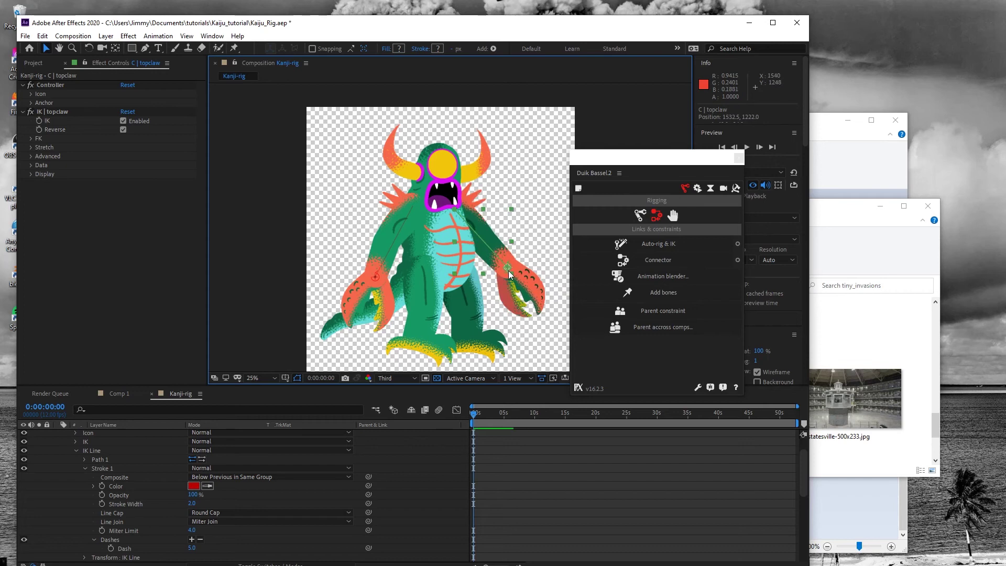
pyautogui.scroll(3, 137, 475)
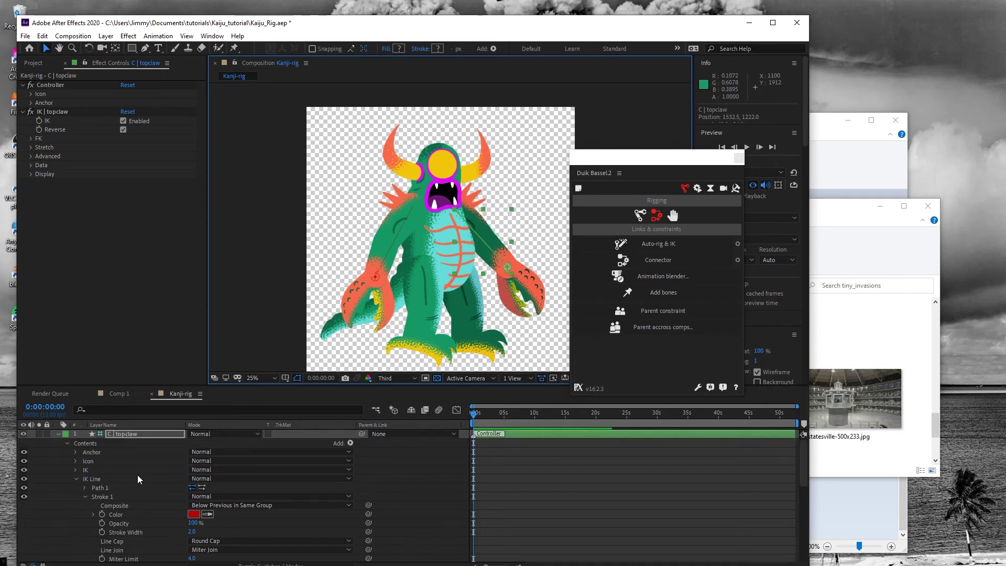
pyautogui.click(58, 435)
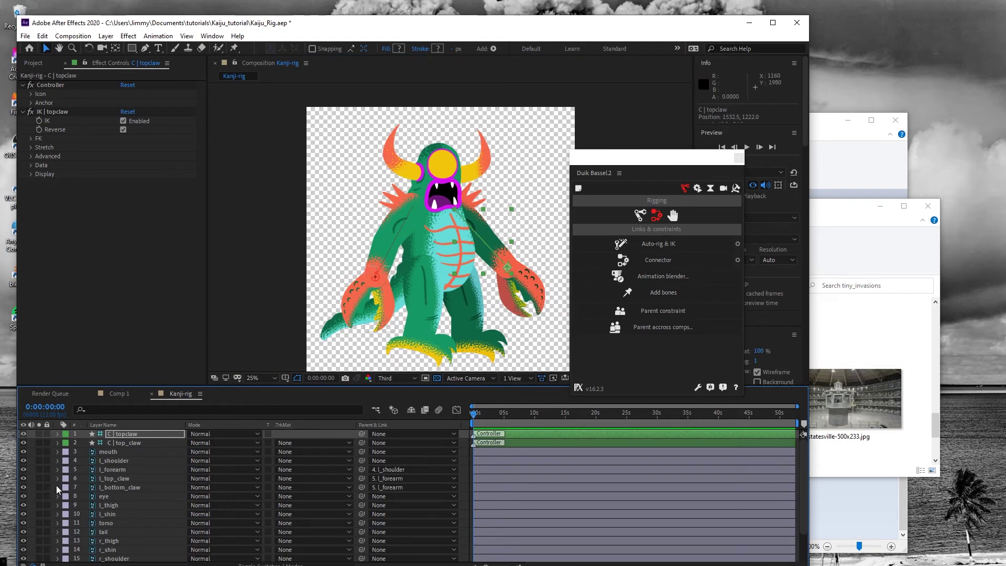
# Step: Select the r_shoulder layer so a new layer will be inserted there
pyautogui.scroll(-2, 194, 505)
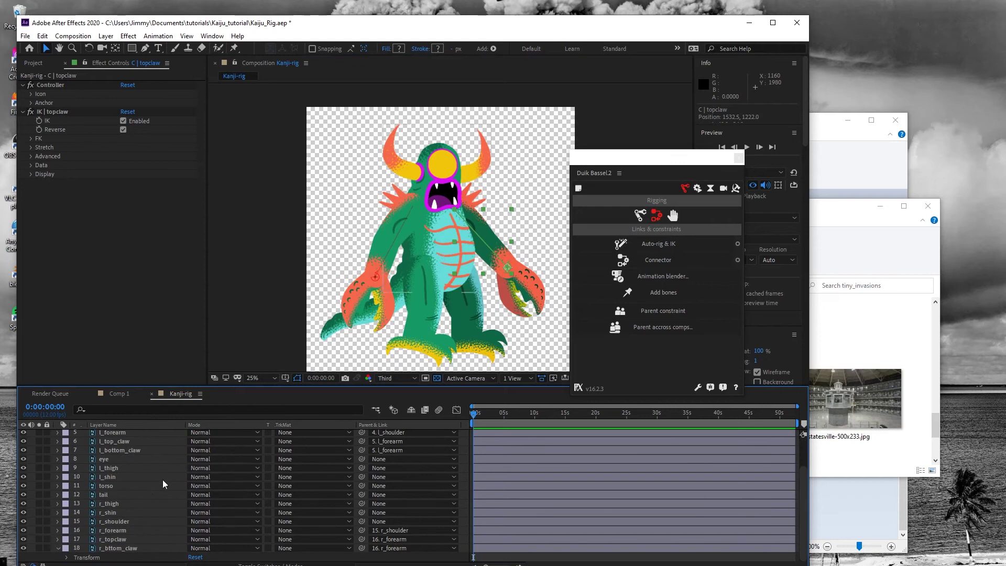
pyautogui.click(109, 495)
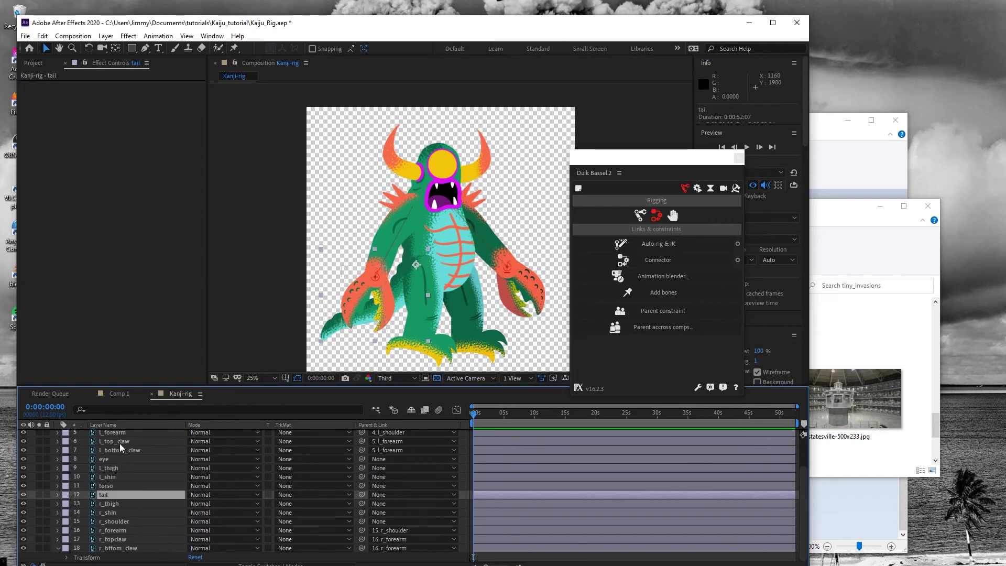
pyautogui.scroll(2, 134, 469)
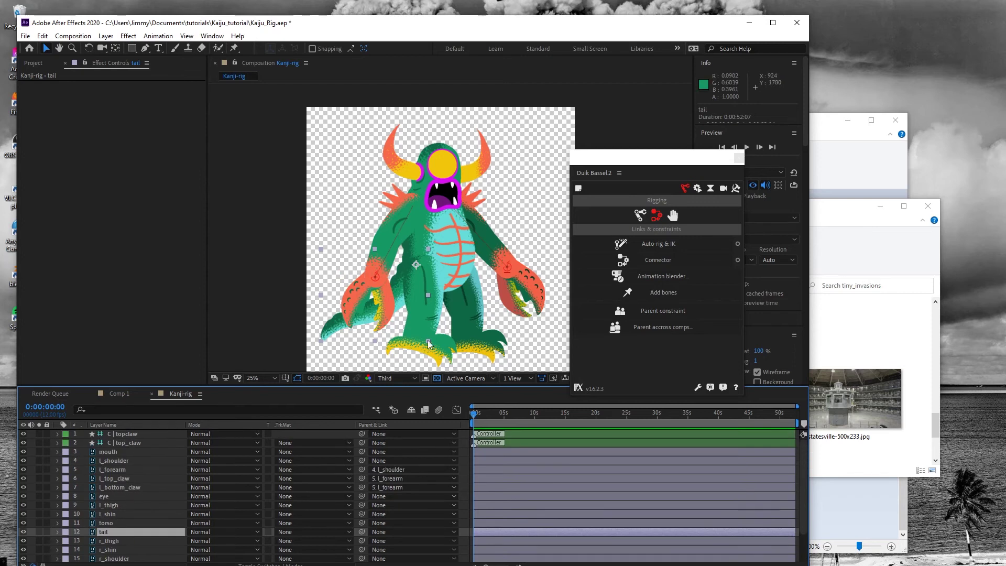
pyautogui.scroll(-2, 105, 513)
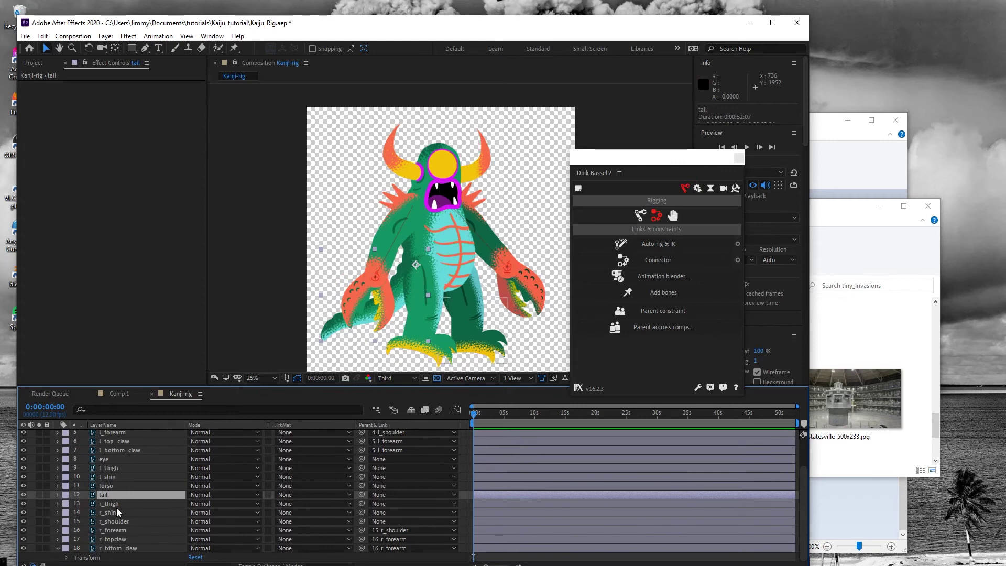
pyautogui.click(117, 505)
pyautogui.click(117, 513)
pyautogui.click(124, 522)
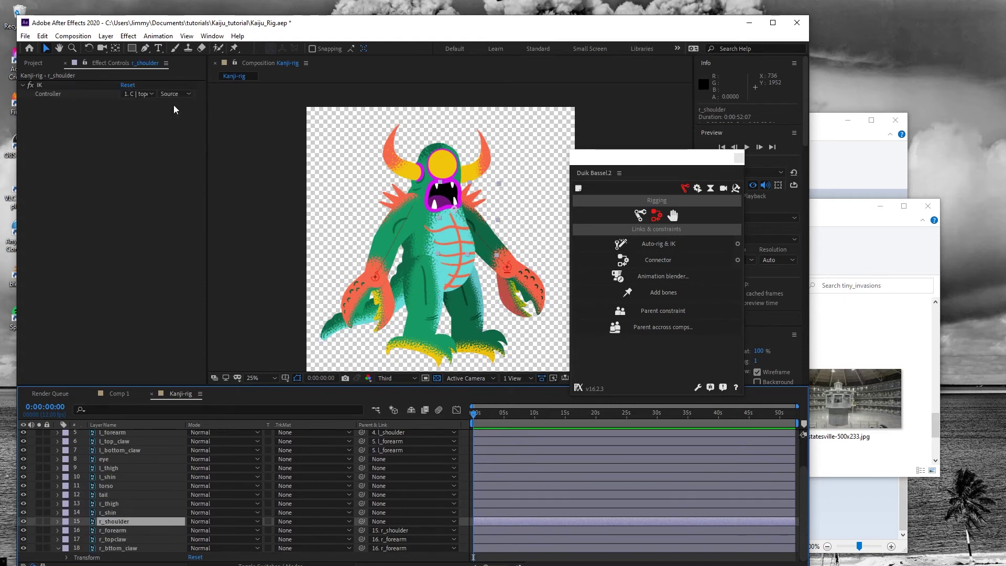
pyautogui.click(106, 36)
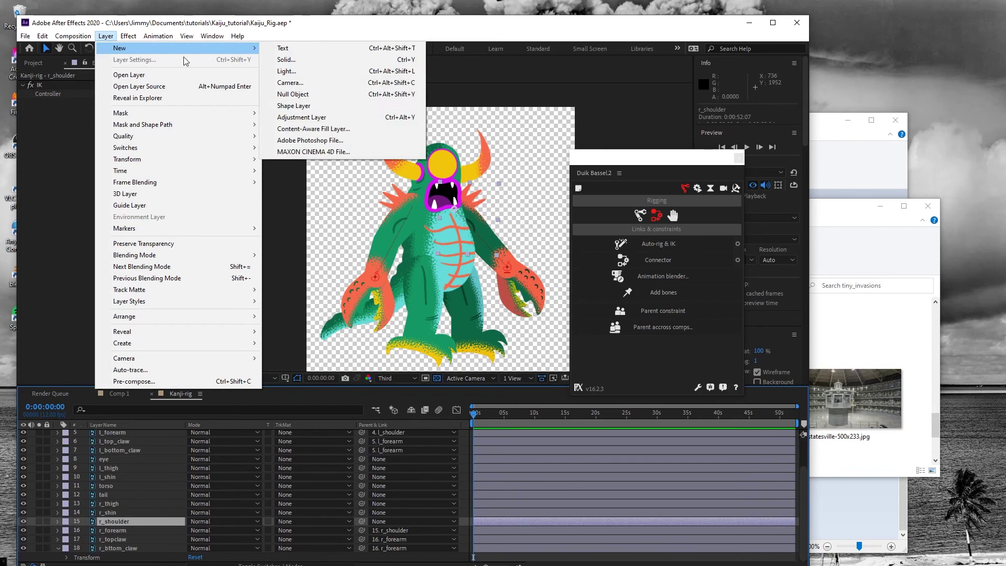
# Step: Add a null object named r_foot and drag it from the chest to the right foot
pyautogui.click(290, 94)
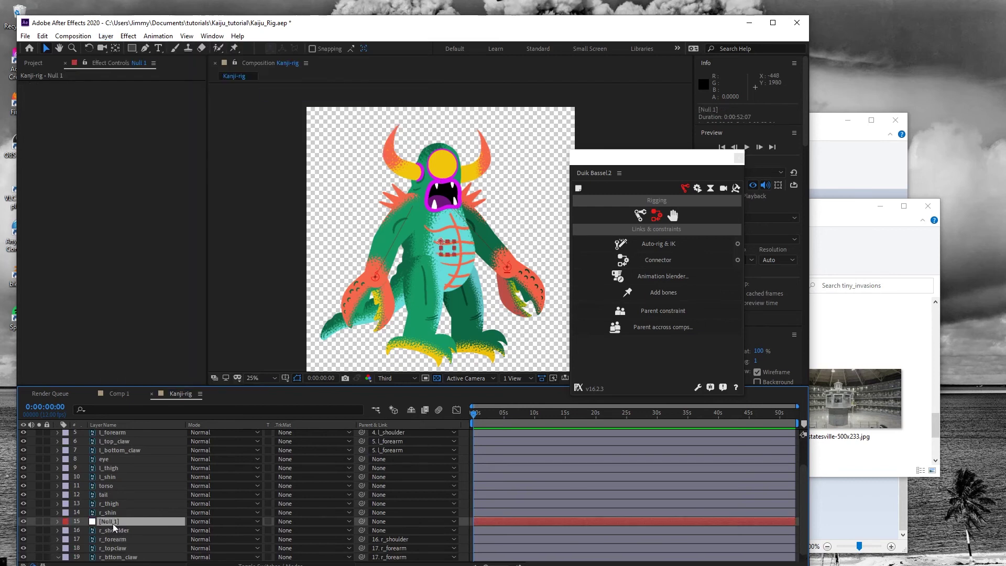
pyautogui.doubleClick(112, 522)
pyautogui.click(320, 63)
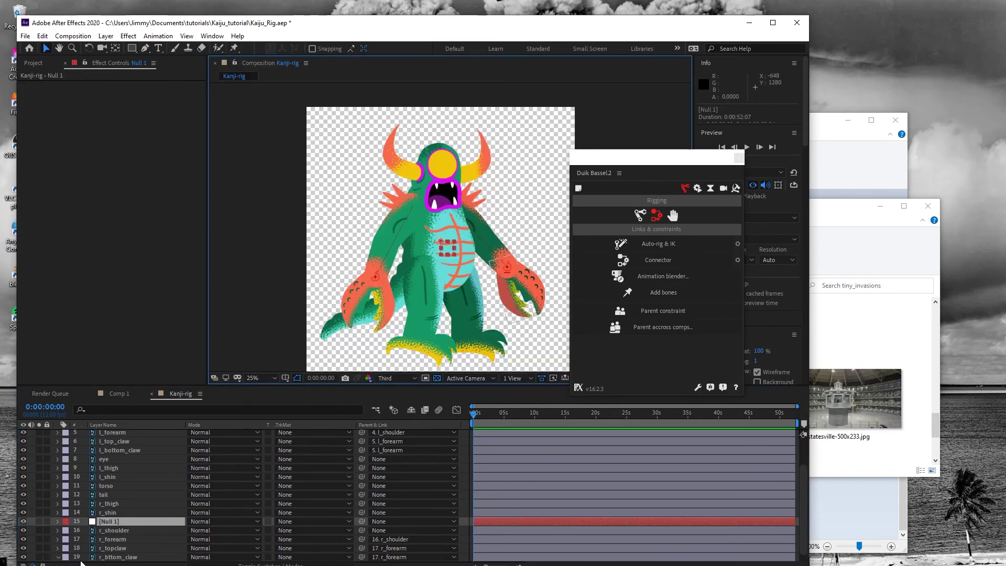
pyautogui.press('Return')
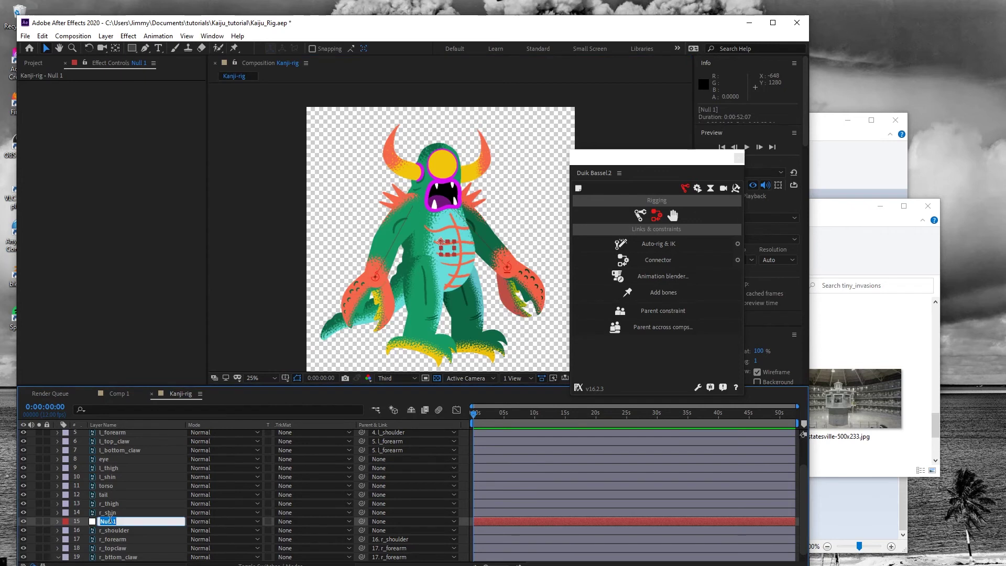
pyautogui.write('r_foot')
pyautogui.click(117, 521)
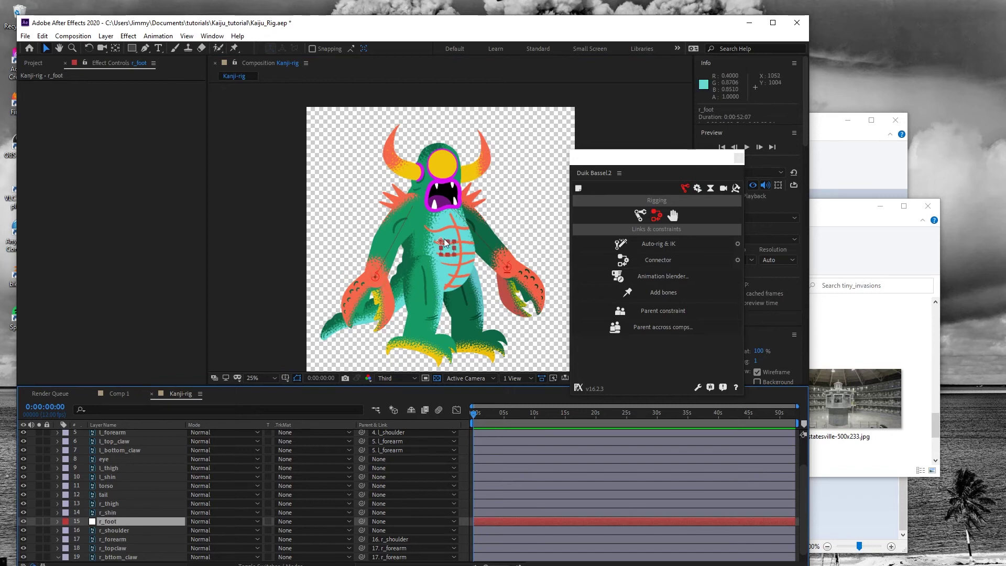
pyautogui.moveTo(442, 243); pyautogui.dragTo(469, 346)
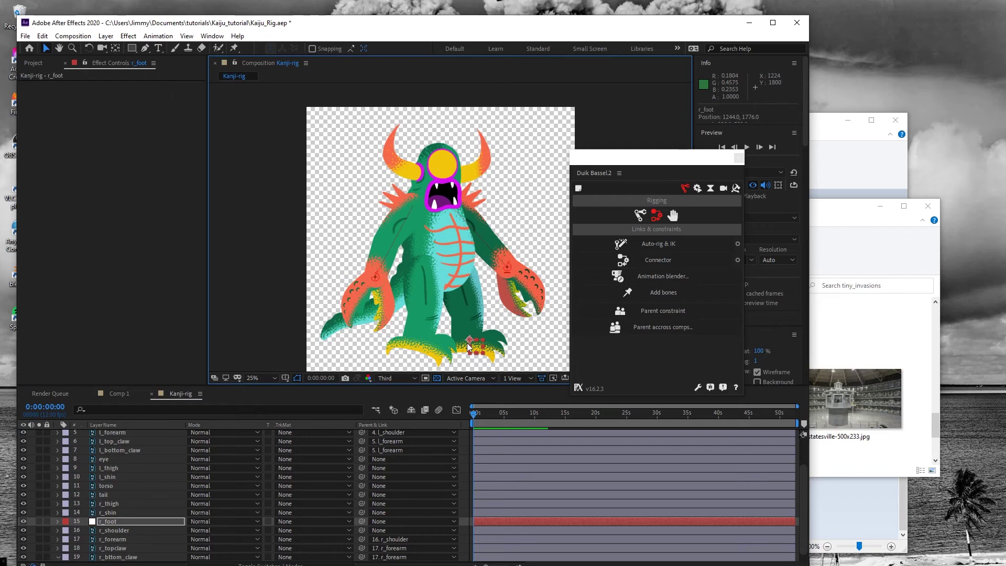
pyautogui.hotkey('ctrl', 'd')
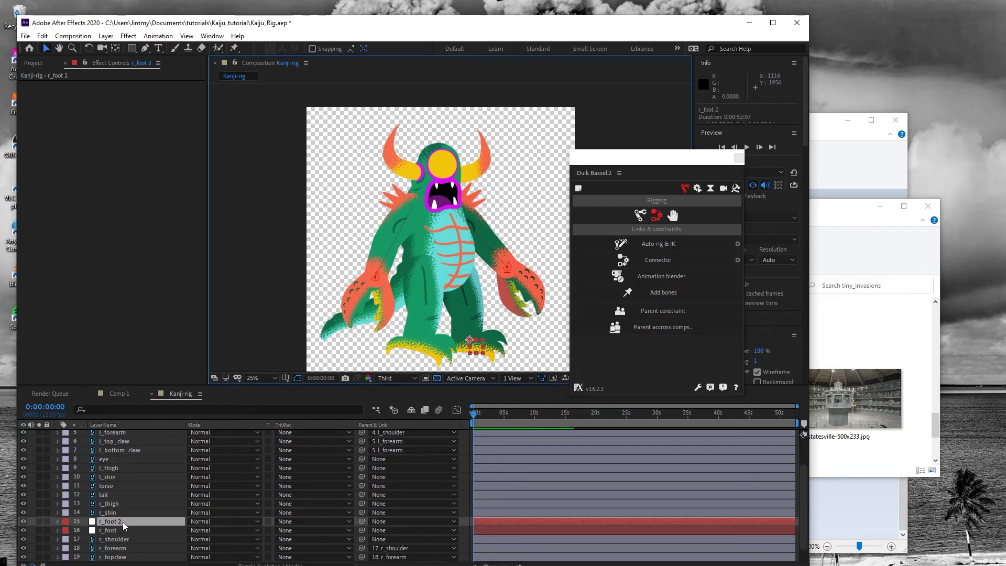
pyautogui.moveTo(122, 522); pyautogui.dragTo(128, 480)
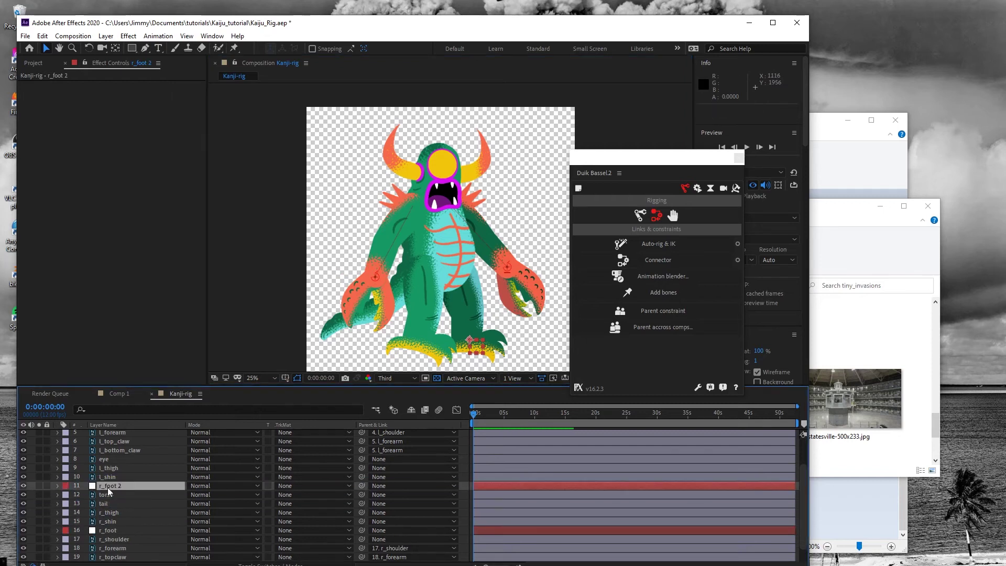
pyautogui.press('Return')
pyautogui.write('l')
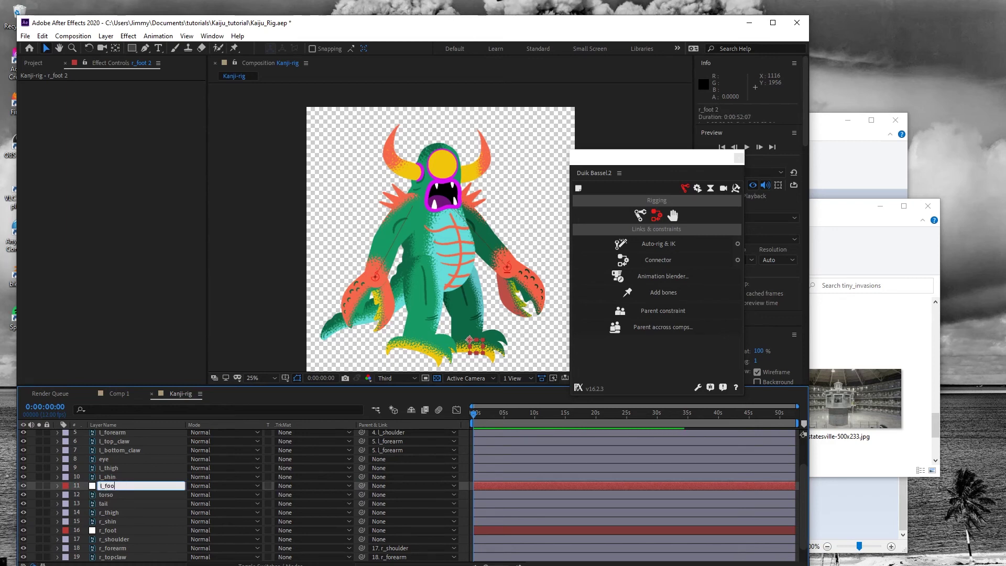
pyautogui.write('_foot')
pyautogui.click(108, 495)
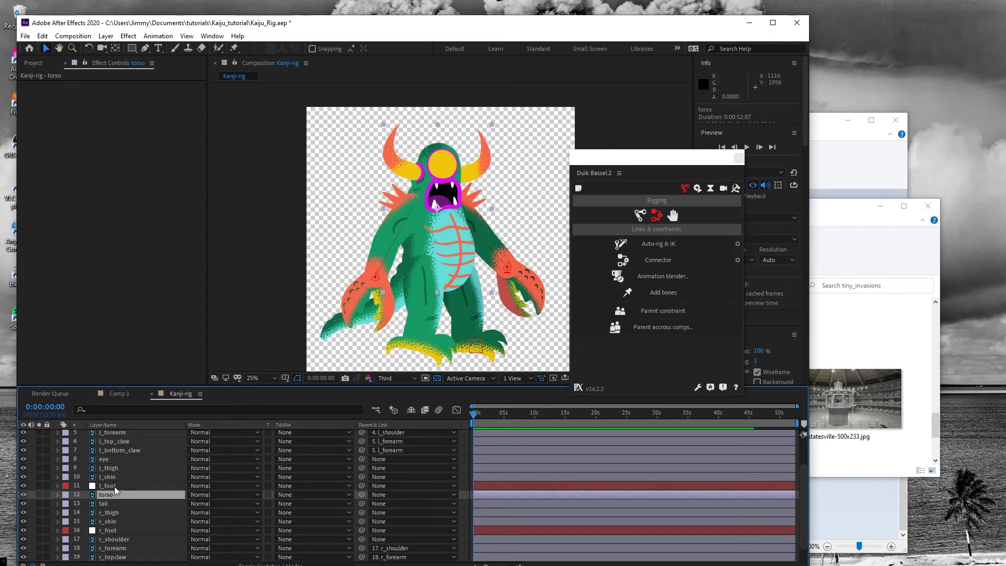
pyautogui.click(114, 487)
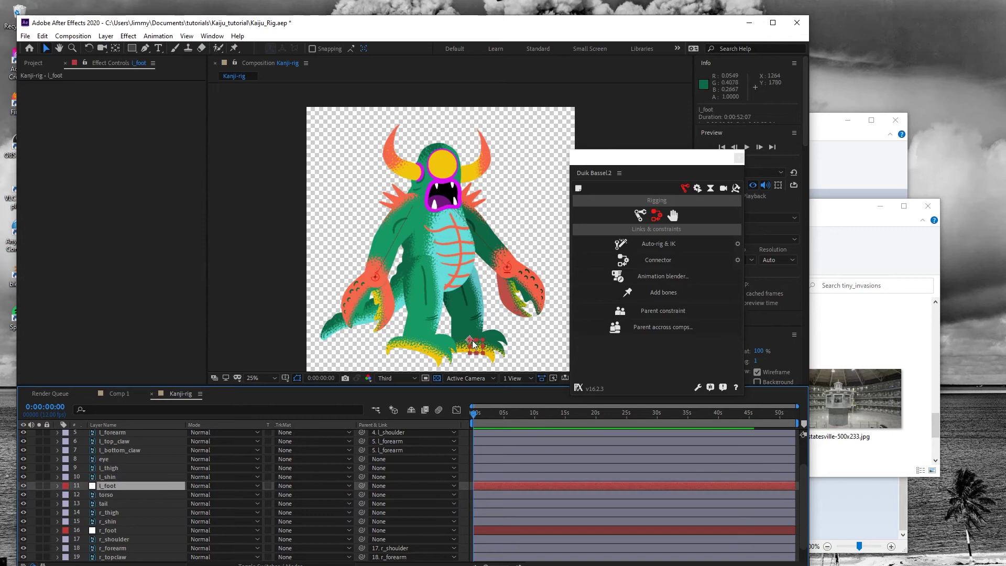
pyautogui.moveTo(473, 344); pyautogui.dragTo(420, 347)
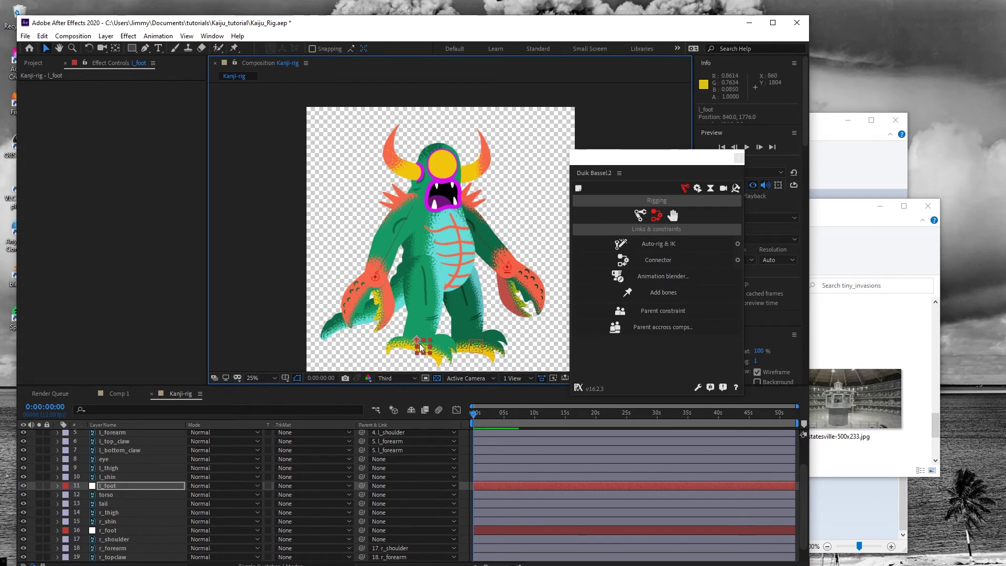
pyautogui.click(110, 494)
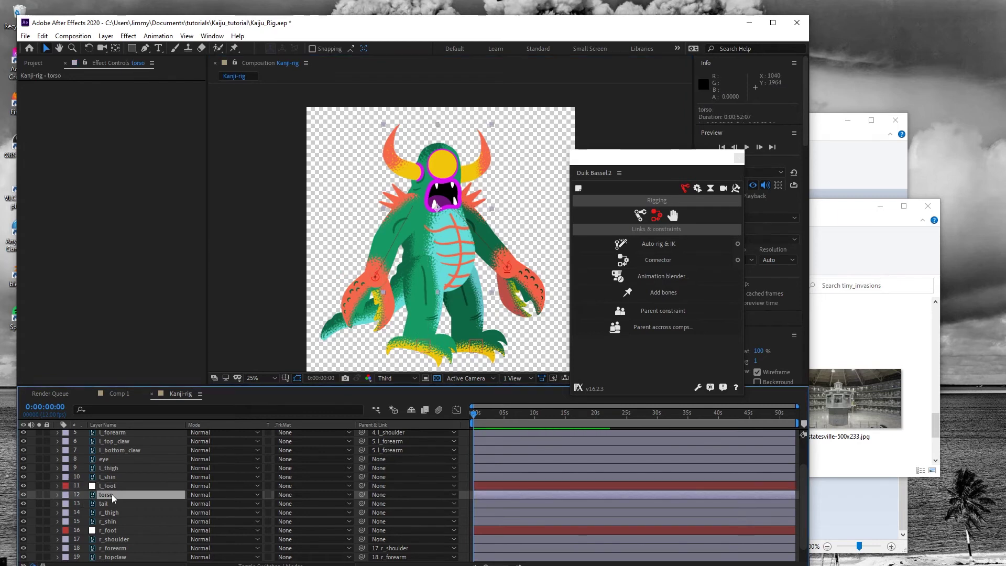
pyautogui.click(114, 529)
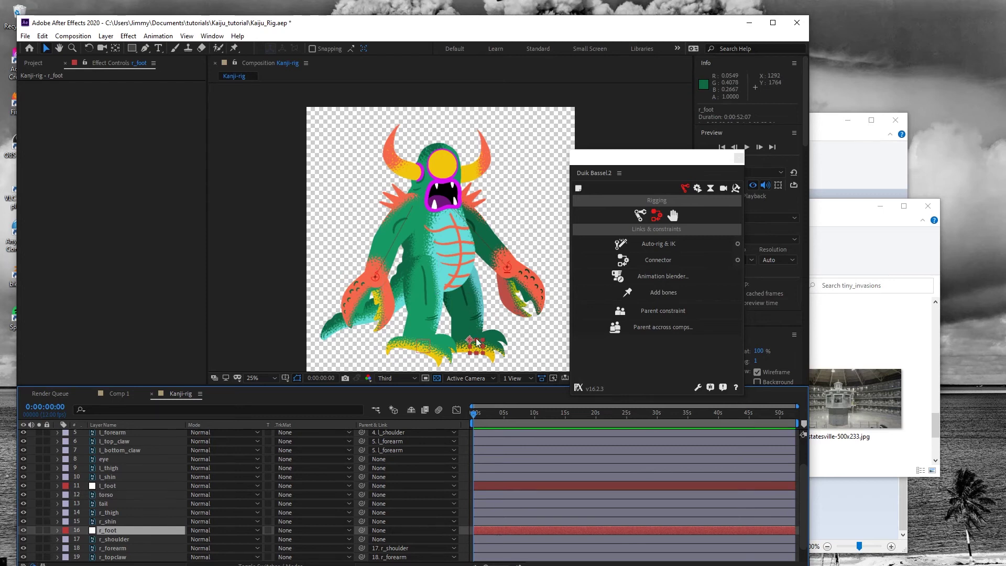
# Step: Auto-rig r_foot, r_shin and r_thigh with Duik IK and test the foot controller
pyautogui.keyDown('ctrl'); pyautogui.click(113, 520); pyautogui.keyUp('ctrl')
pyautogui.keyDown('ctrl'); pyautogui.click(114, 512); pyautogui.keyUp('ctrl')
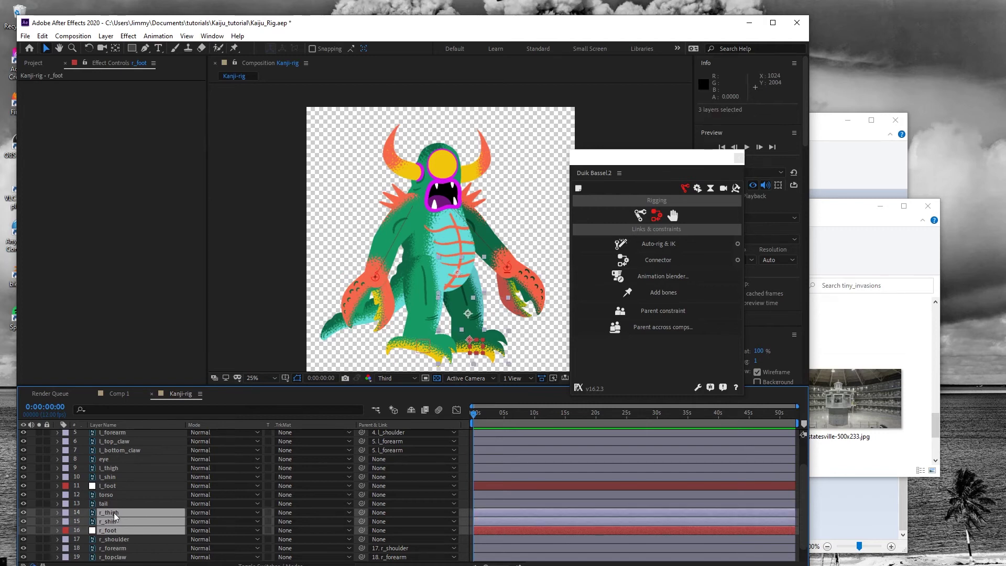
pyautogui.click(649, 241)
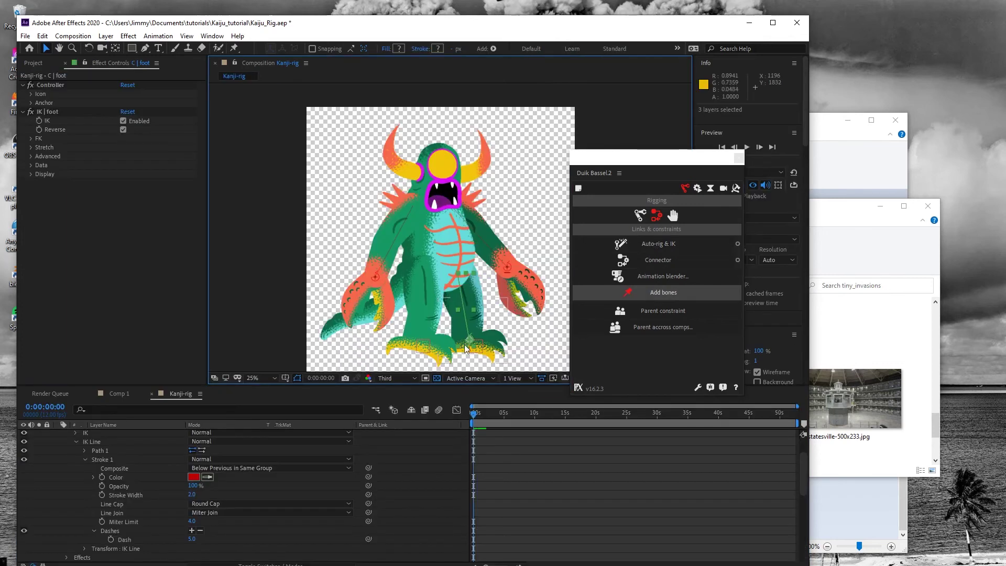
pyautogui.moveTo(472, 346)
pyautogui.mouseDown()
pyautogui.moveTo(490, 329)
pyautogui.moveTo(470, 340)
pyautogui.mouseUp()
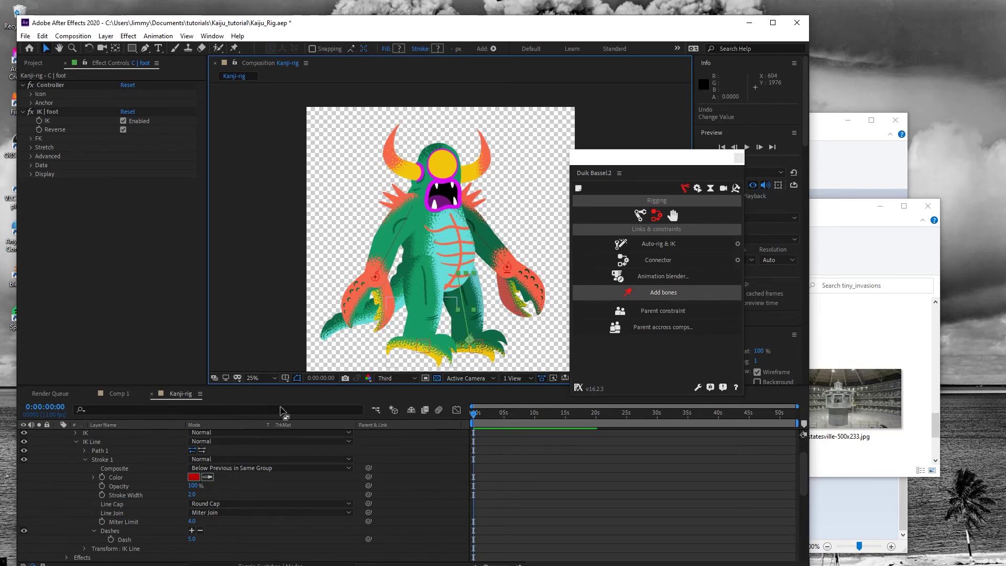
pyautogui.scroll(-3, 103, 456)
pyautogui.scroll(-8, 105, 461)
# Step: Auto-rig the left leg's thigh, shin and foot with Duik IK, testing then undoing the pose
pyautogui.moveTo(106, 466); pyautogui.dragTo(118, 451)
pyautogui.click(110, 463)
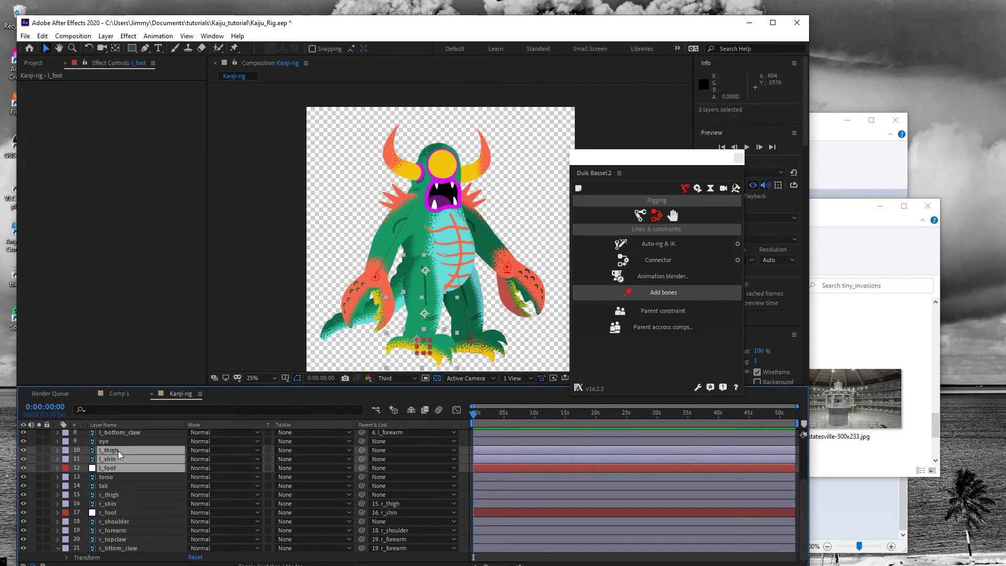
pyautogui.click(675, 243)
pyautogui.moveTo(417, 341); pyautogui.dragTo(416, 331)
pyautogui.hotkey('ctrl', 'z')
pyautogui.scroll(-3, 135, 496)
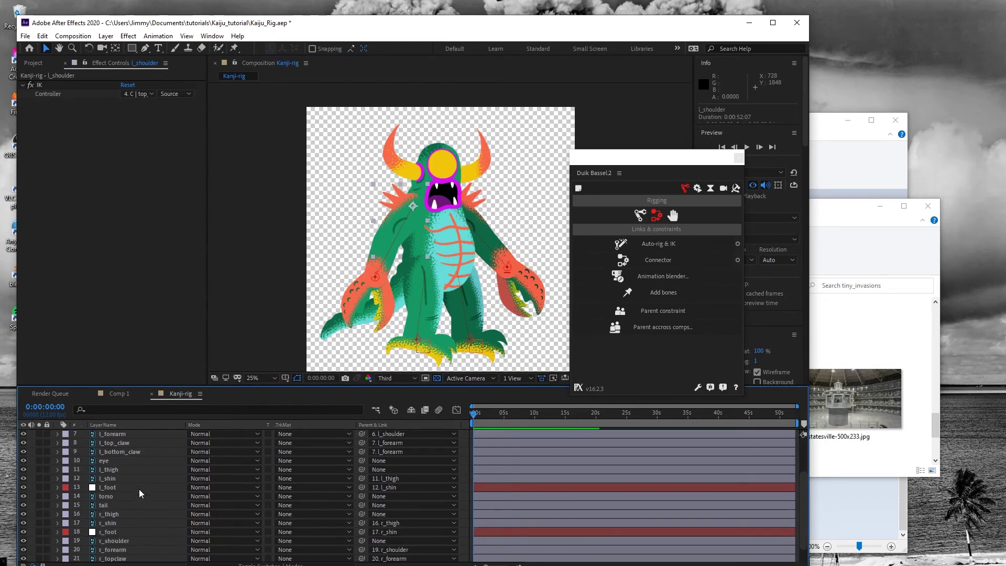
# Step: Parent r_shoulder, r_thigh and l_thigh to 14. torso, undoing an accidental eye move
pyautogui.keyDown('ctrl'); pyautogui.click(126, 541); pyautogui.keyUp('ctrl')
pyautogui.keyDown('ctrl'); pyautogui.click(118, 514); pyautogui.keyUp('ctrl')
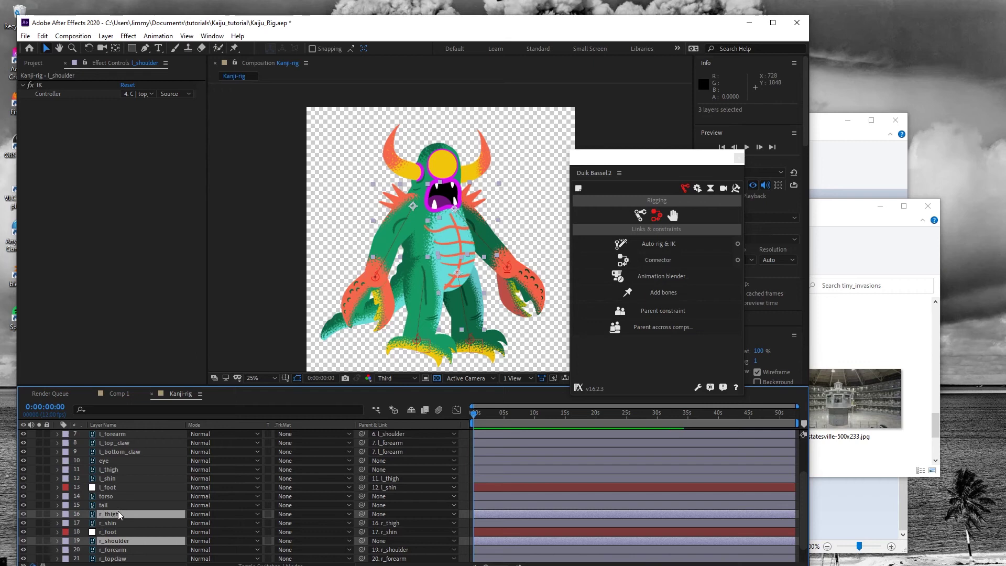
pyautogui.keyDown('ctrl'); pyautogui.click(122, 469); pyautogui.keyUp('ctrl')
pyautogui.click(384, 470)
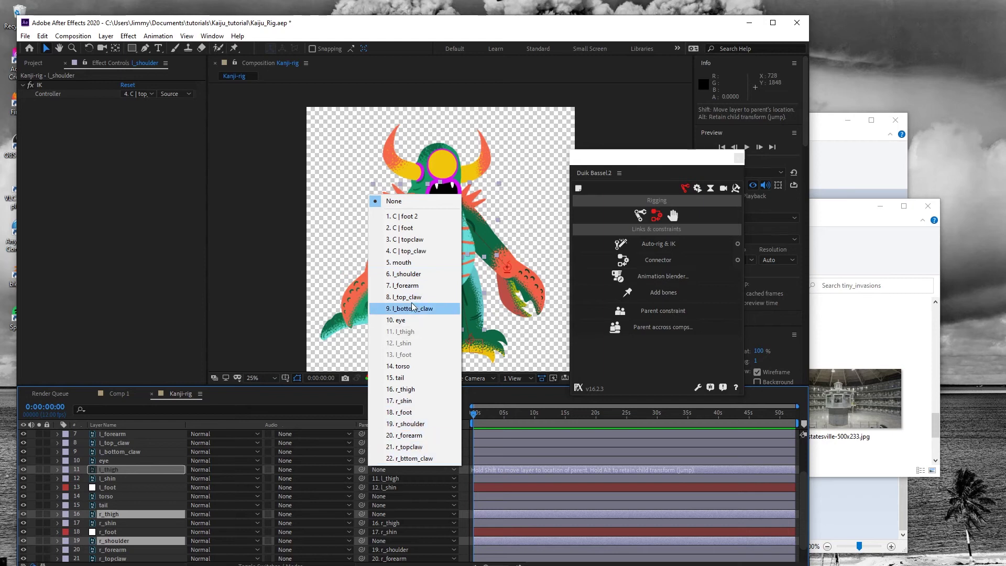
pyautogui.click(407, 366)
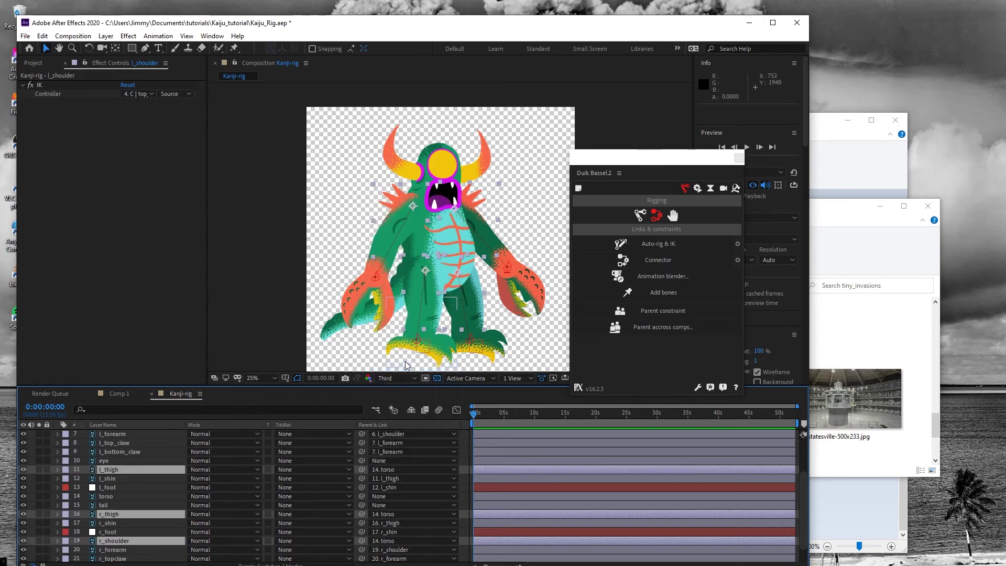
pyautogui.click(271, 182)
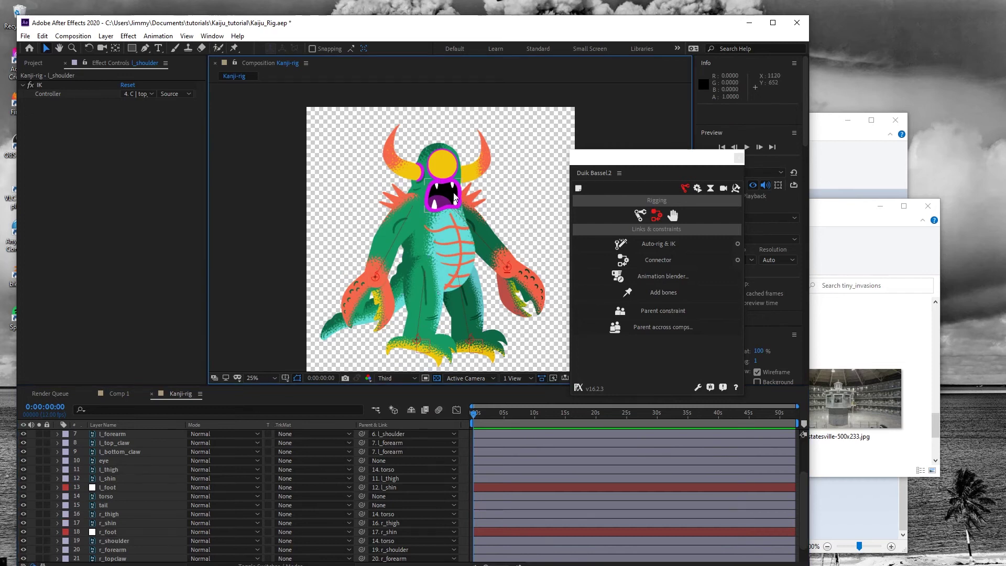
pyautogui.click(448, 171)
pyautogui.moveTo(438, 172); pyautogui.dragTo(453, 199)
pyautogui.hotkey('ctrl', 'z')
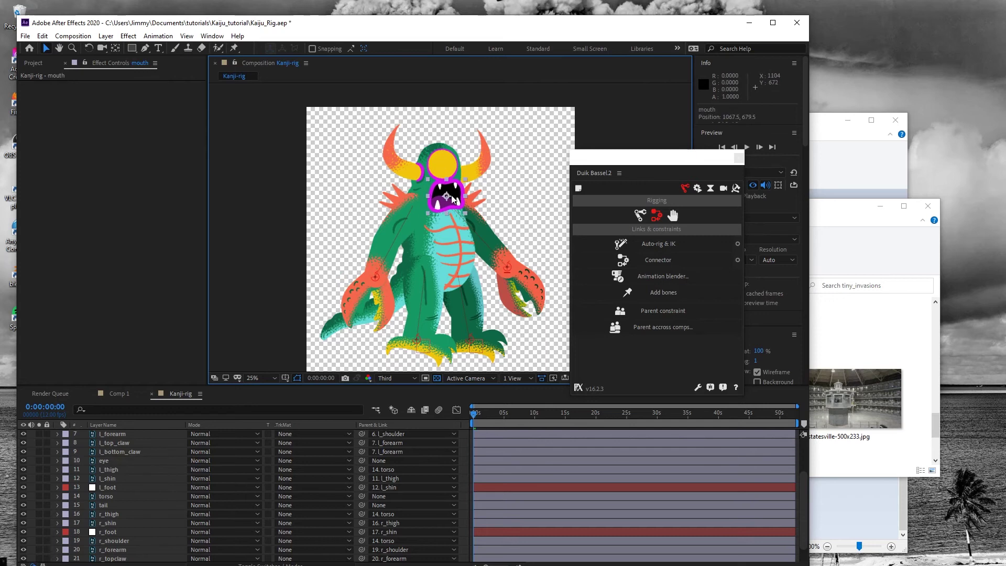
# Step: Parent the eye layer to 14. torso via its Parent & Link dropdown
pyautogui.click(344, 162)
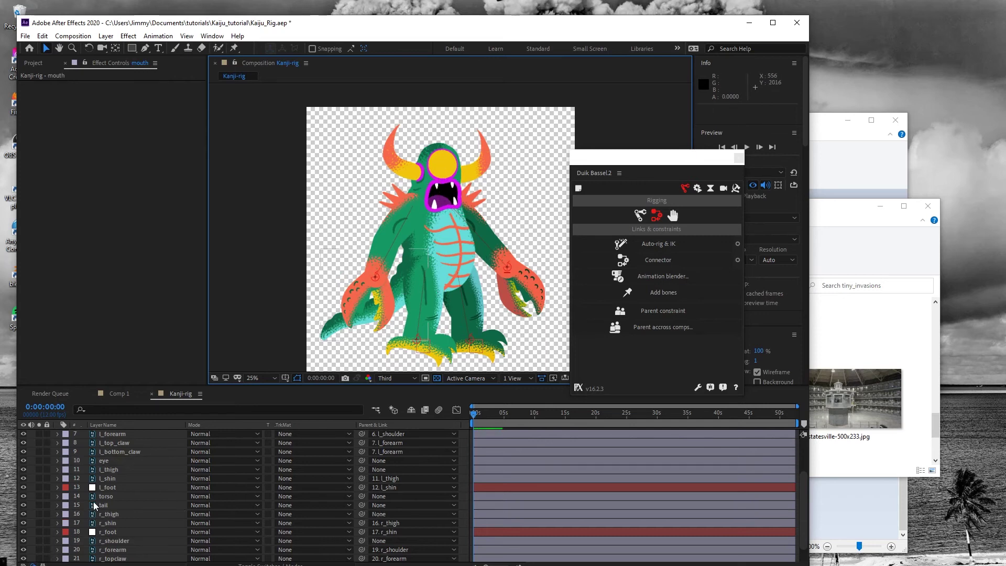
pyautogui.scroll(3, 124, 471)
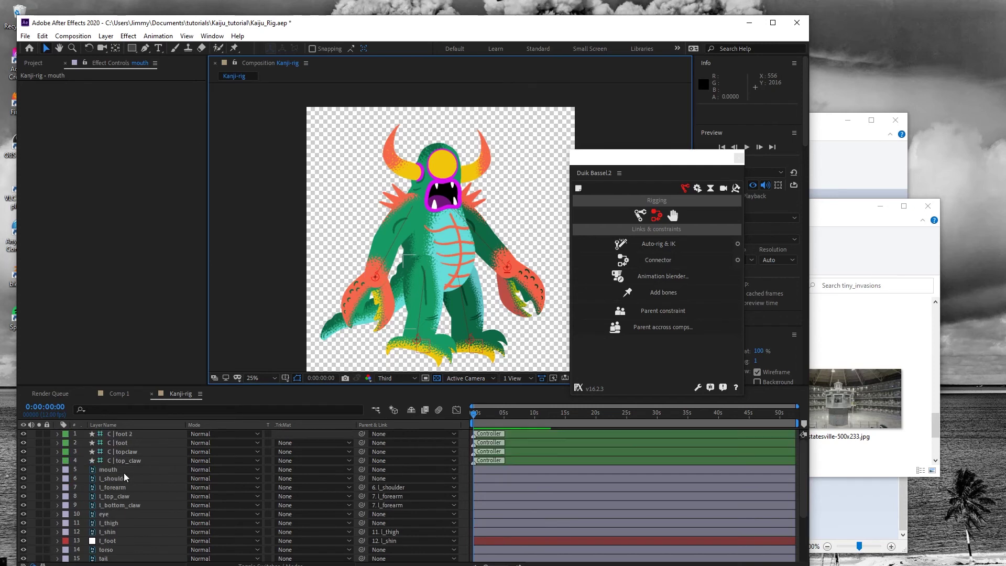
pyautogui.scroll(-3, 124, 474)
pyautogui.click(104, 462)
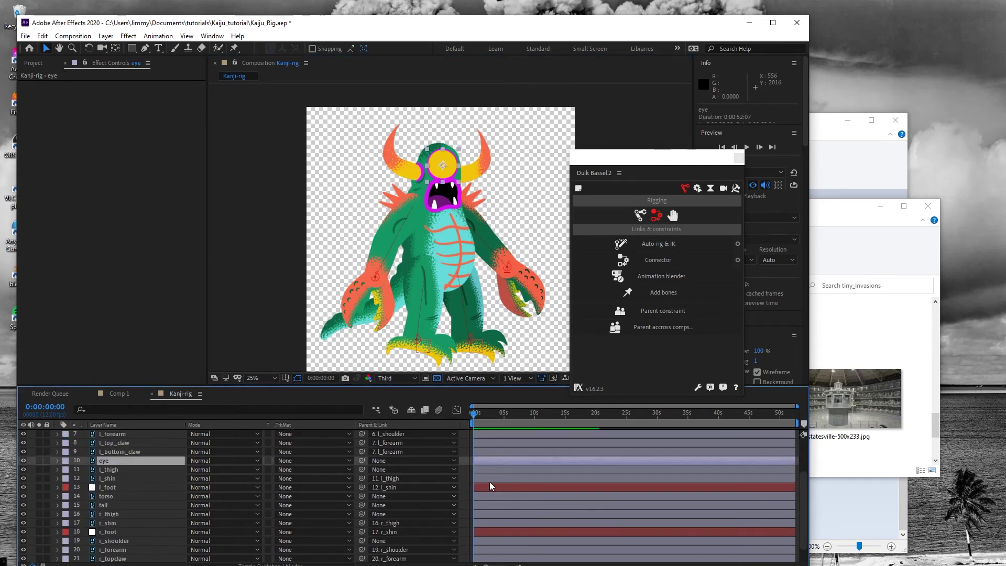
pyautogui.click(392, 461)
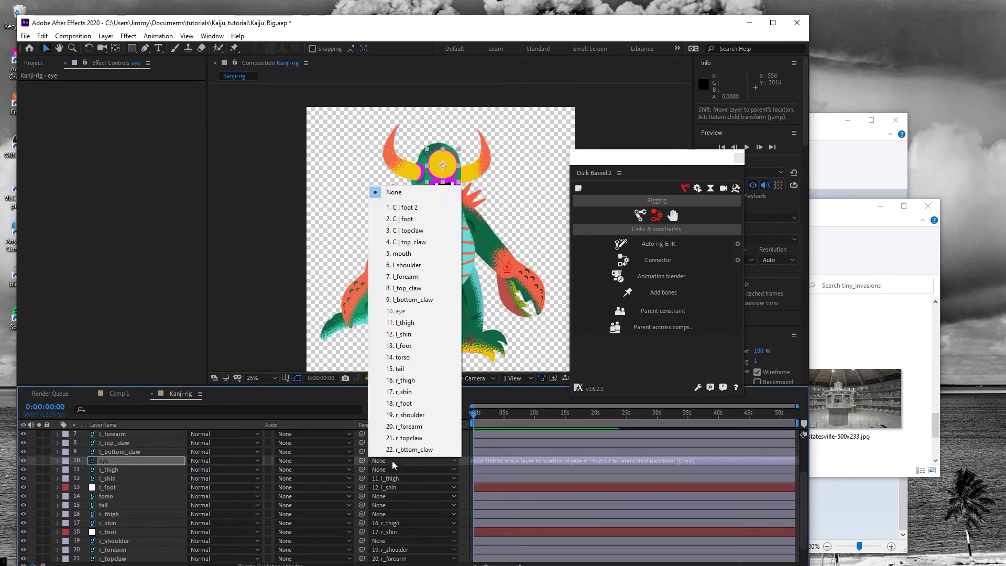
pyautogui.click(405, 359)
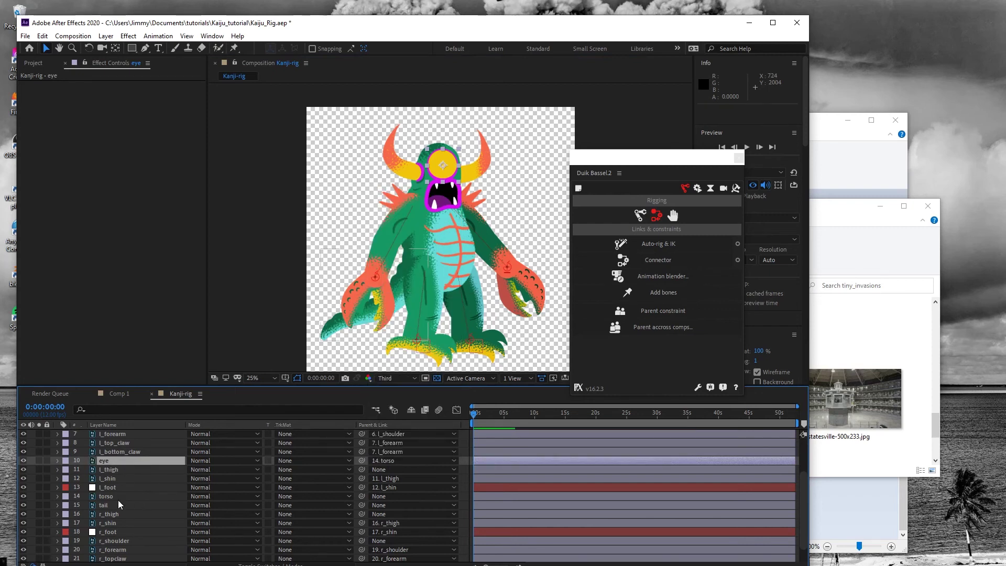
# Step: Parent the mouth layer to 14. torso and twirl open its properties
pyautogui.click(443, 199)
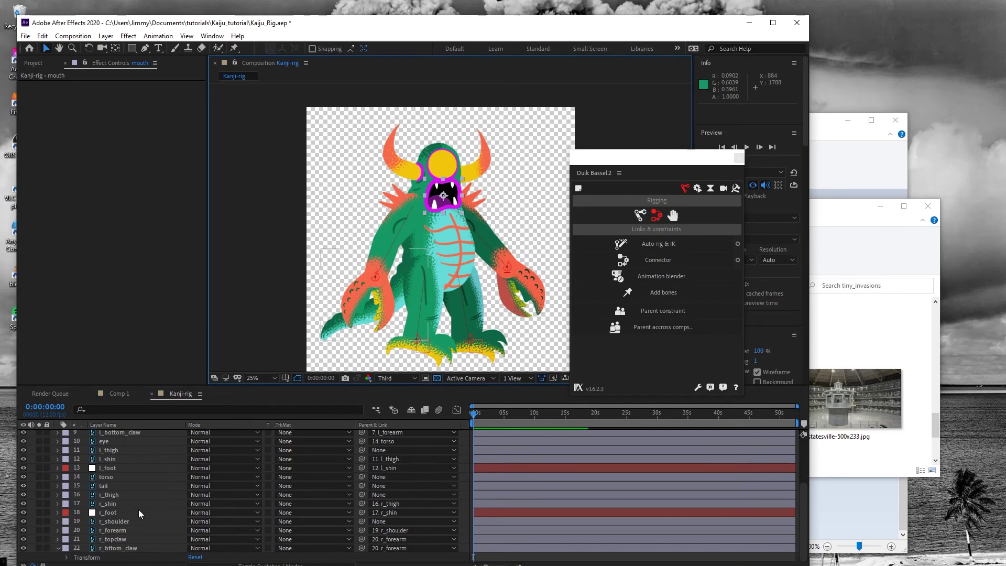
pyautogui.scroll(3, 103, 492)
pyautogui.click(382, 468)
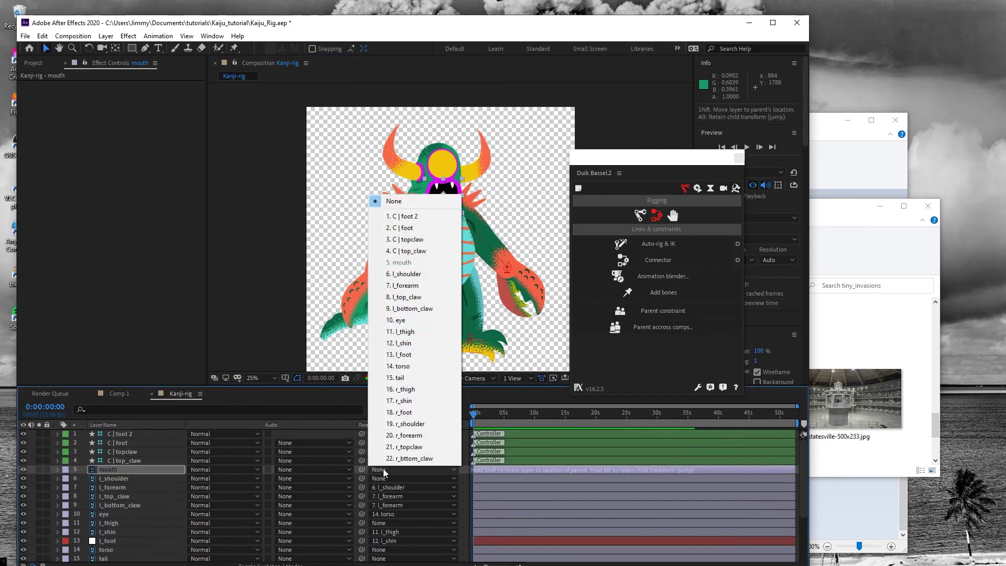
pyautogui.click(402, 365)
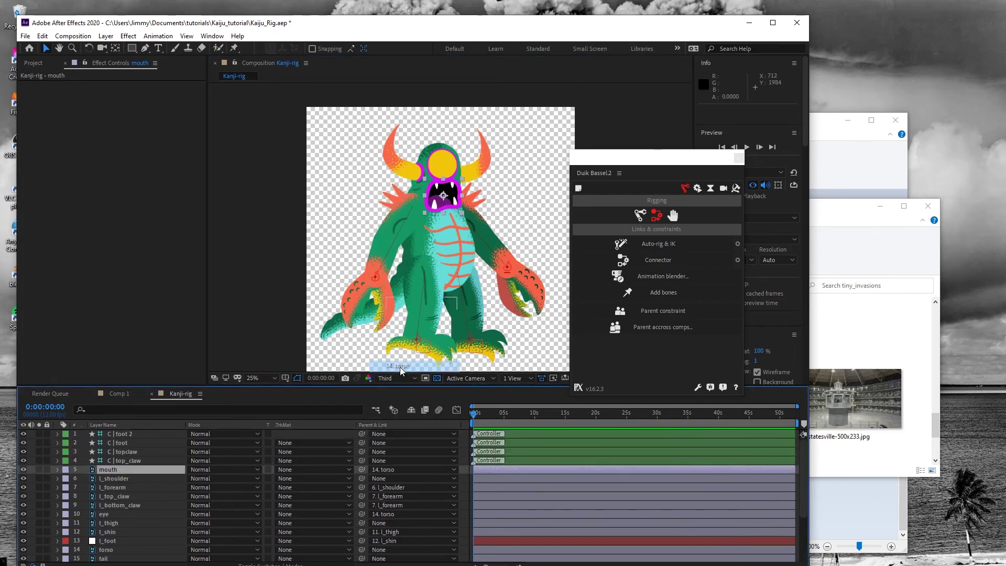
pyautogui.click(56, 469)
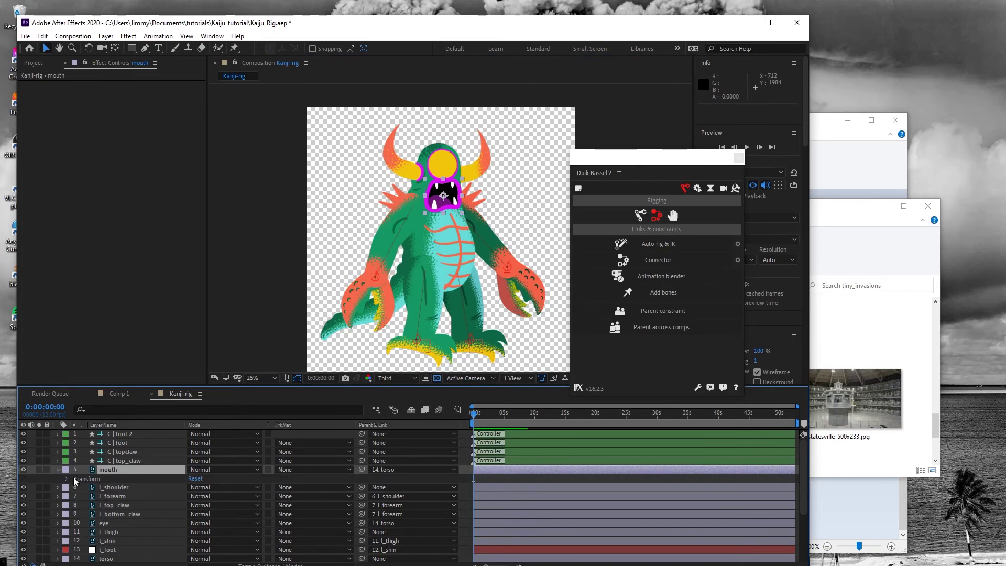
pyautogui.click(65, 479)
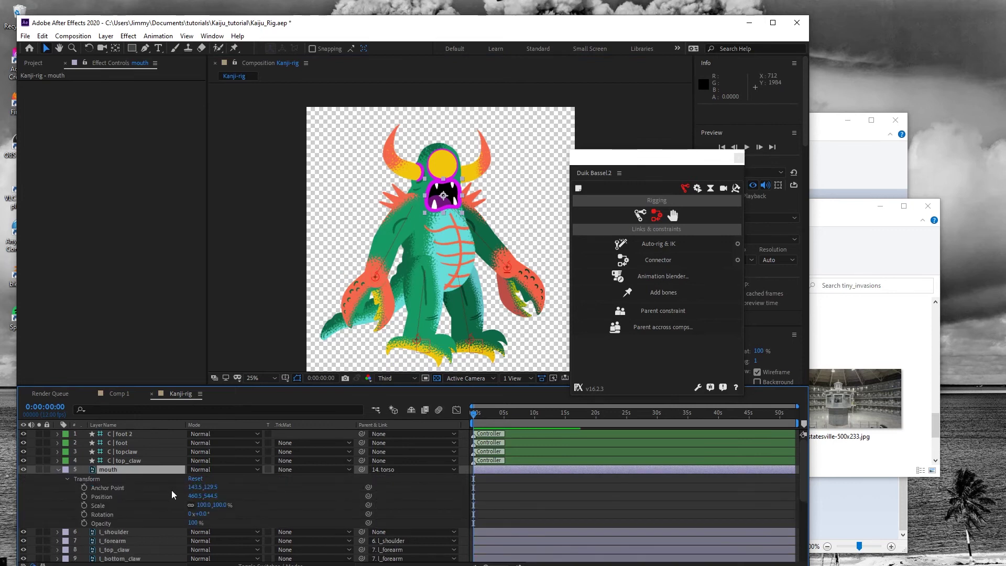
pyautogui.moveTo(207, 508); pyautogui.dragTo(201, 507)
pyautogui.hotkey('ctrl', 'z')
pyautogui.moveTo(215, 505)
pyautogui.mouseDown()
pyautogui.moveTo(228, 498)
pyautogui.moveTo(208, 504)
pyautogui.mouseUp()
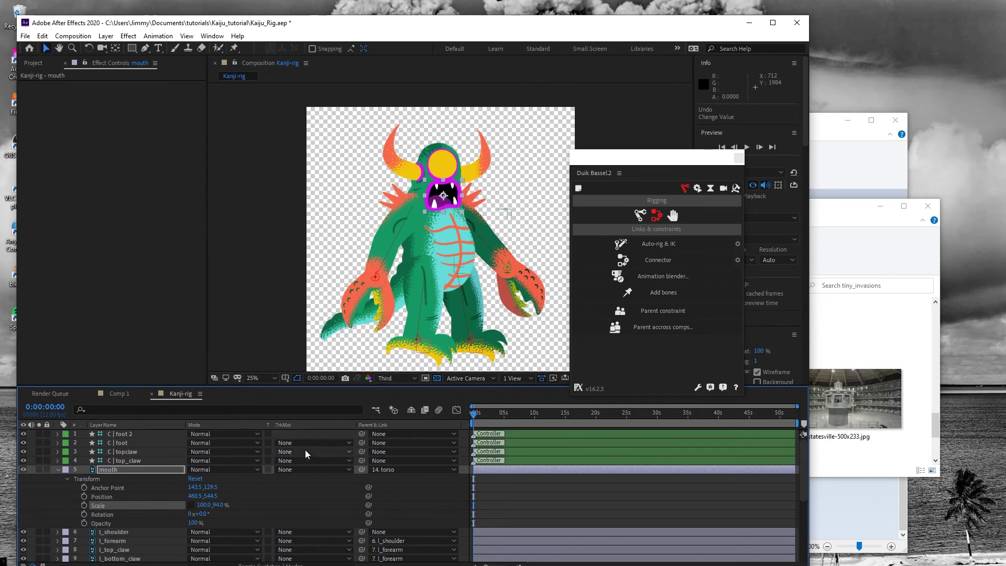
pyautogui.hotkey('ctrl', 'z')
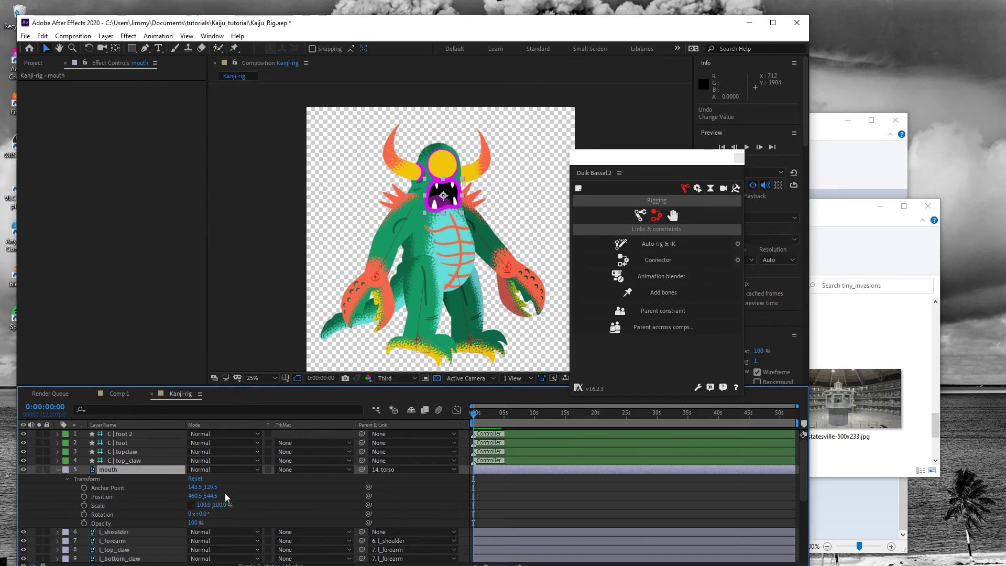
pyautogui.click(58, 468)
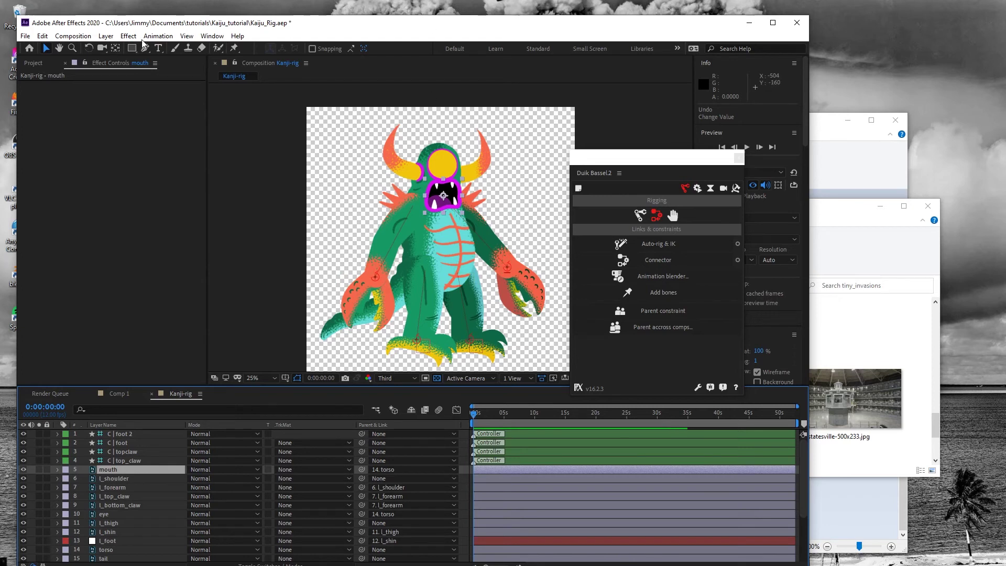
# Step: Create a new shape layer with a black fill and draw a small ellipse over the eye
pyautogui.click(106, 36)
pyautogui.moveTo(120, 48)
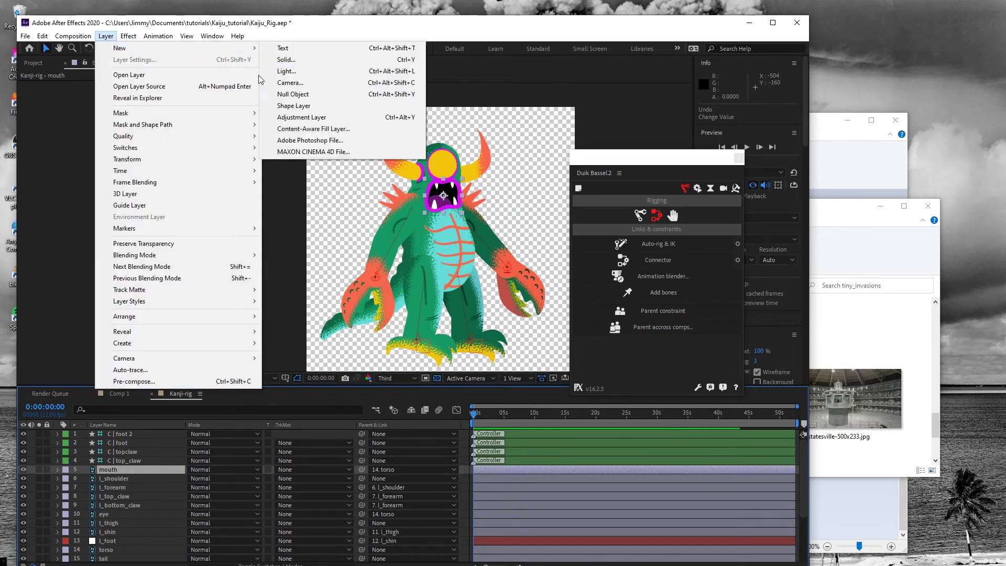
pyautogui.click(304, 118)
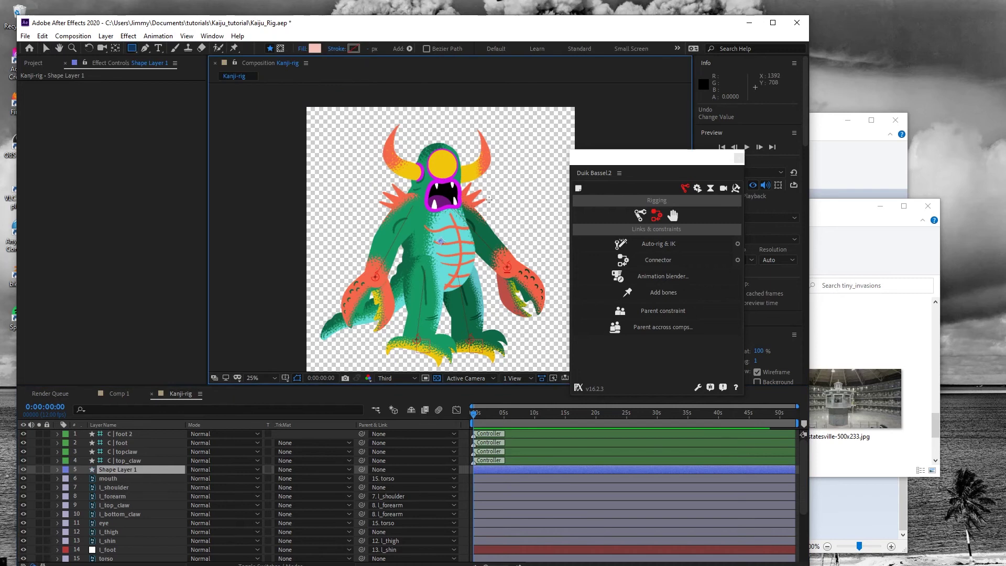
pyautogui.click(317, 50)
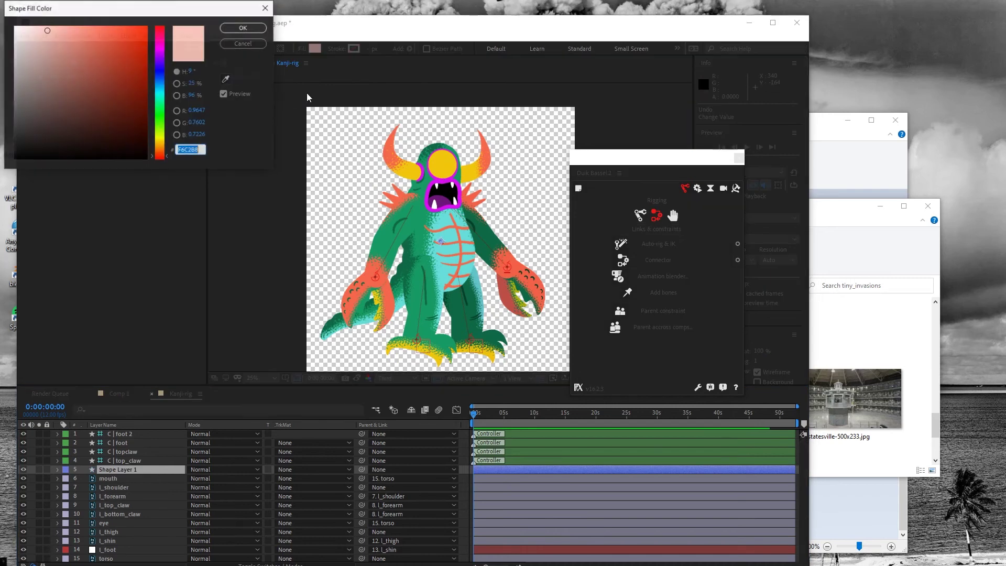
pyautogui.moveTo(63, 125); pyautogui.dragTo(15, 159)
pyautogui.click(243, 28)
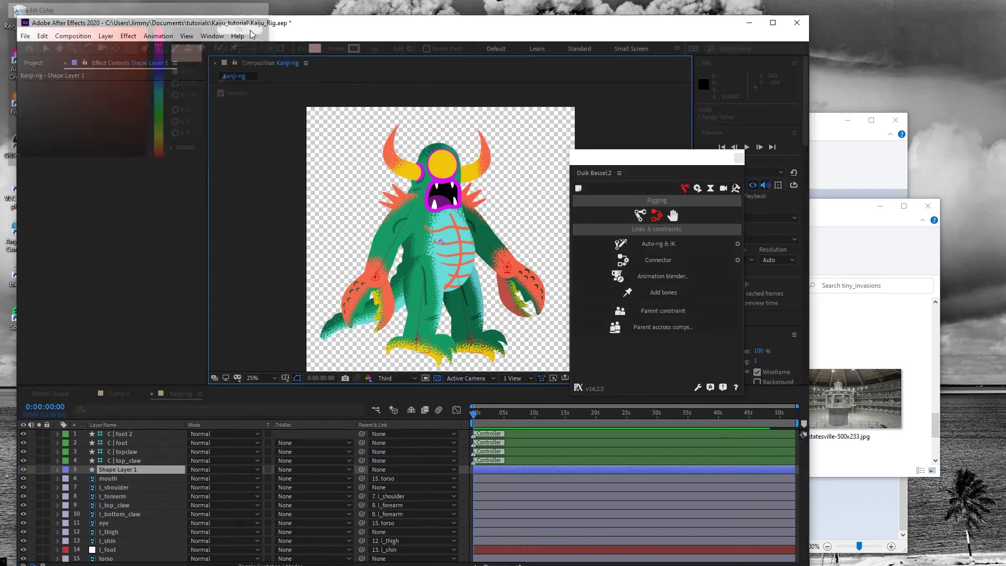
pyautogui.moveTo(132, 49); pyautogui.dragTo(159, 71)
pyautogui.moveTo(443, 160); pyautogui.dragTo(446, 166)
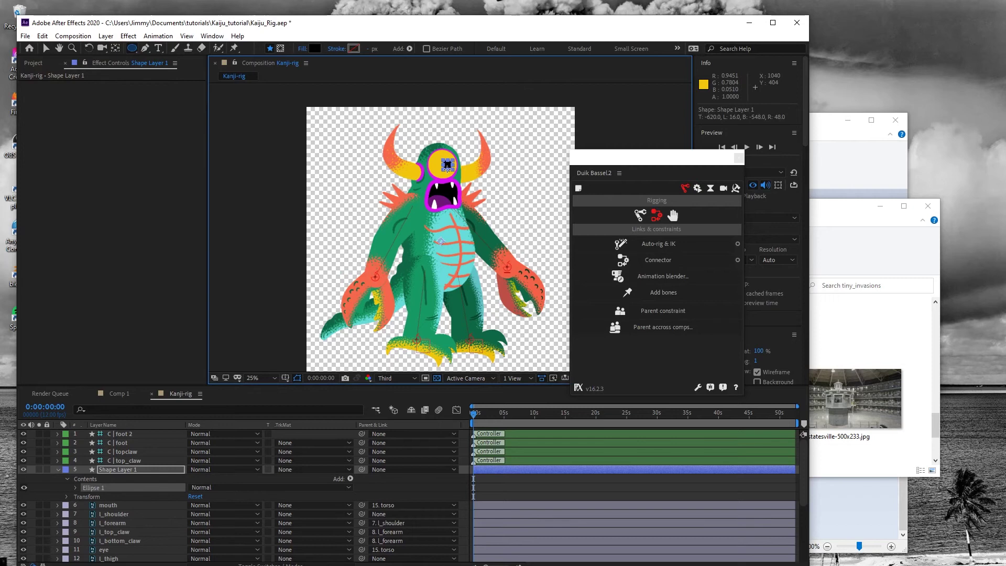
# Step: Rename the ellipse layer 'pupil' and parent it to the 11. eye layer
pyautogui.press('v')
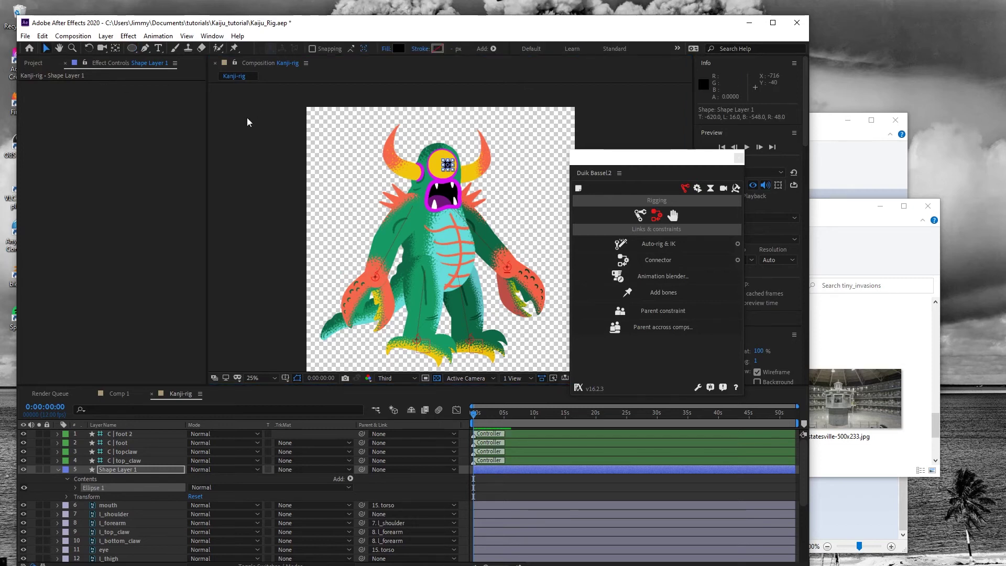
pyautogui.click(106, 463)
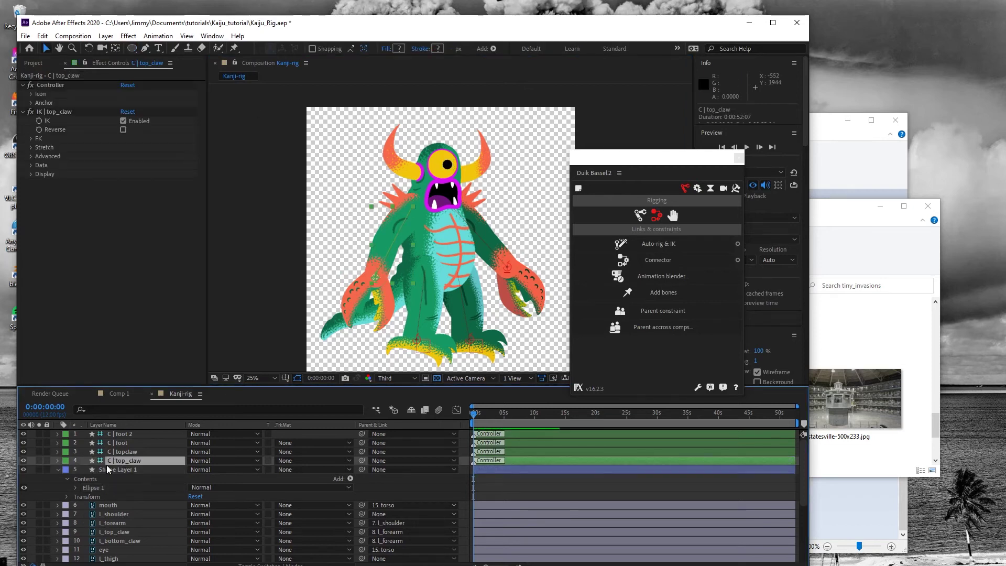
pyautogui.click(131, 467)
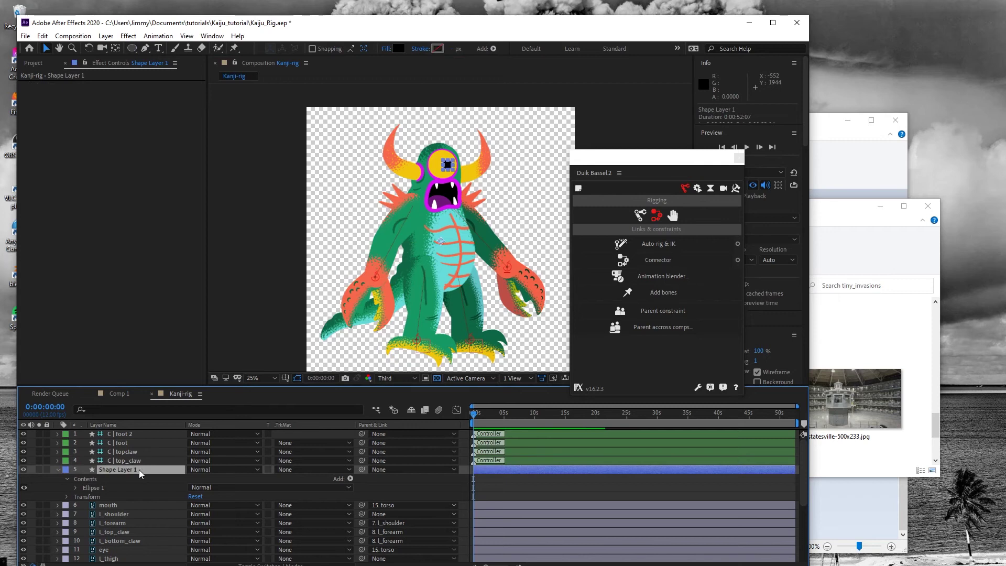
pyautogui.press('Return')
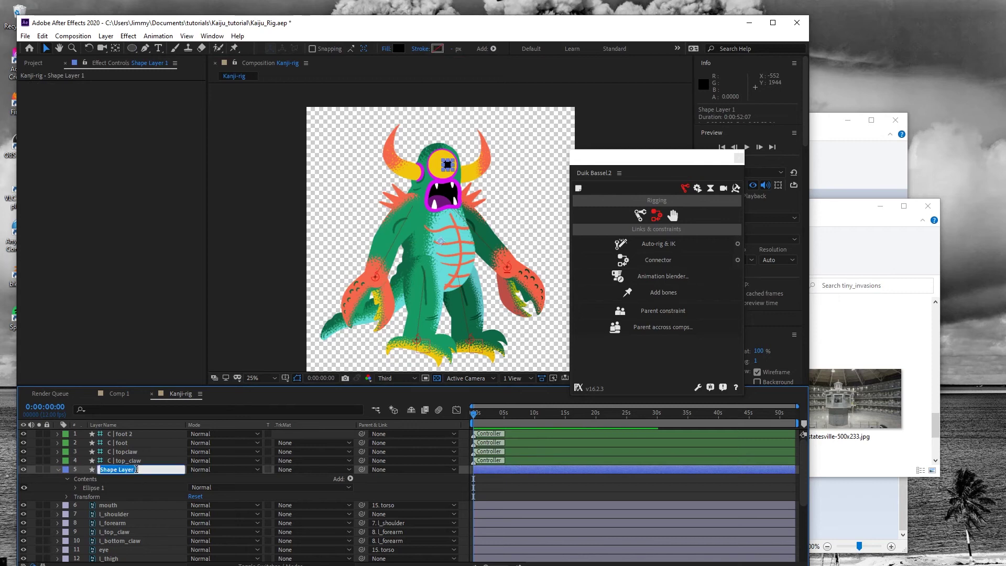
pyautogui.write('pupil')
pyautogui.click(110, 504)
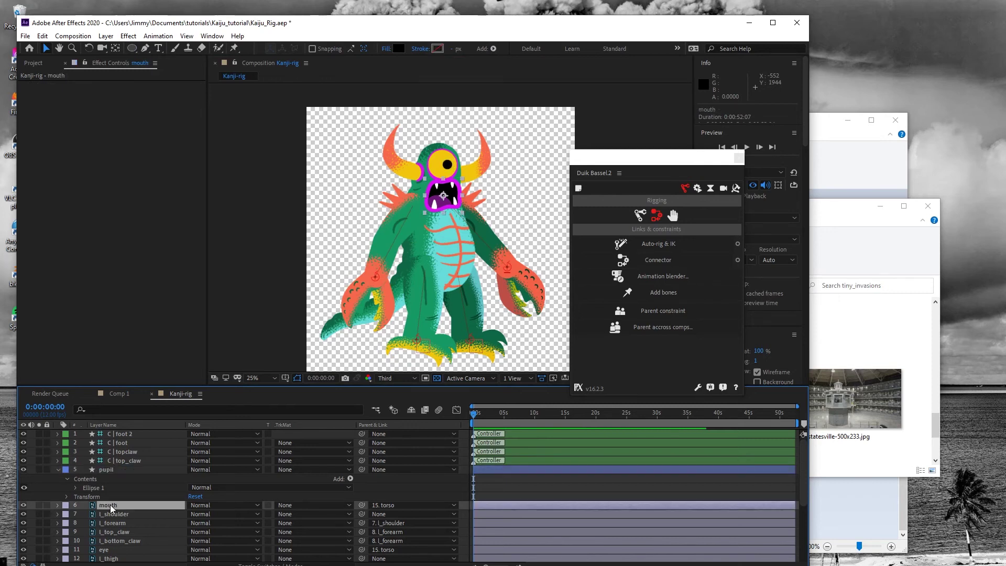
pyautogui.click(127, 465)
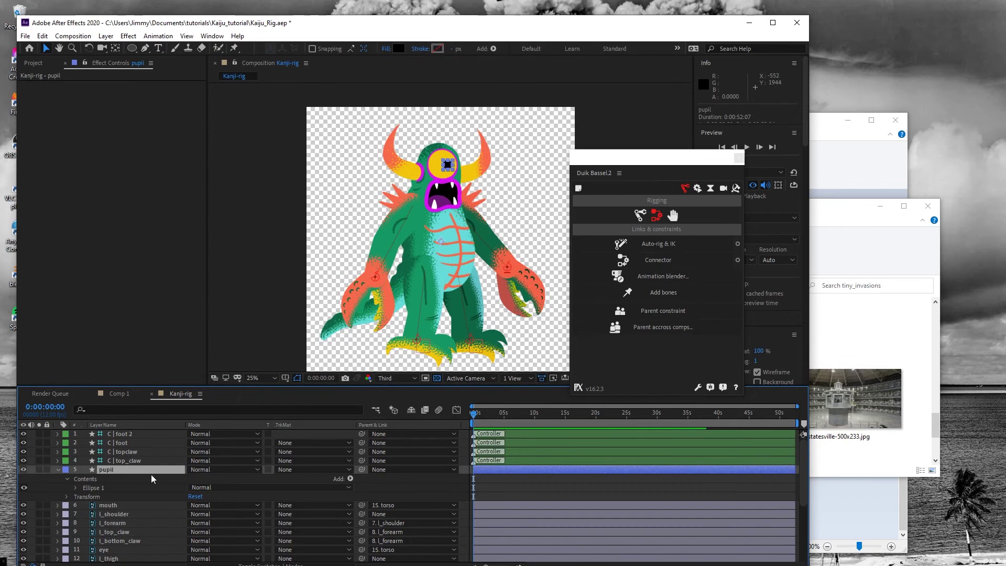
pyautogui.click(387, 469)
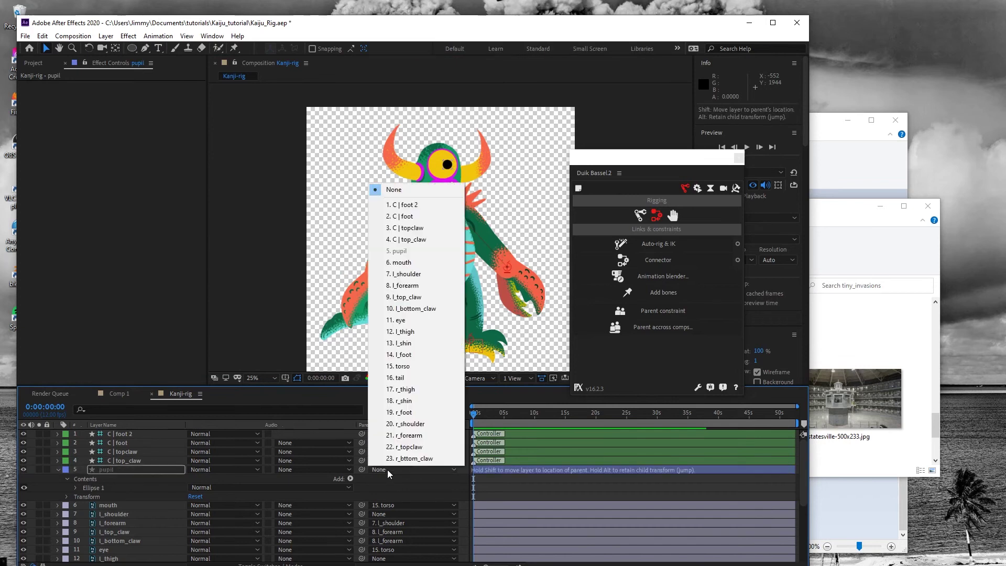
pyautogui.click(402, 322)
pyautogui.click(148, 471)
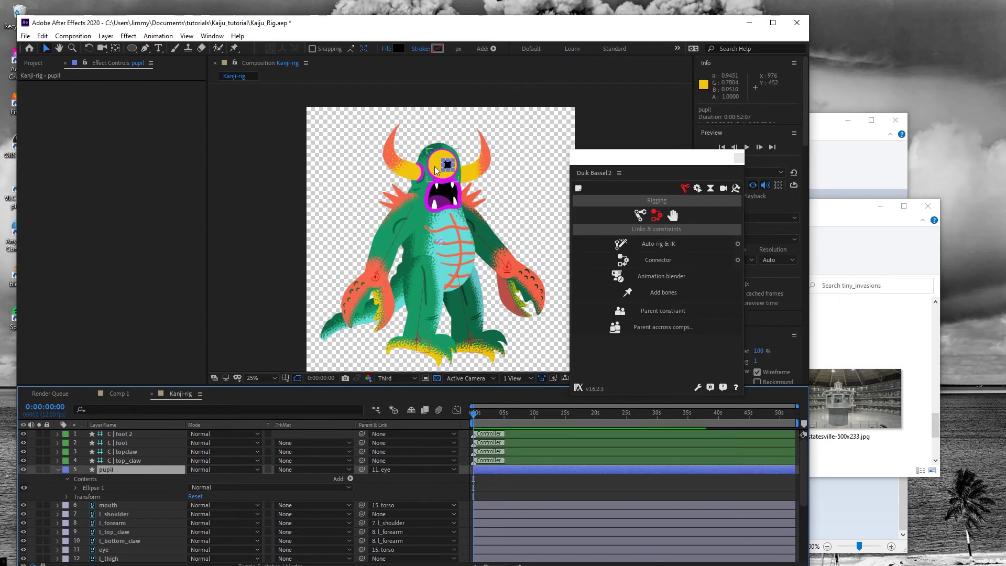
pyautogui.click(459, 258)
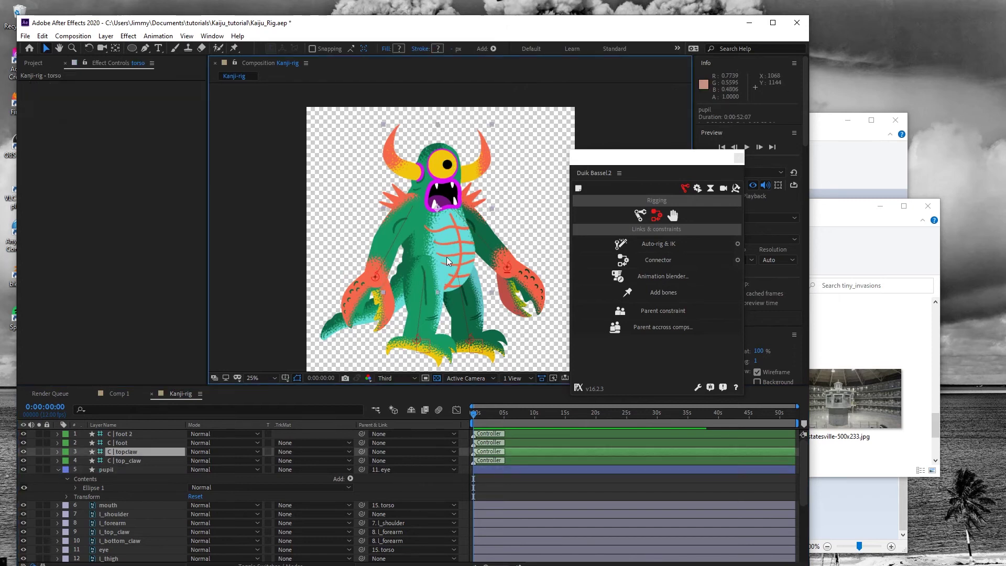
# Step: Parent l_shoulder, r_shoulder, l_thigh and r_thigh to the 15. torso layer
pyautogui.moveTo(446, 257)
pyautogui.mouseDown()
pyautogui.moveTo(455, 247)
pyautogui.moveTo(449, 255)
pyautogui.mouseUp()
pyautogui.hotkey('ctrl', 'z')
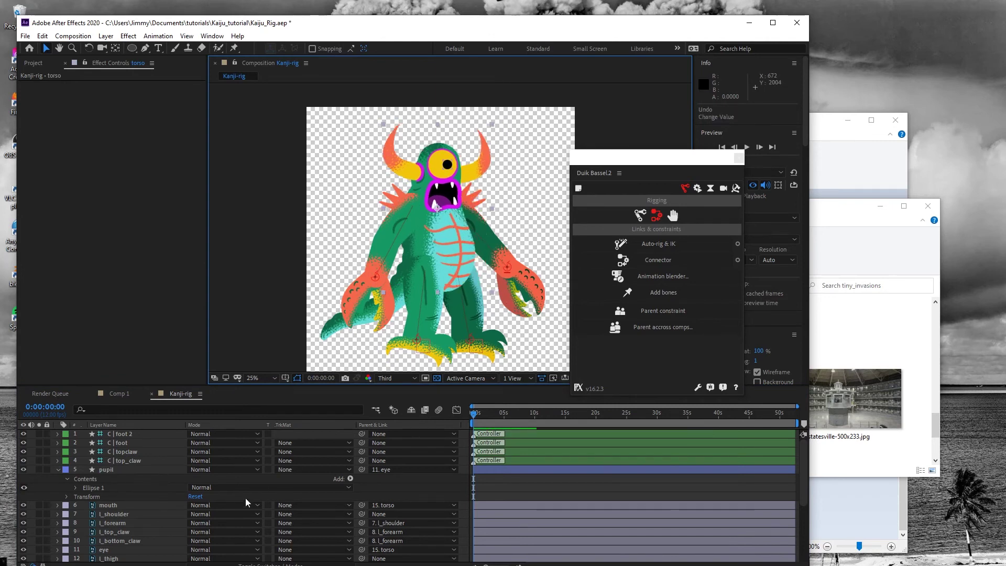
pyautogui.scroll(-3, 245, 498)
pyautogui.click(170, 442)
pyautogui.click(134, 461)
pyautogui.click(122, 434)
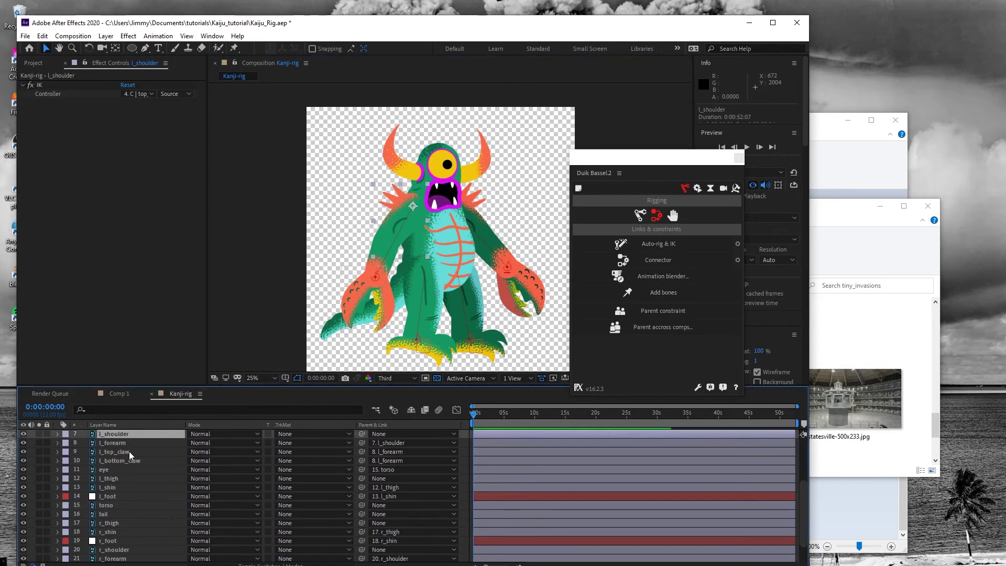
pyautogui.keyDown('ctrl'); pyautogui.click(128, 548); pyautogui.keyUp('ctrl')
pyautogui.scroll(-1, 132, 539)
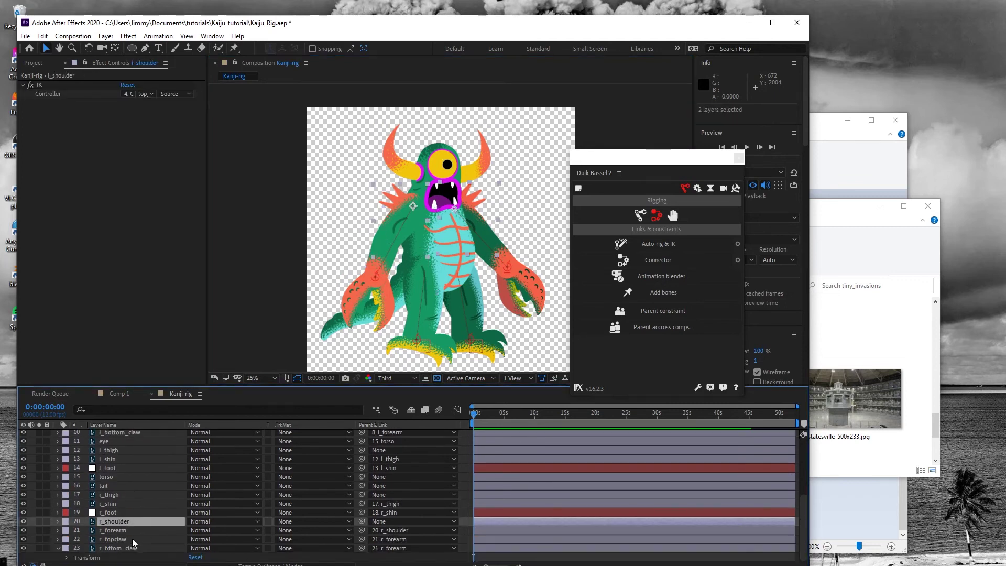
pyautogui.keyDown('ctrl'); pyautogui.click(121, 493); pyautogui.keyUp('ctrl')
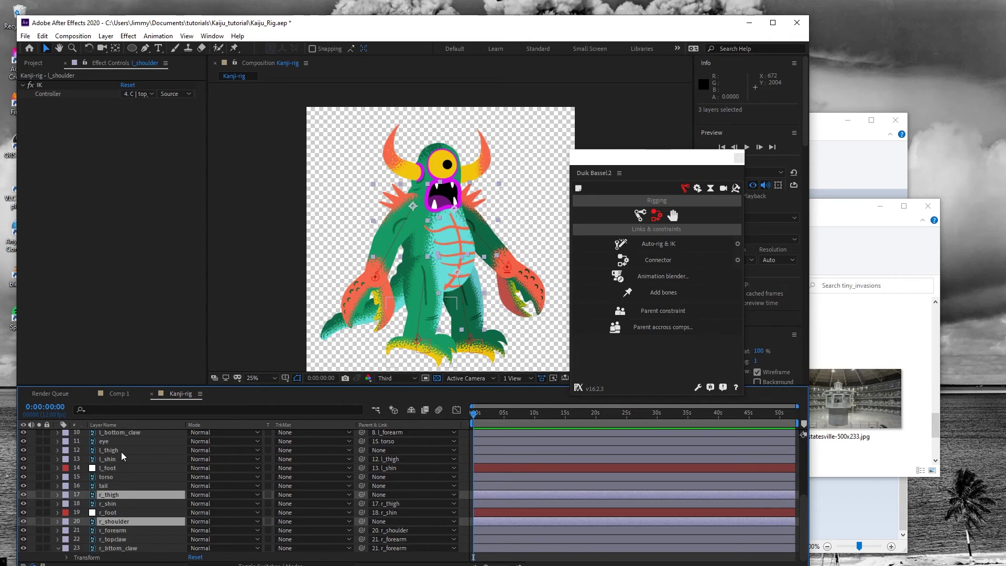
pyautogui.keyDown('ctrl'); pyautogui.click(121, 452); pyautogui.keyUp('ctrl')
pyautogui.click(385, 493)
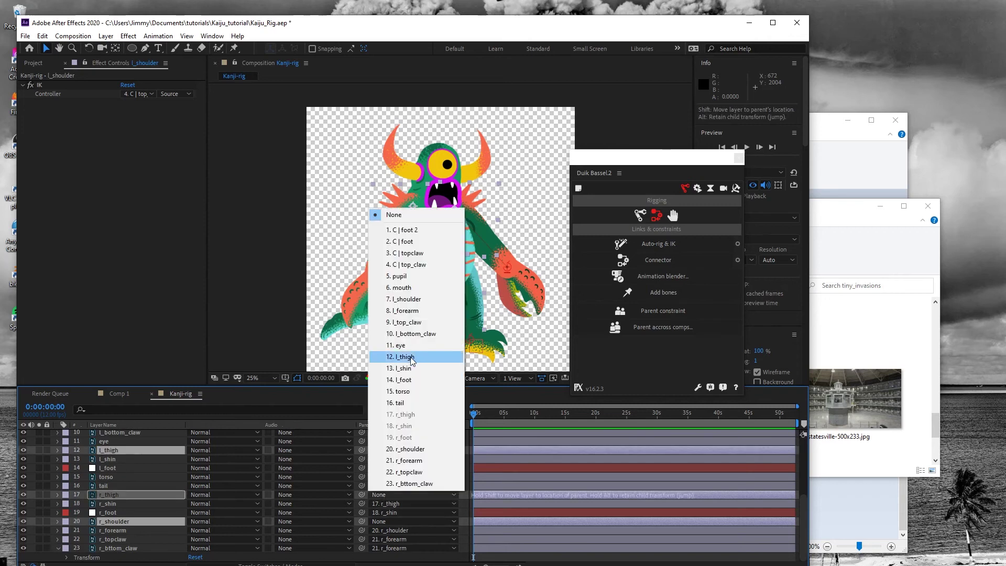
pyautogui.click(402, 391)
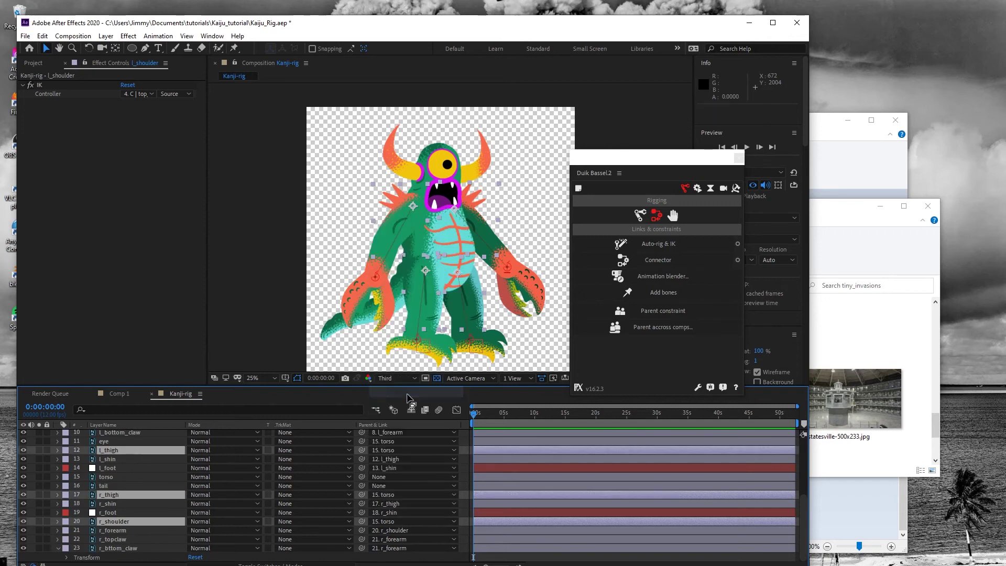
# Step: Swing the torso to confirm the limbs follow, then undo the test move
pyautogui.click(429, 241)
pyautogui.moveTo(448, 253)
pyautogui.mouseDown()
pyautogui.moveTo(414, 216)
pyautogui.moveTo(454, 244)
pyautogui.mouseUp()
pyautogui.hotkey('ctrl', 'z')
pyautogui.hotkey('ctrl', 'z')
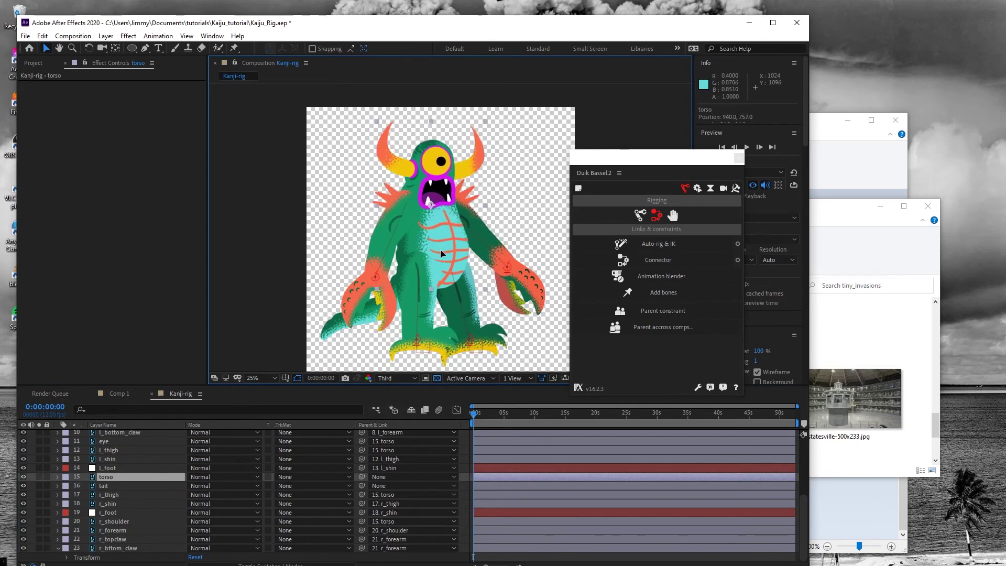
pyautogui.click(336, 331)
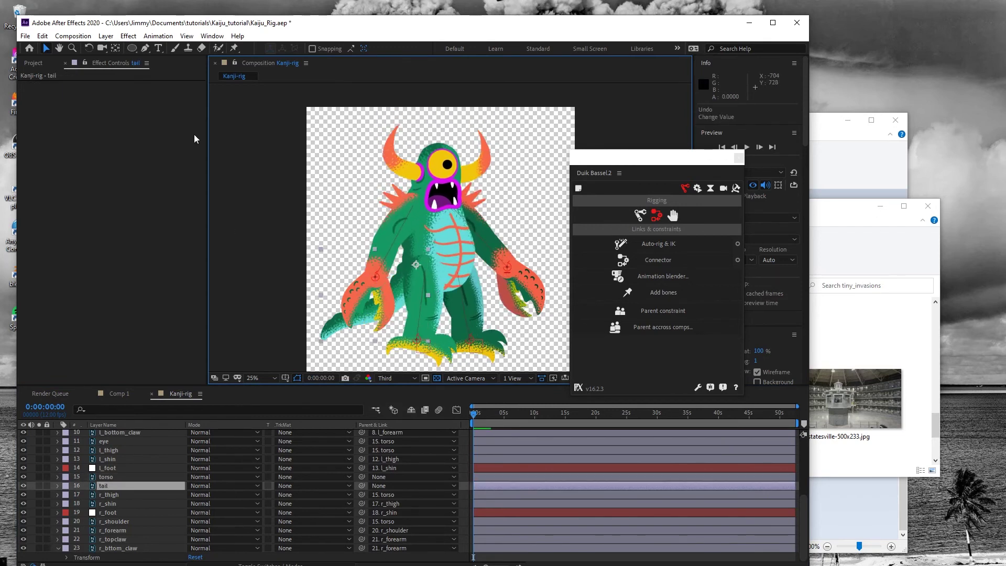
# Step: Place three puppet pins on the tail: near the torso, near the left claw, and at the tip
pyautogui.click(233, 49)
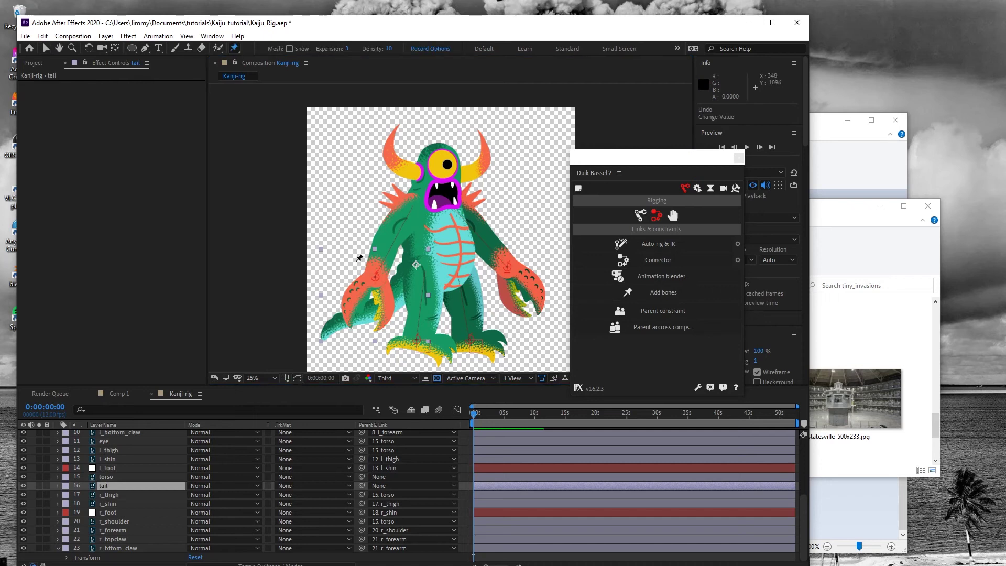
pyautogui.click(412, 271)
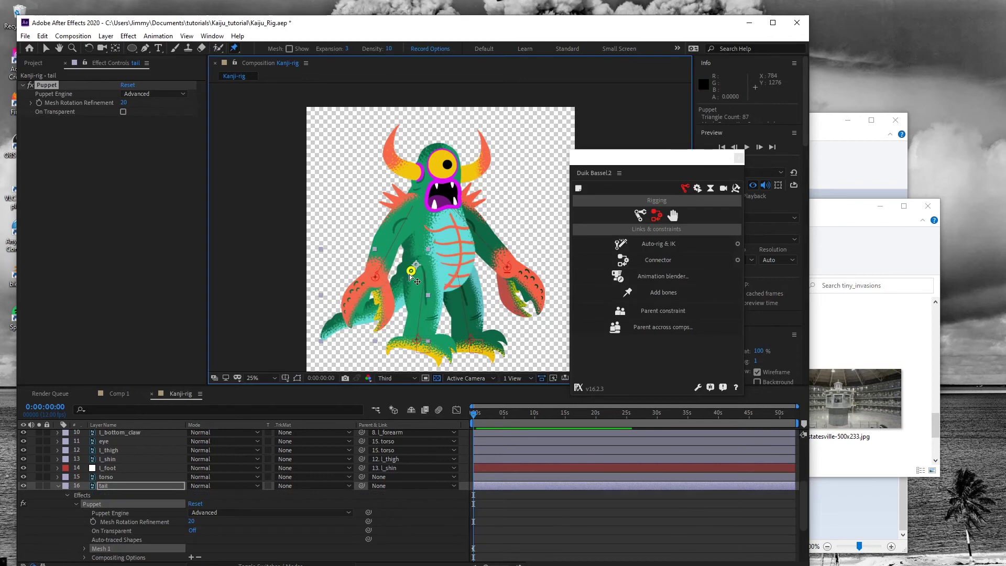
pyautogui.click(382, 307)
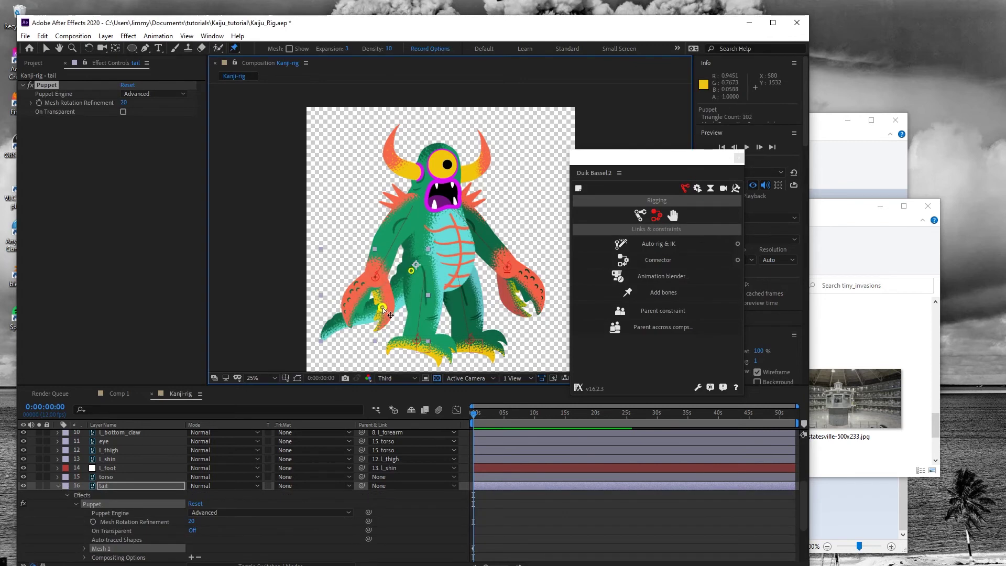
pyautogui.click(332, 329)
# Step: Expand Puppet > Mesh 1 > Deform and select Puppet Pins 1 to 3 together
pyautogui.click(76, 504)
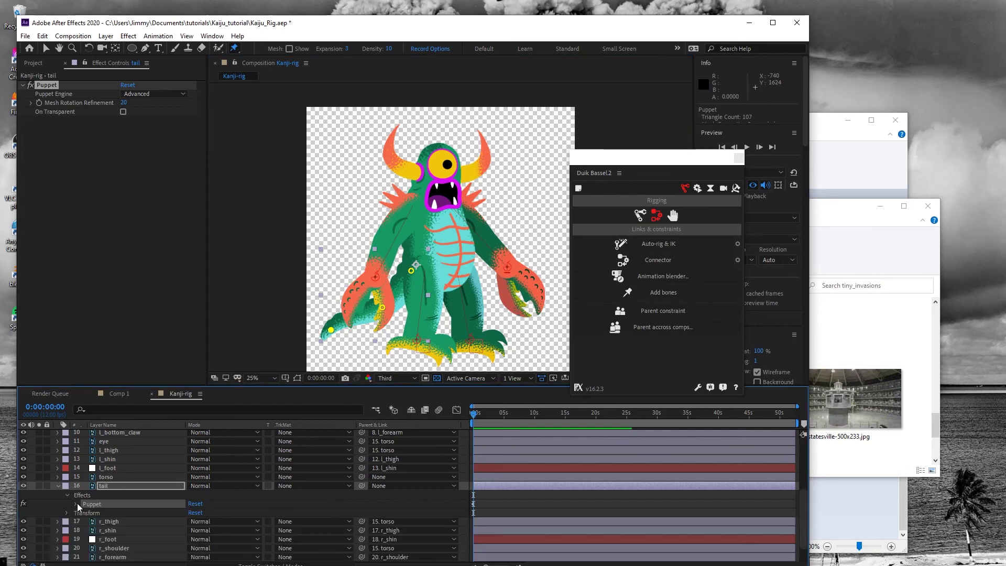
pyautogui.click(75, 504)
pyautogui.click(85, 549)
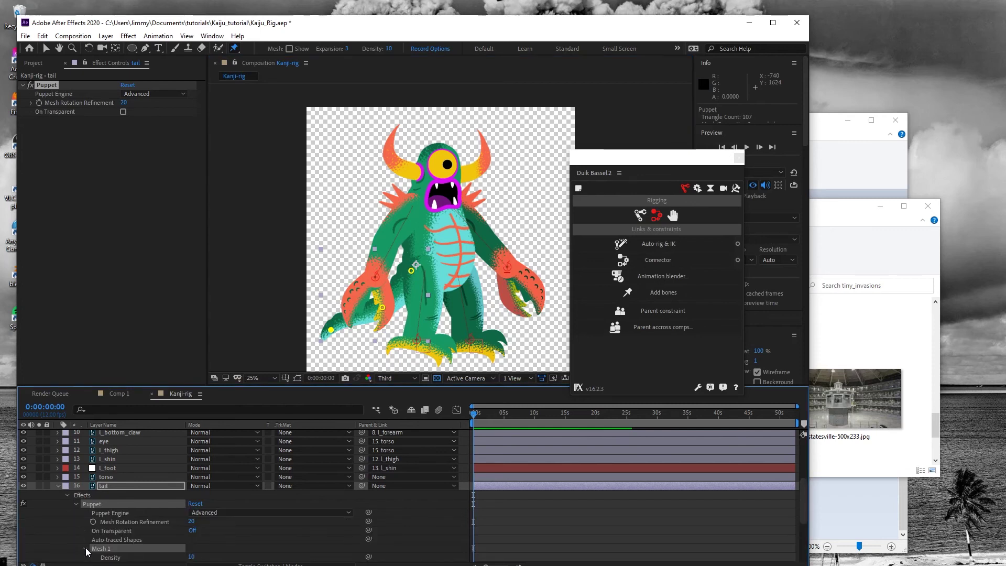
pyautogui.scroll(-2, 120, 547)
pyautogui.scroll(-2, 116, 556)
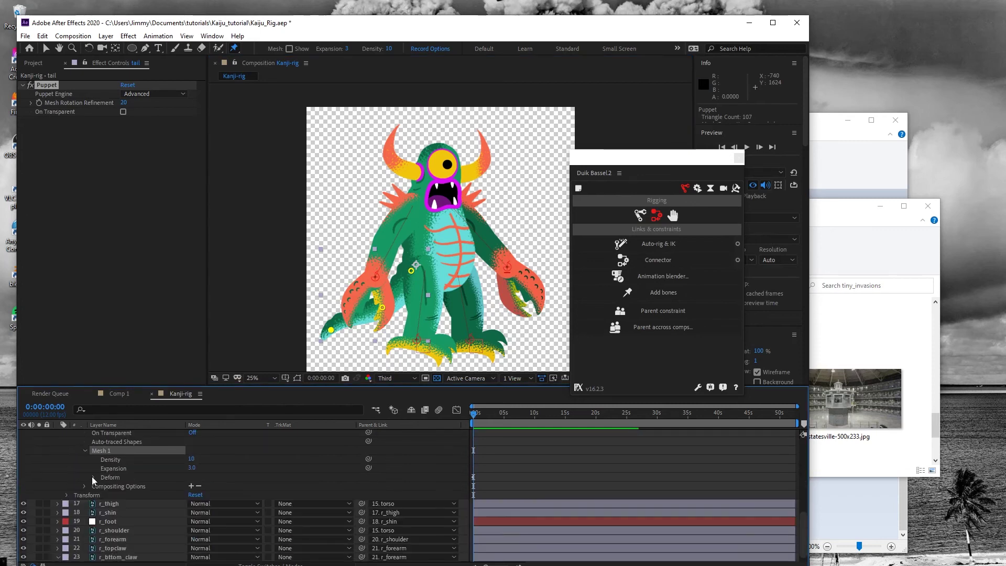
pyautogui.click(93, 477)
pyautogui.click(92, 476)
pyautogui.scroll(4, 127, 460)
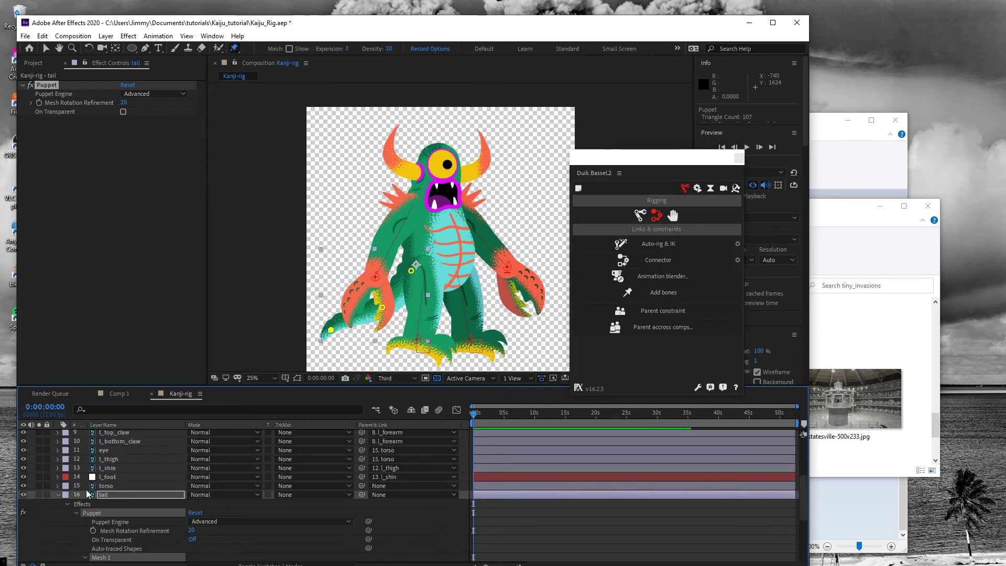
pyautogui.scroll(-2, 90, 546)
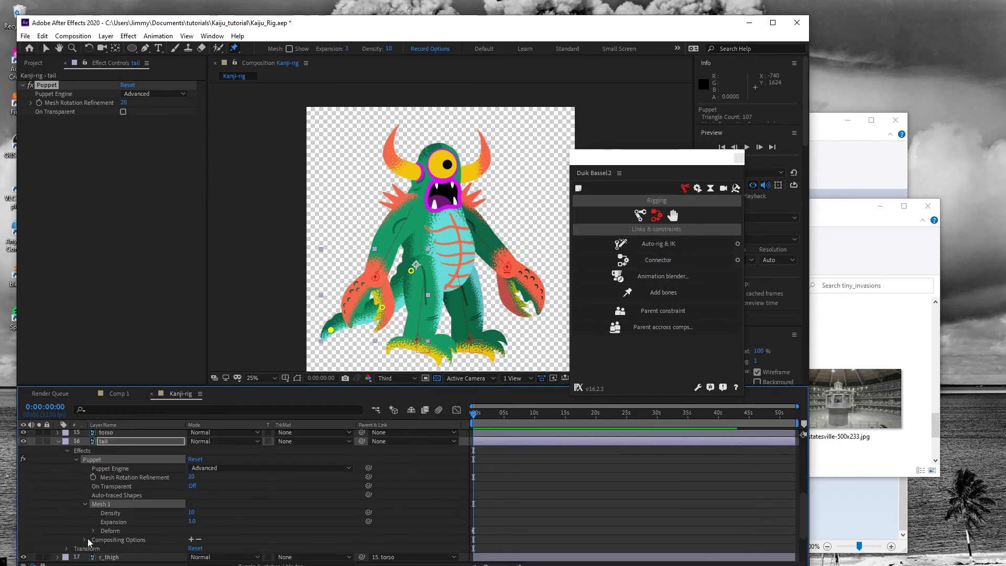
pyautogui.click(85, 504)
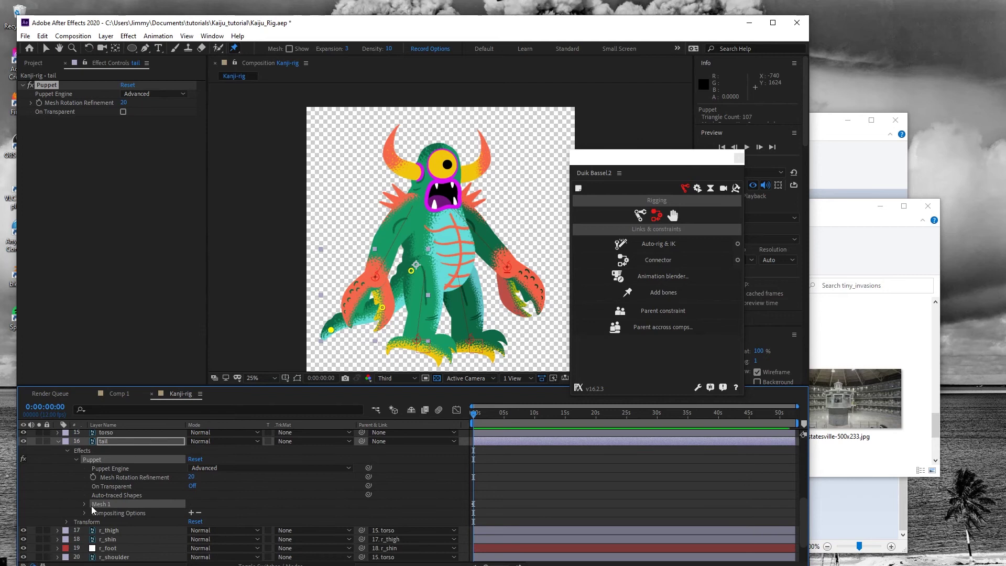
pyautogui.click(87, 505)
pyautogui.click(93, 531)
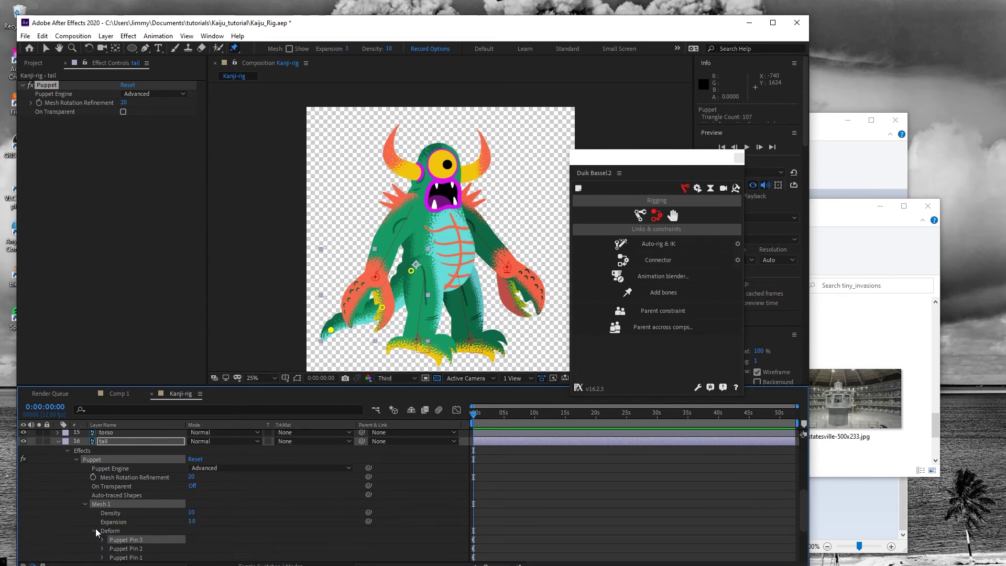
pyautogui.click(135, 540)
pyautogui.keyDown('shift'); pyautogui.click(136, 557); pyautogui.keyUp('shift')
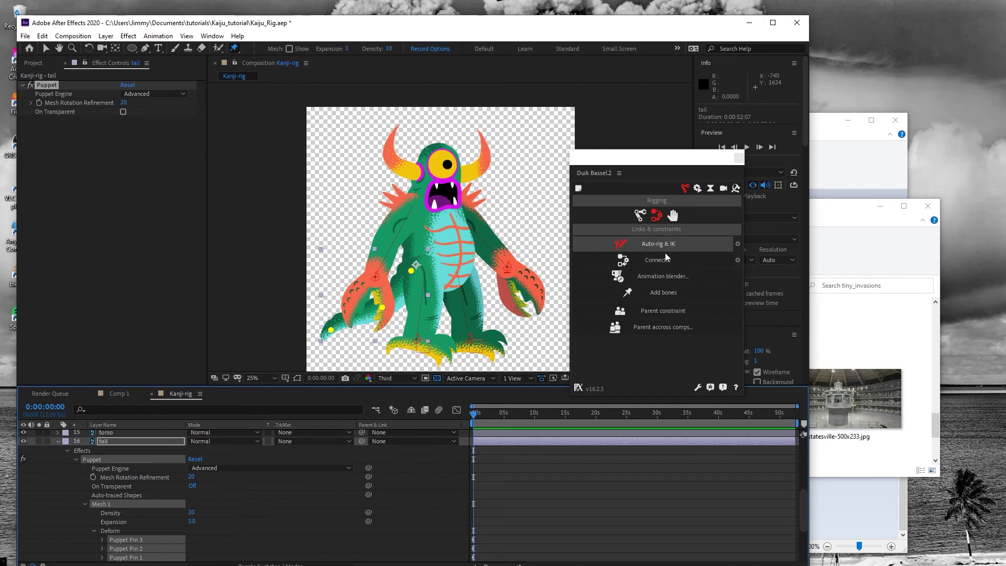
# Step: Add Duik bones to the three tail pins, test the tip bone, and save the project
pyautogui.click(662, 294)
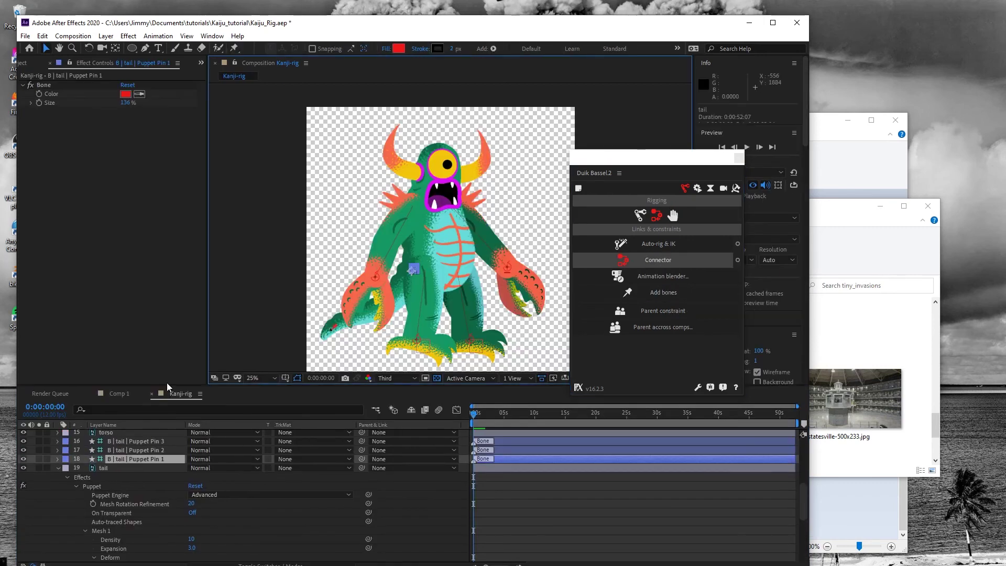
pyautogui.click(58, 468)
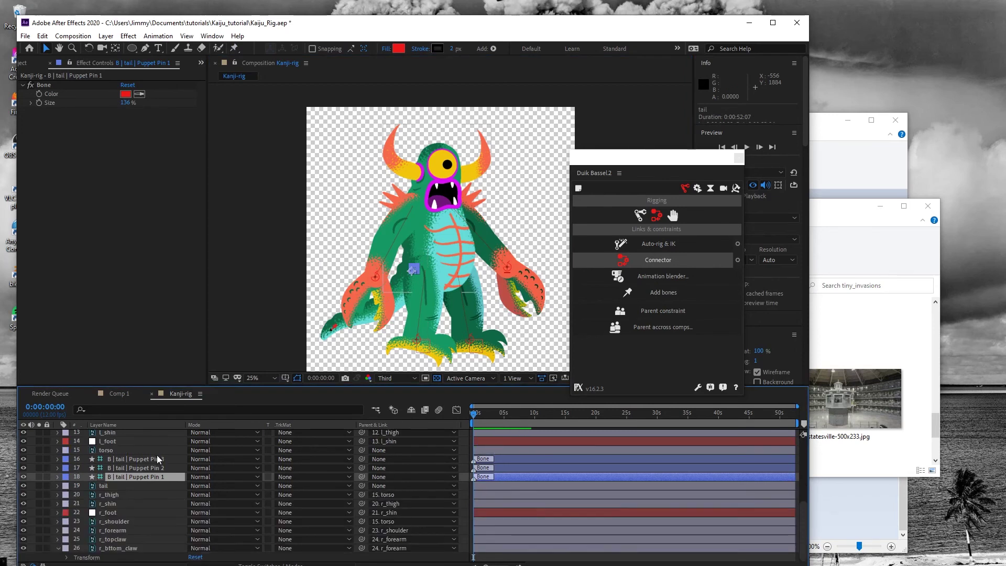
pyautogui.click(332, 320)
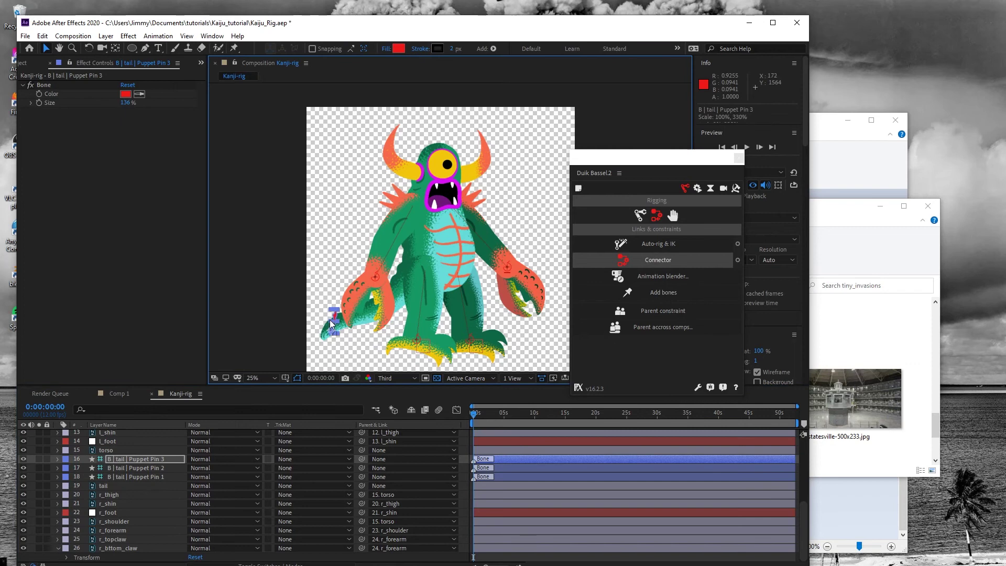
pyautogui.moveTo(330, 323)
pyautogui.mouseDown()
pyautogui.moveTo(330, 331)
pyautogui.moveTo(331, 315)
pyautogui.mouseUp()
pyautogui.hotkey('ctrl', 'z')
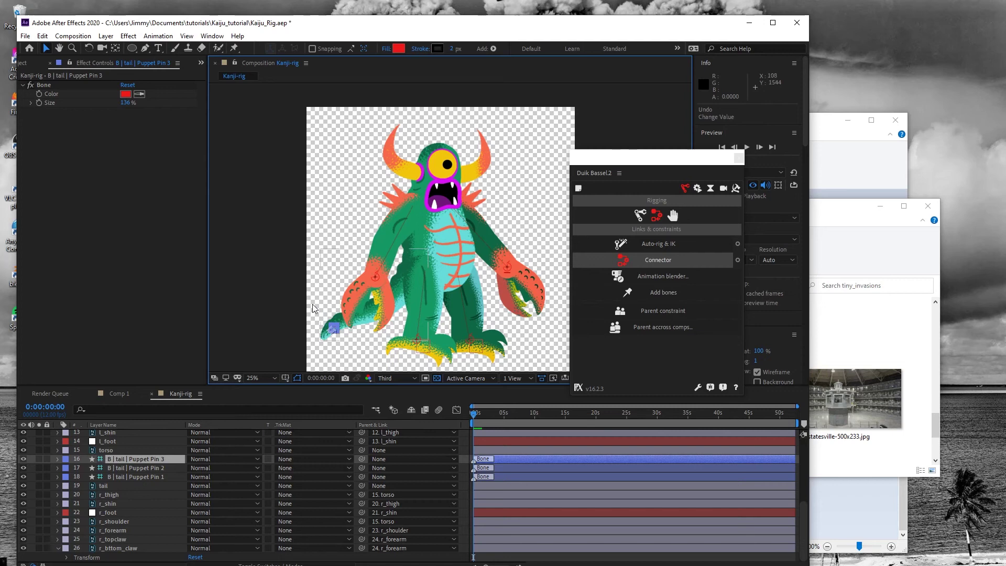
pyautogui.click(26, 36)
pyautogui.click(37, 131)
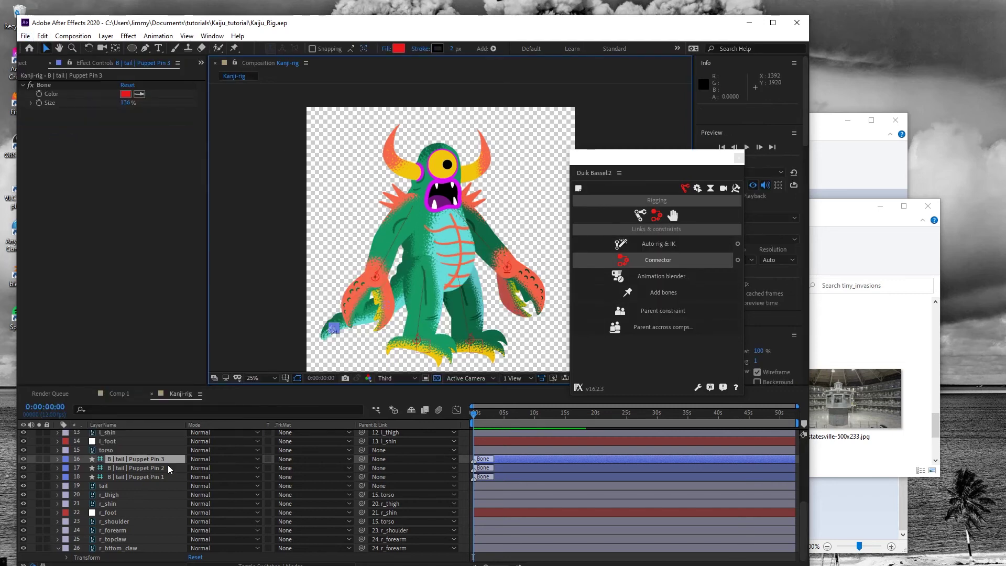
# Step: Auto-rig the three tail bones with IK and test-bend the tail, then undo
pyautogui.keyDown('ctrl'); pyautogui.click(147, 468); pyautogui.keyUp('ctrl')
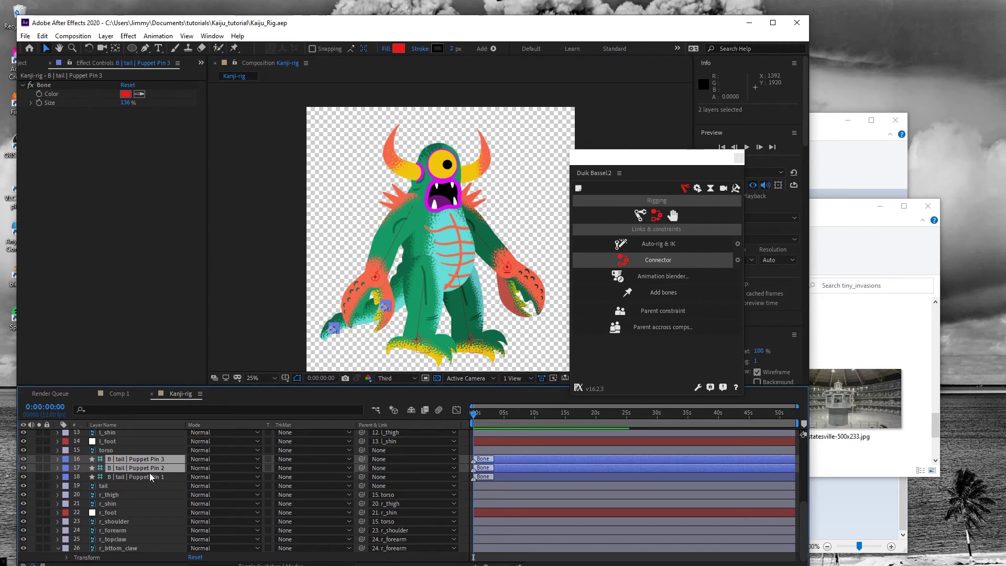
pyautogui.keyDown('ctrl'); pyautogui.click(151, 477); pyautogui.keyUp('ctrl')
pyautogui.click(669, 245)
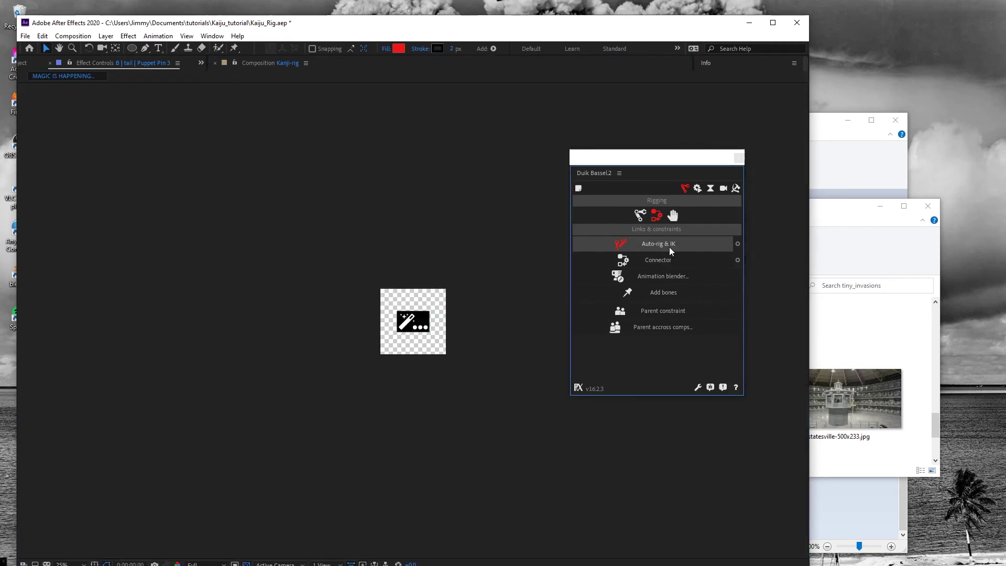
pyautogui.moveTo(332, 334); pyautogui.dragTo(326, 307)
pyautogui.hotkey('ctrl', 'z')
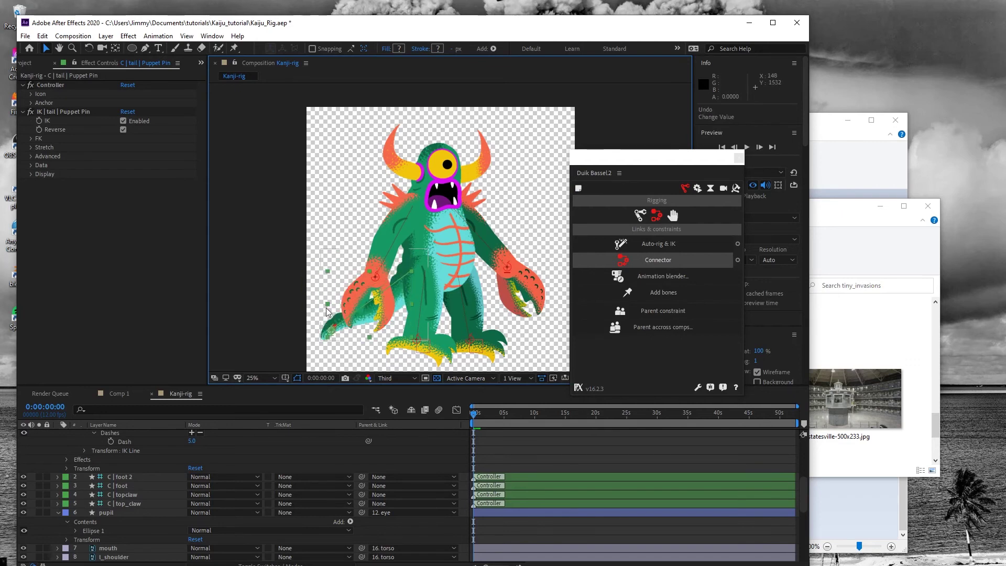
# Step: Parent the B | tail | Puppet Pin 1 bone to the torso and test that the tail follows
pyautogui.scroll(-2, 132, 508)
pyautogui.scroll(-2, 133, 516)
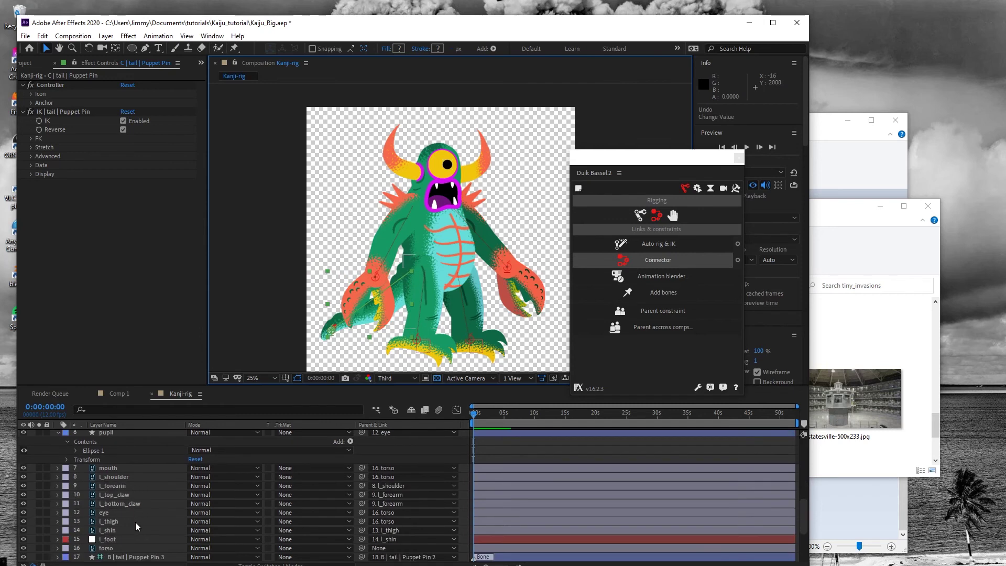
pyautogui.scroll(-3, 133, 514)
pyautogui.click(153, 457)
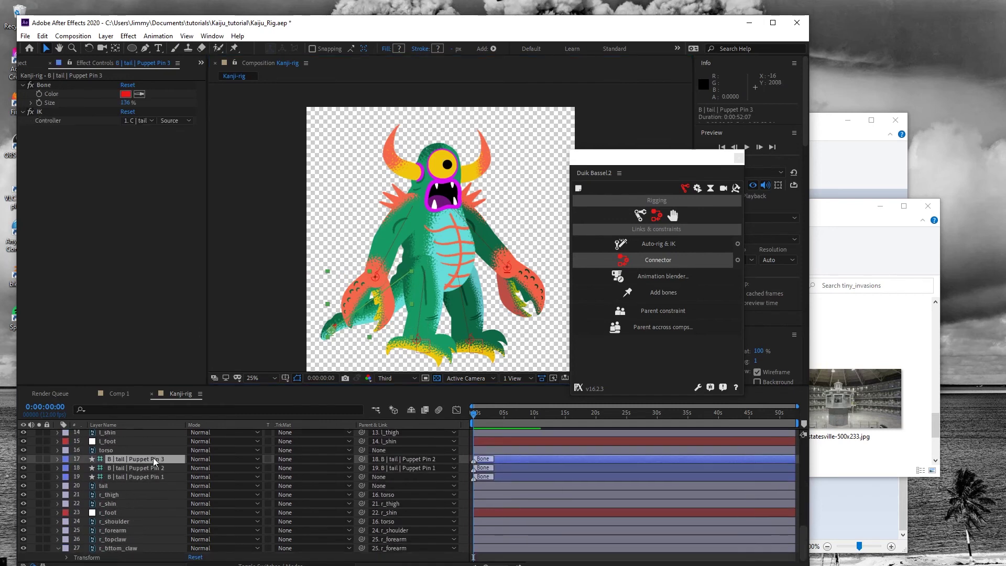
pyautogui.click(153, 477)
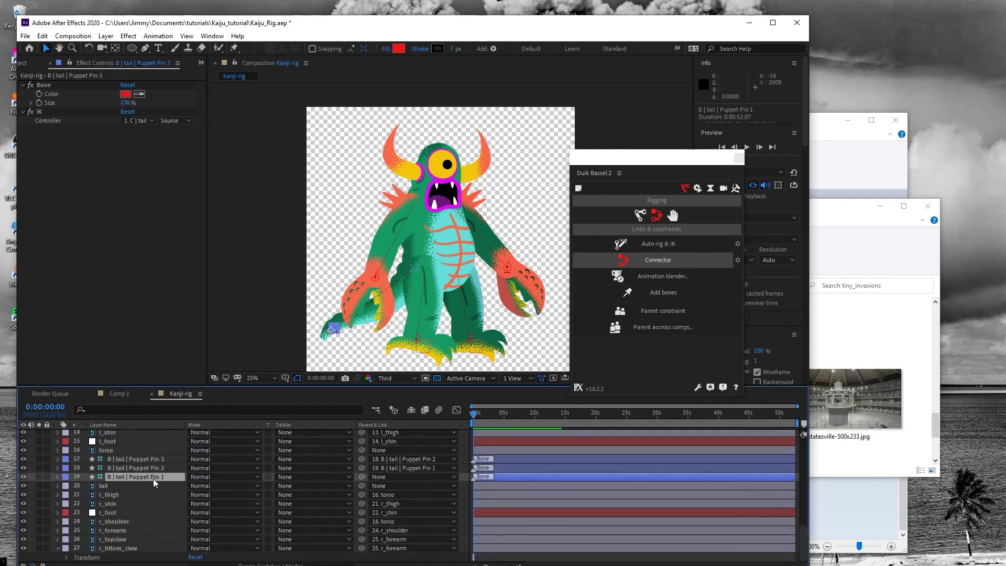
pyautogui.click(386, 475)
pyautogui.click(428, 337)
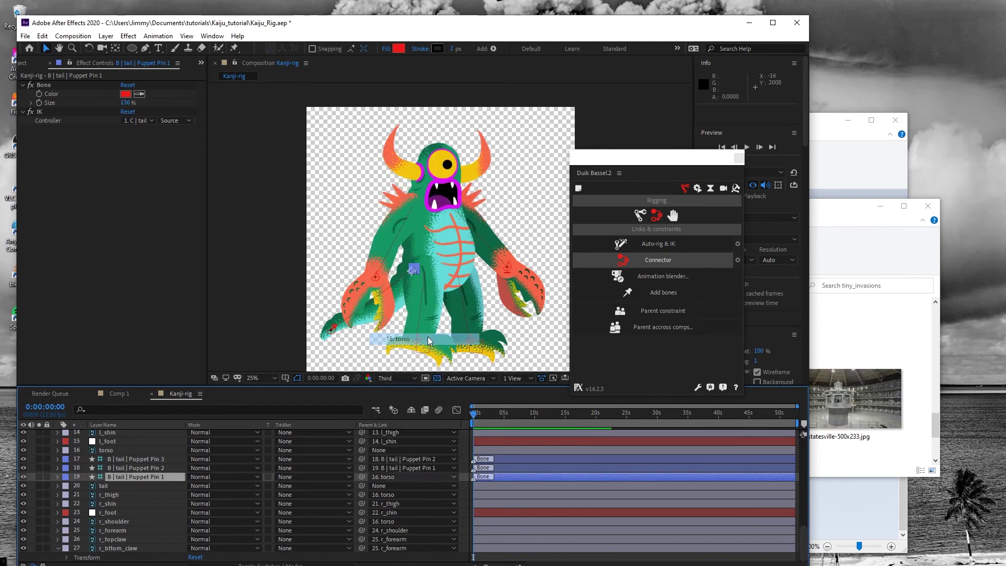
pyautogui.click(448, 248)
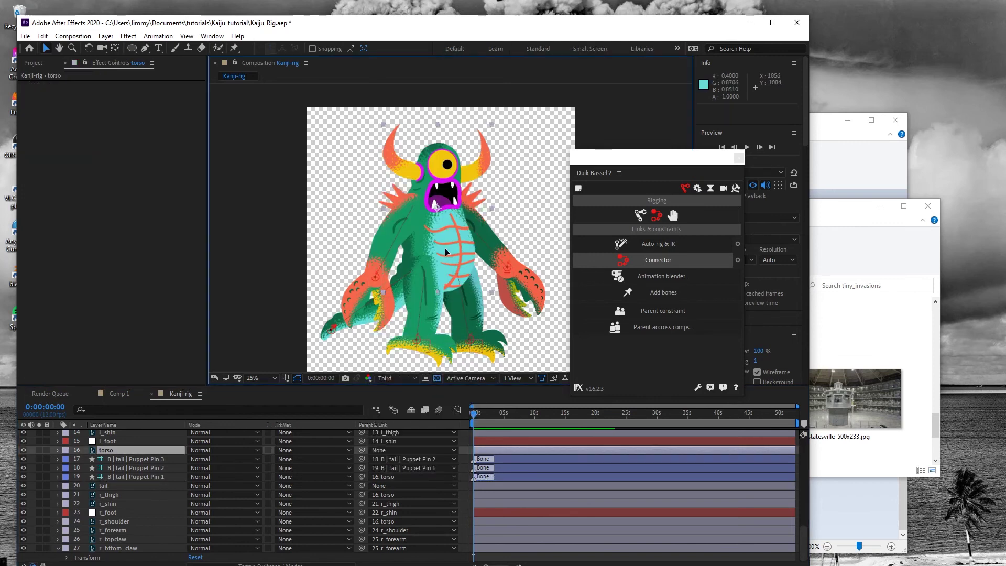
pyautogui.moveTo(448, 247)
pyautogui.mouseDown()
pyautogui.moveTo(473, 240)
pyautogui.moveTo(435, 229)
pyautogui.moveTo(454, 242)
pyautogui.mouseUp()
# Step: Activate the Pen tool, zoom the viewer to 100% over the monster's eye, and select the eye layer
pyautogui.click(147, 48)
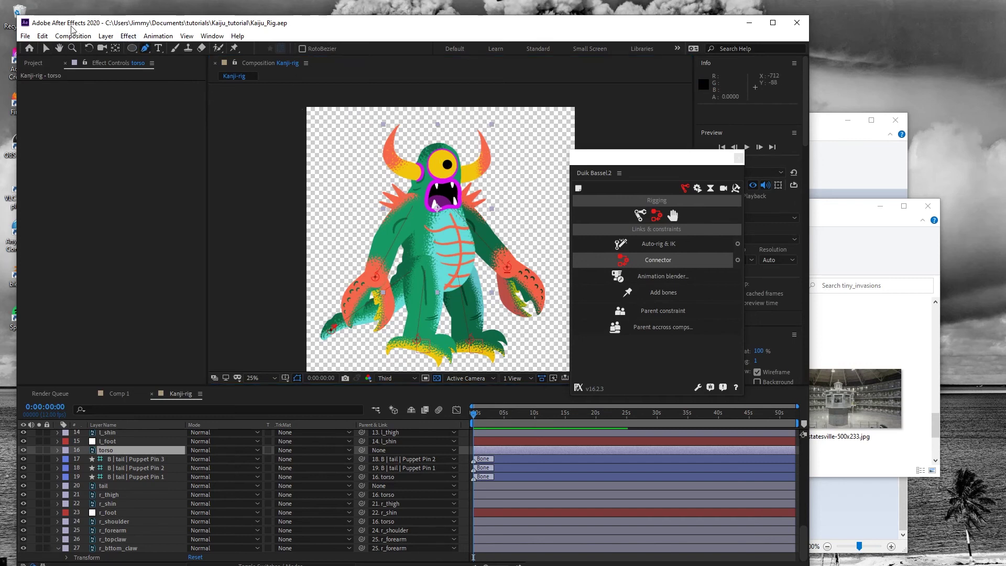
pyautogui.press('/')
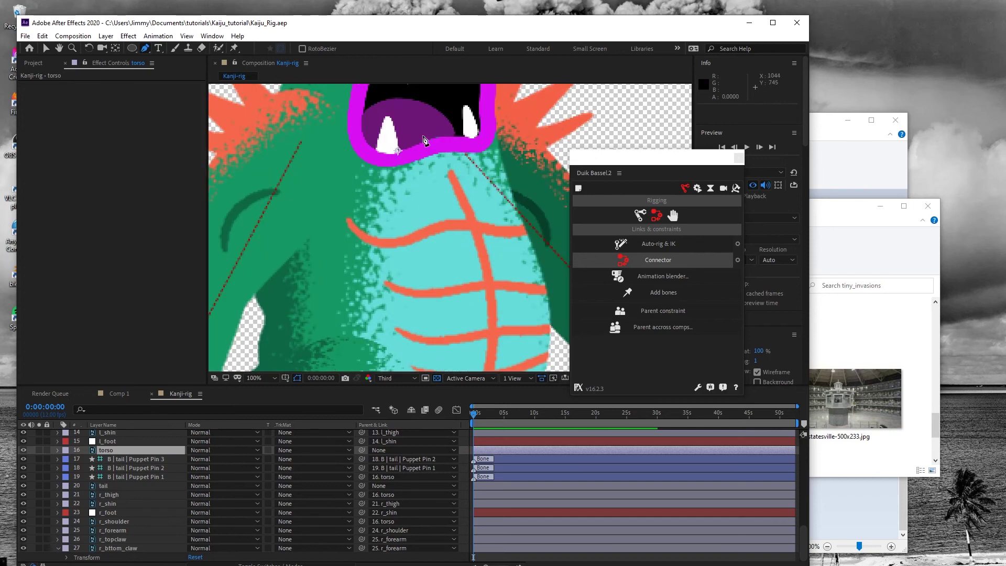
pyautogui.scroll(-10, 444, 141)
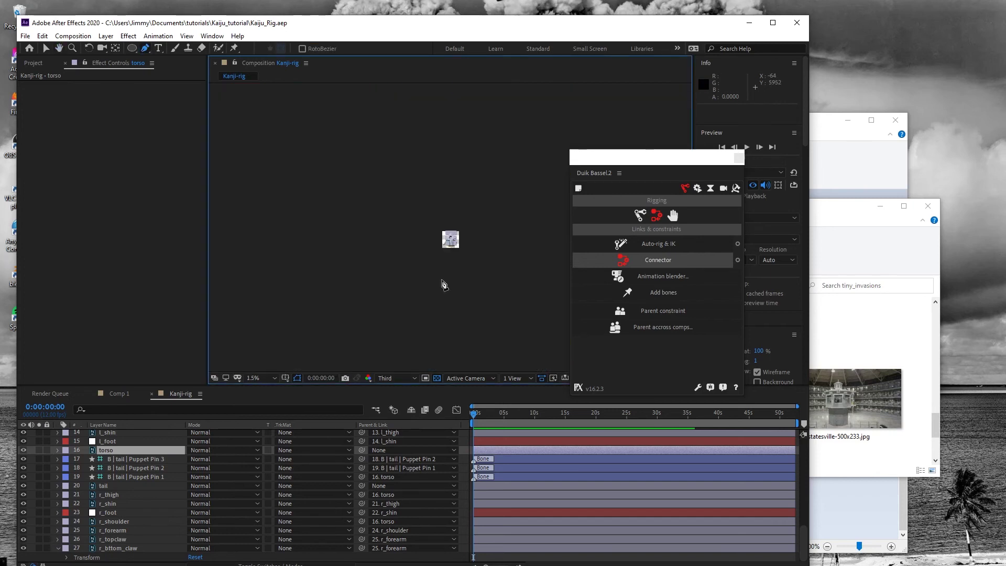
pyautogui.scroll(5, 445, 286)
pyautogui.press('/')
pyautogui.scroll(10, 118, 464)
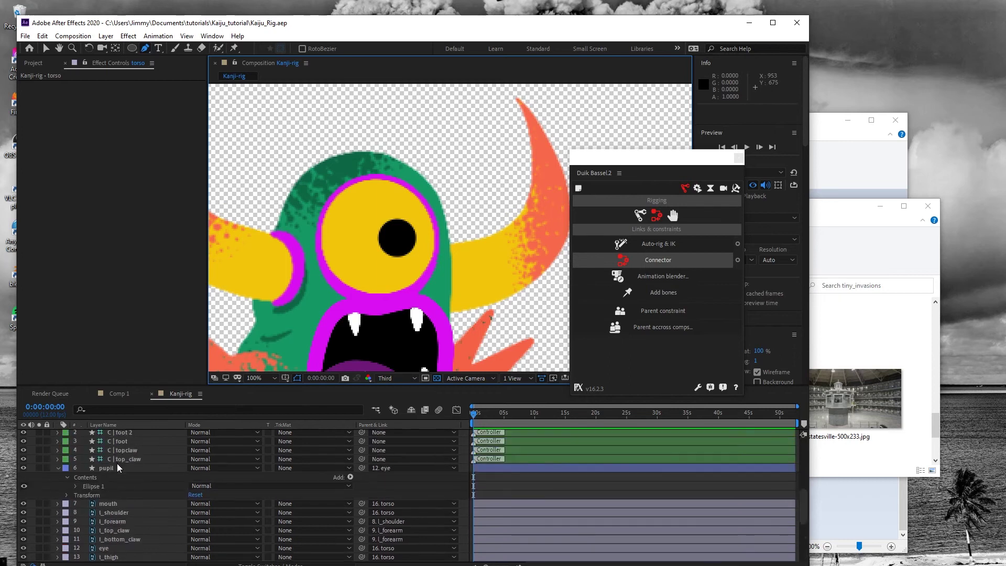
pyautogui.scroll(-4, 117, 467)
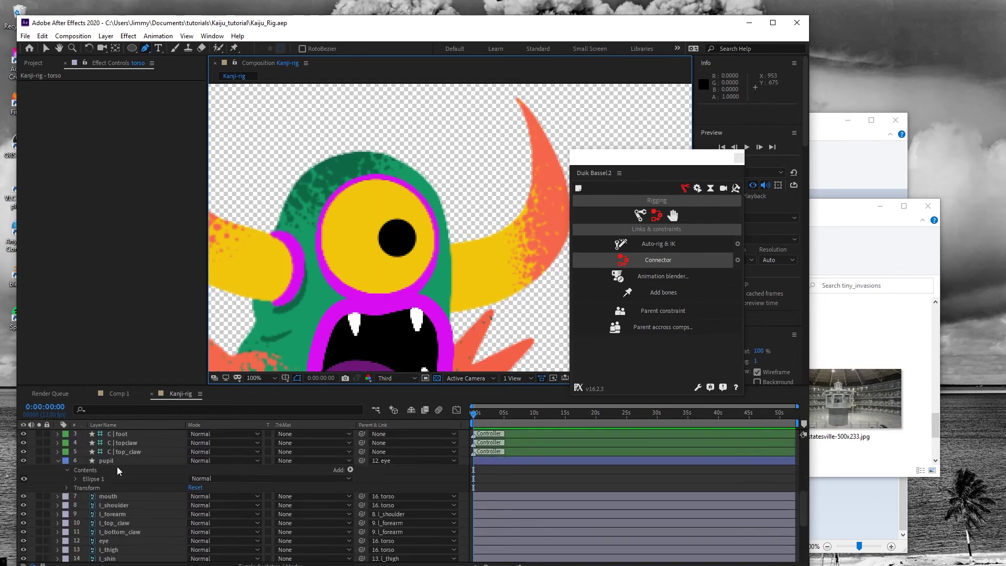
pyautogui.click(119, 541)
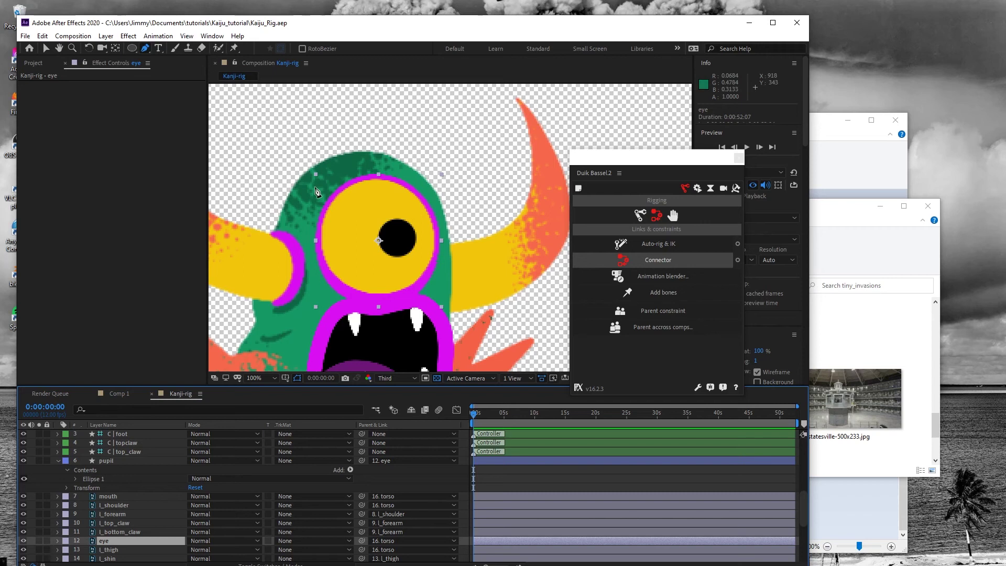
# Step: Create a new shape layer and draw a curved brow path across the eye
pyautogui.click(106, 36)
pyautogui.moveTo(157, 48)
pyautogui.click(279, 106)
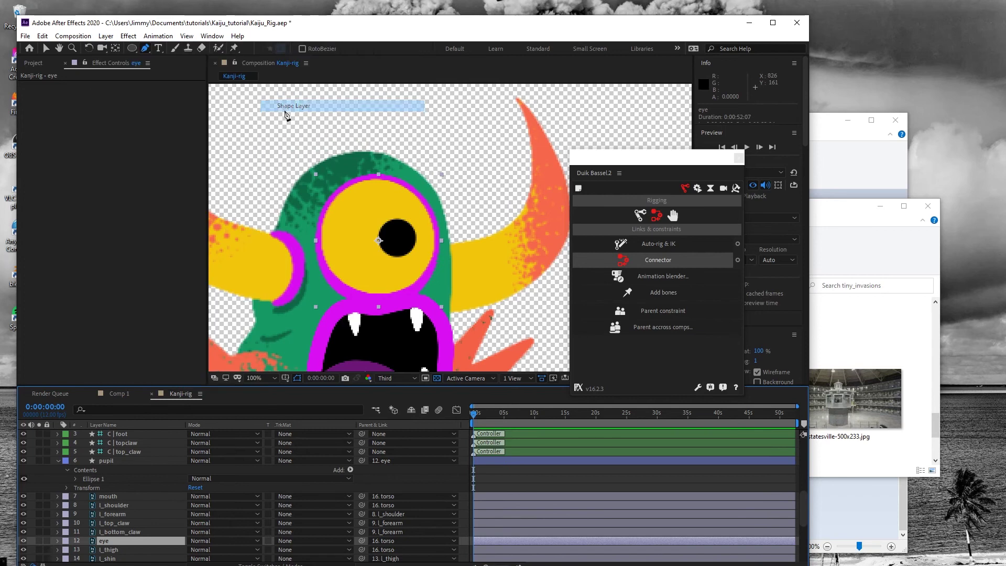
pyautogui.press('g')
pyautogui.moveTo(307, 193)
pyautogui.mouseDown()
pyautogui.moveTo(402, 211)
pyautogui.moveTo(462, 180)
pyautogui.mouseUp()
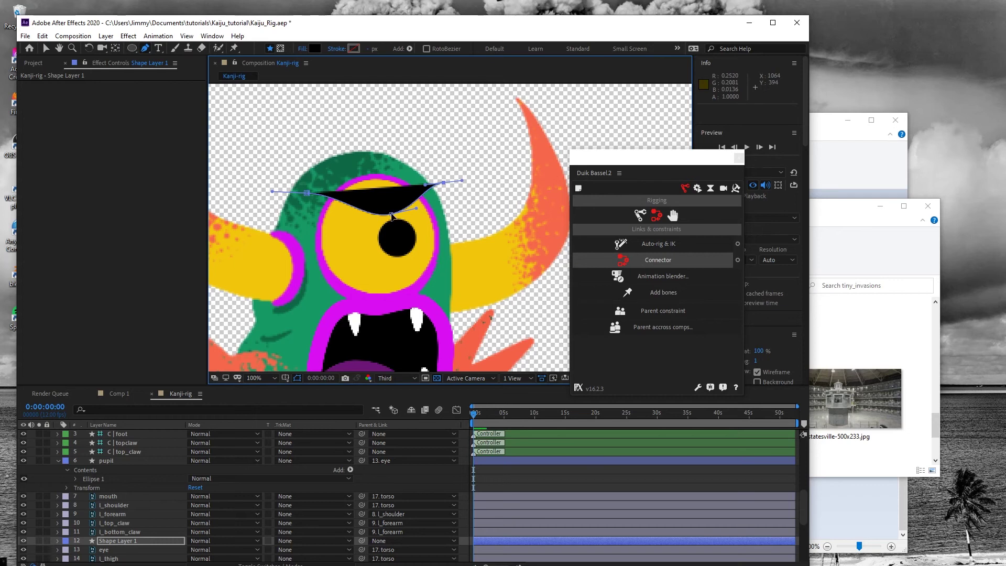
pyautogui.moveTo(391, 216); pyautogui.dragTo(391, 205)
# Step: Set the brow to no fill and a green stroke sampled from the body (#179A65)
pyautogui.click(301, 49)
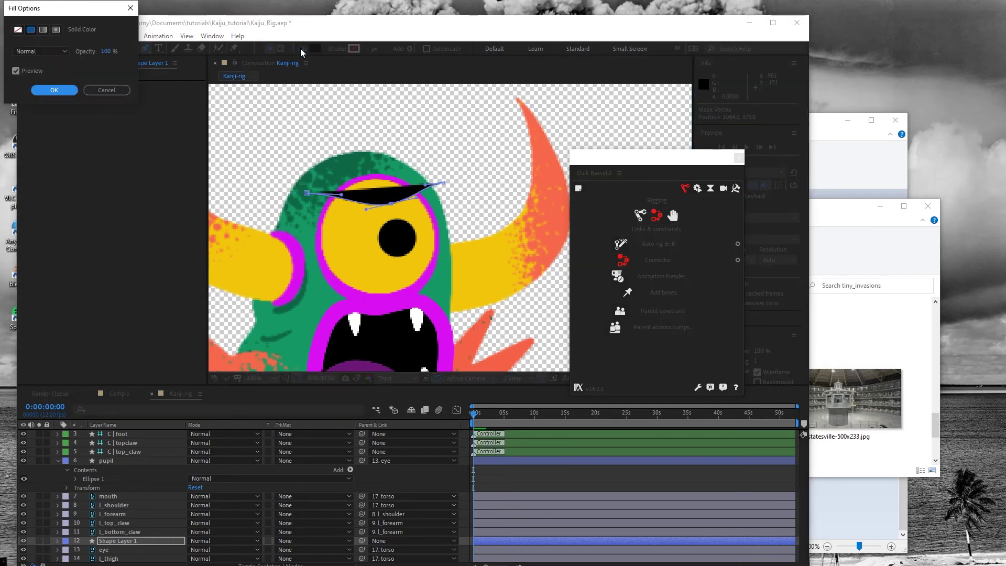
pyautogui.click(19, 30)
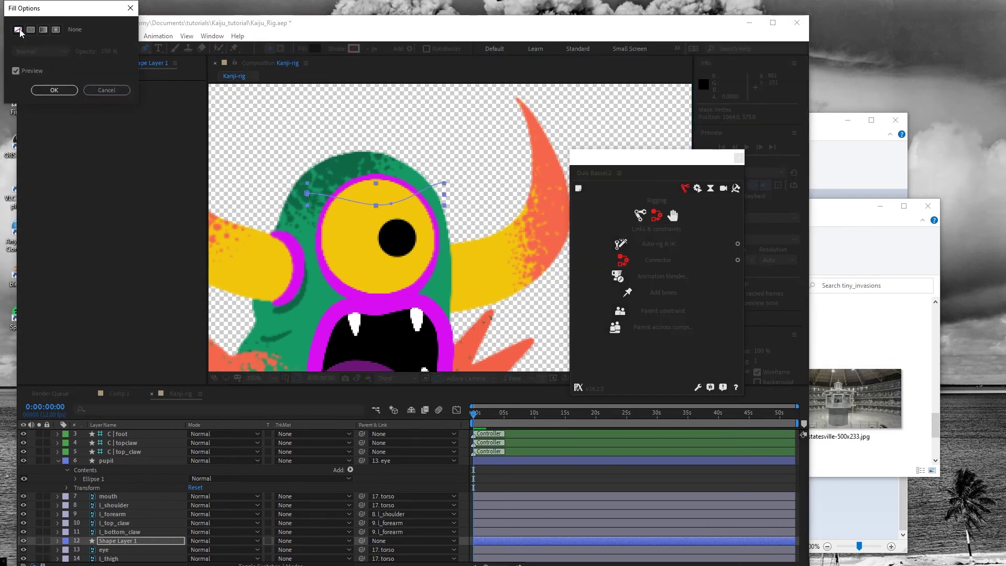
pyautogui.click(54, 90)
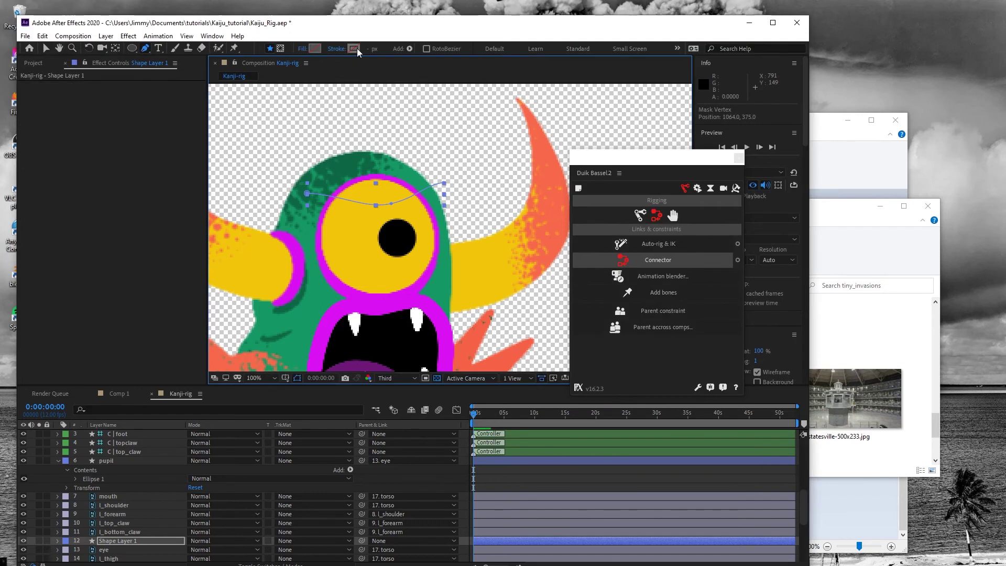
pyautogui.click(355, 48)
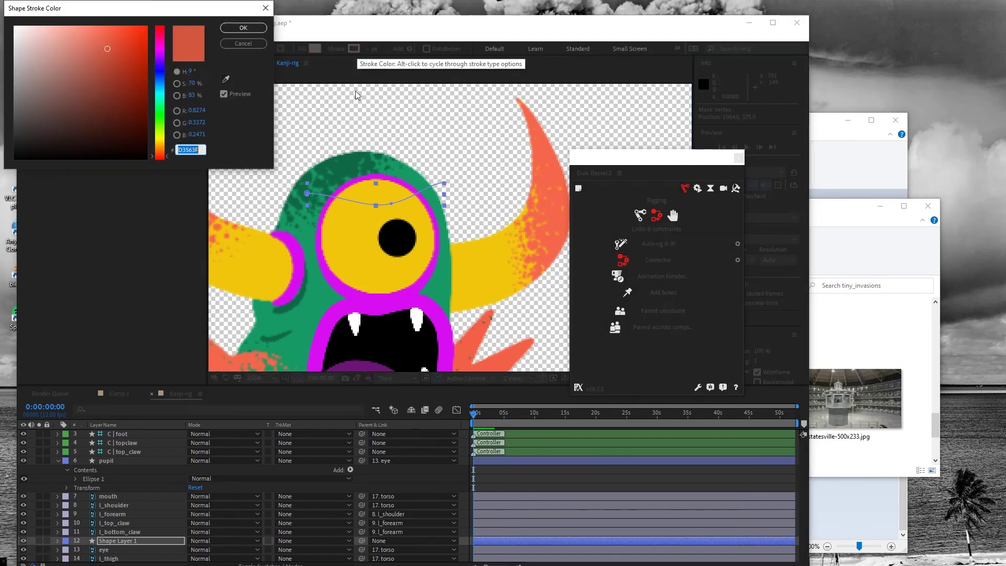
pyautogui.click(225, 79)
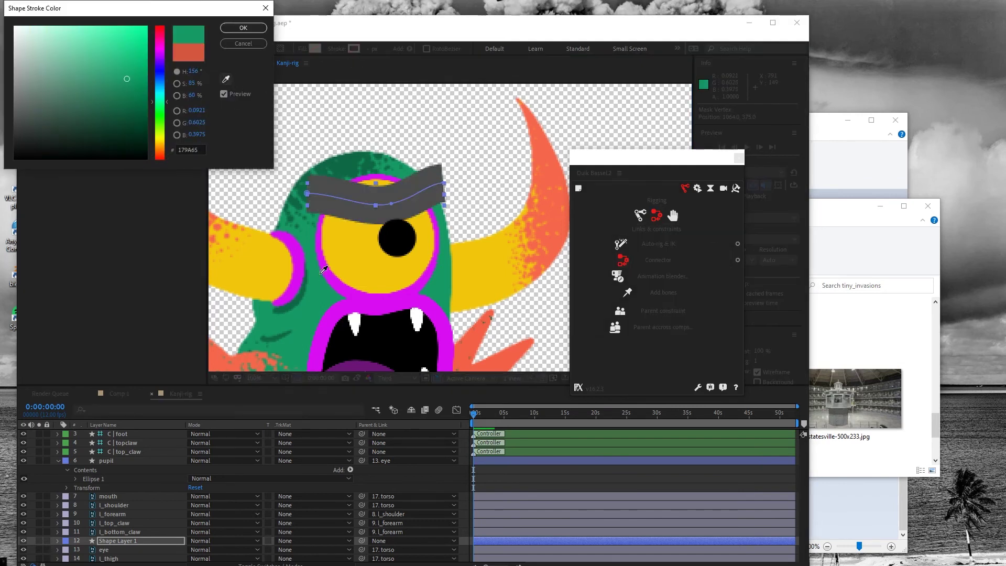
pyautogui.click(235, 30)
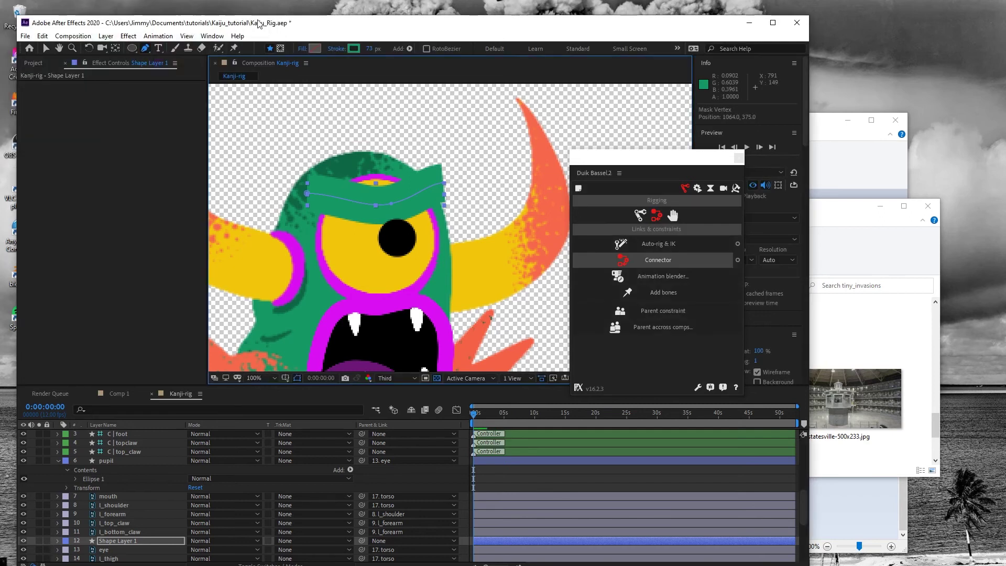
# Step: Give the green brow stroke round caps using the ButtCapper.jsxbin script
pyautogui.click(212, 35)
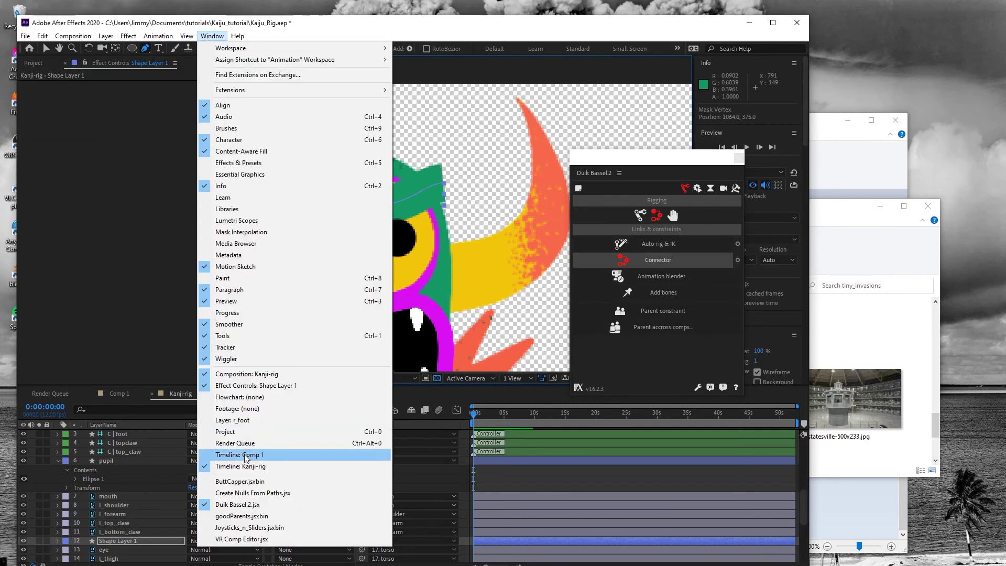
pyautogui.click(251, 481)
pyautogui.click(746, 179)
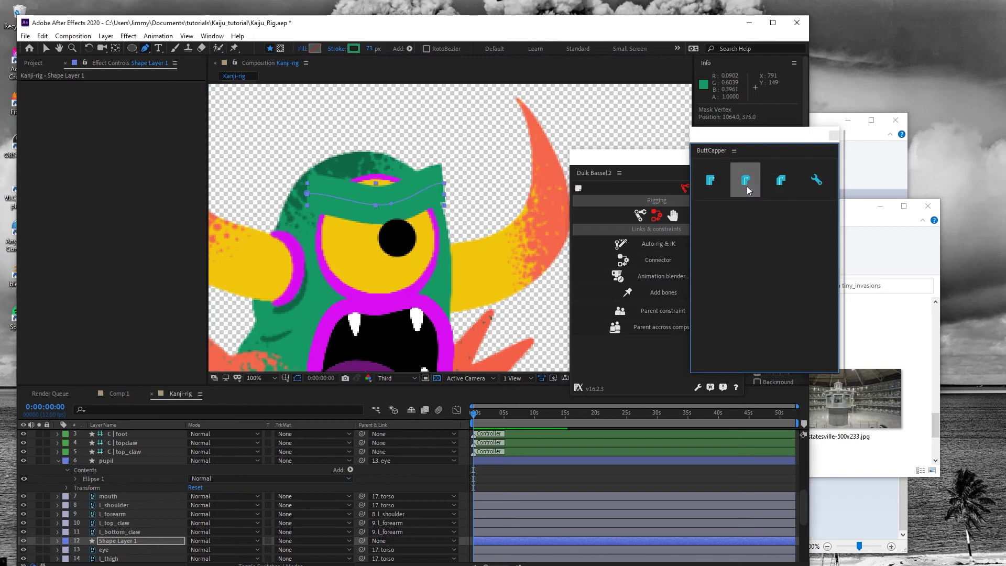
pyautogui.moveTo(764, 137)
pyautogui.mouseDown()
pyautogui.moveTo(858, 134)
pyautogui.moveTo(846, 124)
pyautogui.moveTo(850, 253)
pyautogui.mouseUp()
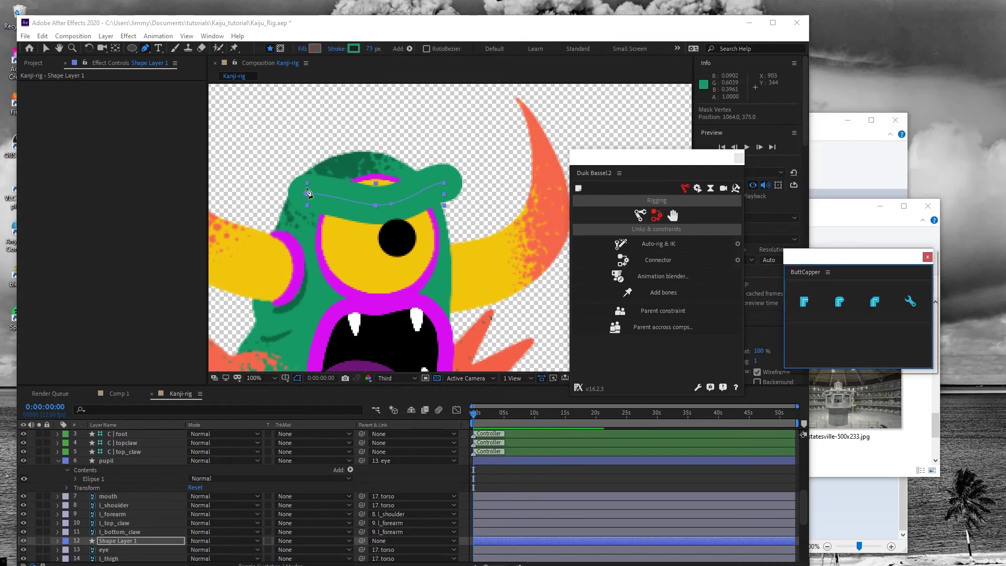
# Step: Expand Shape Layer 1 > Contents > Shape 1 > Path 1 and select its Path property
pyautogui.click(44, 48)
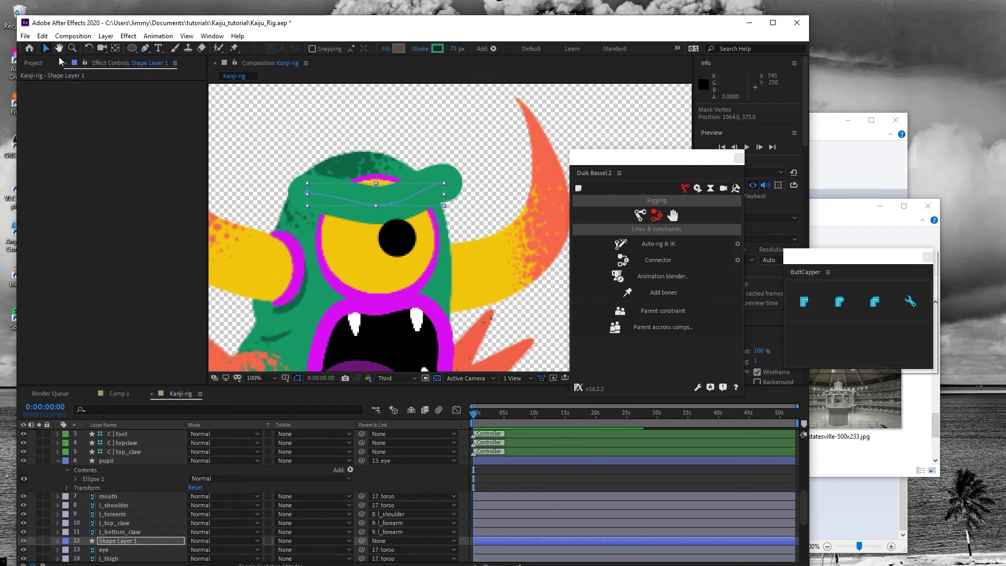
pyautogui.click(57, 541)
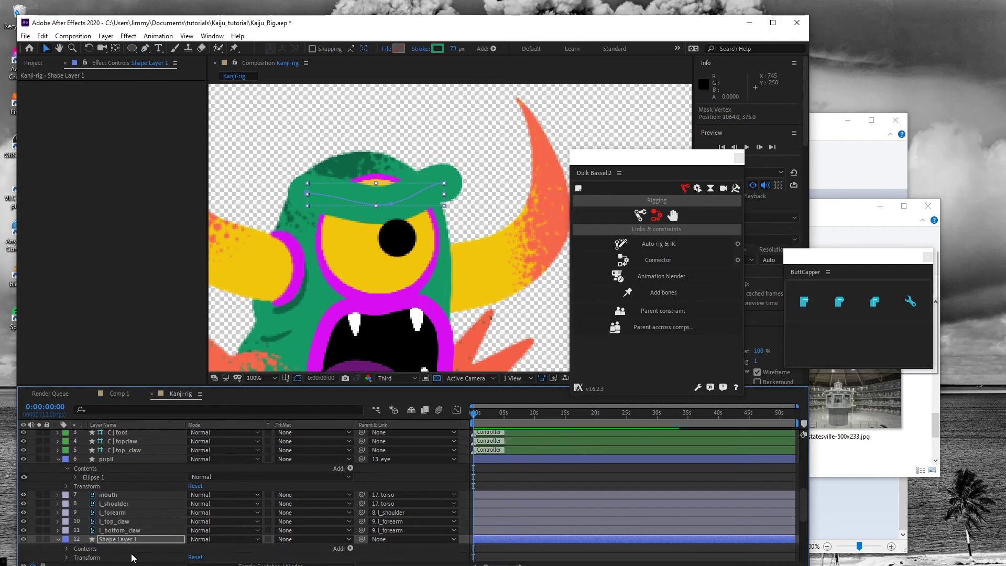
pyautogui.click(66, 549)
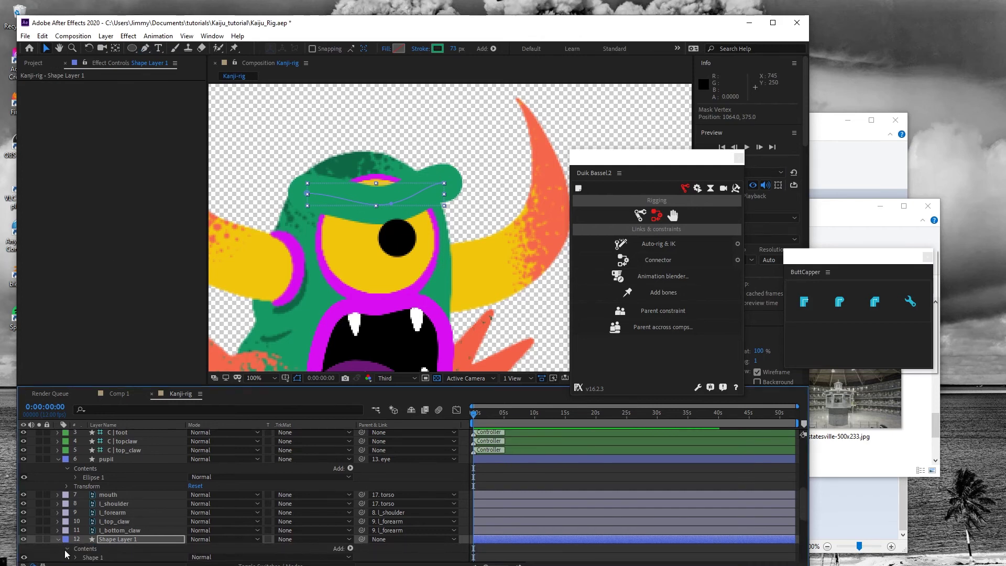
pyautogui.click(75, 556)
pyautogui.scroll(-4, 79, 514)
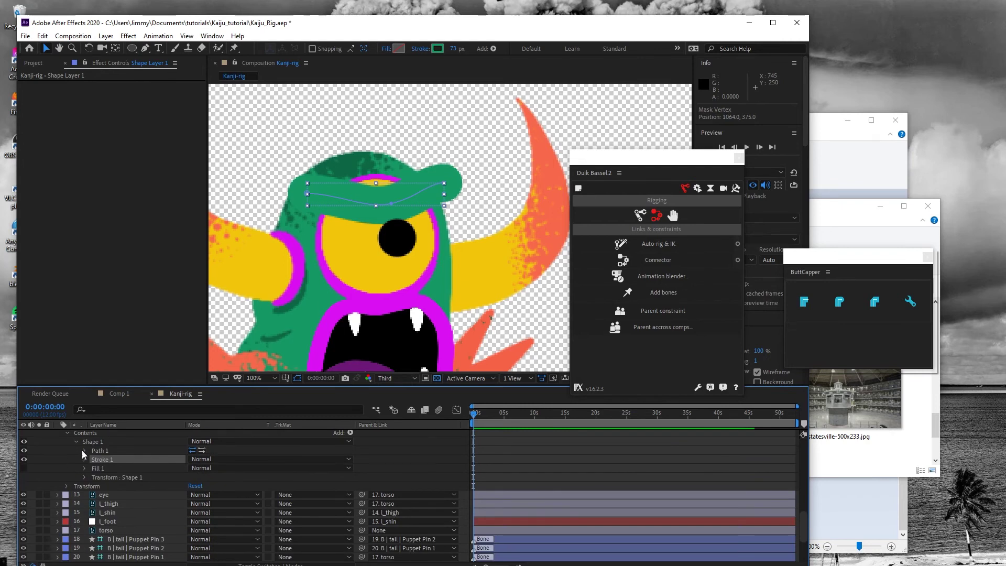
pyautogui.click(85, 450)
pyautogui.click(118, 459)
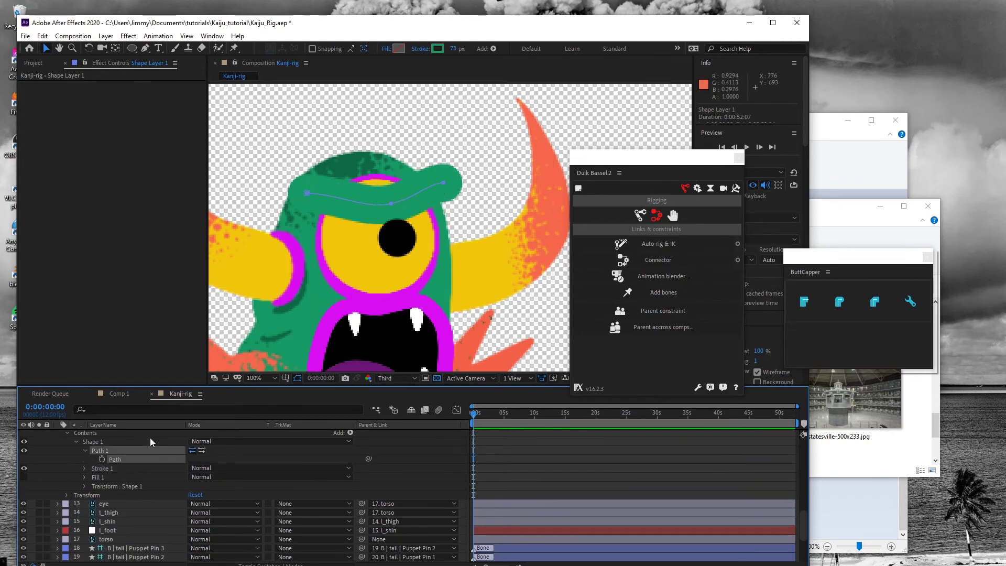
pyautogui.scroll(3, 127, 464)
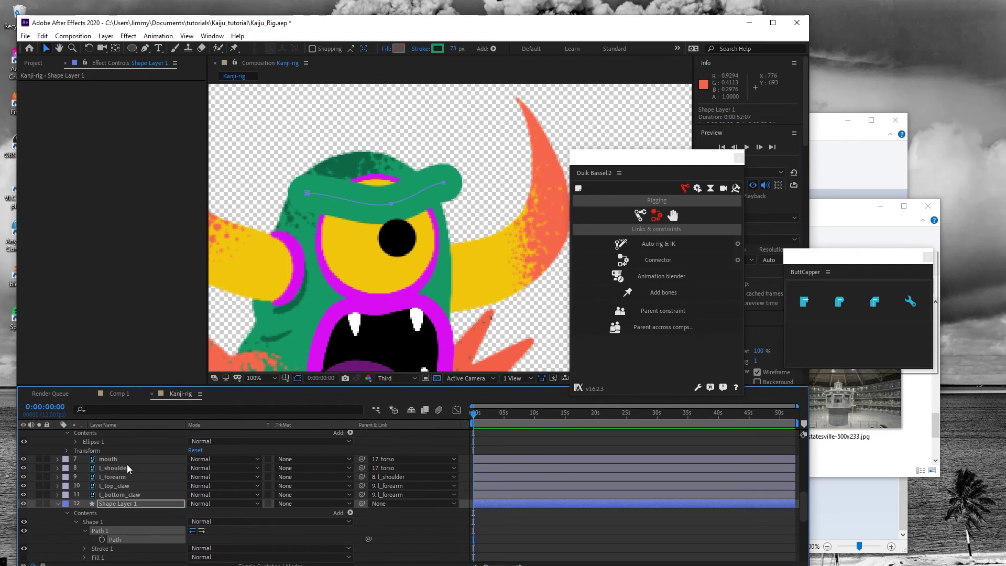
# Step: Rename Shape Layer 1 to 'eyebrow'
pyautogui.doubleClick(124, 502)
pyautogui.press('r')
pyautogui.press('w')
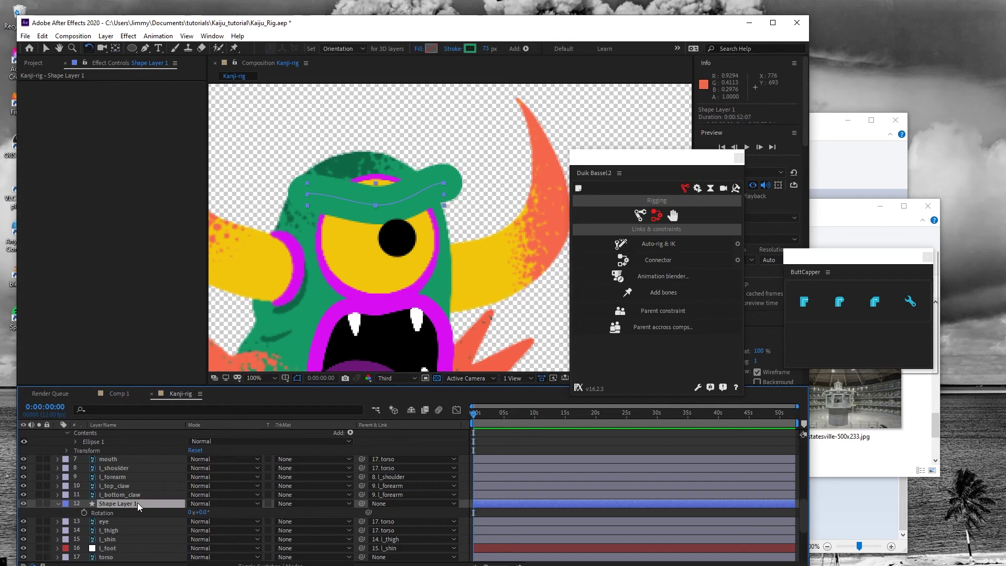
pyautogui.press('Return')
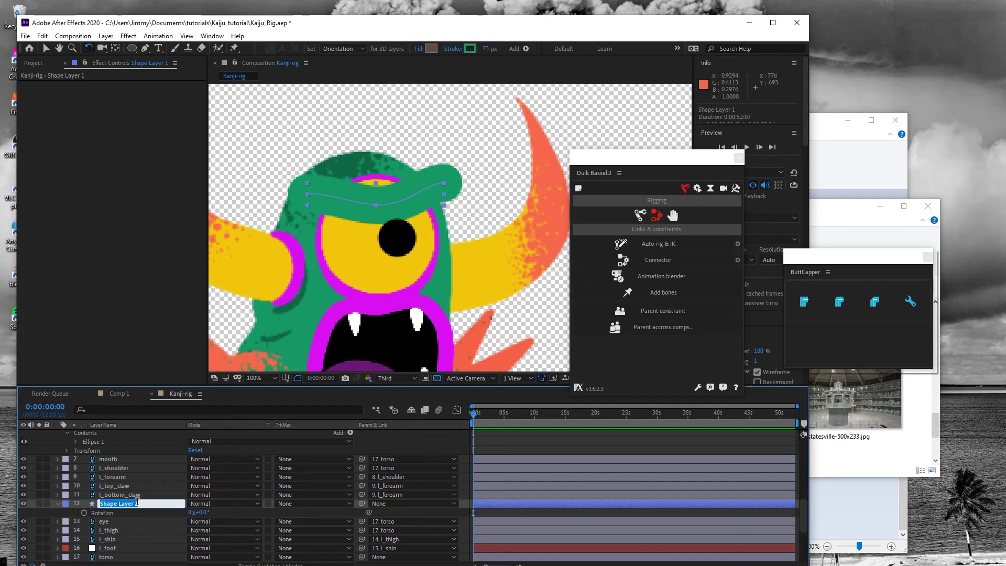
pyautogui.write('eyebrow')
pyautogui.click(123, 513)
# Step: Expand the eyebrow's Contents > Shape 1 > Path 1 and select its Path property
pyautogui.click(57, 504)
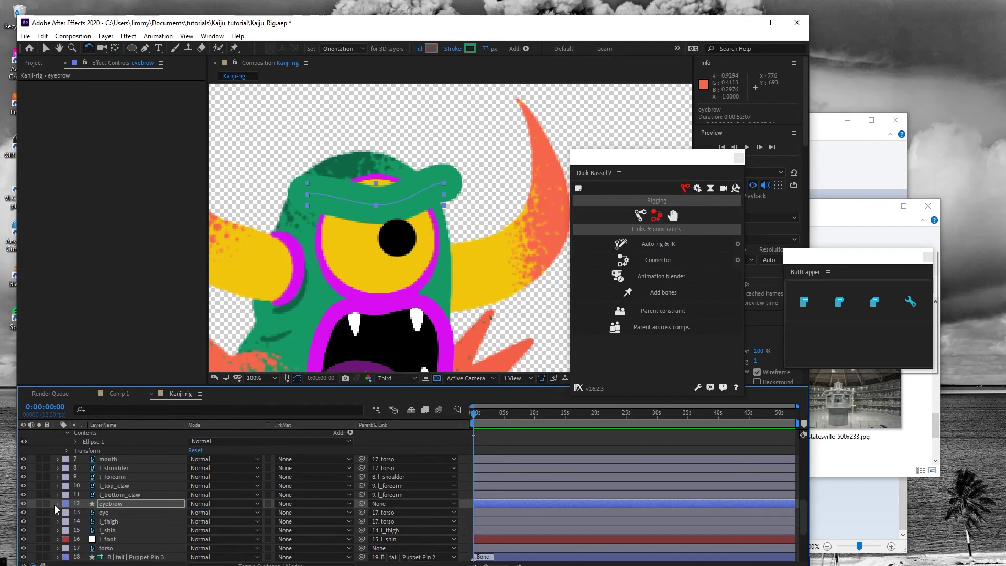
pyautogui.click(56, 504)
pyautogui.scroll(-1, 62, 504)
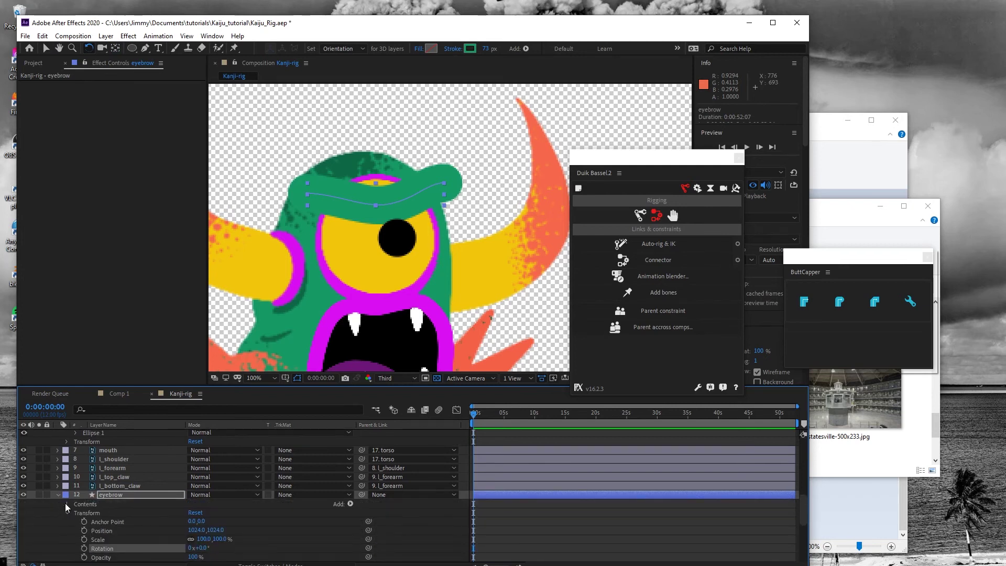
pyautogui.click(65, 504)
pyautogui.click(76, 513)
pyautogui.click(98, 521)
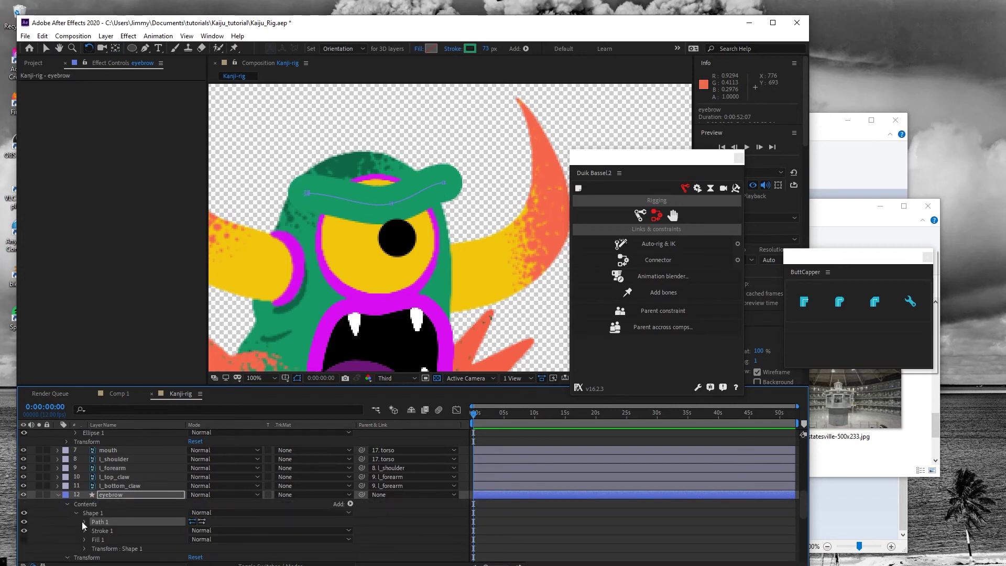
pyautogui.click(84, 522)
pyautogui.click(116, 530)
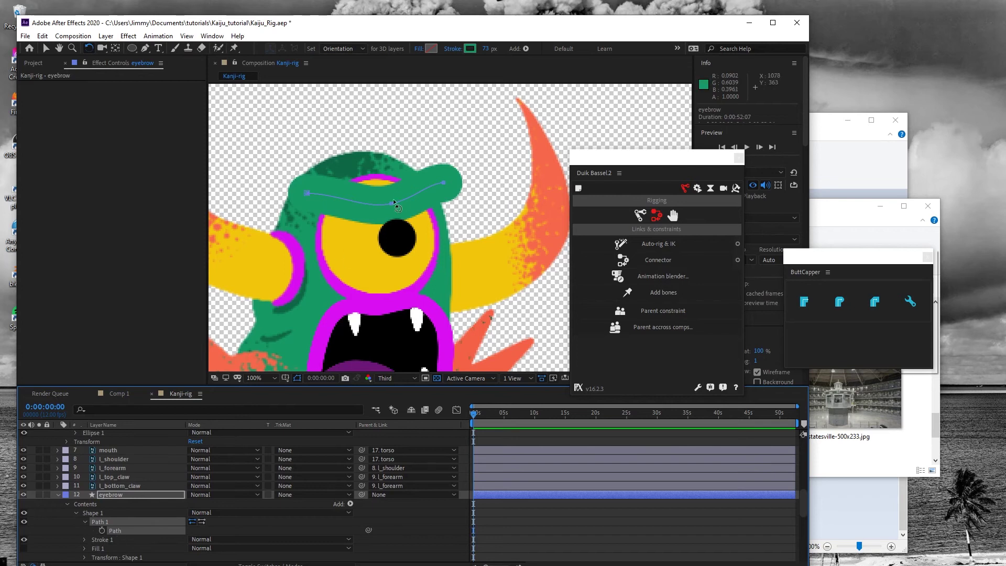
# Step: Drag the eyebrow's middle and left vertices and handle into a flatter brow along the eye's top
pyautogui.click(45, 48)
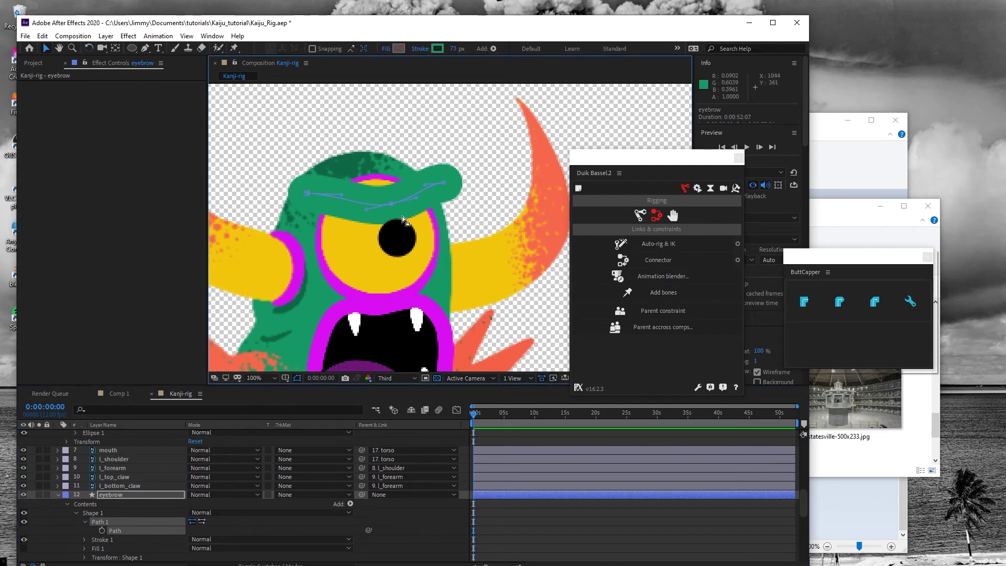
pyautogui.click(391, 203)
pyautogui.moveTo(391, 204); pyautogui.dragTo(436, 180)
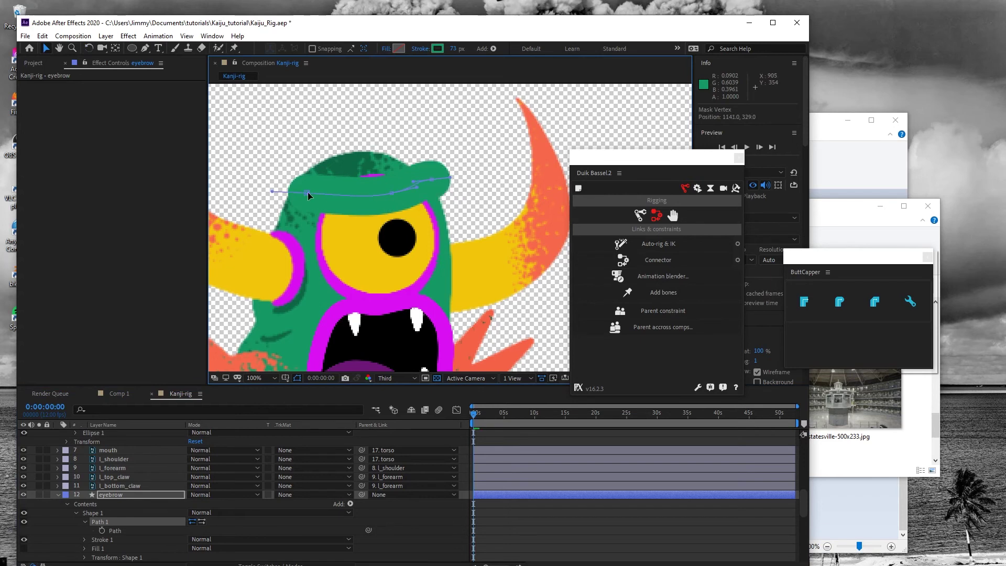
pyautogui.moveTo(308, 193); pyautogui.dragTo(316, 180)
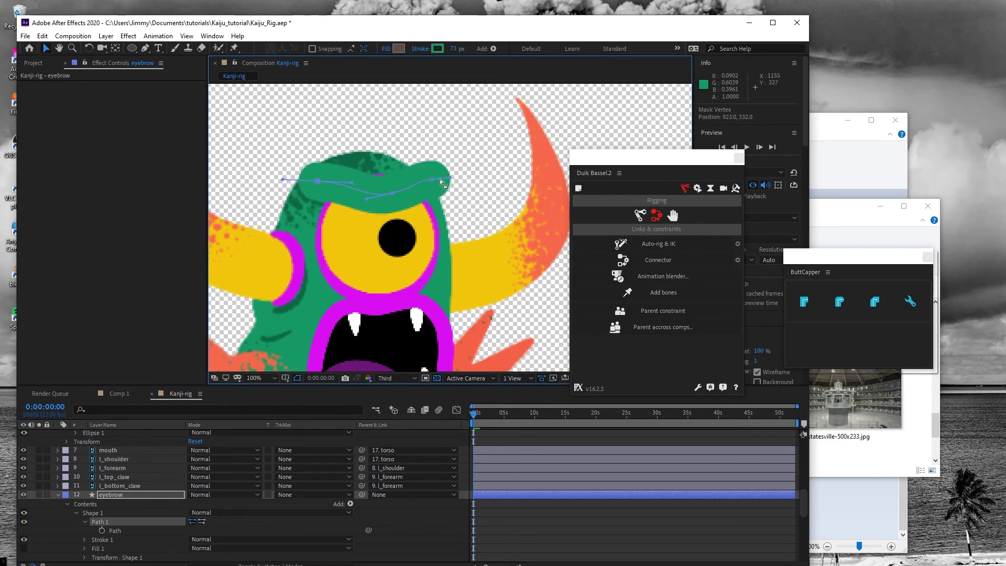
pyautogui.moveTo(432, 178); pyautogui.dragTo(388, 192)
# Step: Keyframe the eyebrow Path, move the playhead to 01f, and open the Joysticks_n_Sliders.jsxbin panel
pyautogui.click(102, 531)
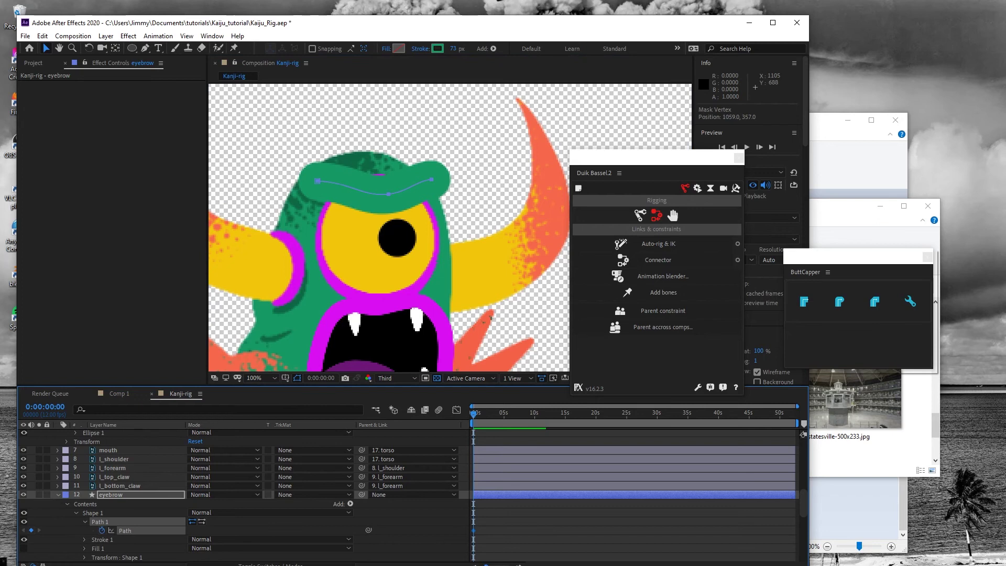
pyautogui.press(';')
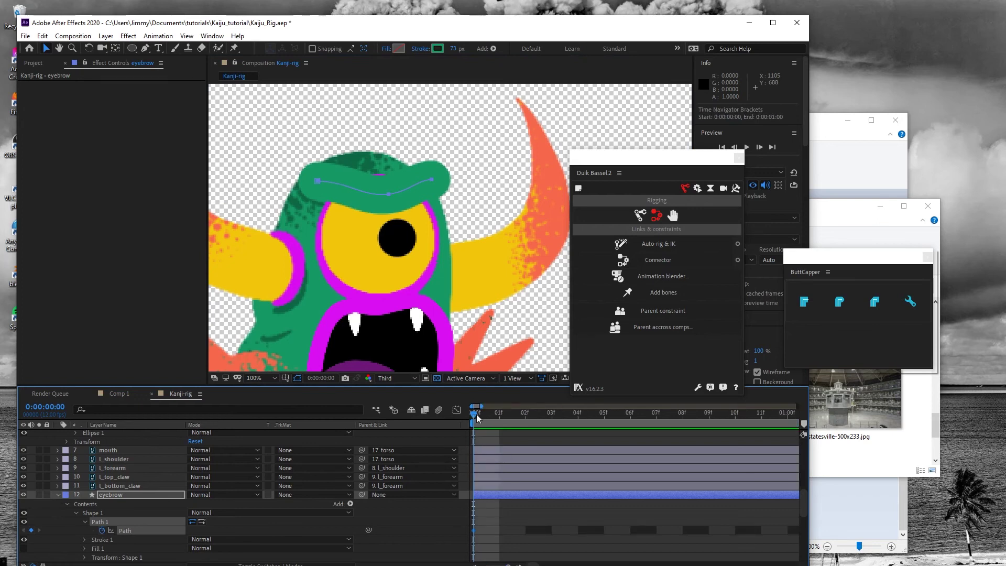
pyautogui.moveTo(476, 413); pyautogui.dragTo(498, 415)
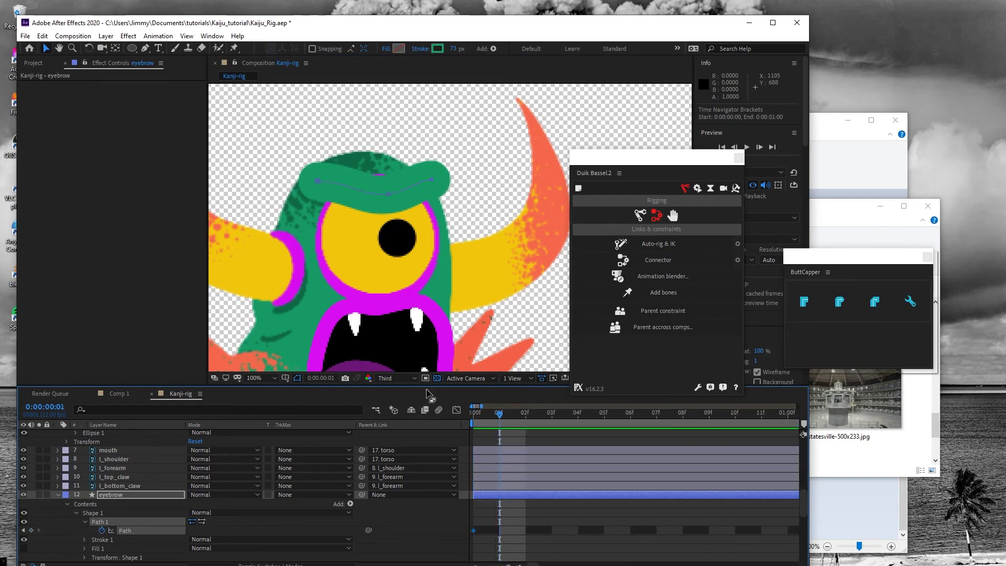
pyautogui.moveTo(389, 195); pyautogui.dragTo(388, 164)
pyautogui.hotkey('ctrl', 'z')
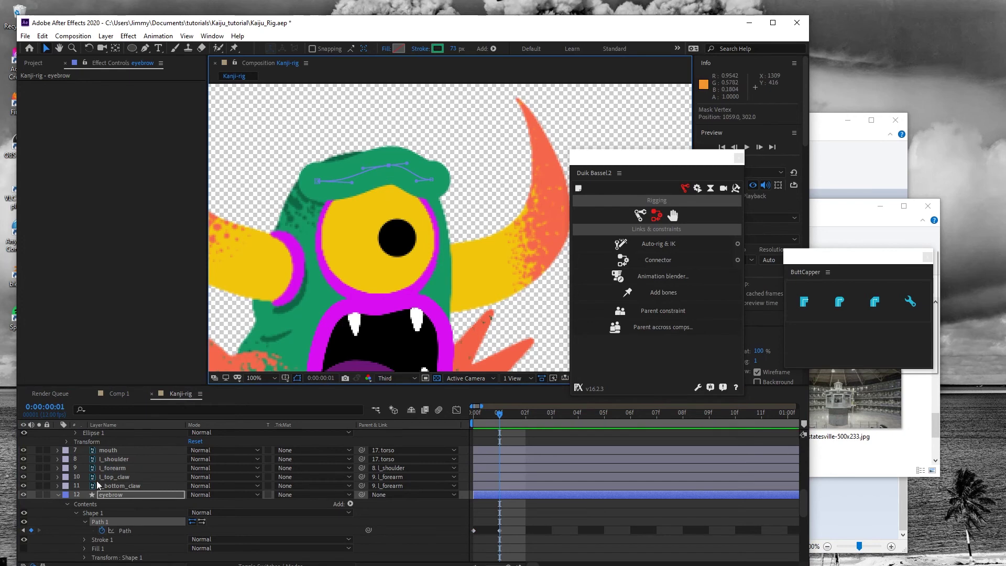
pyautogui.click(212, 36)
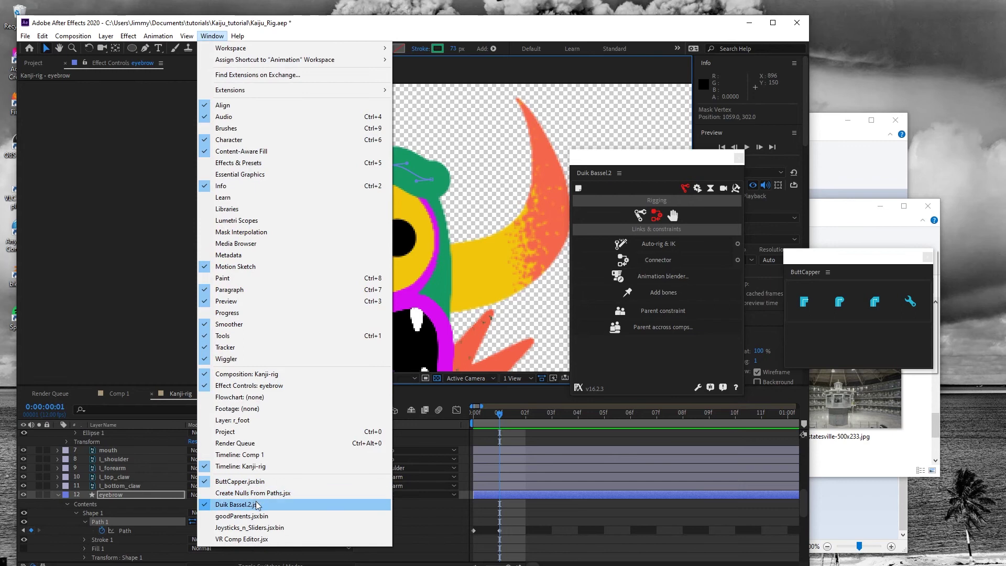
pyautogui.click(259, 528)
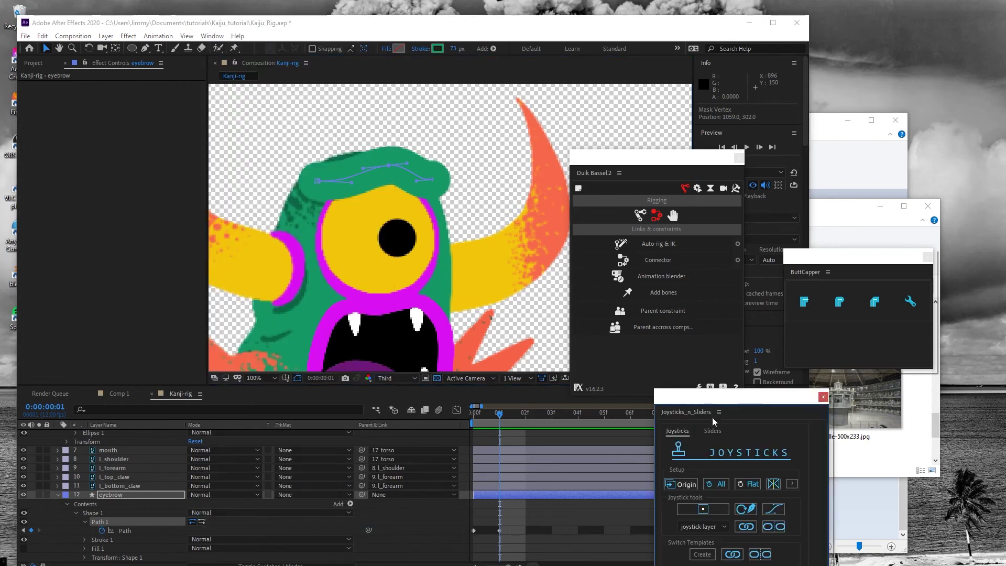
# Step: Create a Sliders controller null named 'eyebrow_control' from the eyebrow path keyframes
pyautogui.moveTo(722, 406); pyautogui.dragTo(776, 277)
pyautogui.click(766, 303)
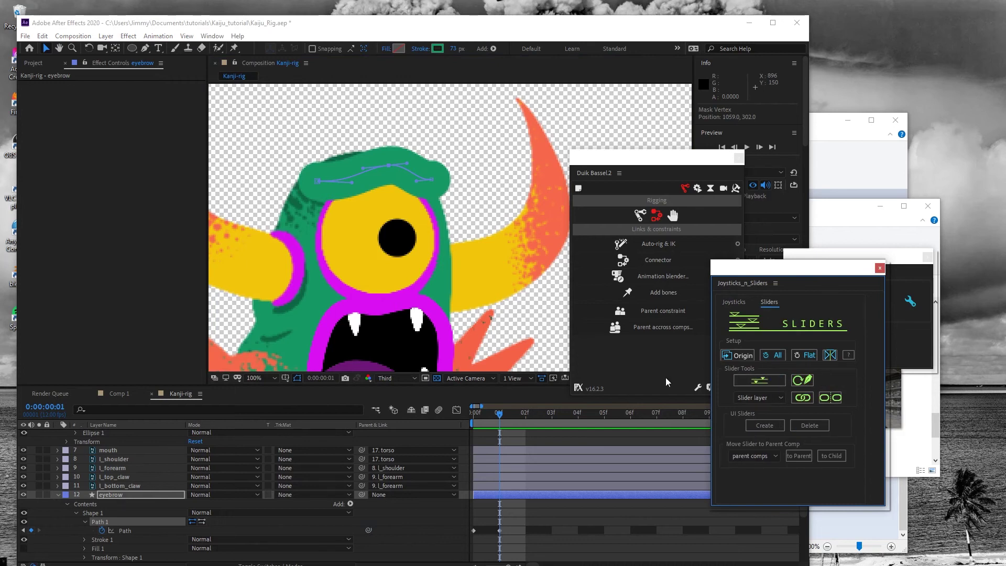
pyautogui.click(760, 380)
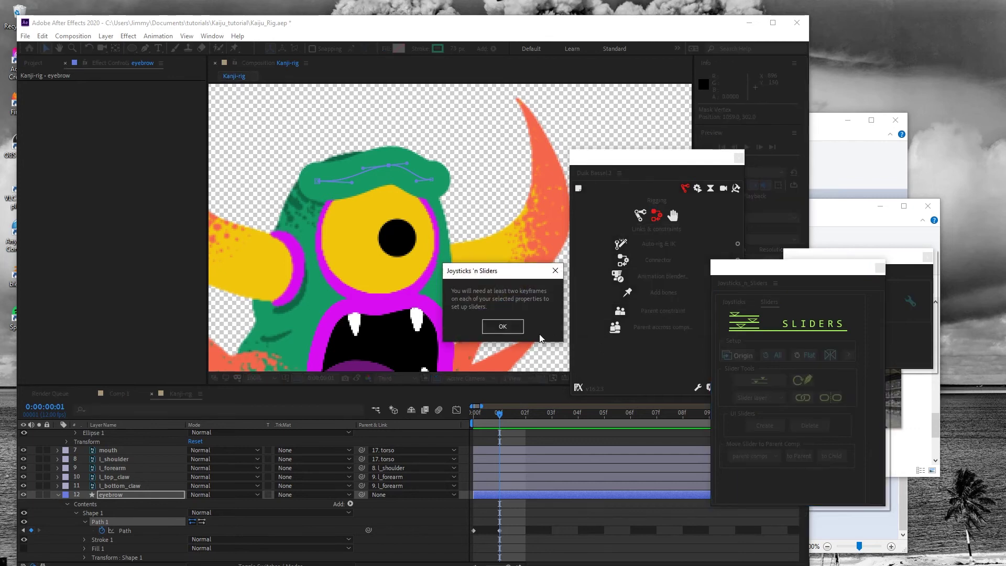
pyautogui.click(501, 327)
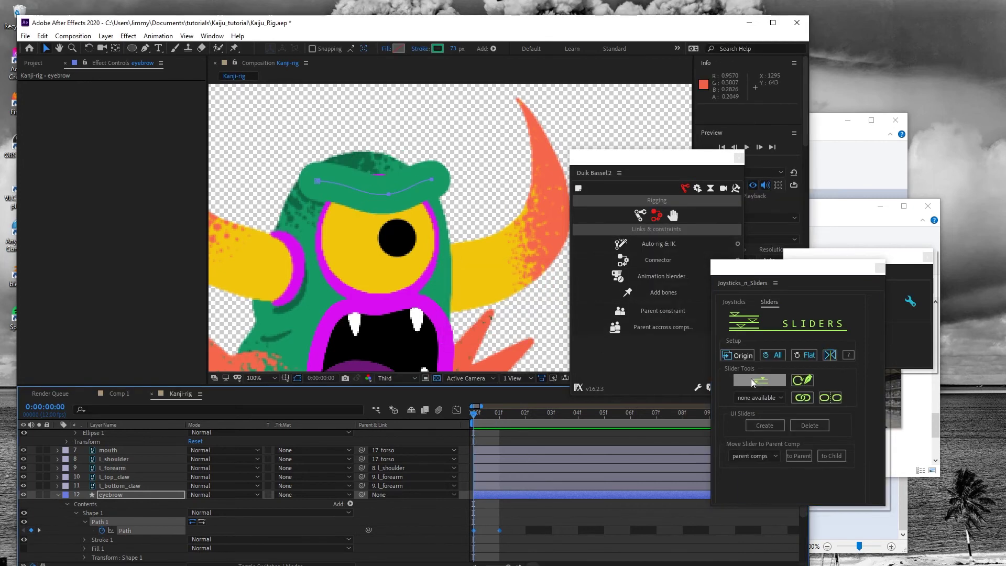
pyautogui.click(758, 382)
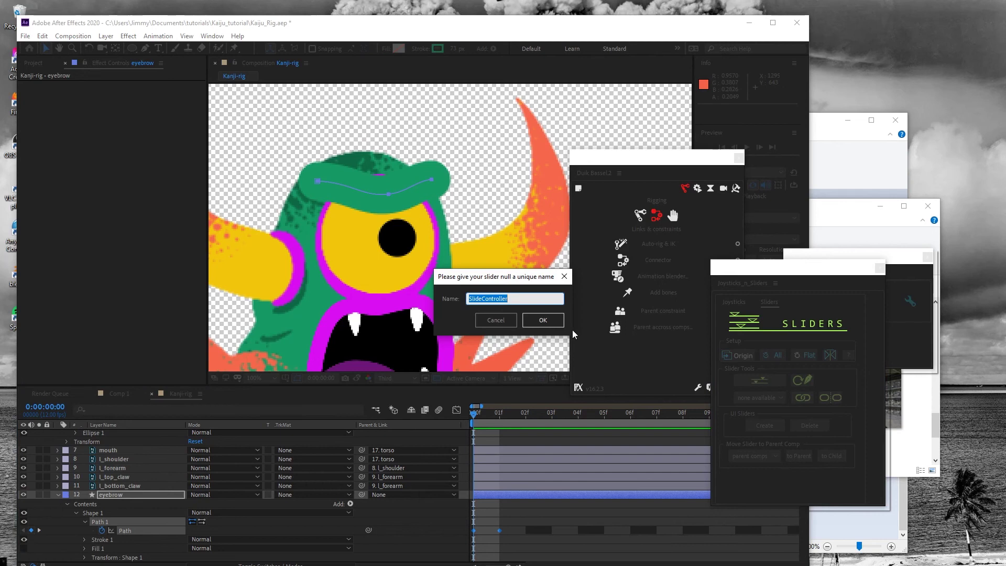
pyautogui.write('eyebrow_control')
pyautogui.click(543, 320)
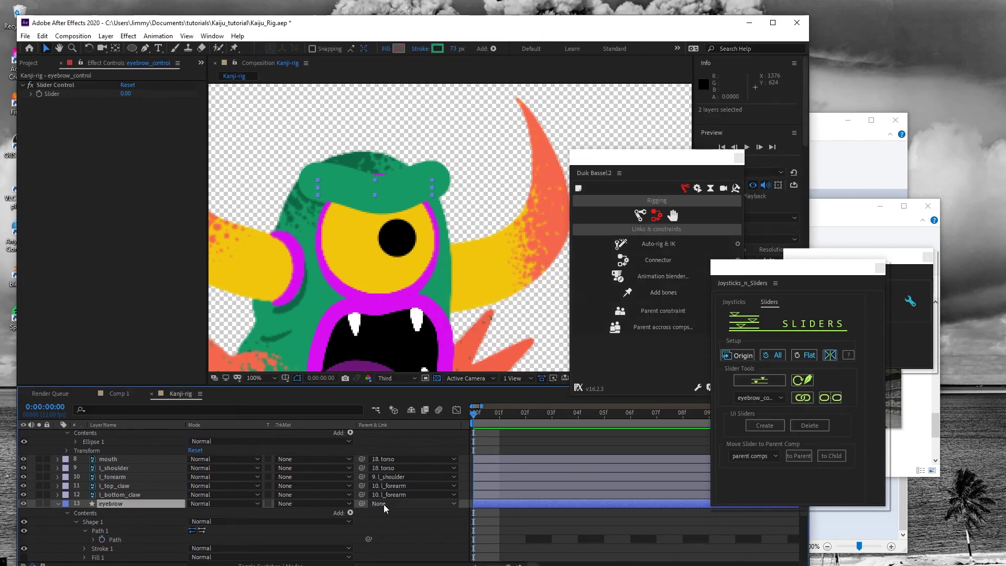
# Step: Parent the eyebrow layer to 14. eye
pyautogui.click(401, 503)
pyautogui.click(401, 319)
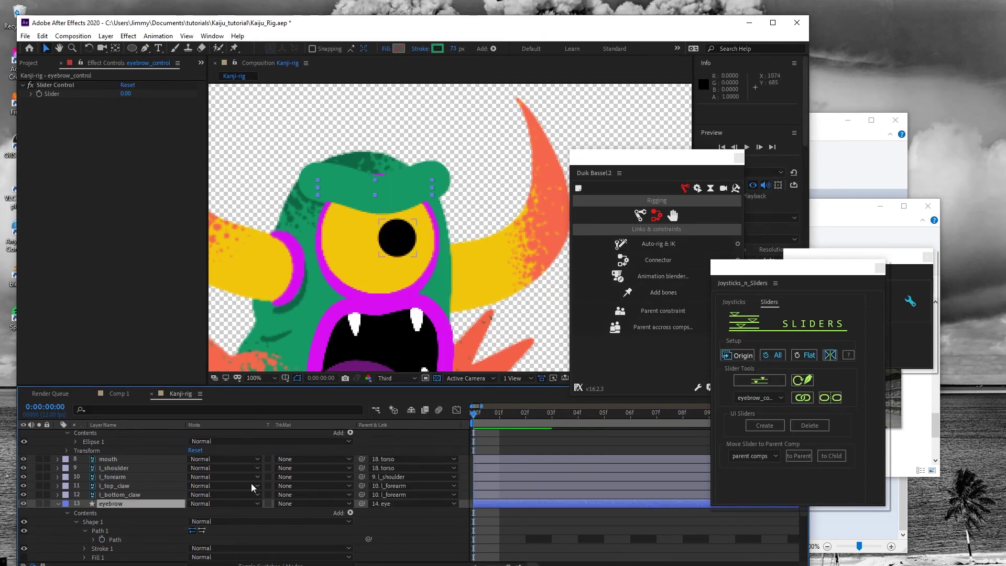
pyautogui.click(58, 504)
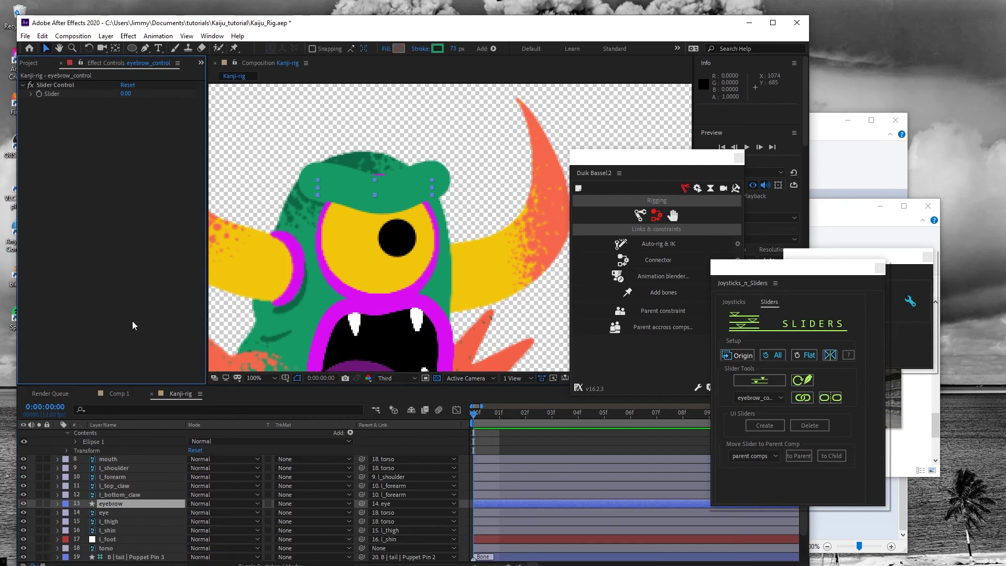
pyautogui.scroll(-2, 262, 237)
pyautogui.scroll(10, 262, 508)
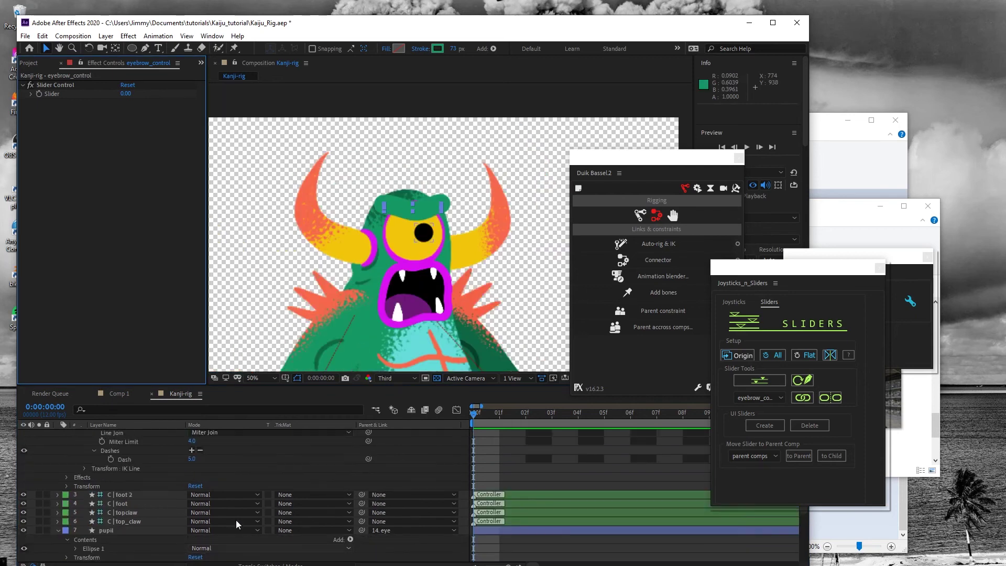
# Step: Scrub the eyebrow_control slider across 0–100 to test the eyebrow, leaving it at 17.23
pyautogui.click(58, 434)
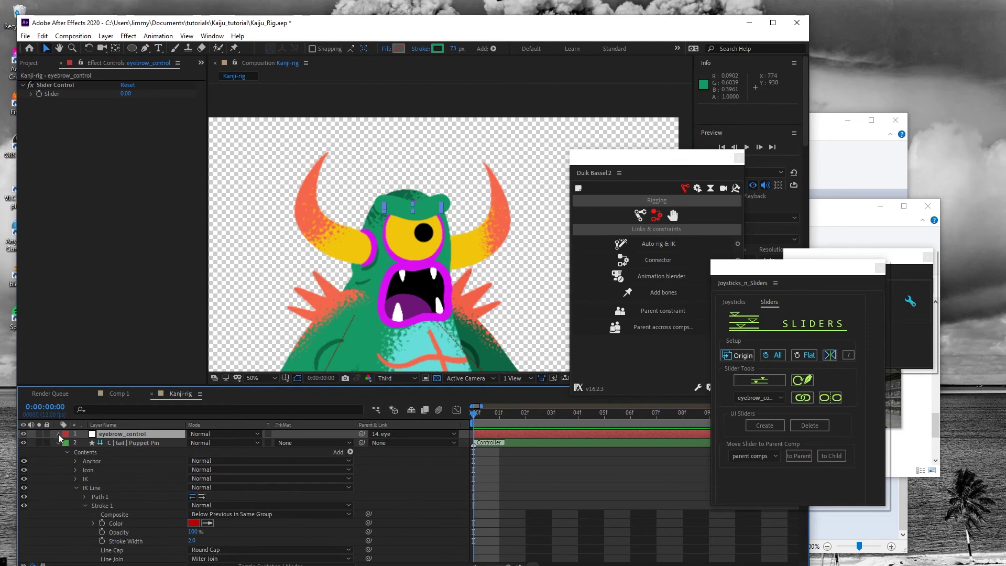
pyautogui.click(30, 93)
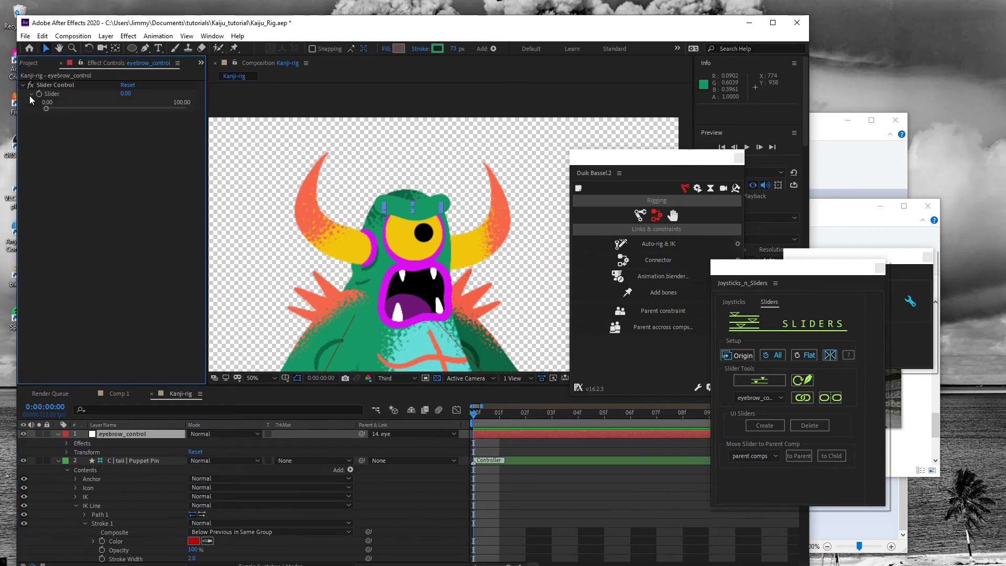
pyautogui.moveTo(48, 111); pyautogui.dragTo(76, 129)
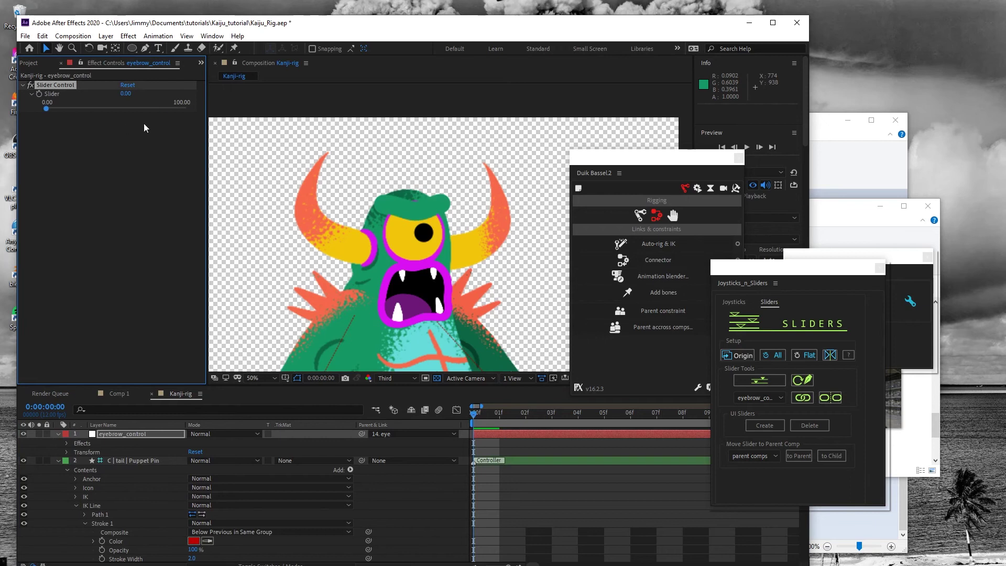
pyautogui.moveTo(144, 124); pyautogui.dragTo(70, 114)
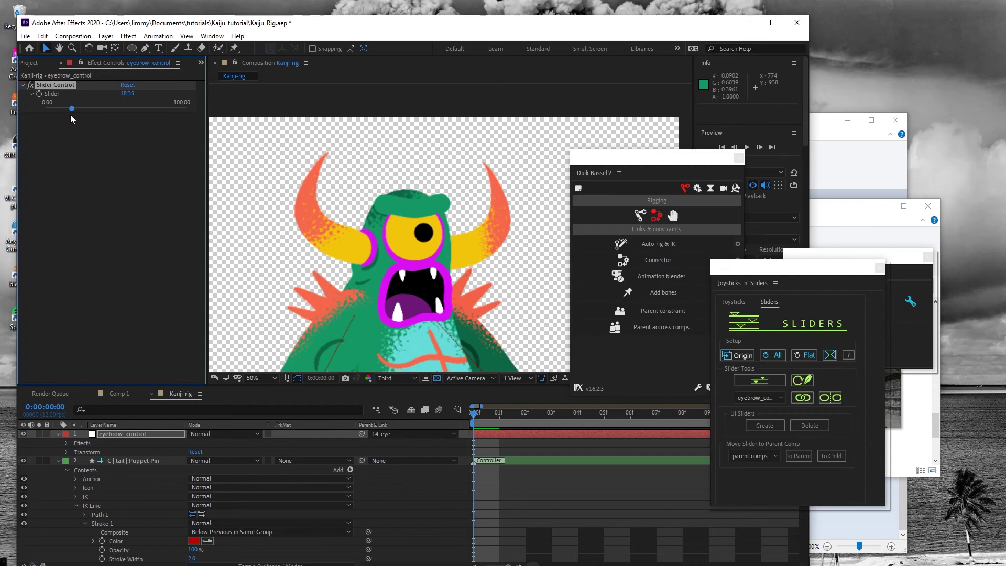
# Step: Collapse the tail puppet pin and pupil layers and select the mouth layer
pyautogui.click(58, 460)
pyautogui.click(57, 505)
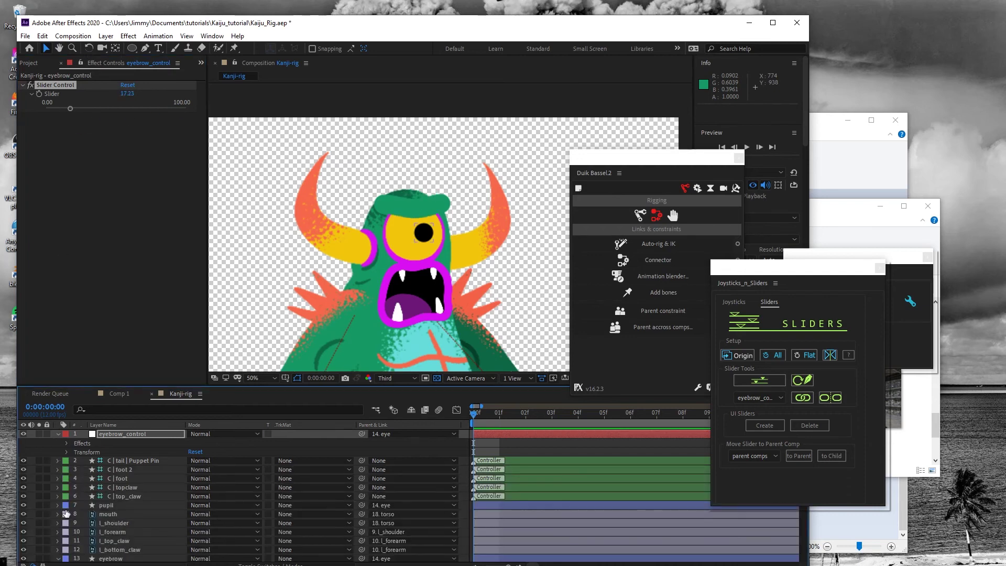
pyautogui.click(98, 514)
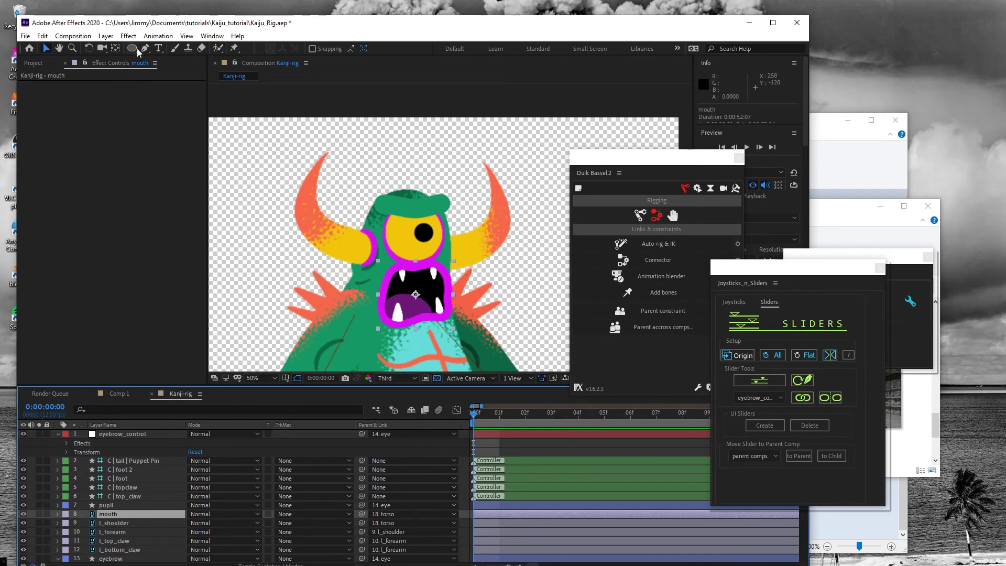
# Step: Save the project and add a new empty shape layer, zooming in on the monster
pyautogui.click(25, 35)
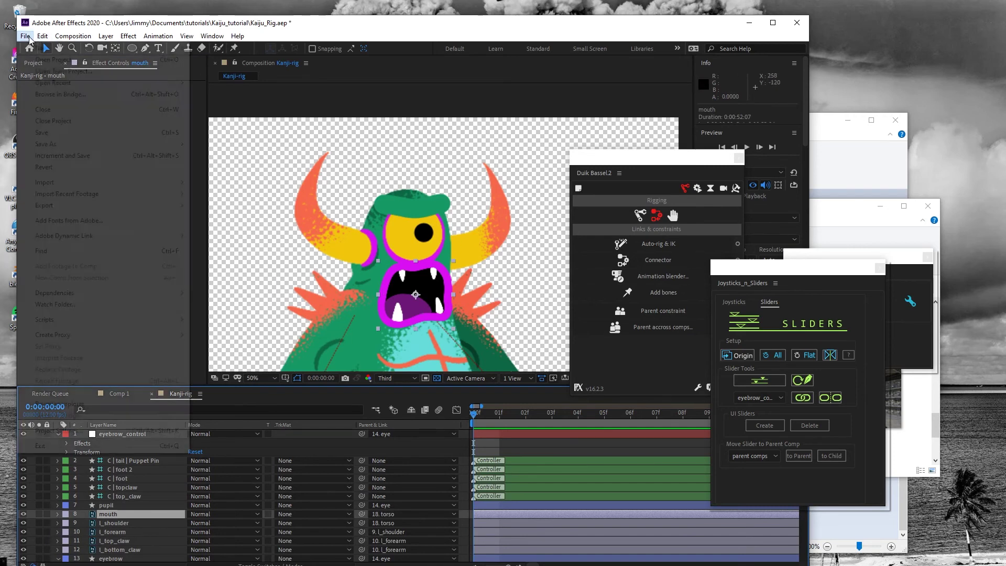
pyautogui.click(84, 132)
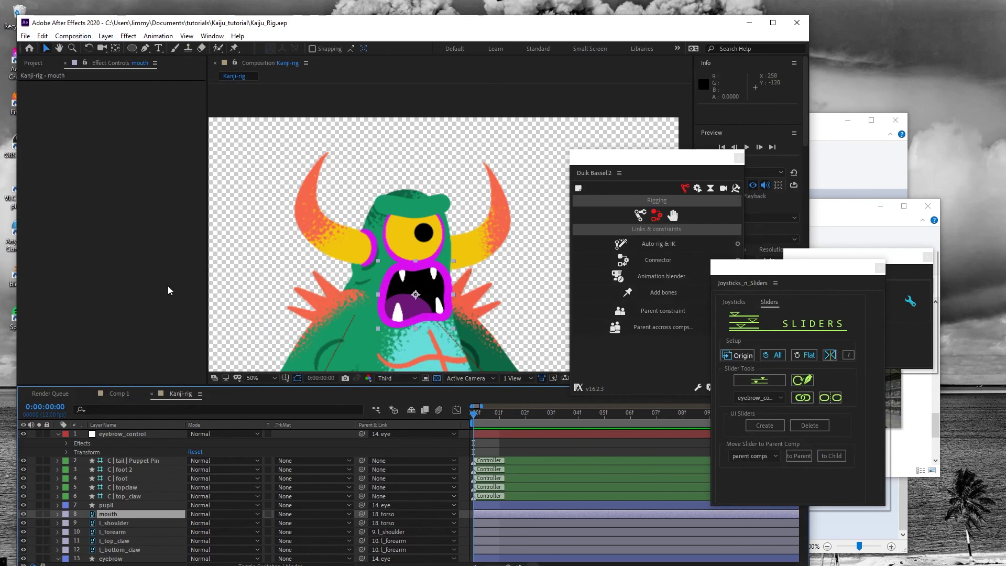
pyautogui.click(106, 36)
pyautogui.moveTo(126, 47)
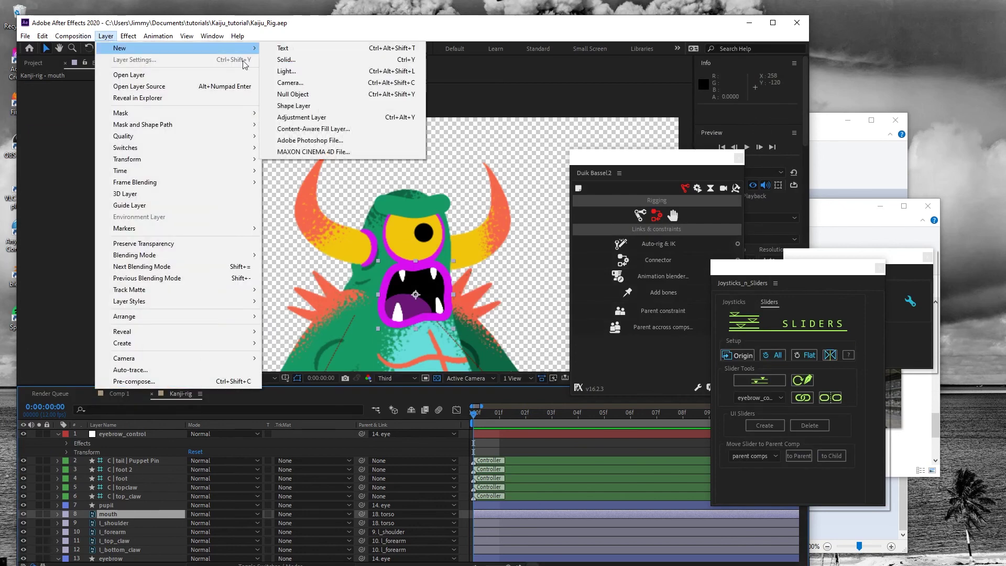
pyautogui.click(287, 106)
pyautogui.press('q')
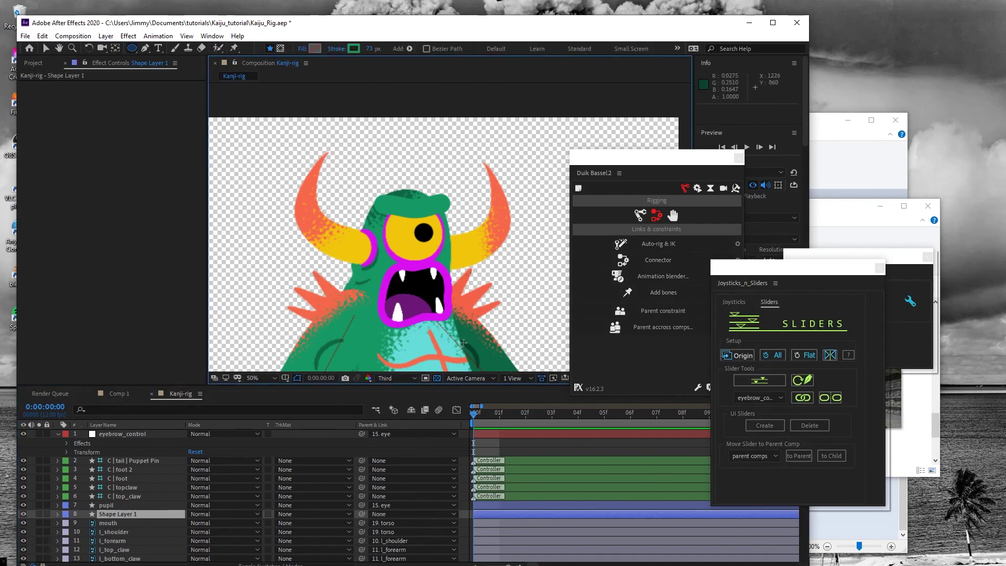
pyautogui.press('/')
# Step: Rename the new shape layer to mouth
pyautogui.click(120, 514)
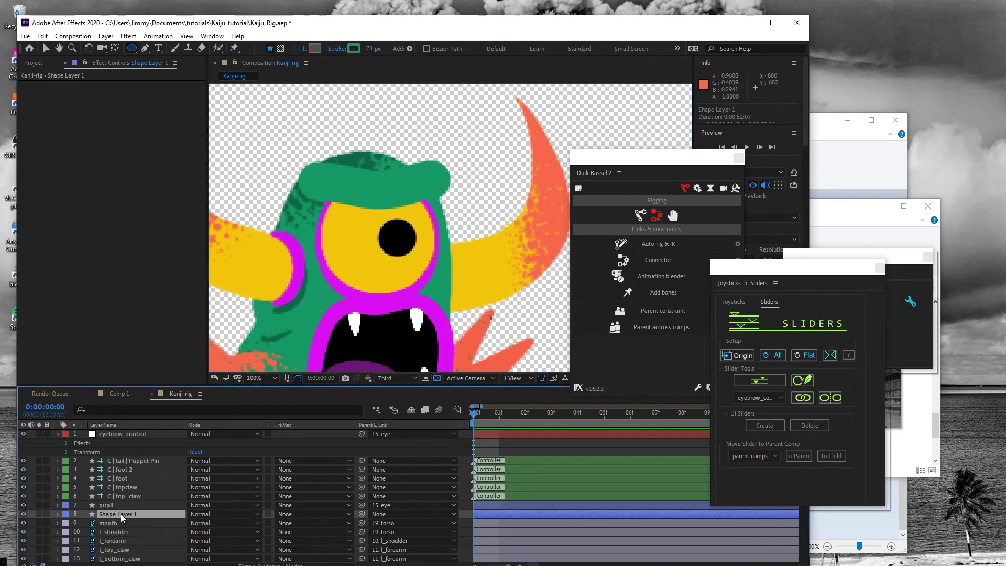
pyautogui.press('Return')
pyautogui.write('mouth')
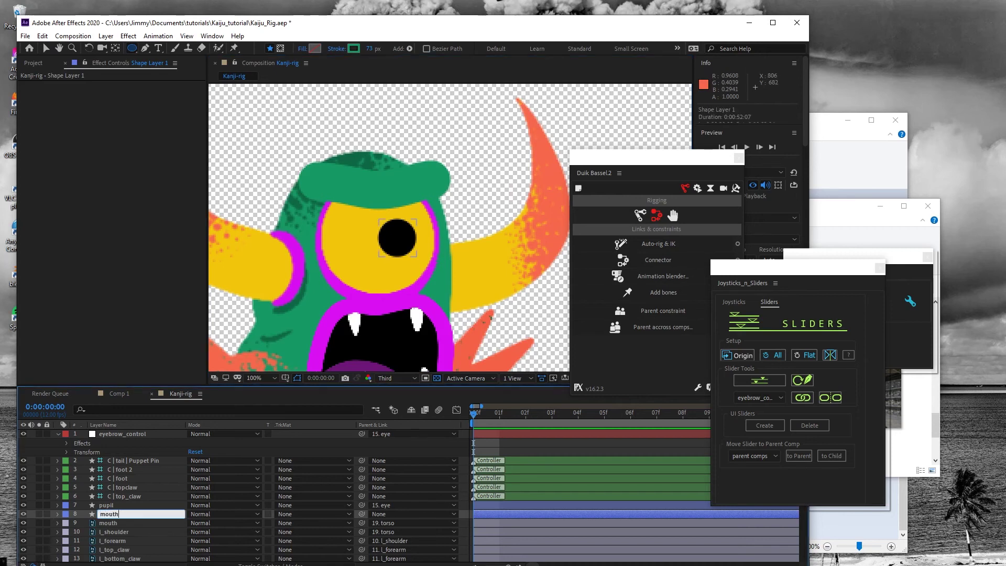
pyautogui.click(106, 525)
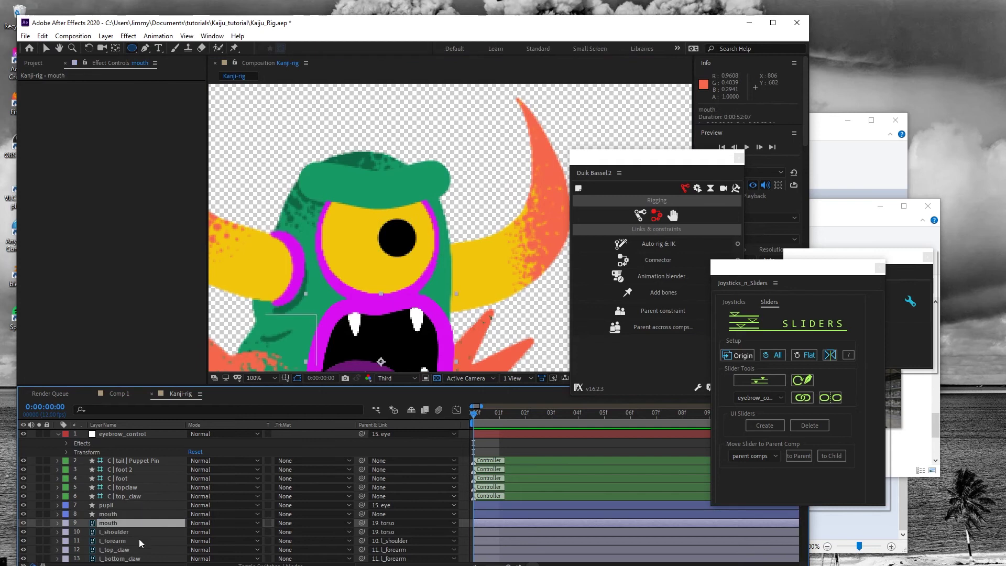
# Step: Lower the new mouth layer's Transform opacity
pyautogui.click(102, 514)
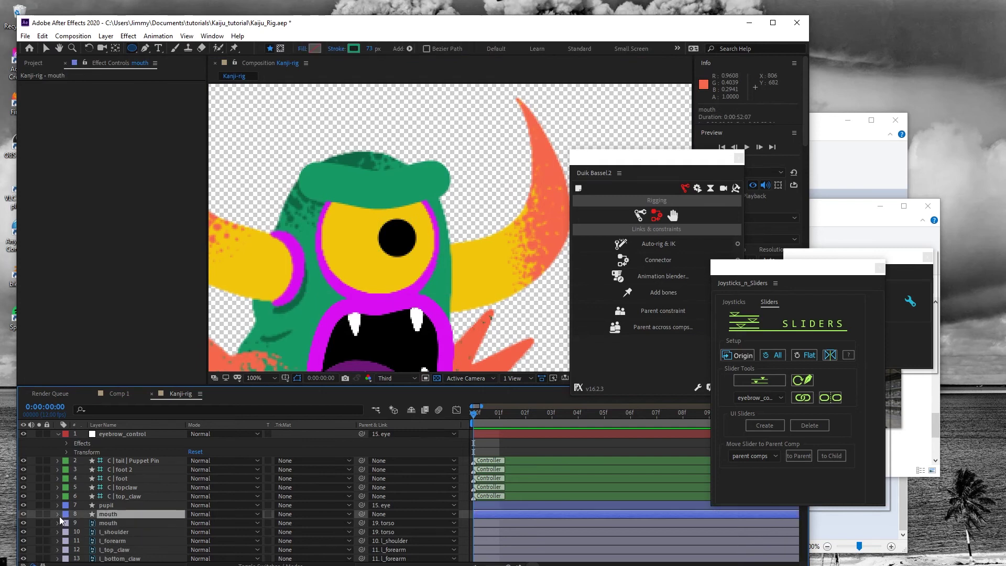
pyautogui.click(57, 515)
pyautogui.click(66, 532)
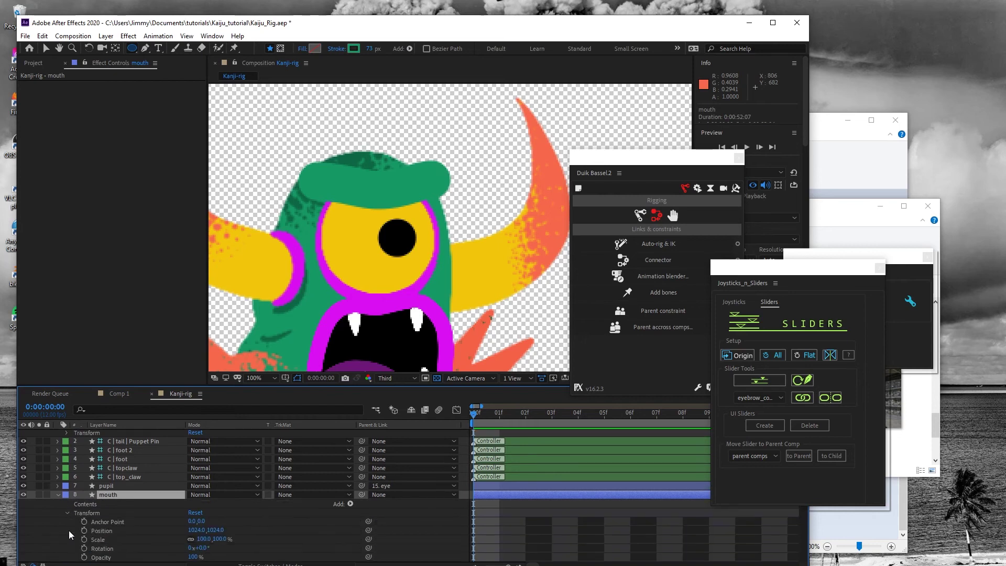
pyautogui.moveTo(195, 556); pyautogui.dragTo(227, 553)
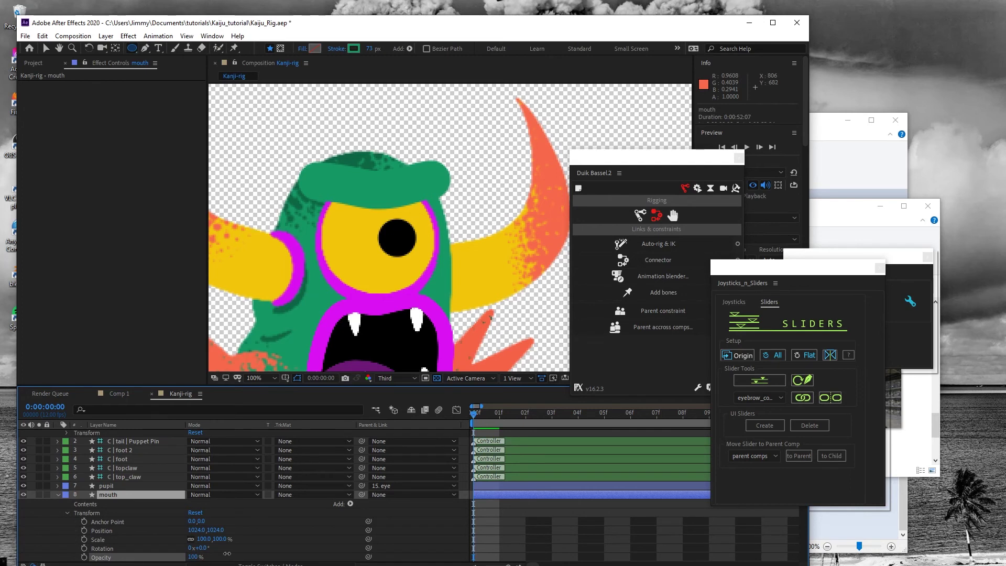
pyautogui.click(57, 495)
# Step: Fade the original mouth layer to about 28% opacity
pyautogui.click(108, 504)
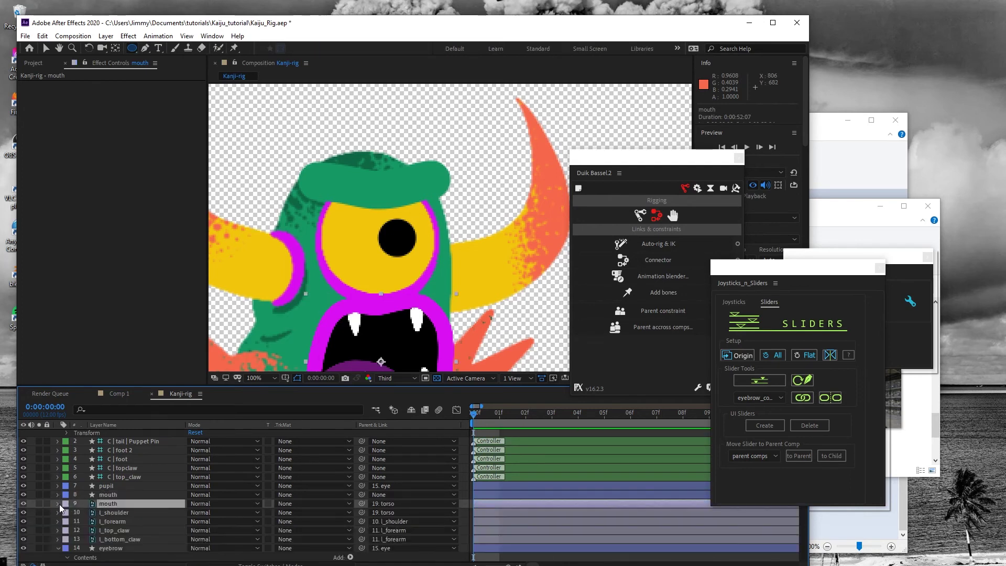
pyautogui.click(57, 504)
pyautogui.moveTo(192, 557); pyautogui.dragTo(160, 559)
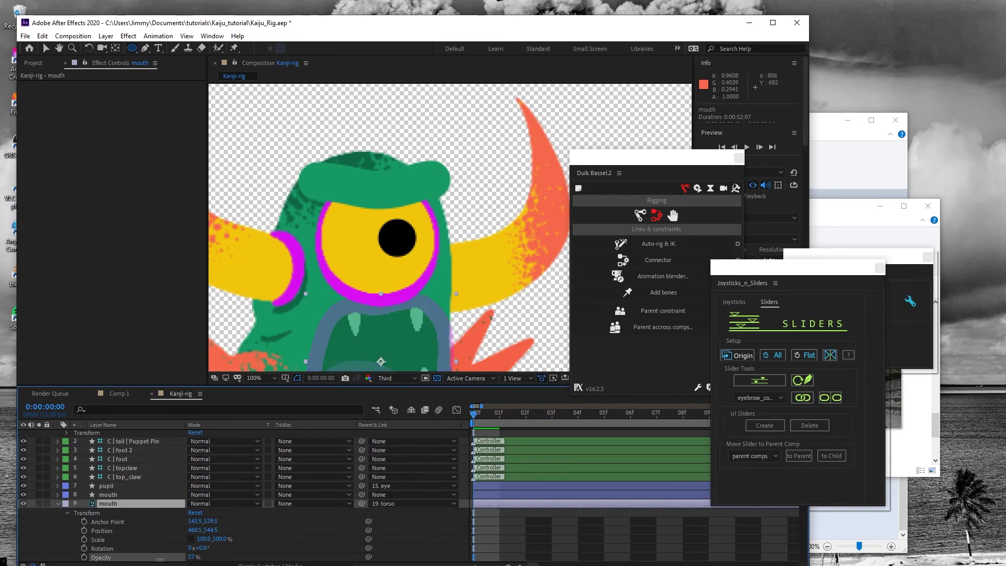
pyautogui.click(126, 495)
pyautogui.moveTo(337, 304); pyautogui.dragTo(353, 210)
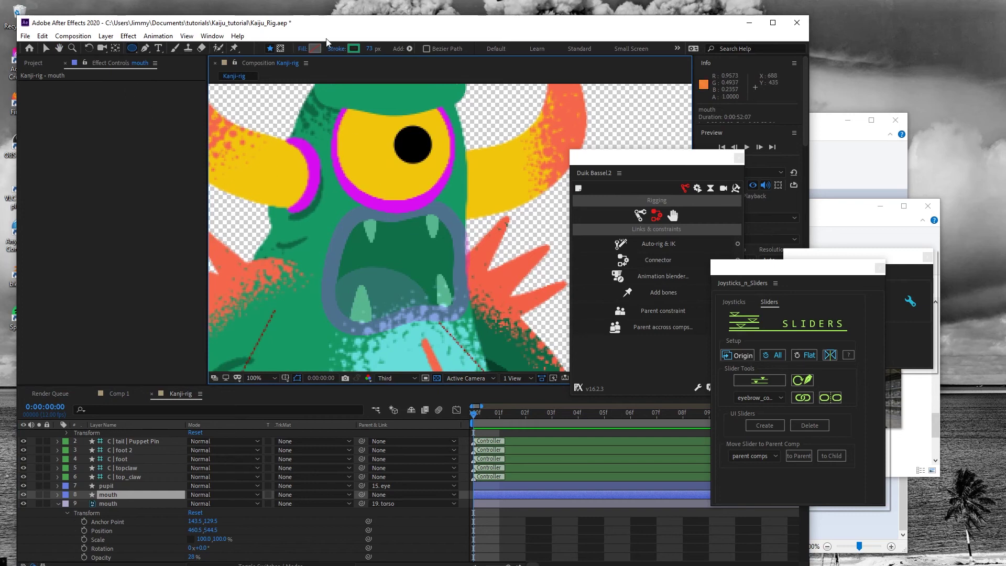
# Step: Set the new-shape fill to black and switch from the ellipse to the Pen tool
pyautogui.click(315, 48)
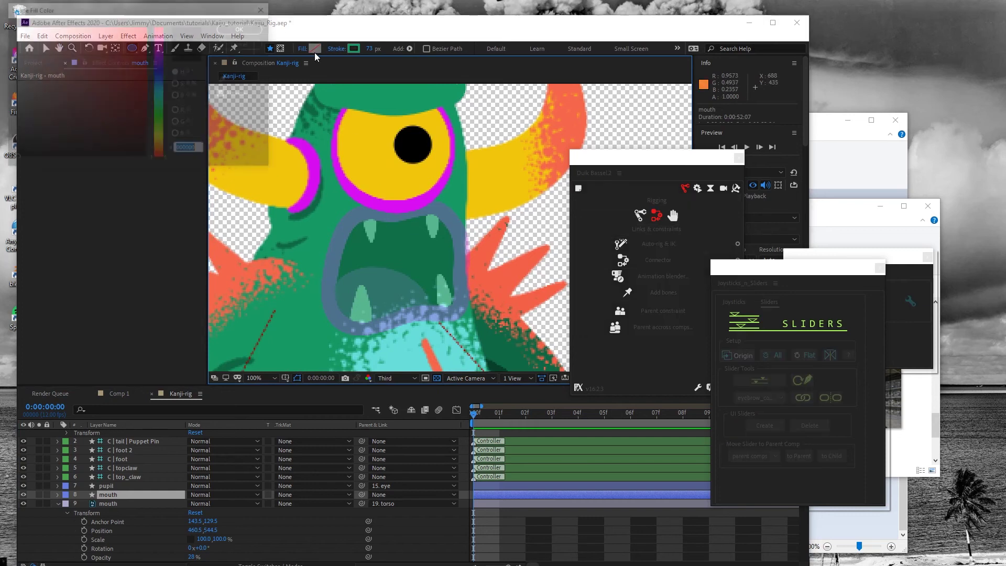
pyautogui.click(243, 28)
pyautogui.moveTo(405, 216)
pyautogui.mouseDown()
pyautogui.moveTo(422, 236)
pyautogui.moveTo(388, 219)
pyautogui.mouseUp()
pyautogui.hotkey('ctrl', 'z')
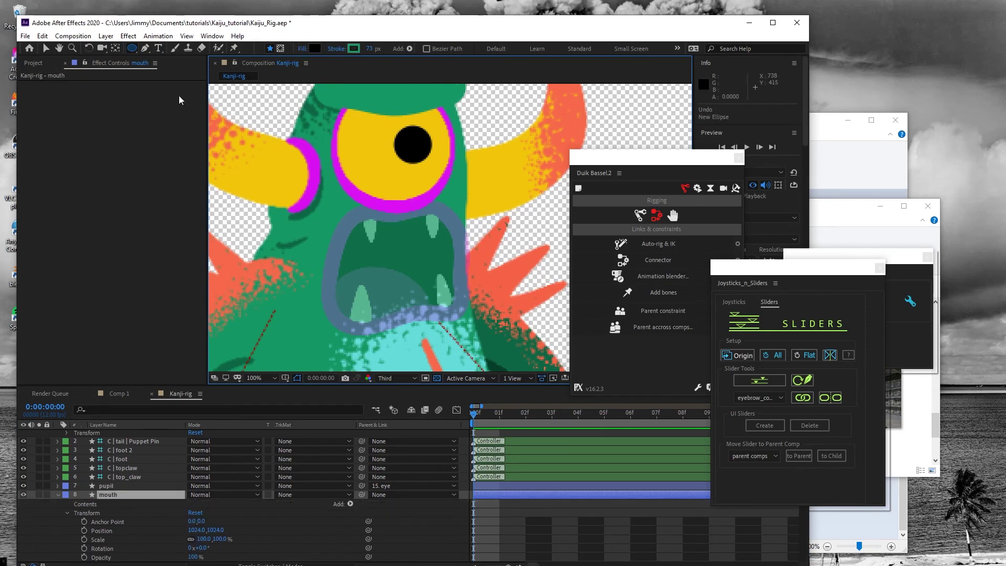
pyautogui.press('g')
# Step: Trace a closed curved outline around the monster's open mouth
pyautogui.click(435, 212)
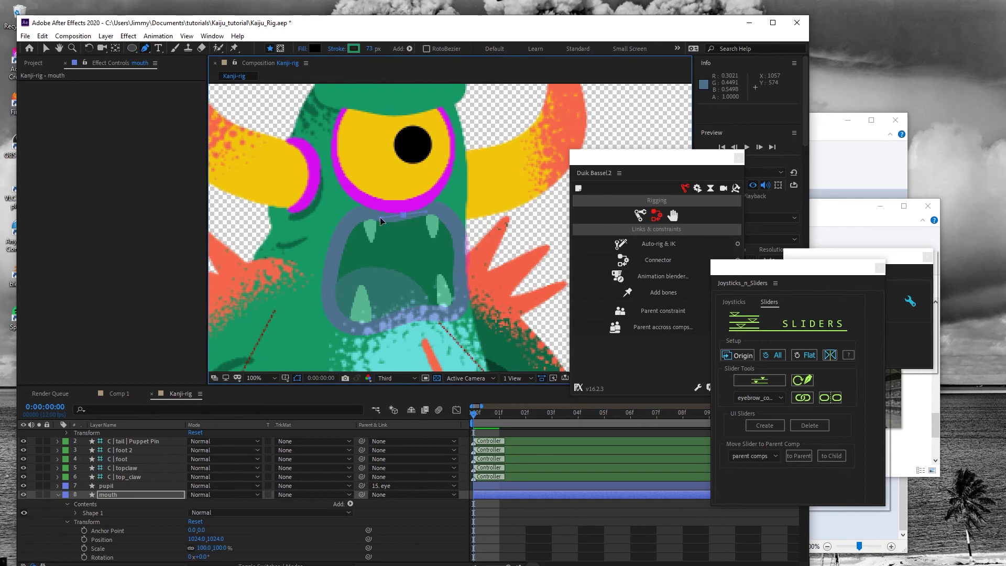
pyautogui.click(355, 215)
pyautogui.moveTo(354, 213); pyautogui.dragTo(349, 218)
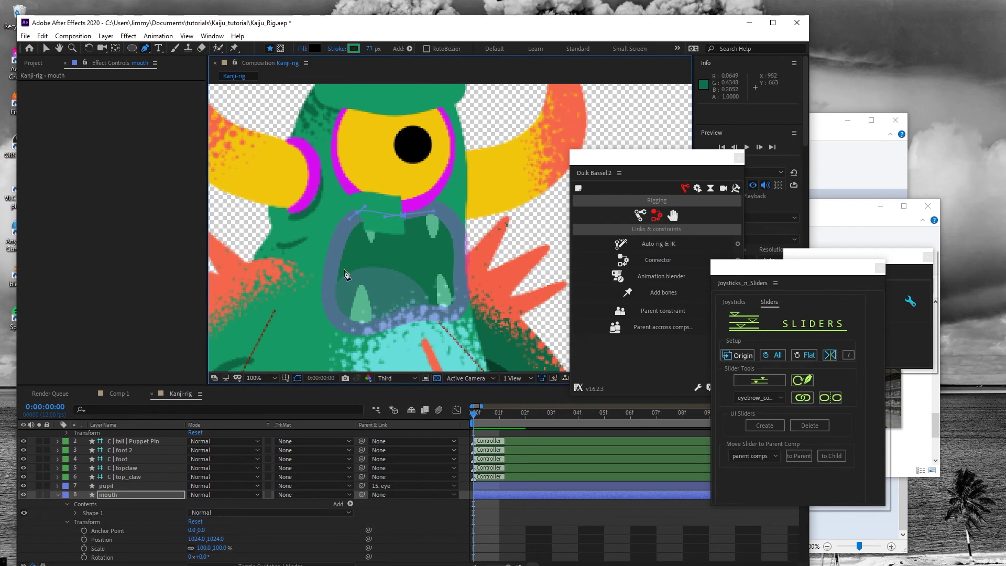
pyautogui.moveTo(342, 325); pyautogui.dragTo(378, 348)
pyautogui.moveTo(409, 316); pyautogui.dragTo(463, 309)
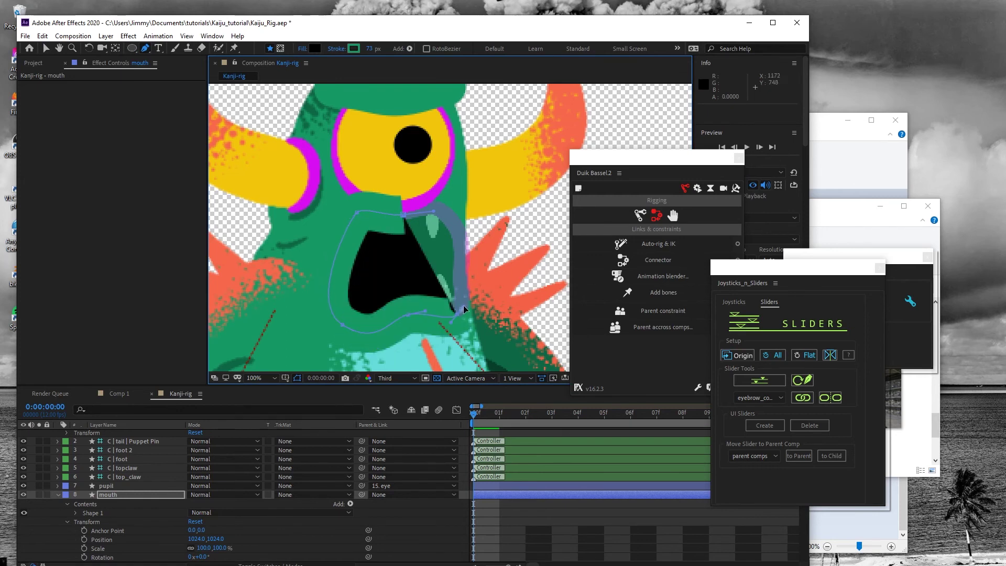
pyautogui.moveTo(459, 260); pyautogui.dragTo(462, 243)
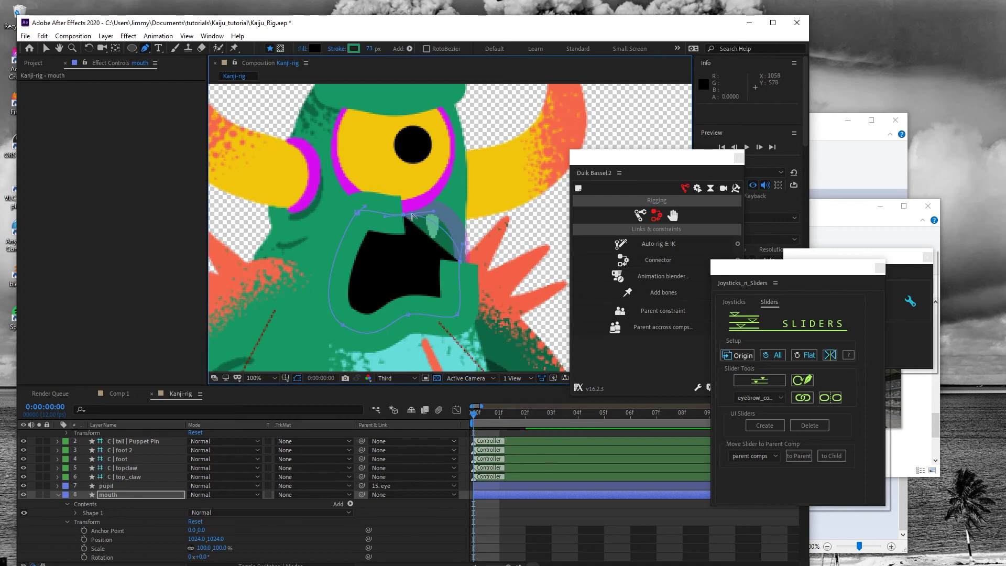
pyautogui.click(405, 221)
pyautogui.moveTo(466, 229); pyautogui.dragTo(408, 217)
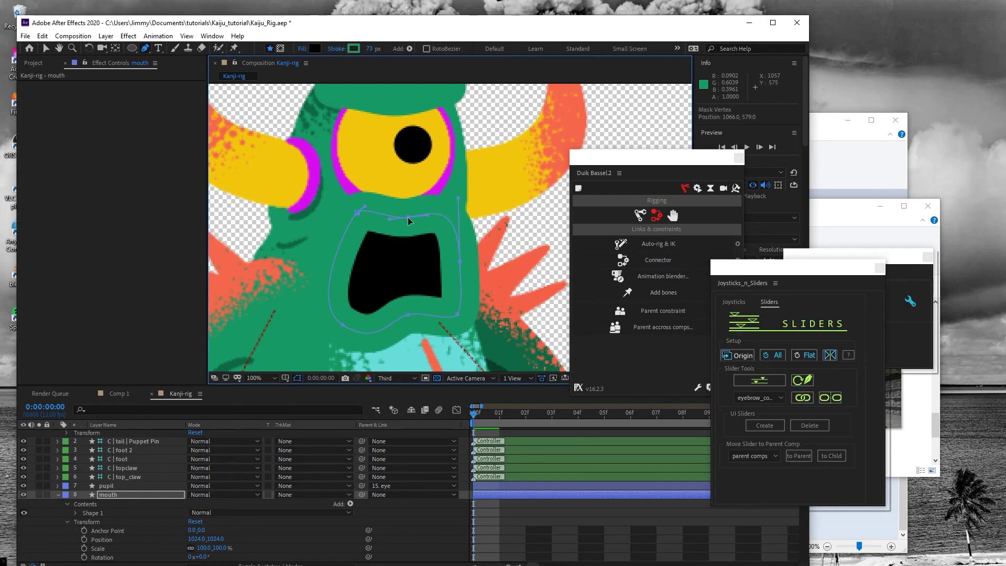
pyautogui.click(354, 48)
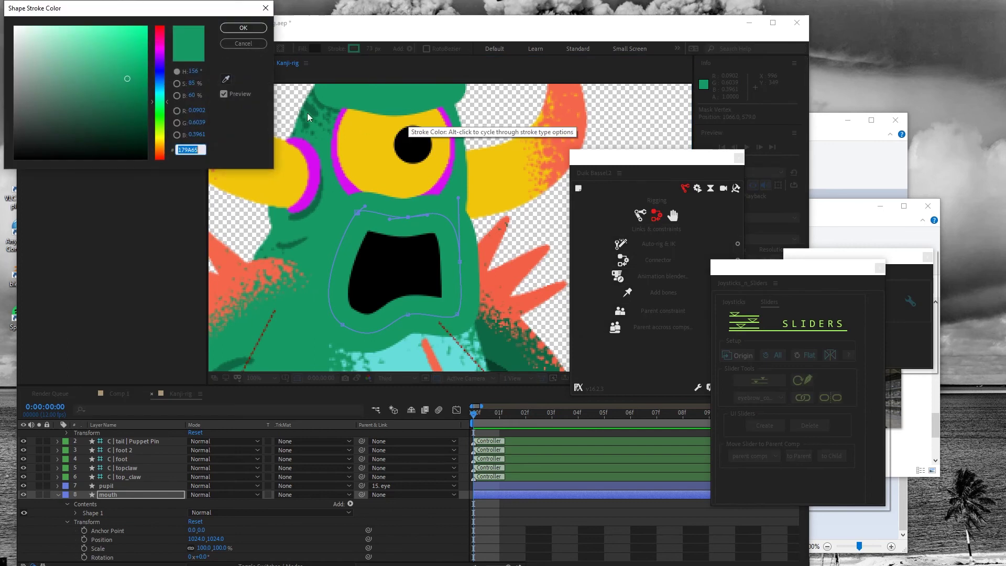
# Step: Stroke the mouth outline in the eye rim's magenta at 28 px width, saving the project
pyautogui.click(227, 79)
pyautogui.click(322, 158)
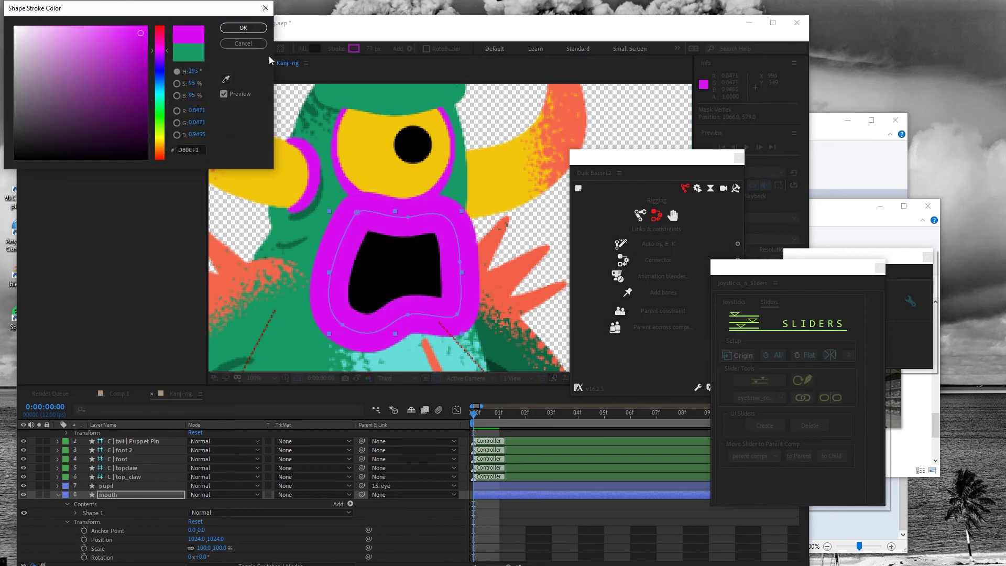
pyautogui.click(244, 27)
pyautogui.moveTo(373, 48)
pyautogui.mouseDown()
pyautogui.moveTo(347, 50)
pyautogui.moveTo(368, 51)
pyautogui.mouseUp()
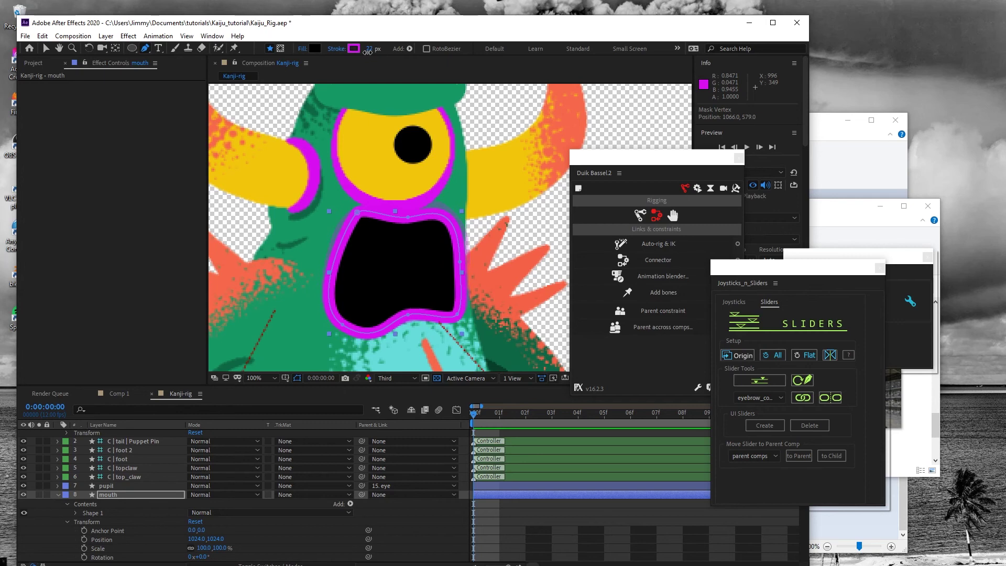
pyautogui.click(25, 36)
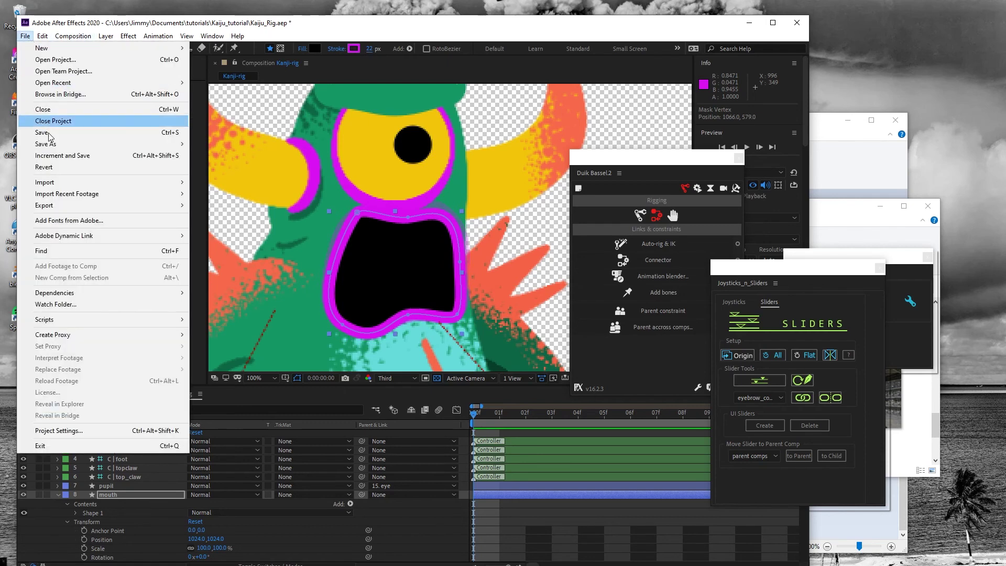
pyautogui.click(48, 133)
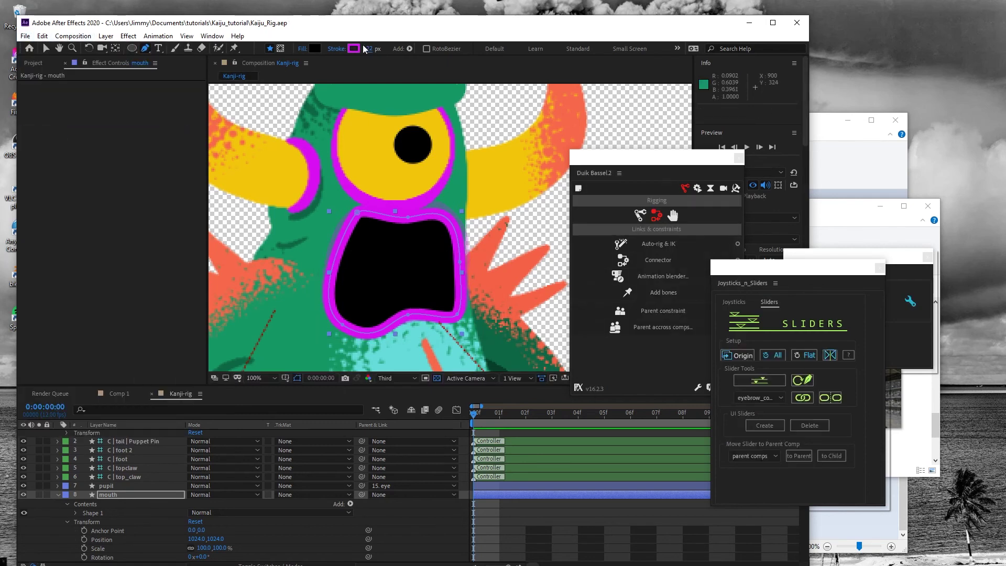
pyautogui.moveTo(373, 48); pyautogui.dragTo(378, 49)
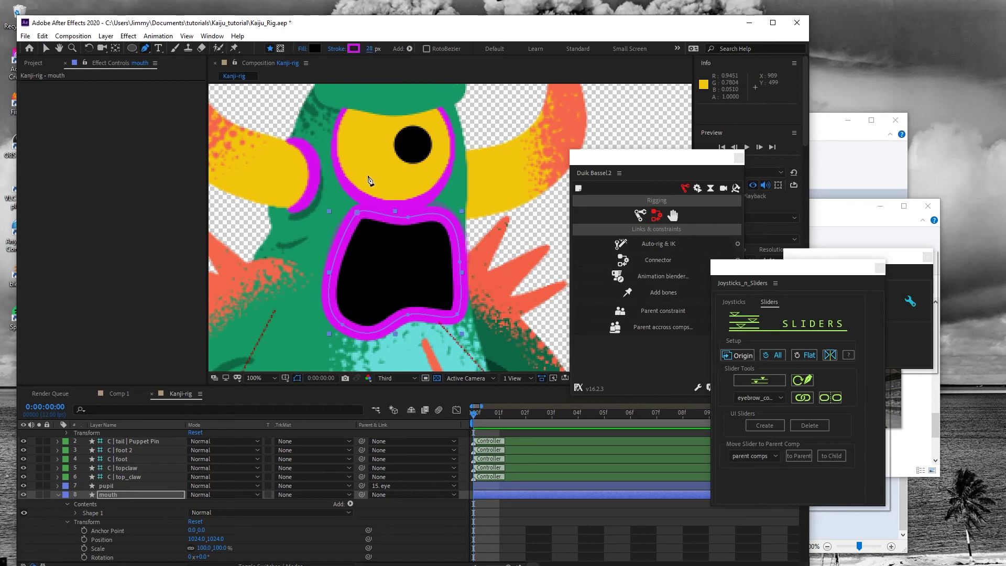
# Step: Bulge out the mouth's left side and duplicate the mouth layer
pyautogui.moveTo(357, 214); pyautogui.dragTo(370, 203)
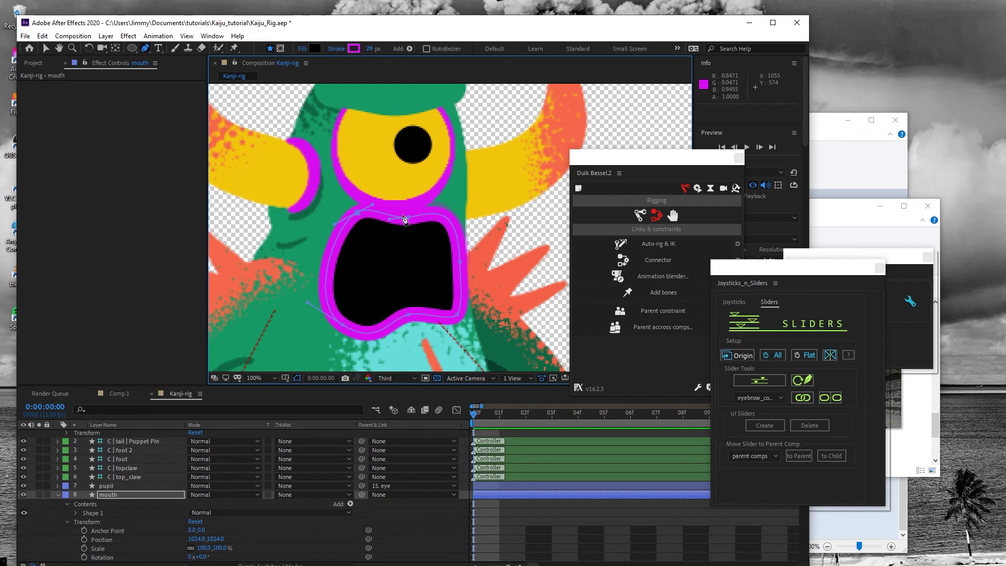
pyautogui.click(118, 496)
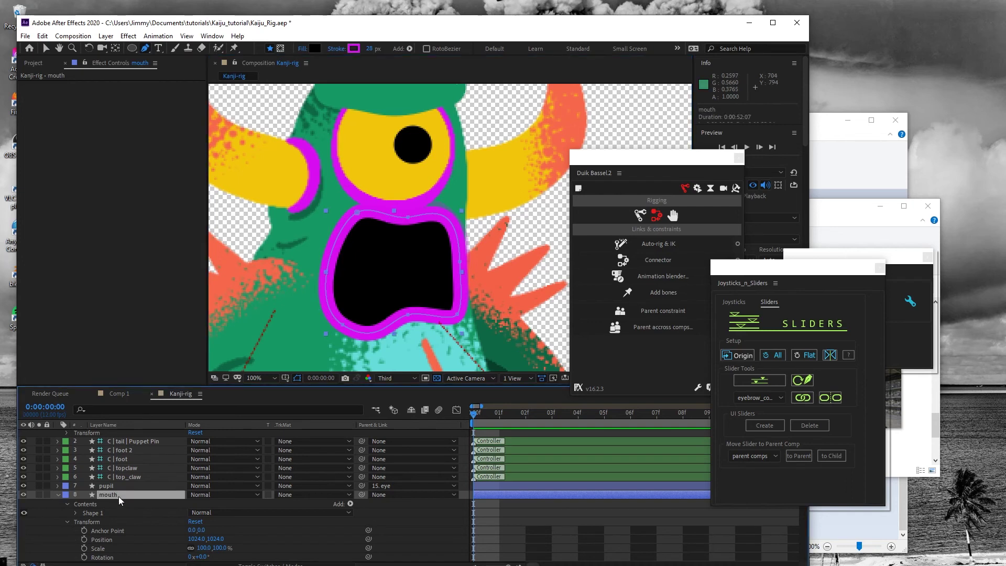
pyautogui.hotkey('ctrl', 'd')
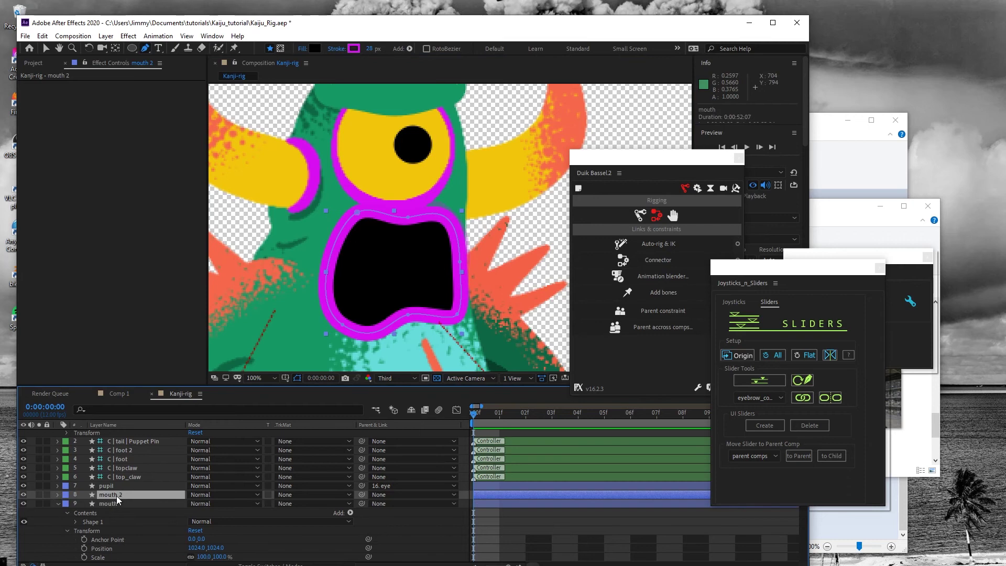
# Step: Set mouth 2's Shape 1 Fill 1 opacity to 0%, leaving only the magenta stroke
pyautogui.click(58, 495)
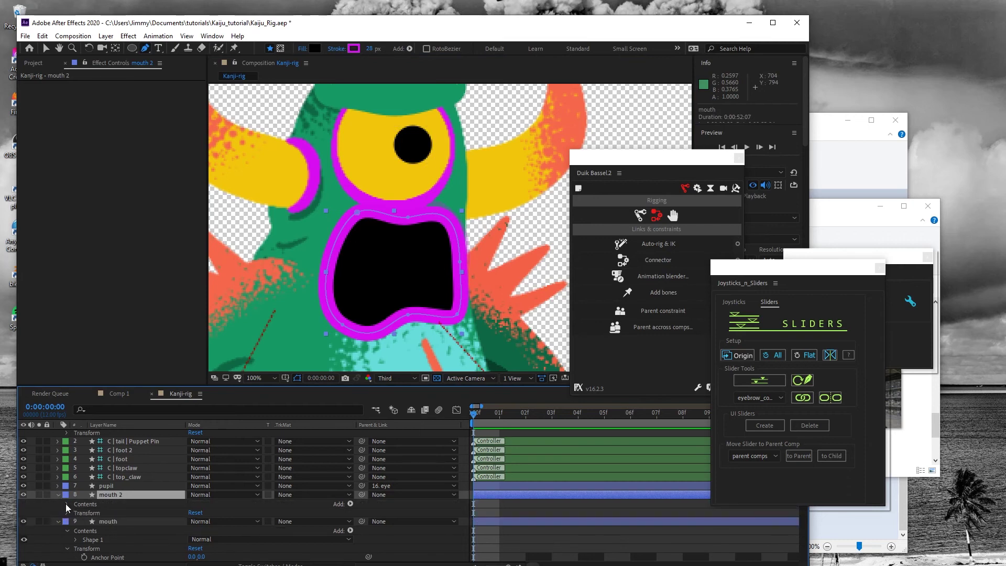
pyautogui.click(66, 503)
pyautogui.click(76, 513)
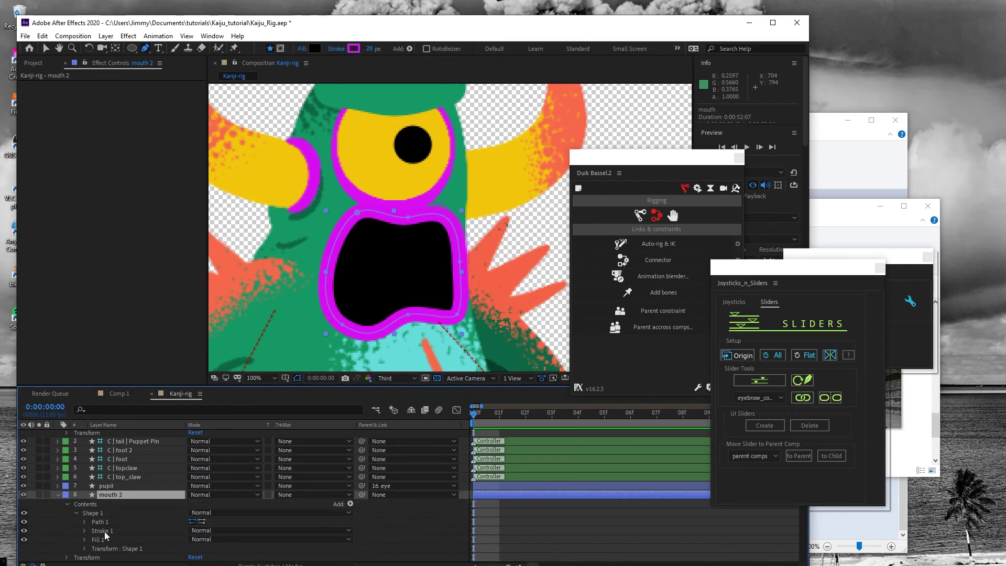
pyautogui.click(100, 538)
pyautogui.click(84, 539)
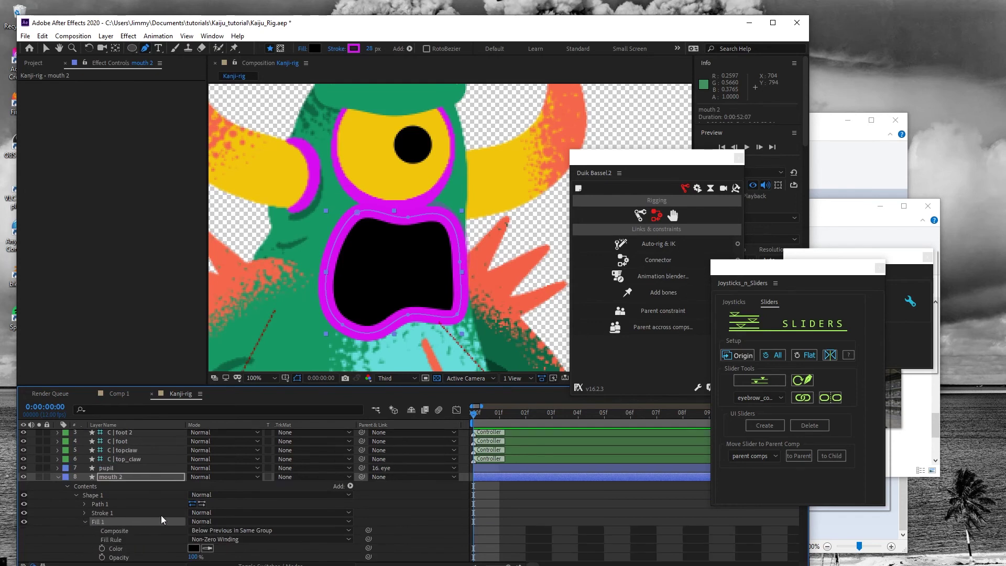
pyautogui.scroll(-3, 162, 515)
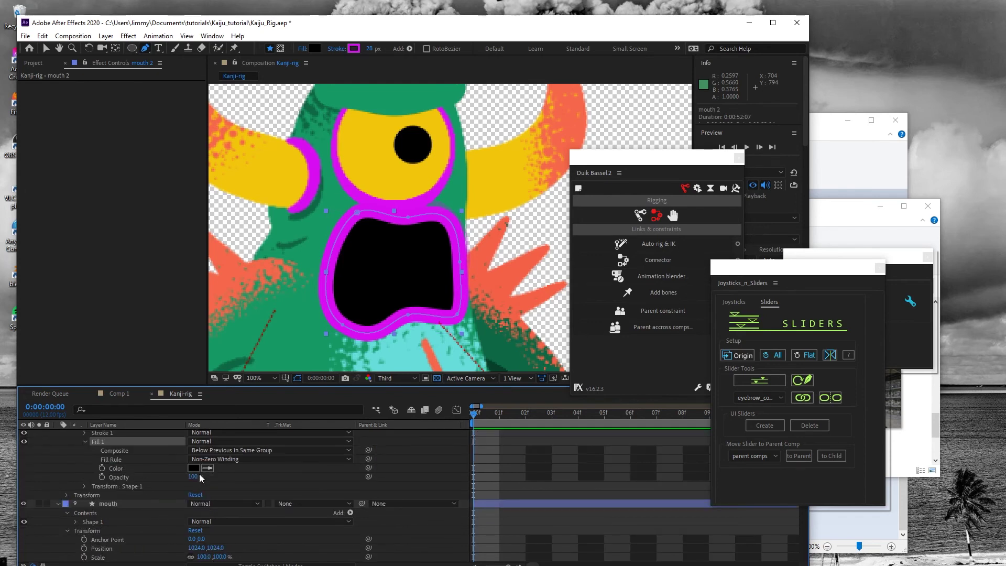
pyautogui.moveTo(194, 476); pyautogui.dragTo(81, 474)
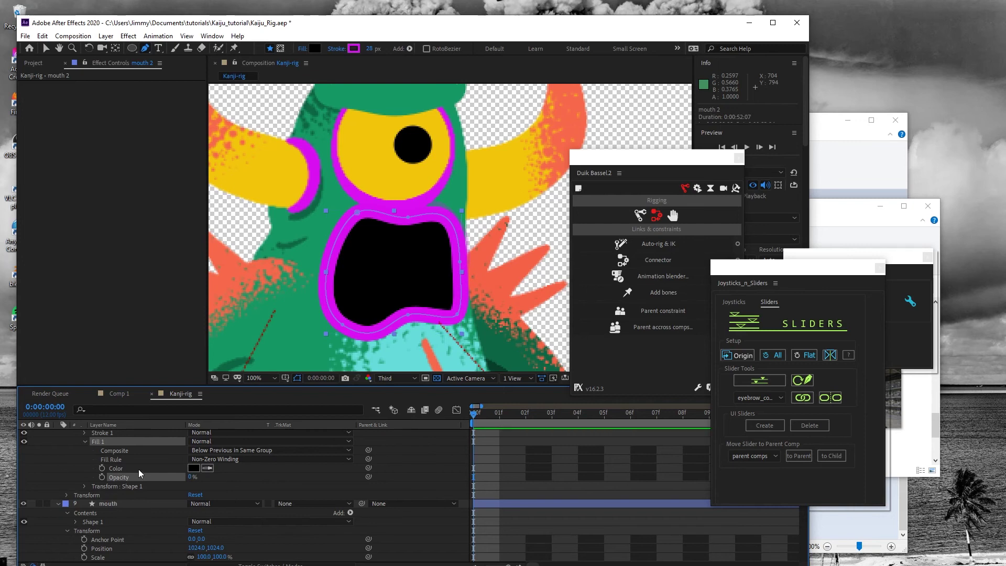
pyautogui.scroll(3, 136, 463)
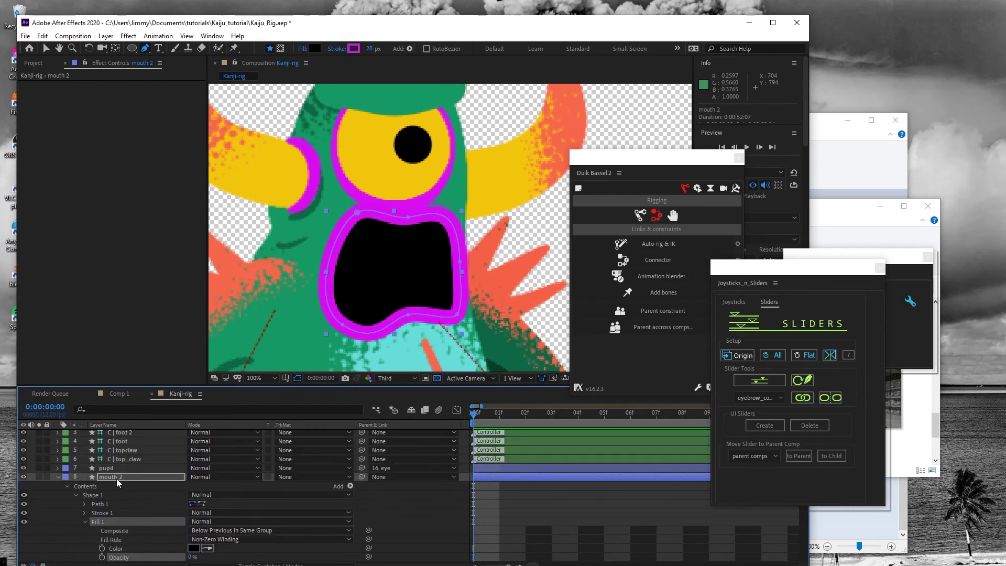
pyautogui.press('Return')
# Step: Name the layer lips and expand its Path 1 property
pyautogui.write('li')
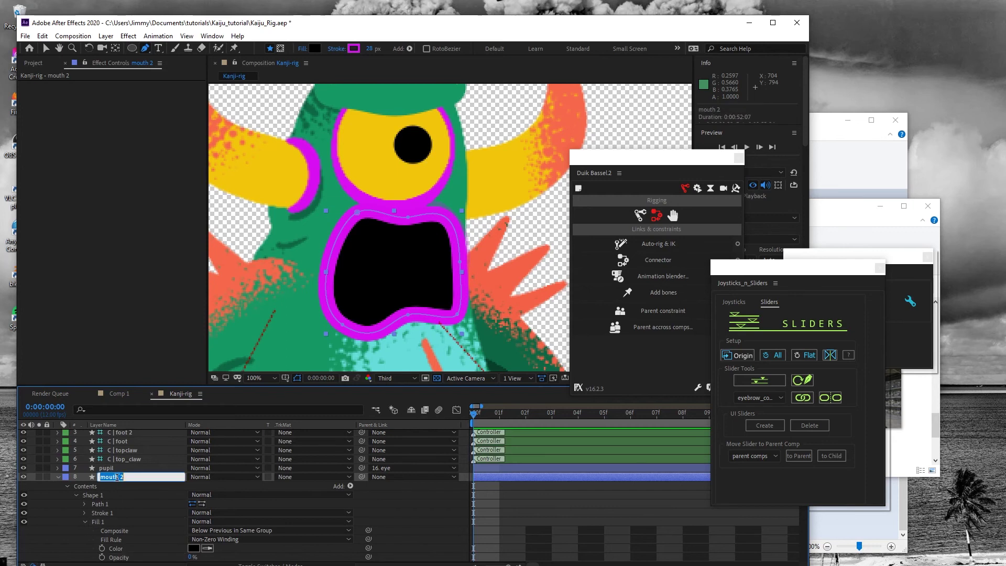
pyautogui.write('ps')
pyautogui.click(109, 497)
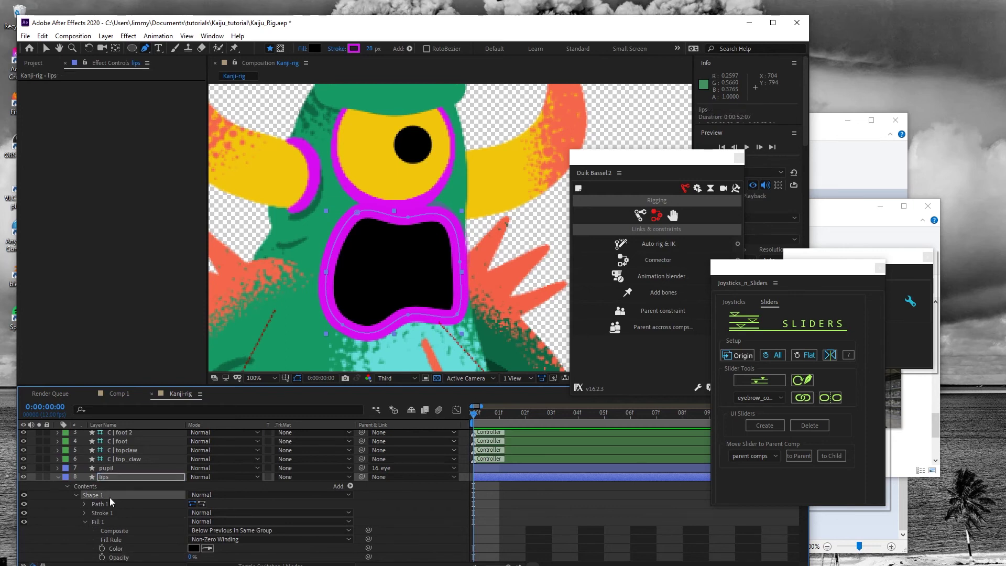
pyautogui.click(110, 476)
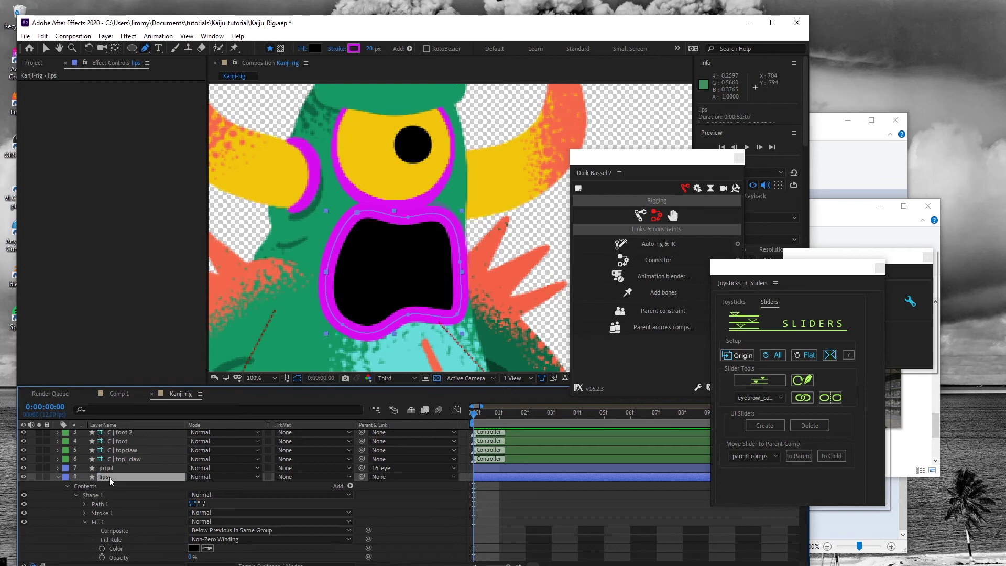
pyautogui.click(105, 504)
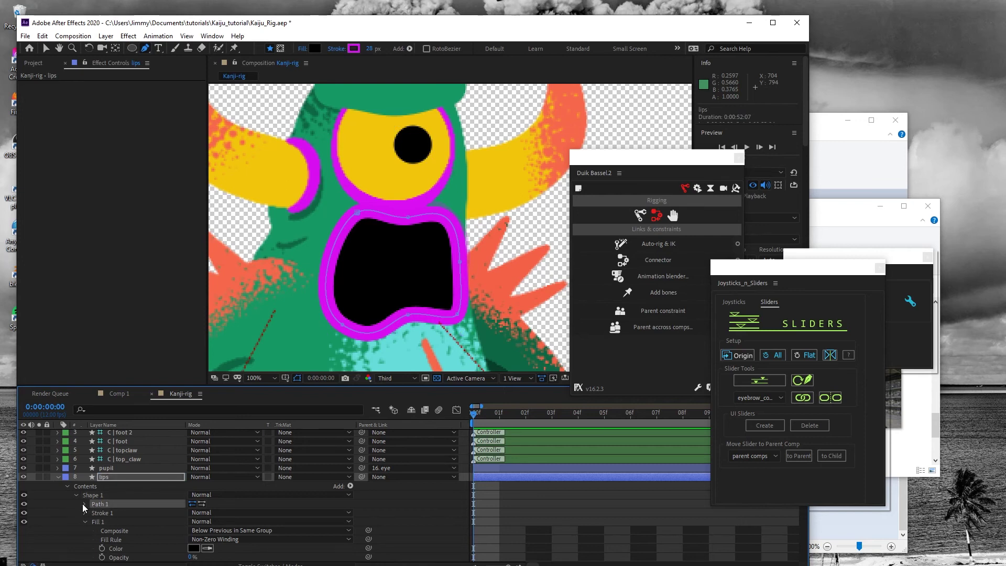
pyautogui.click(84, 504)
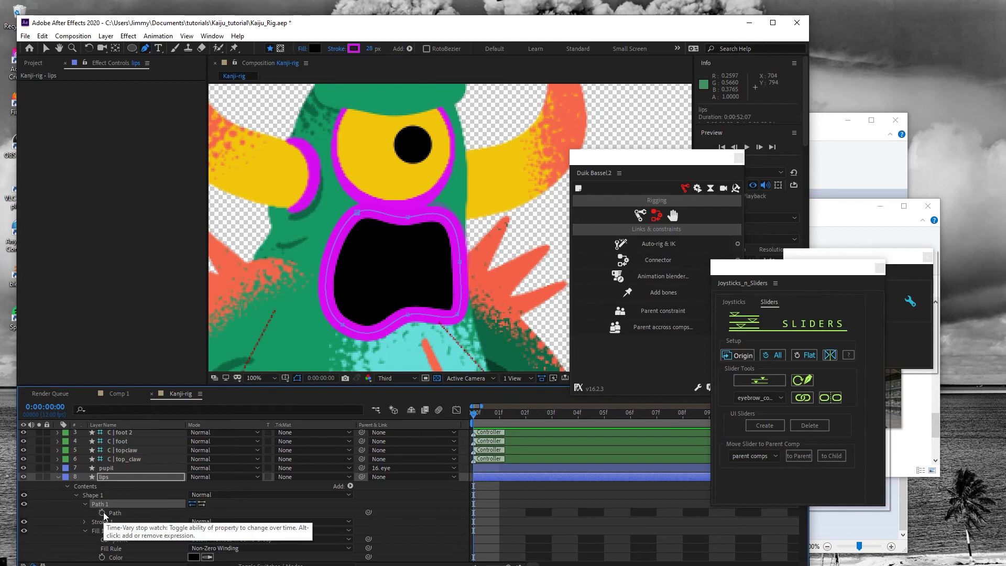
# Step: Pickwhip the lips Path expression to mouth 2's Shape 1 Path 1 path
pyautogui.keyDown('alt'); pyautogui.click(103, 513); pyautogui.keyUp('alt')
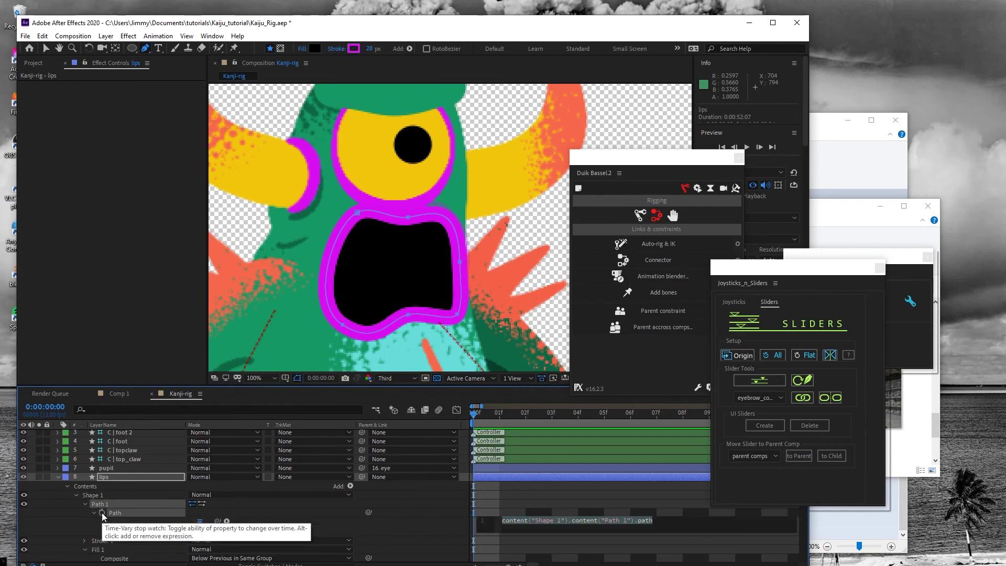
pyautogui.scroll(-3, 112, 517)
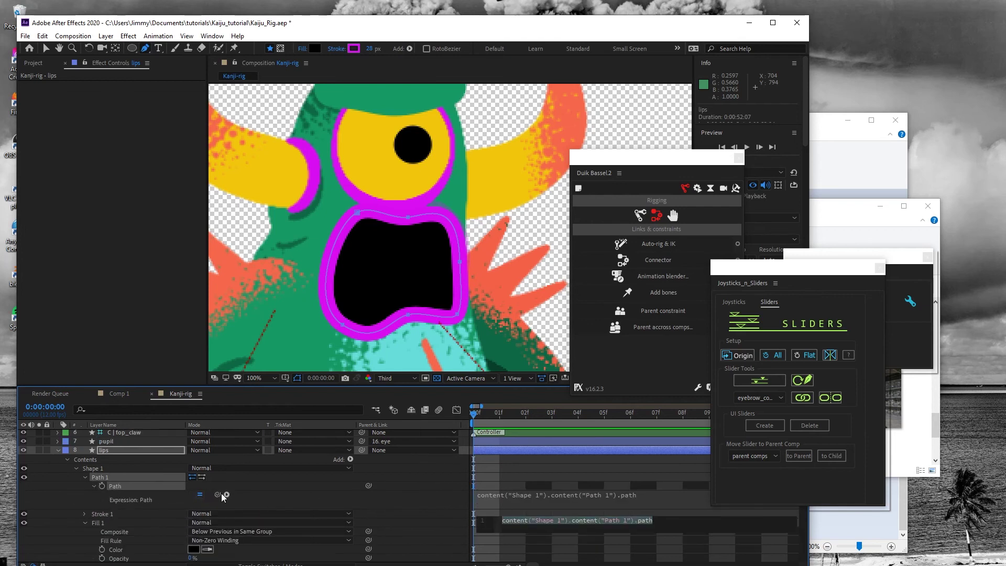
pyautogui.scroll(-6, 220, 493)
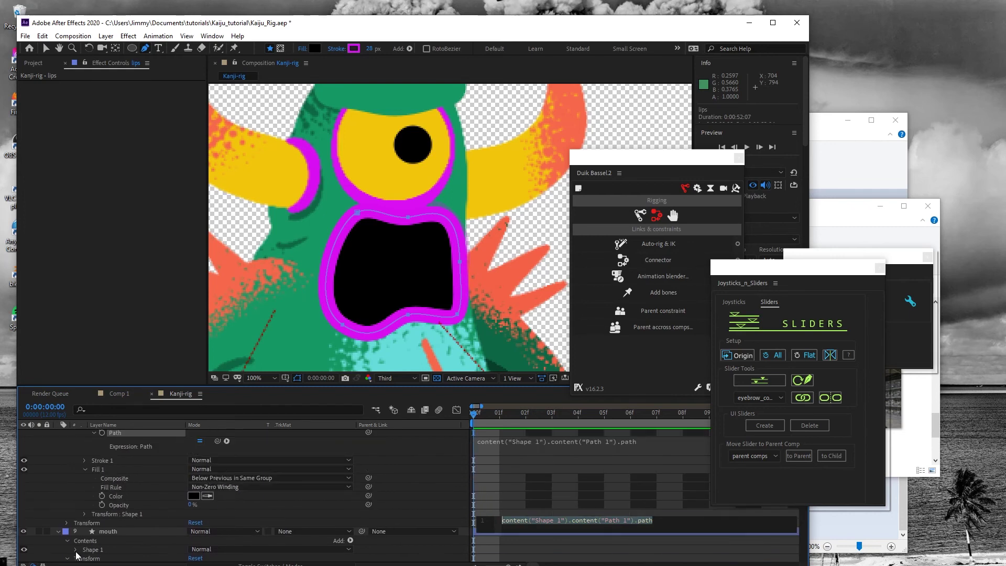
pyautogui.scroll(3, 209, 469)
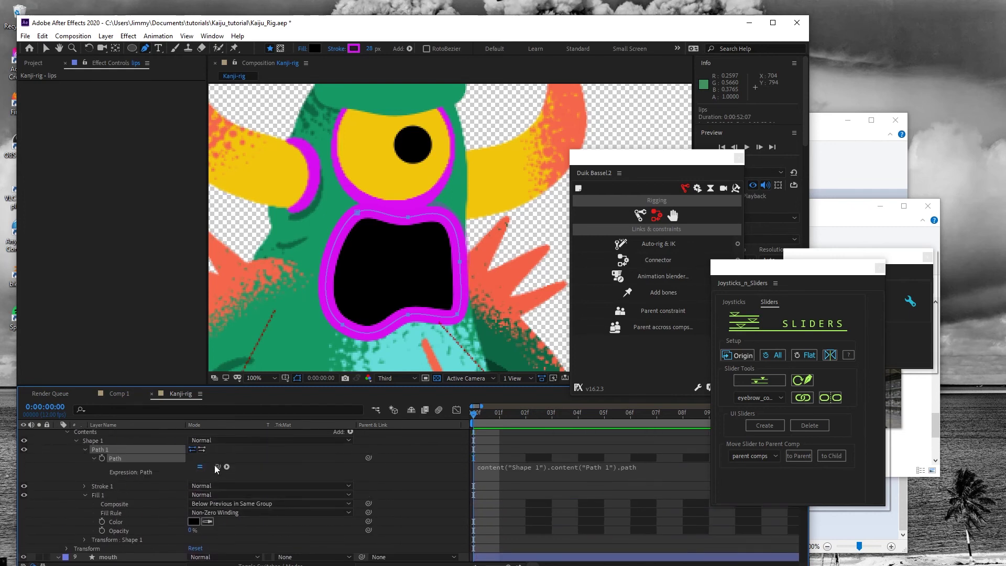
pyautogui.moveTo(217, 466); pyautogui.dragTo(100, 482)
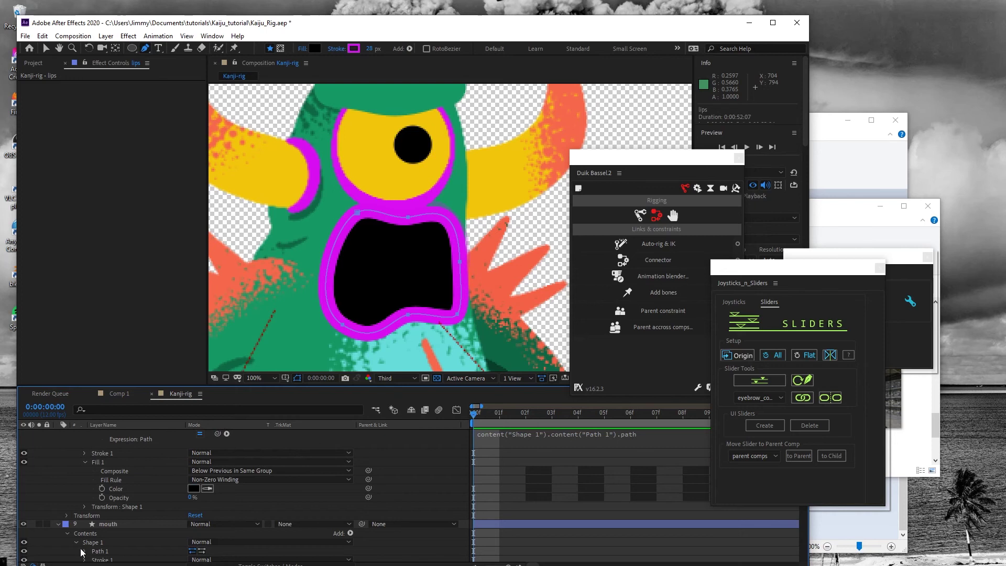
pyautogui.scroll(3, 164, 493)
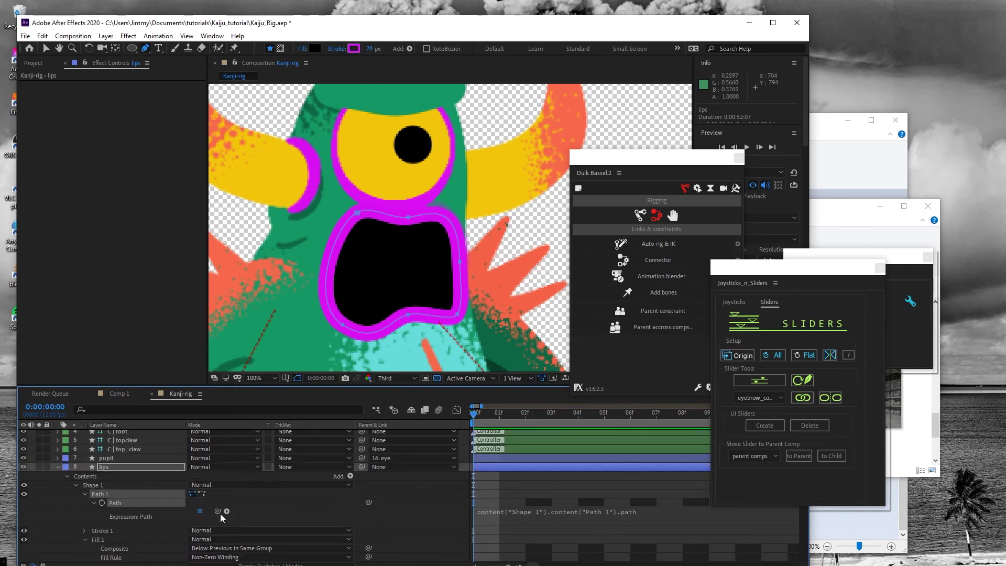
pyautogui.moveTo(218, 512); pyautogui.dragTo(103, 500)
pyautogui.scroll(3, 185, 495)
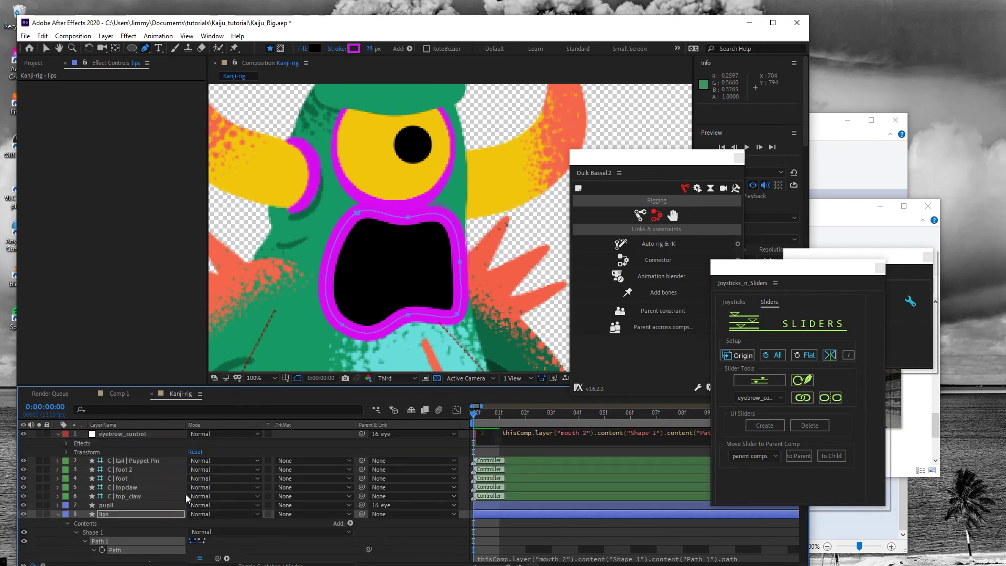
# Step: Lock the lips layer, then try pulling the mouth 2 outline and undo it
pyautogui.click(47, 461)
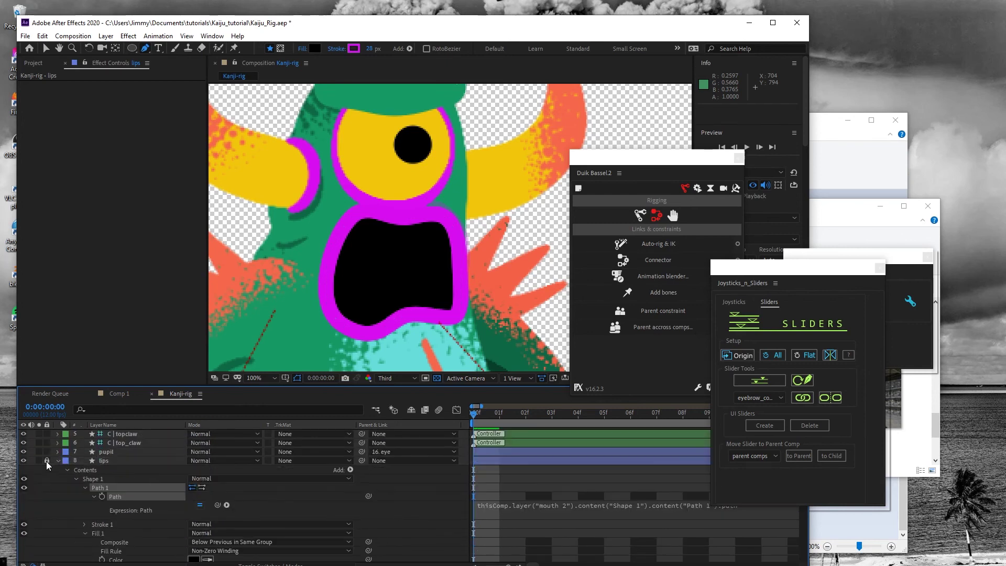
pyautogui.click(58, 460)
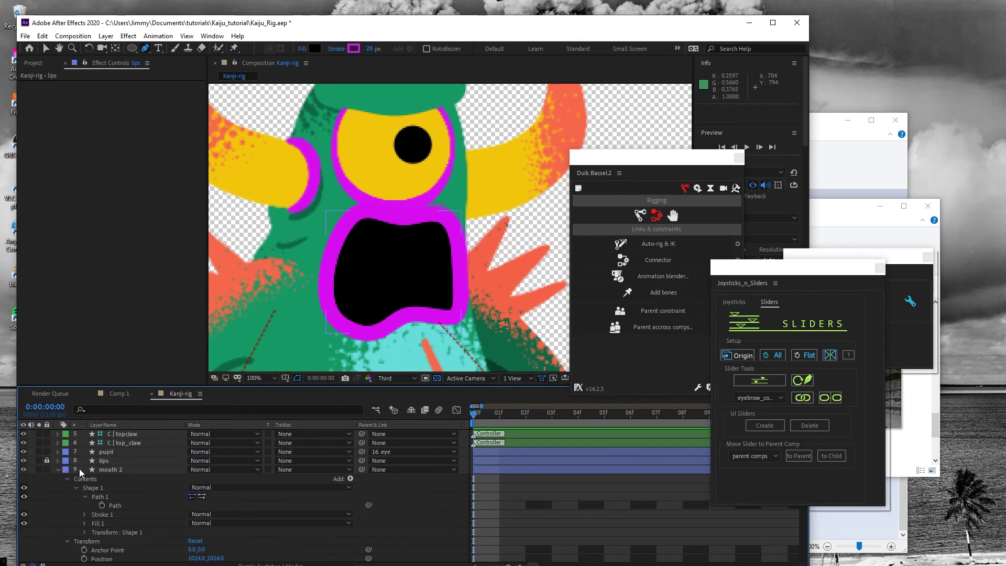
pyautogui.click(114, 505)
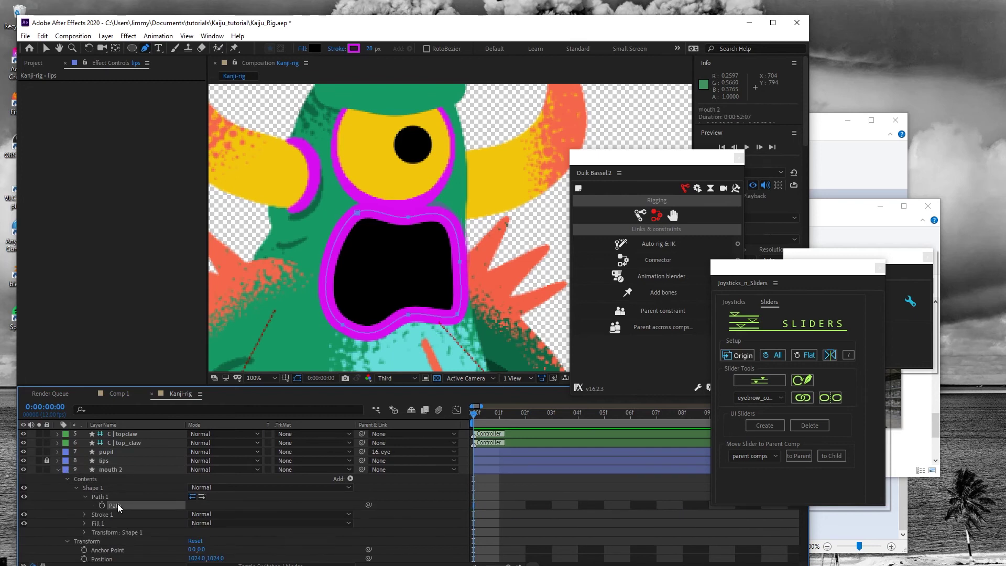
pyautogui.click(48, 46)
pyautogui.moveTo(354, 207); pyautogui.dragTo(363, 221)
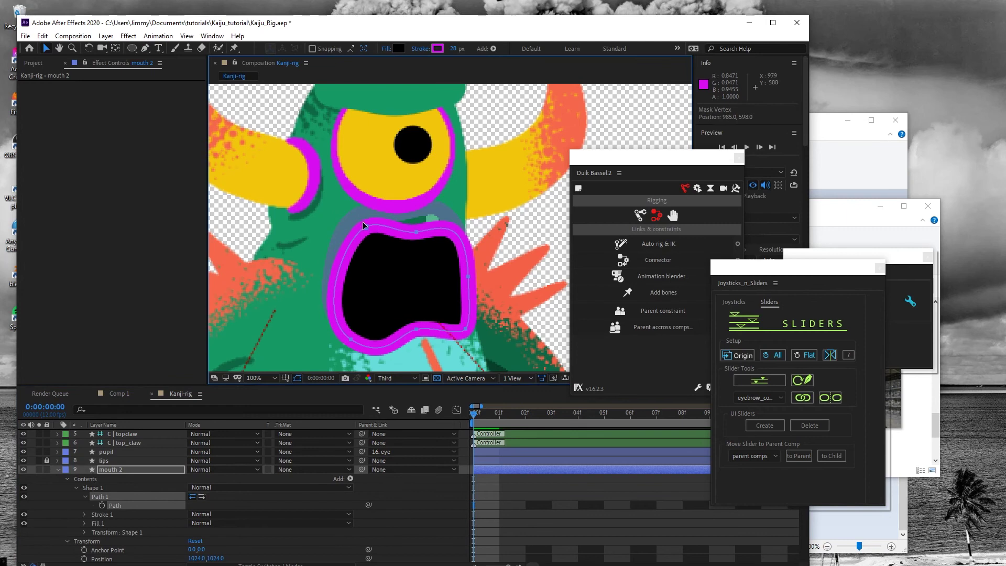
pyautogui.hotkey('ctrl', 'z')
# Step: Try moving the mouth's lower-left point up and left, then undo
pyautogui.click(115, 503)
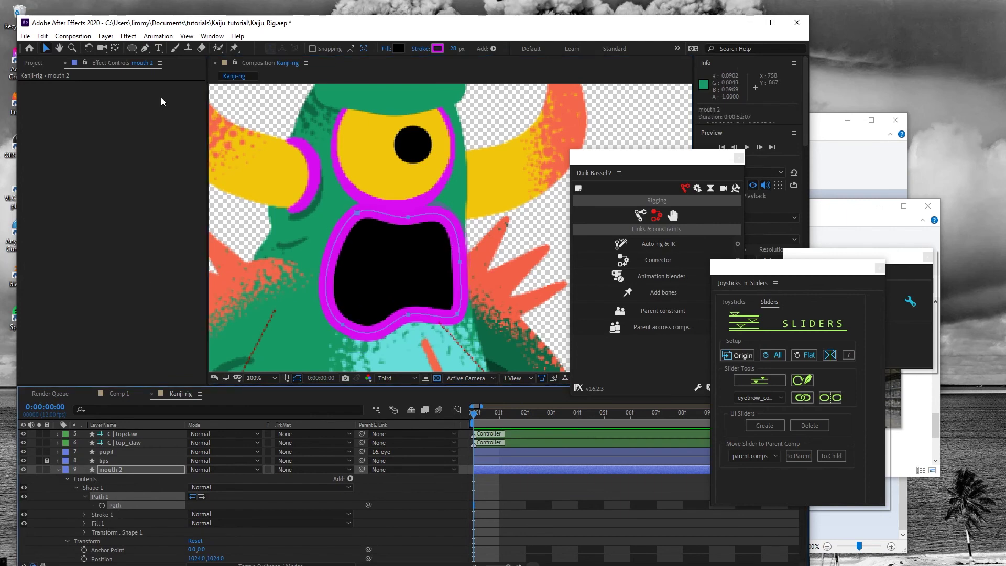
pyautogui.click(341, 326)
pyautogui.moveTo(338, 331); pyautogui.dragTo(332, 280)
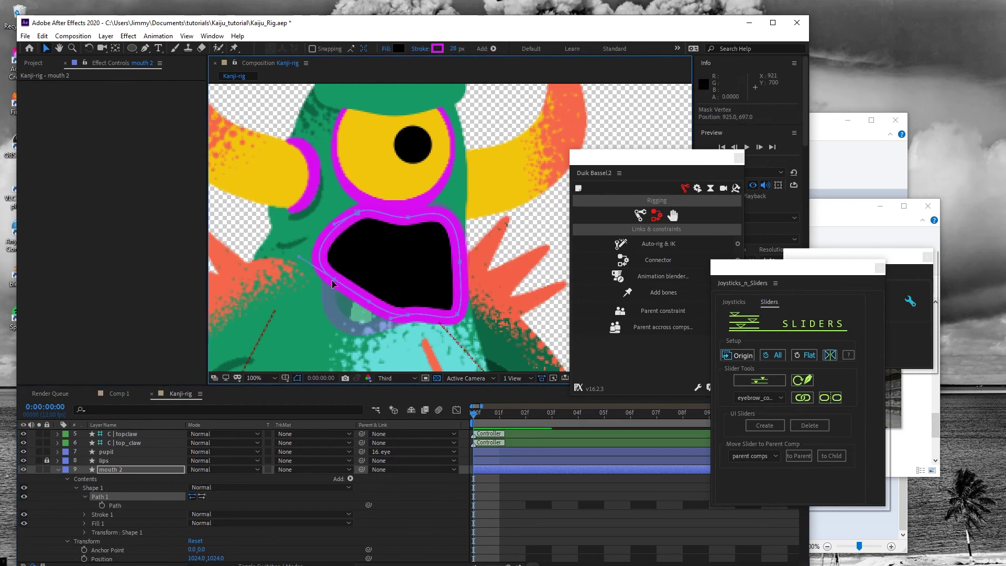
pyautogui.hotkey('ctrl', 'z')
# Step: Save the Kaiju rig project
pyautogui.click(25, 36)
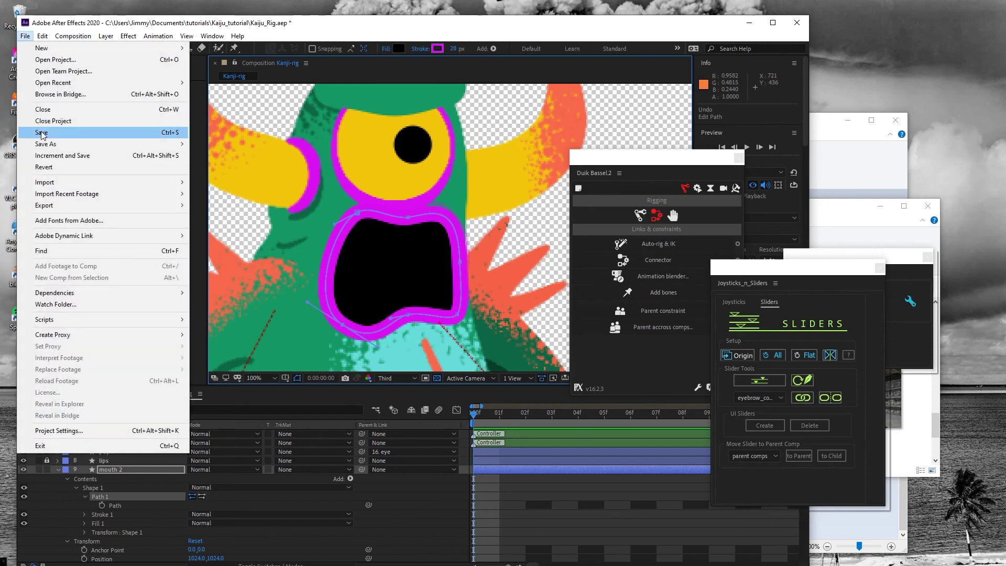
pyautogui.click(42, 132)
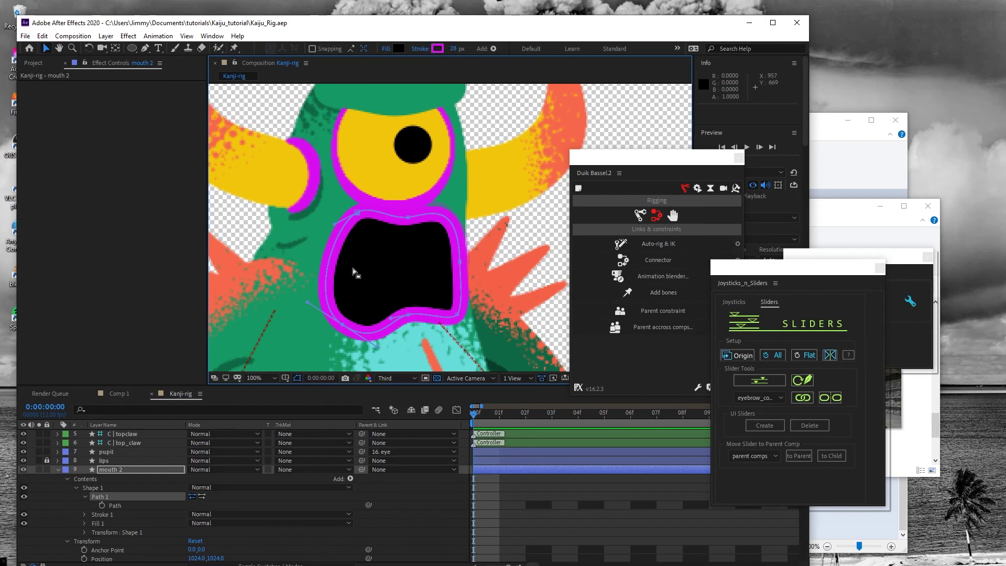
pyautogui.click(145, 49)
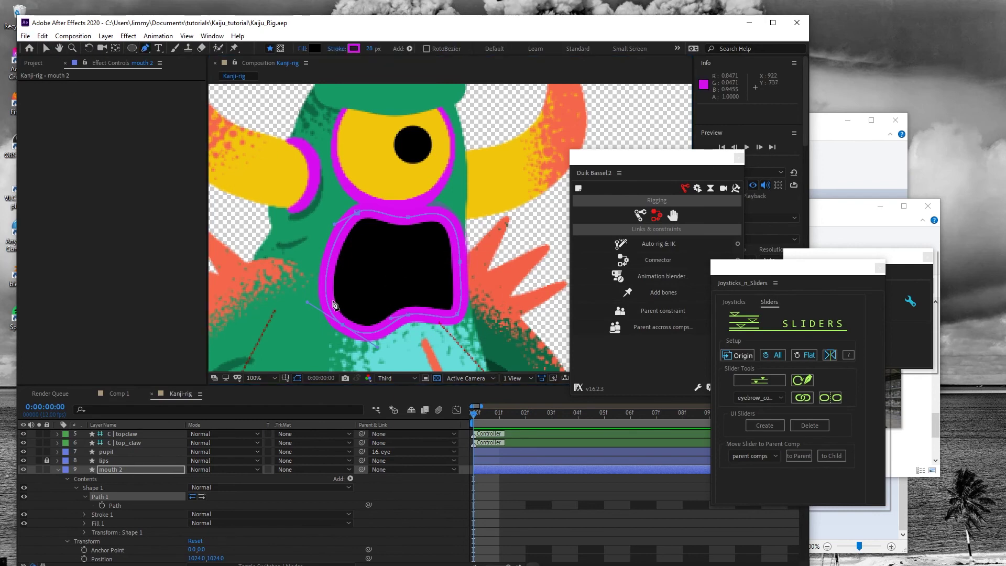
# Step: Add a new empty shape layer and set new-shape strokes to None
pyautogui.click(106, 35)
pyautogui.moveTo(113, 52)
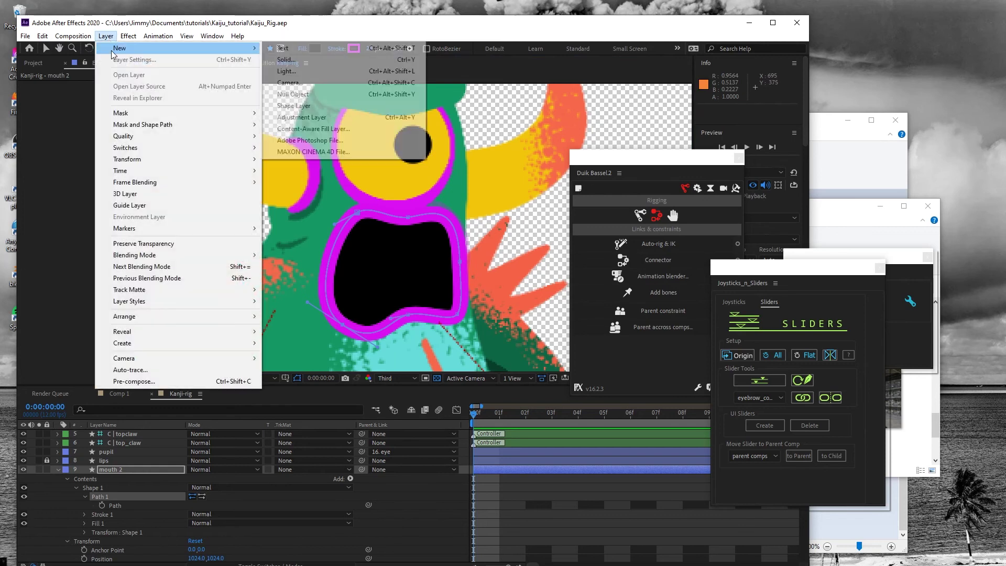
pyautogui.click(300, 107)
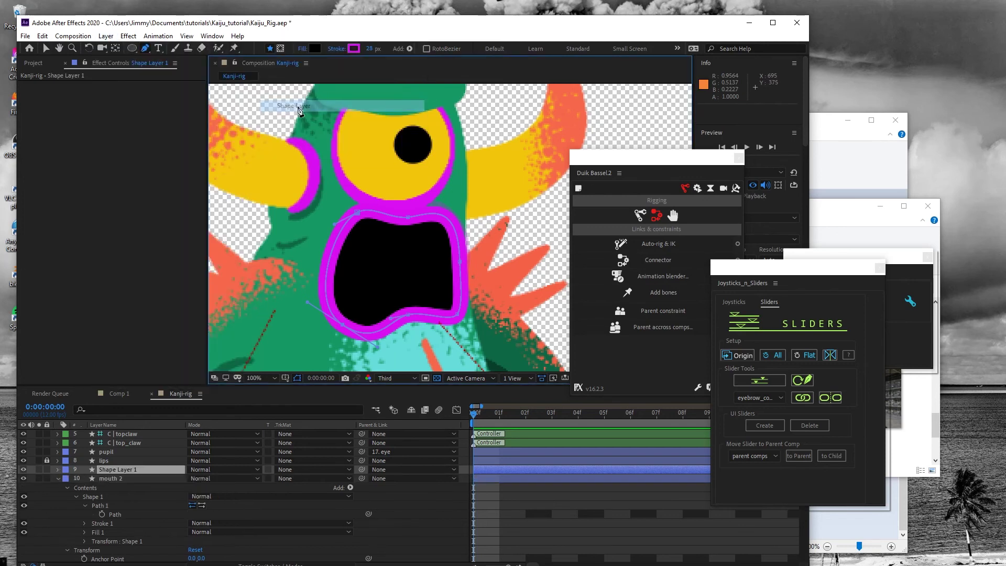
pyautogui.click(336, 48)
pyautogui.click(18, 30)
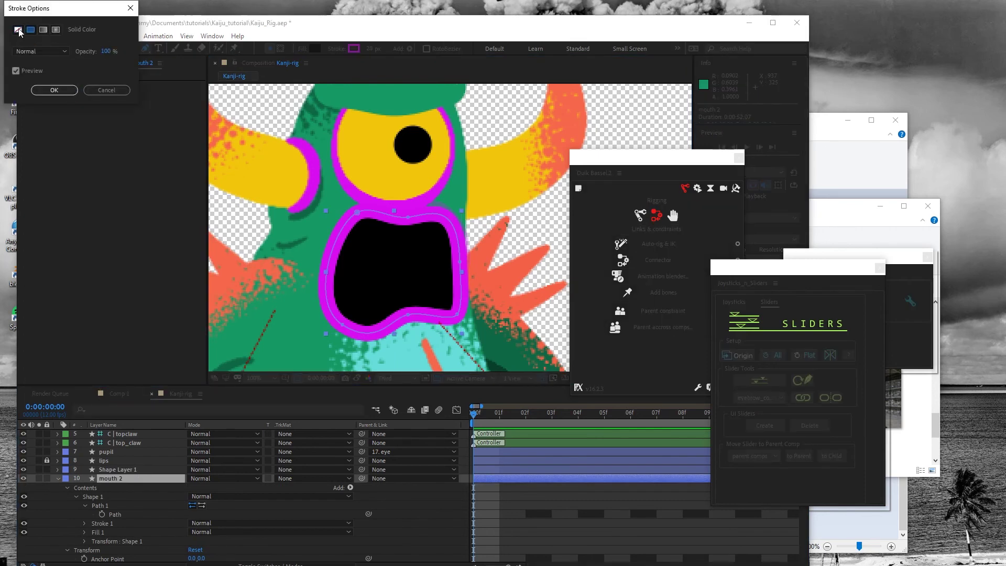
pyautogui.click(54, 90)
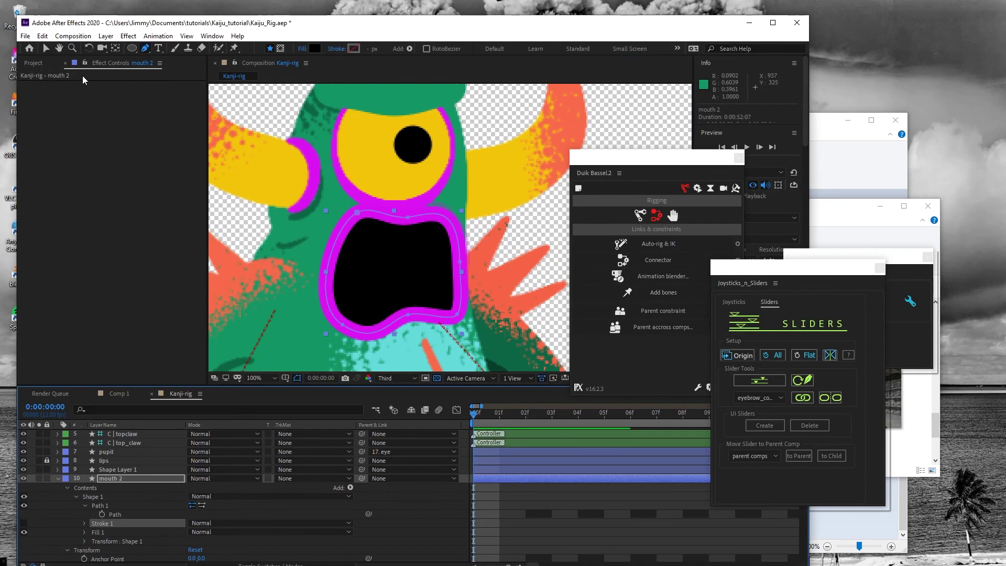
# Step: Rename the mouth 2 layer to tongue
pyautogui.click(126, 480)
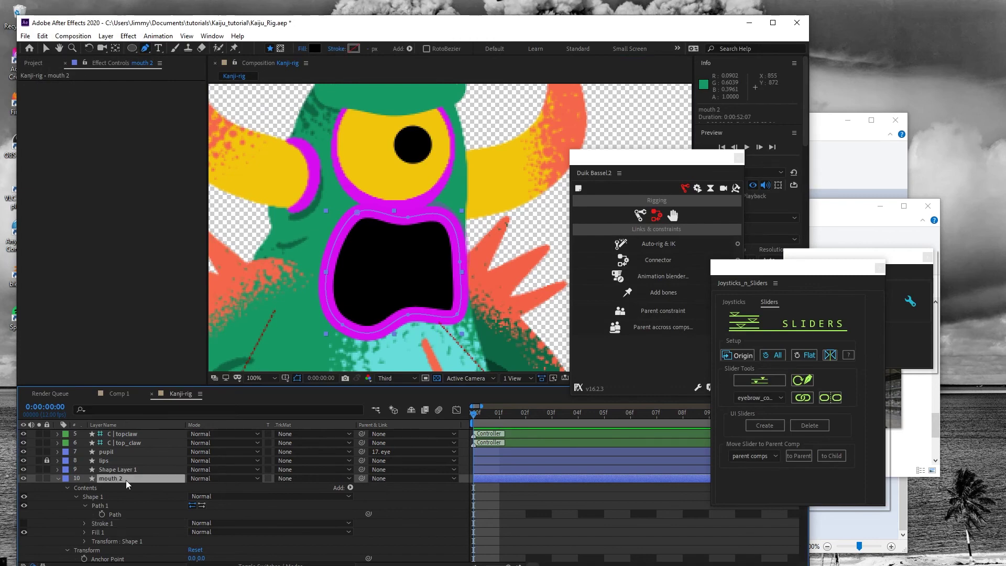
pyautogui.press('Return')
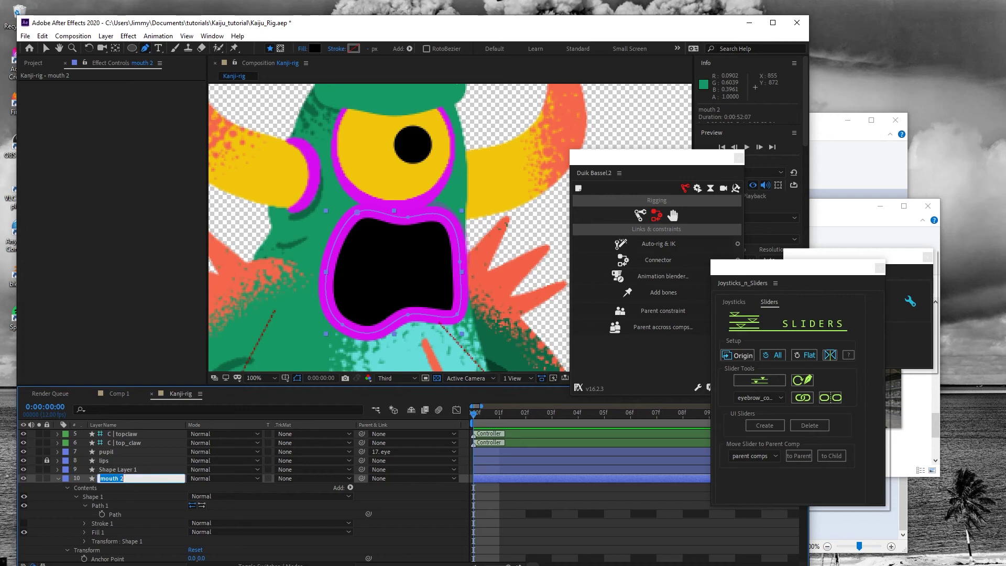
pyautogui.write('tongue')
pyautogui.press('Return')
pyautogui.click(119, 479)
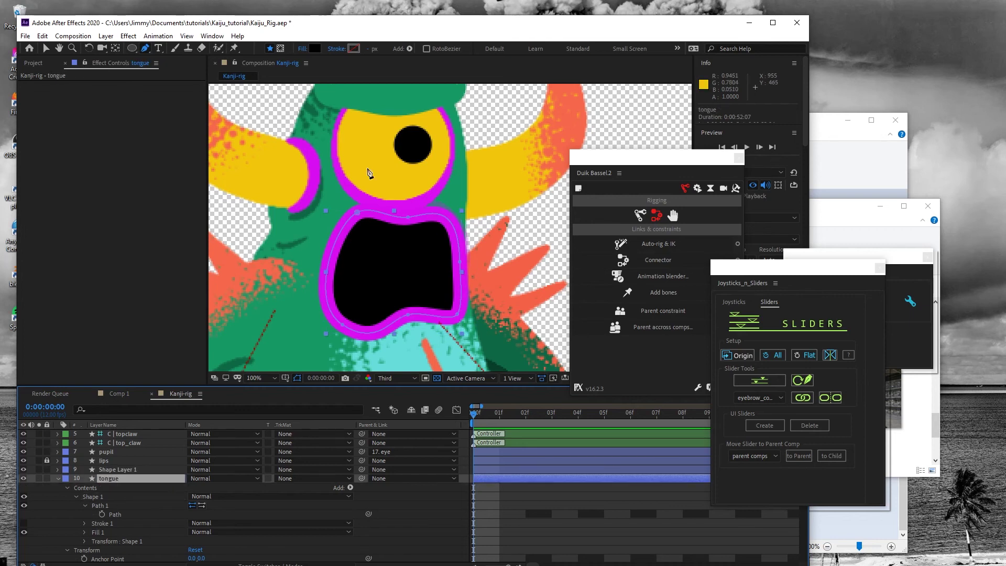
# Step: Draw a curved closed tongue outline across the bottom of the mouth
pyautogui.moveTo(330, 283); pyautogui.dragTo(366, 275)
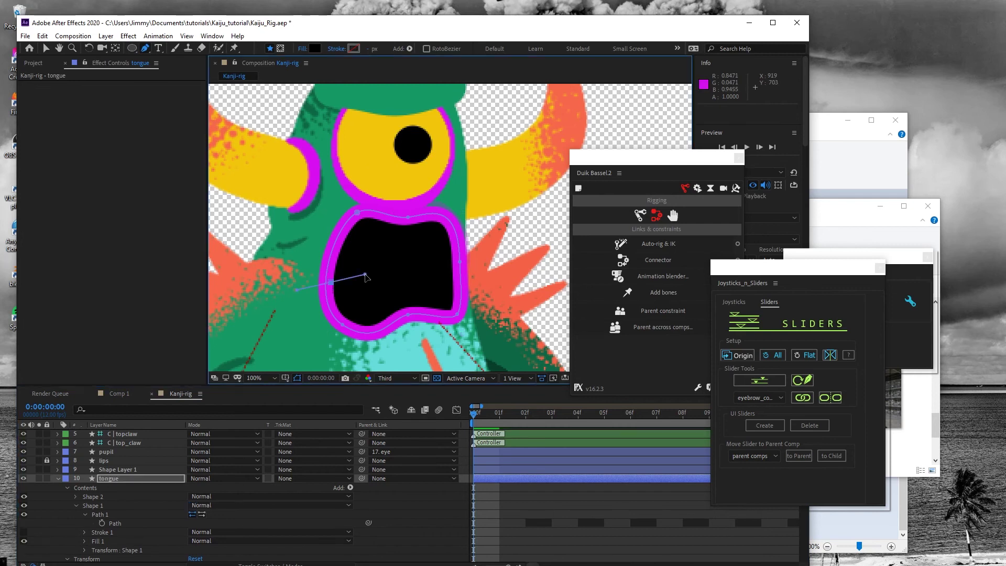
pyautogui.moveTo(416, 304); pyautogui.dragTo(429, 334)
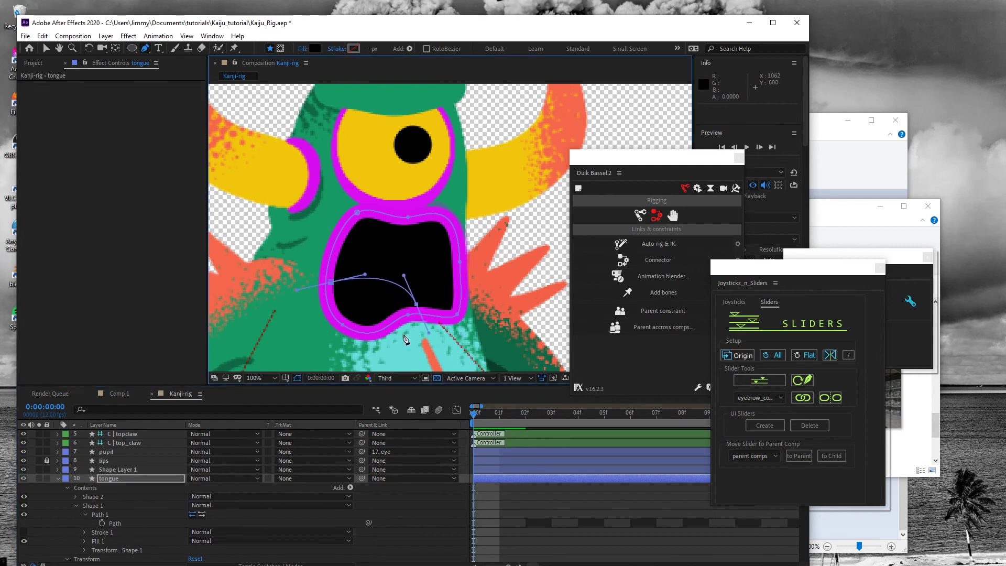
pyautogui.keyDown('ctrl'); pyautogui.click(369, 338); pyautogui.keyUp('ctrl')
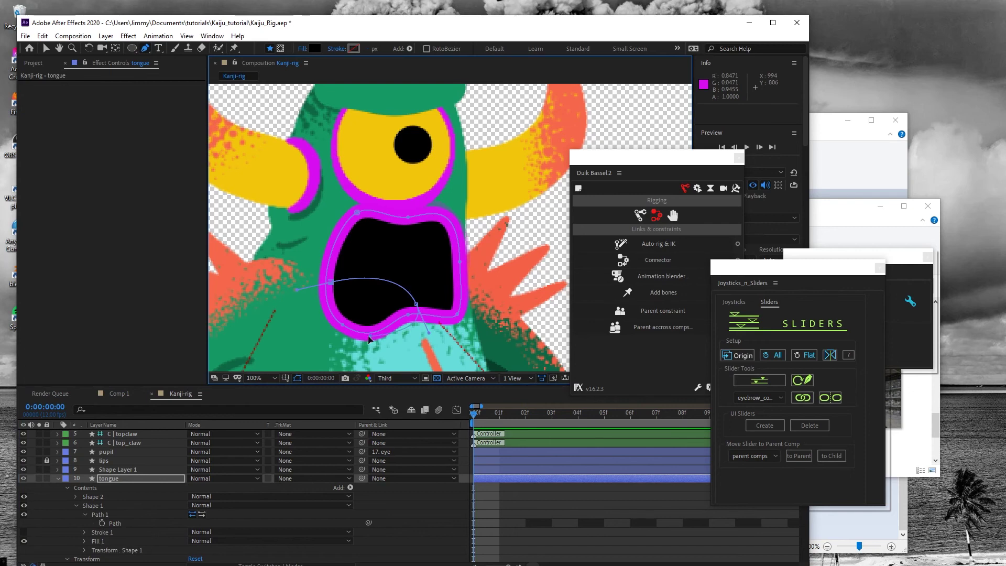
pyautogui.moveTo(318, 295); pyautogui.dragTo(321, 273)
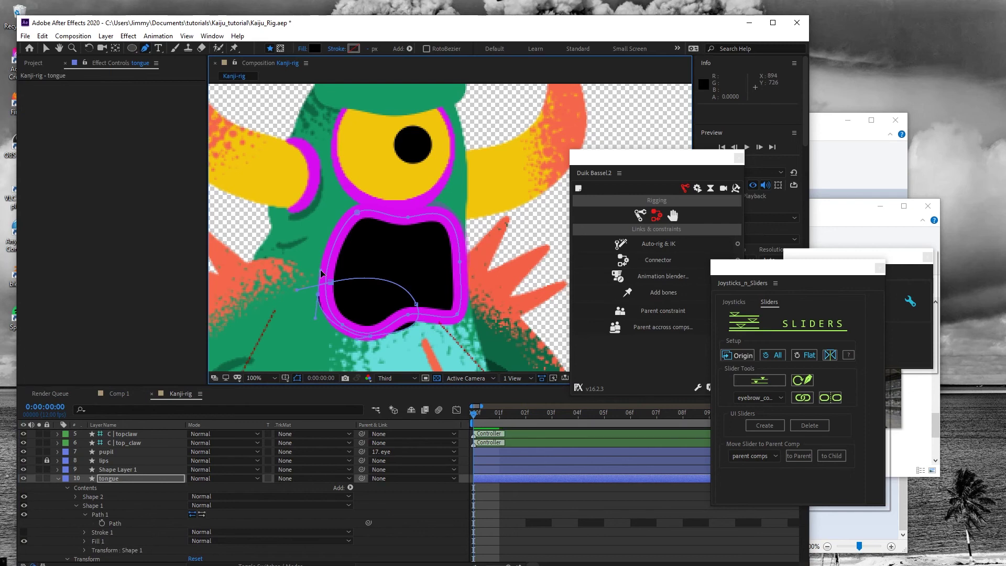
pyautogui.keyDown('ctrl'); pyautogui.click(330, 284); pyautogui.keyUp('ctrl')
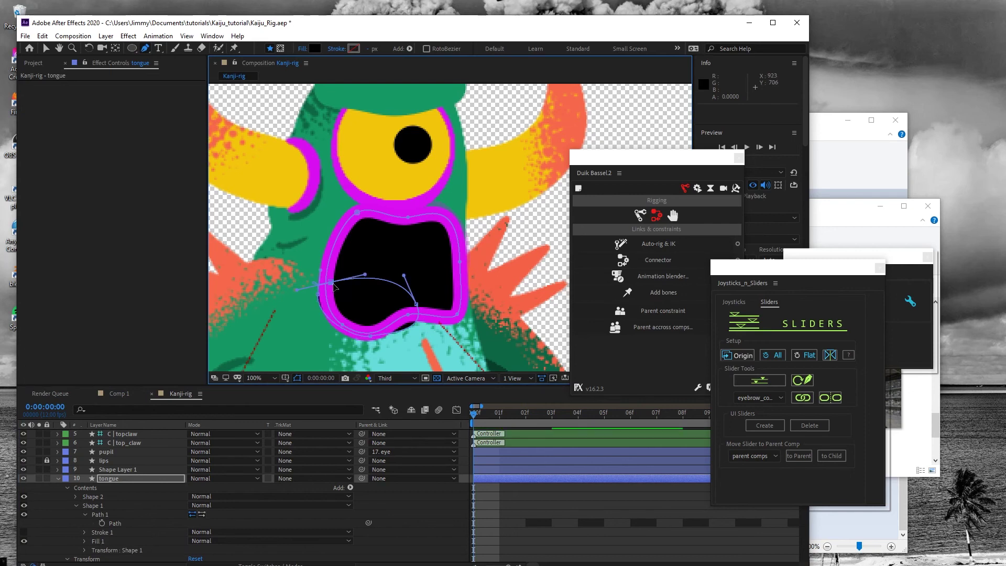
# Step: Fill the tongue dark purple 4B0354, sampled from the lips and darkened
pyautogui.click(312, 49)
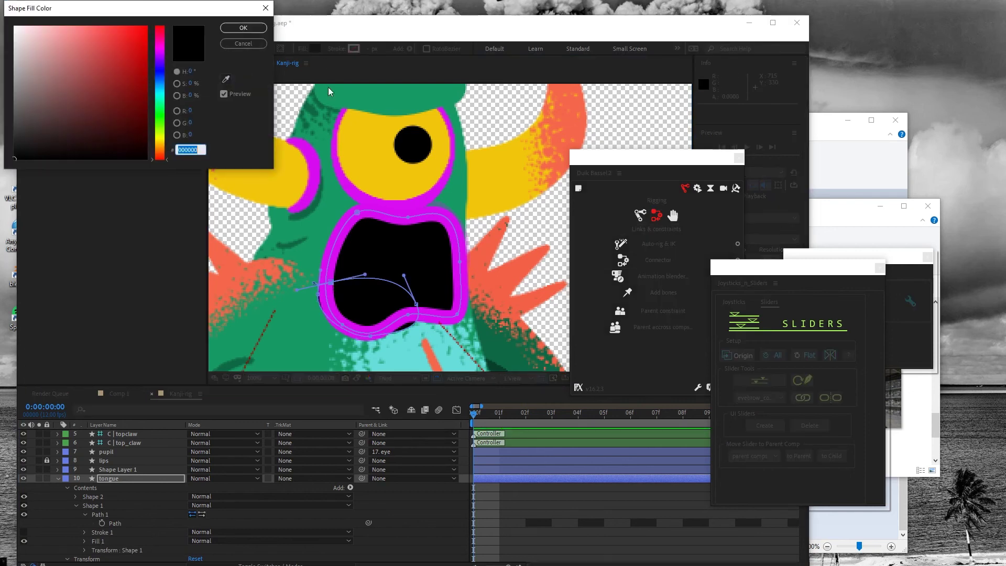
pyautogui.click(227, 79)
pyautogui.click(397, 209)
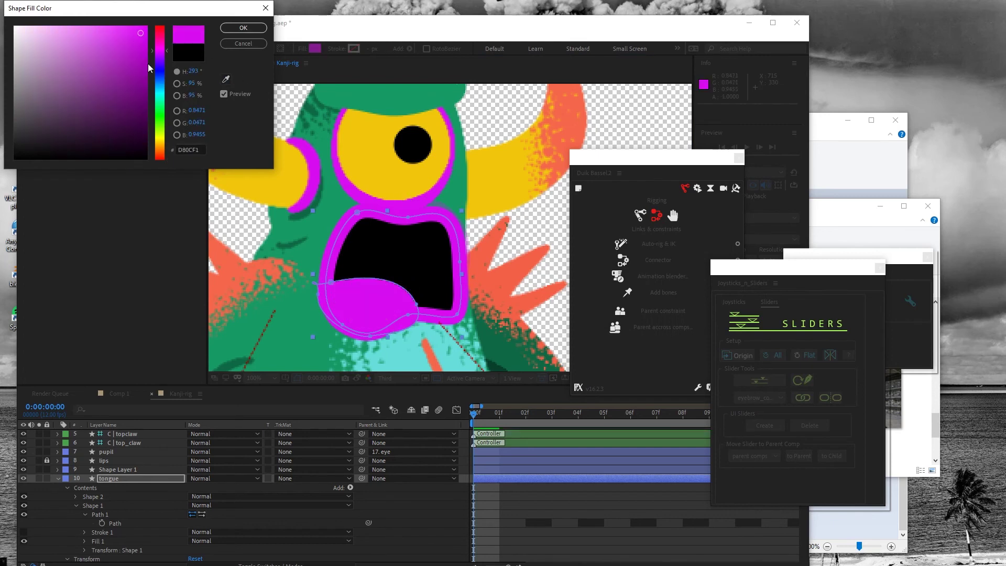
pyautogui.moveTo(144, 40); pyautogui.dragTo(142, 115)
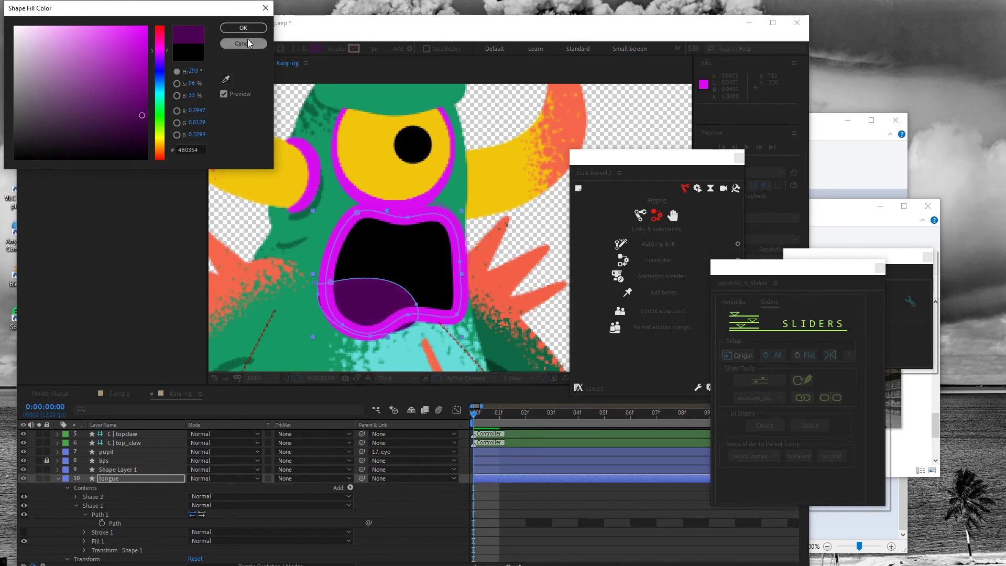
pyautogui.click(243, 28)
# Step: Add another new empty shape layer
pyautogui.click(106, 35)
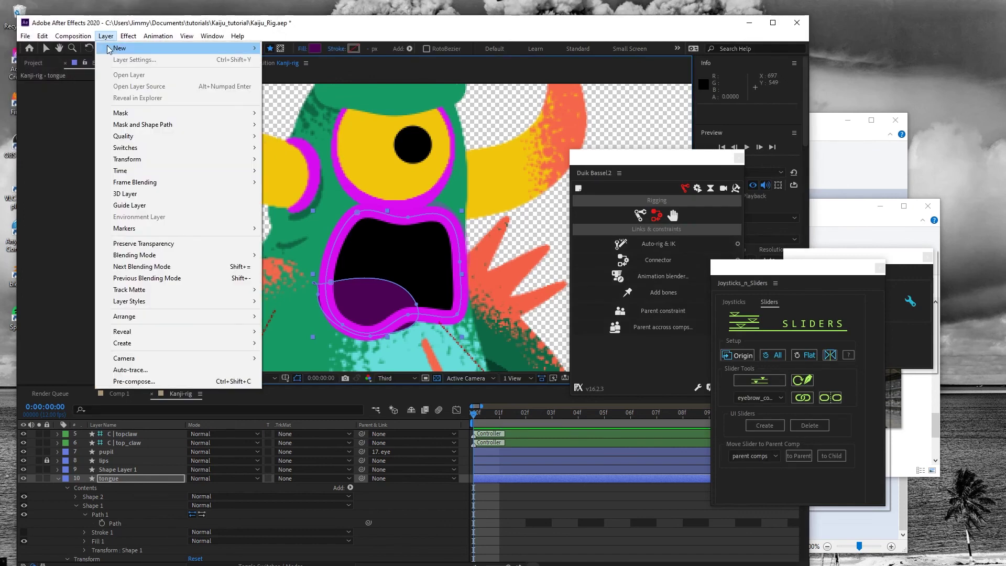
pyautogui.moveTo(110, 48)
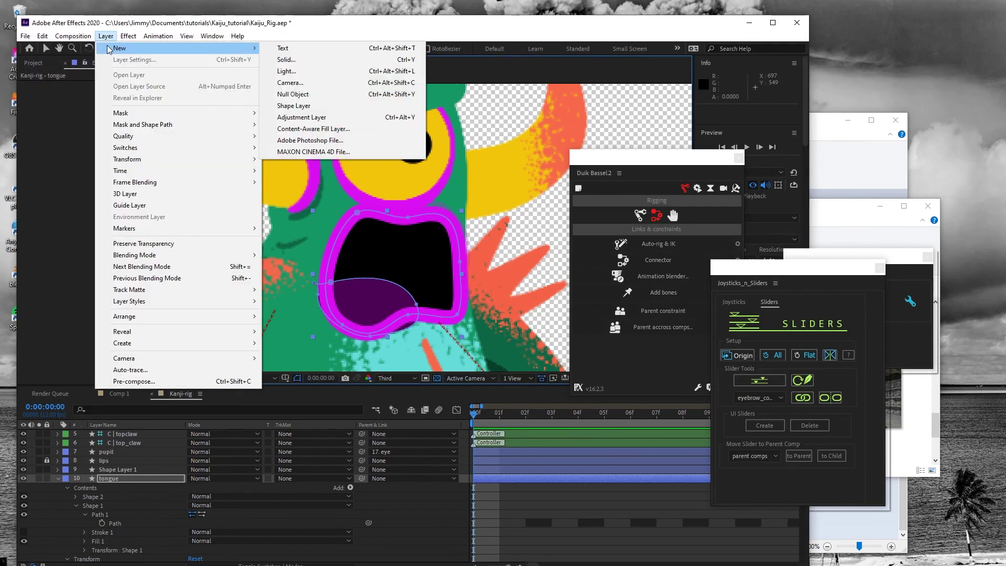
pyautogui.click(309, 107)
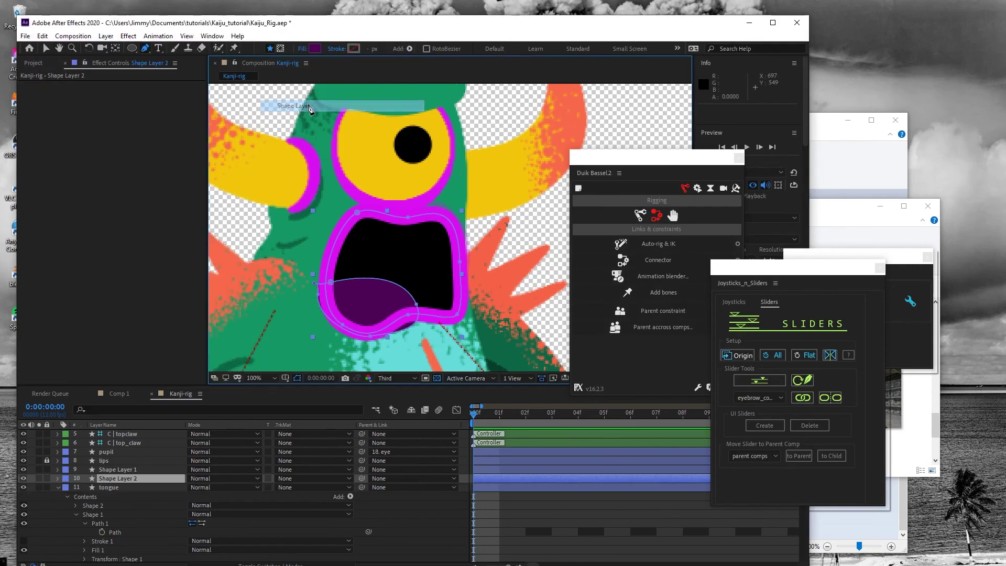
# Step: Rename Shape Layer 2 to bottom_teeth and place the first tooth point on the lower jaw
pyautogui.doubleClick(122, 478)
pyautogui.press('Return')
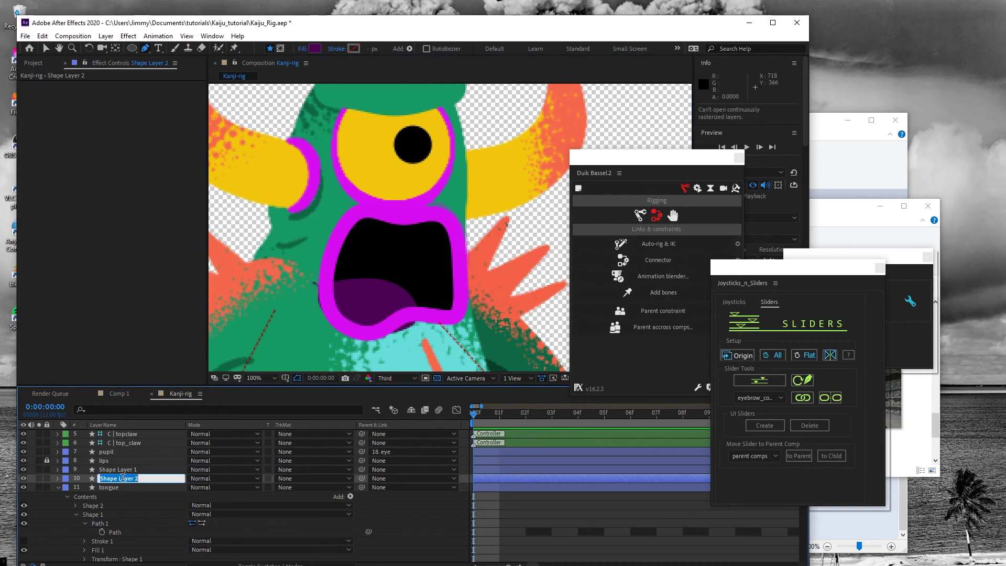
pyautogui.write('bottom_teeth')
pyautogui.press('Return')
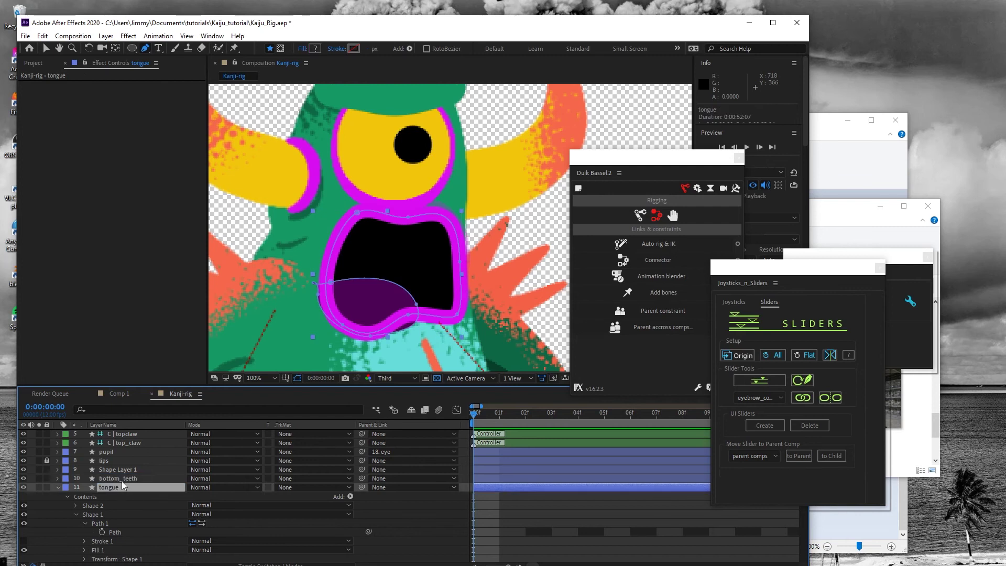
pyautogui.click(348, 329)
# Step: Draw a triangular tooth on the lower jaw's left and fill it pale cream FBF9DC
pyautogui.click(355, 297)
pyautogui.click(369, 332)
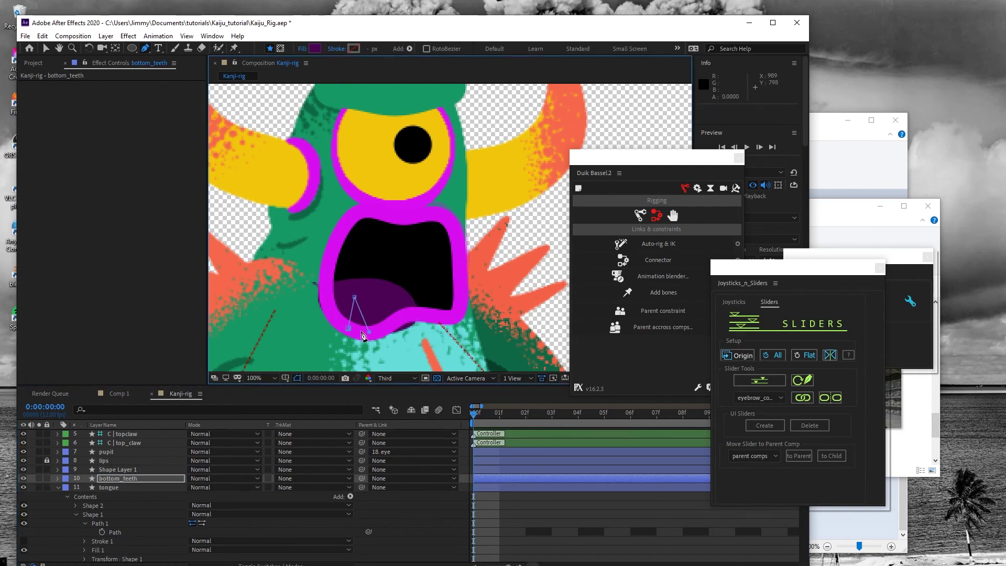
pyautogui.click(348, 329)
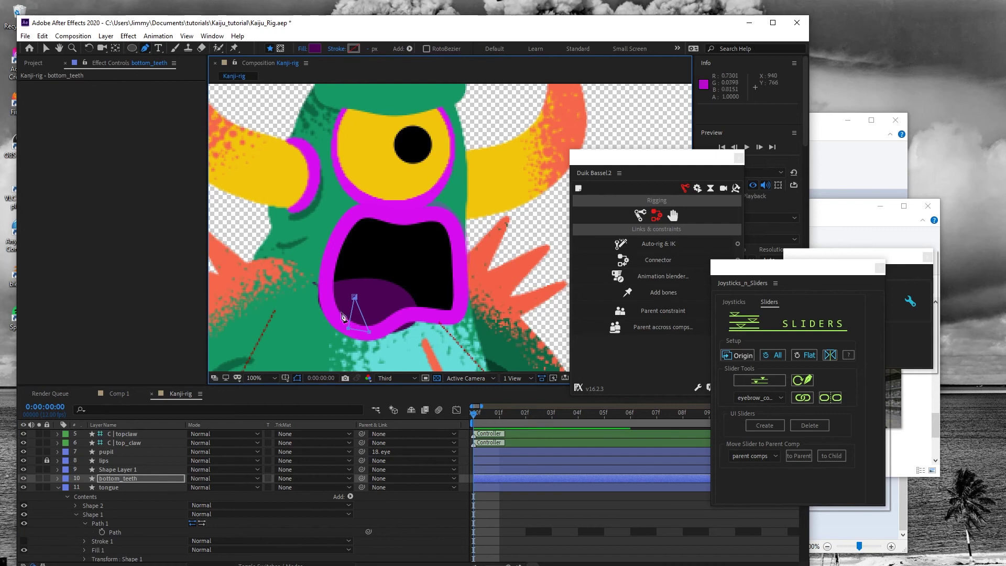
pyautogui.click(315, 48)
pyautogui.write('FFFFFF')
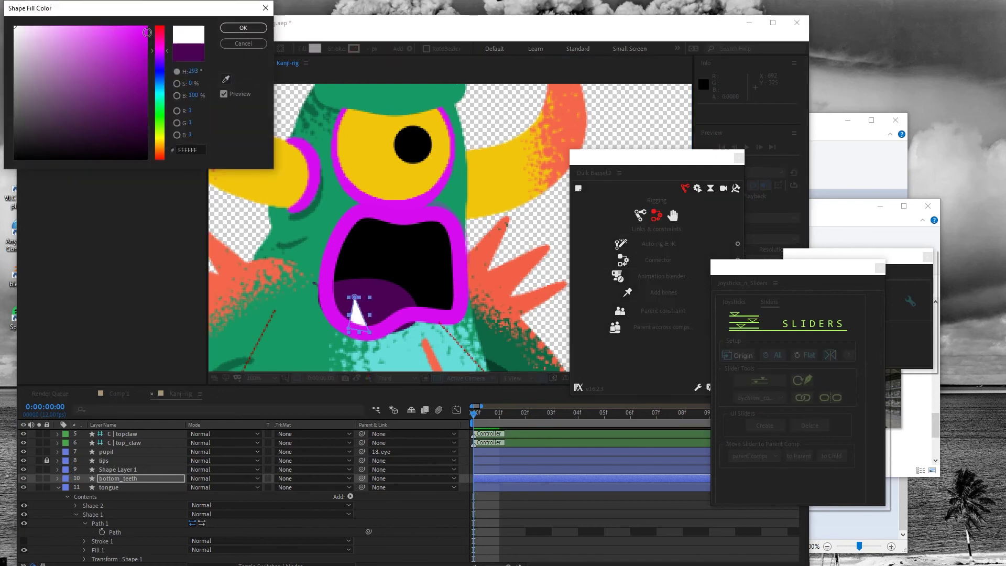
pyautogui.moveTo(167, 52); pyautogui.dragTo(169, 138)
pyautogui.click(30, 27)
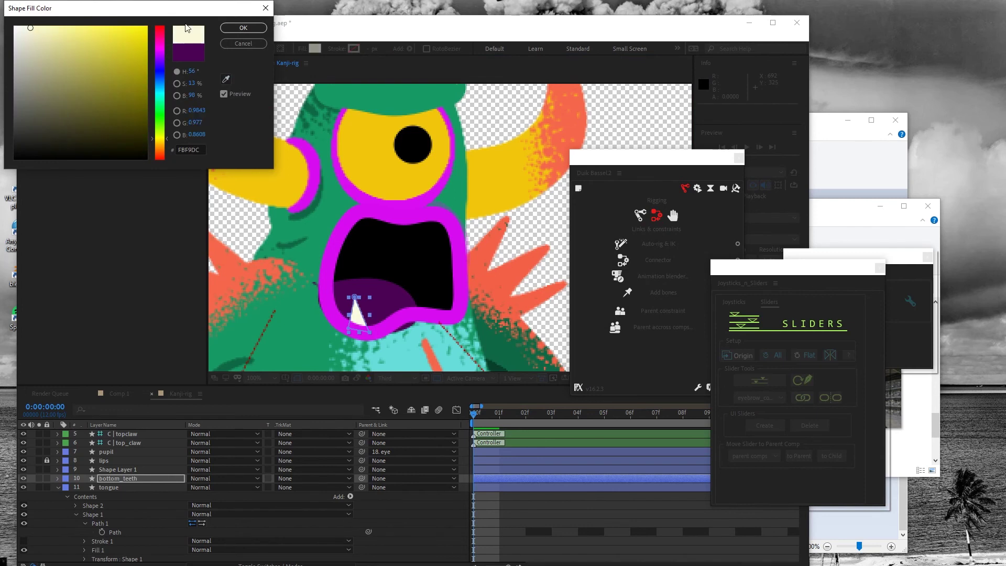
pyautogui.click(244, 28)
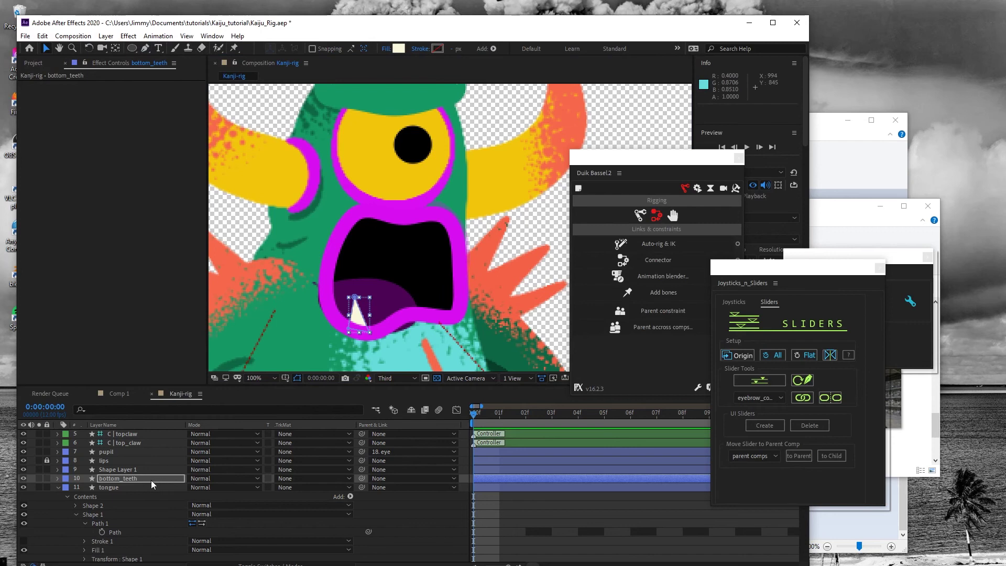
# Step: Duplicate the tooth shape inside bottom_teeth and move the copy to the jaw's right side
pyautogui.click(58, 479)
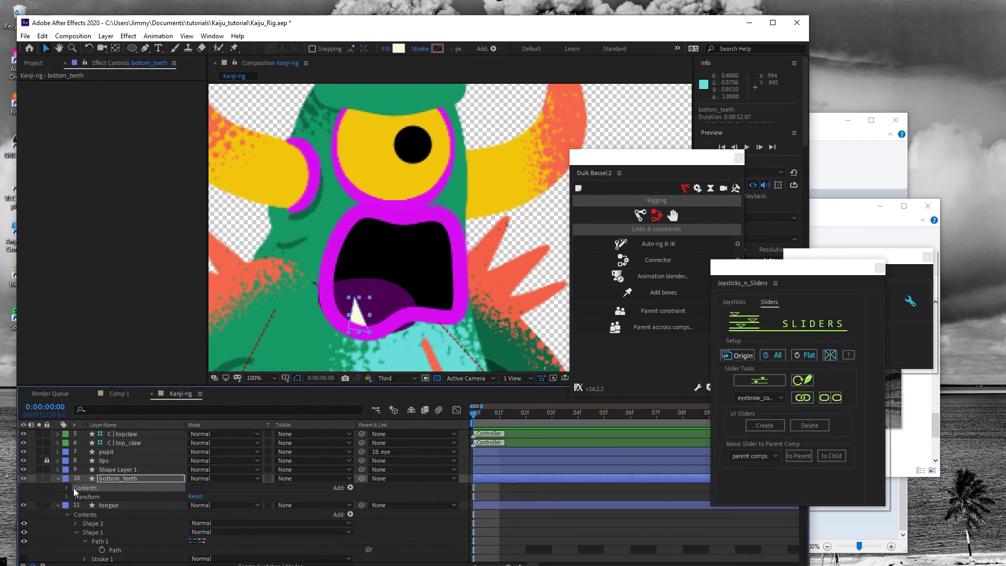
pyautogui.click(67, 488)
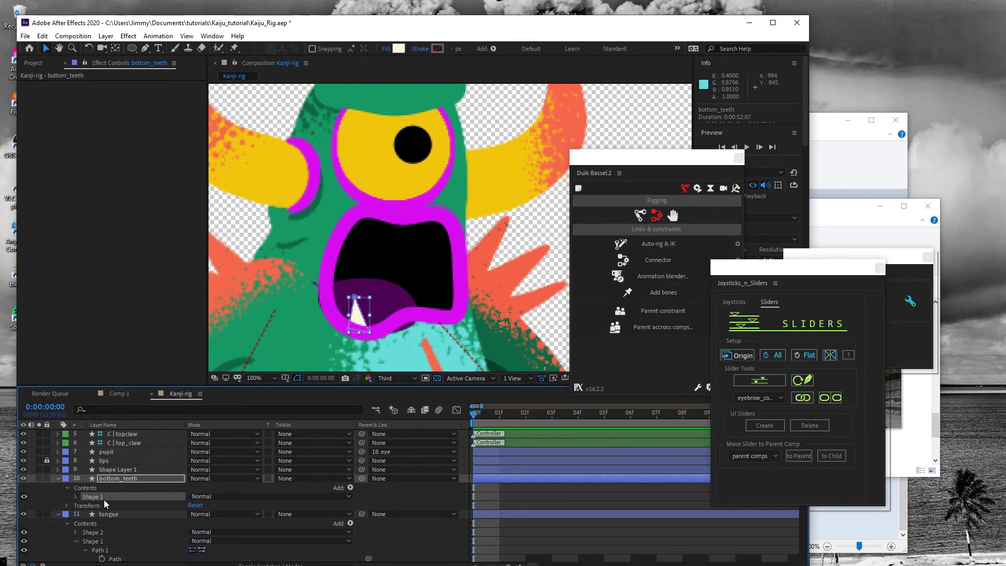
pyautogui.hotkey('ctrl', 'd')
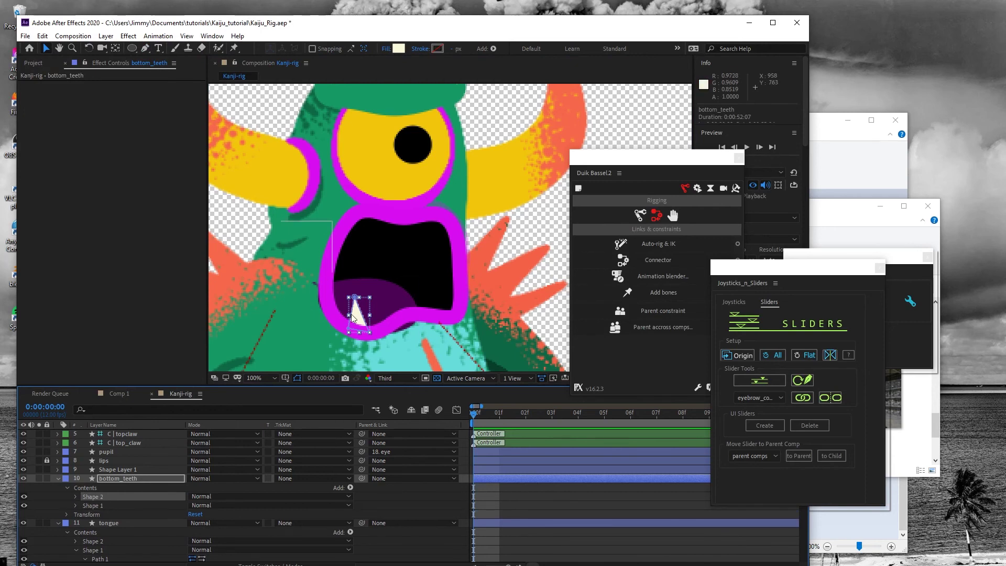
pyautogui.moveTo(359, 324); pyautogui.dragTo(443, 310)
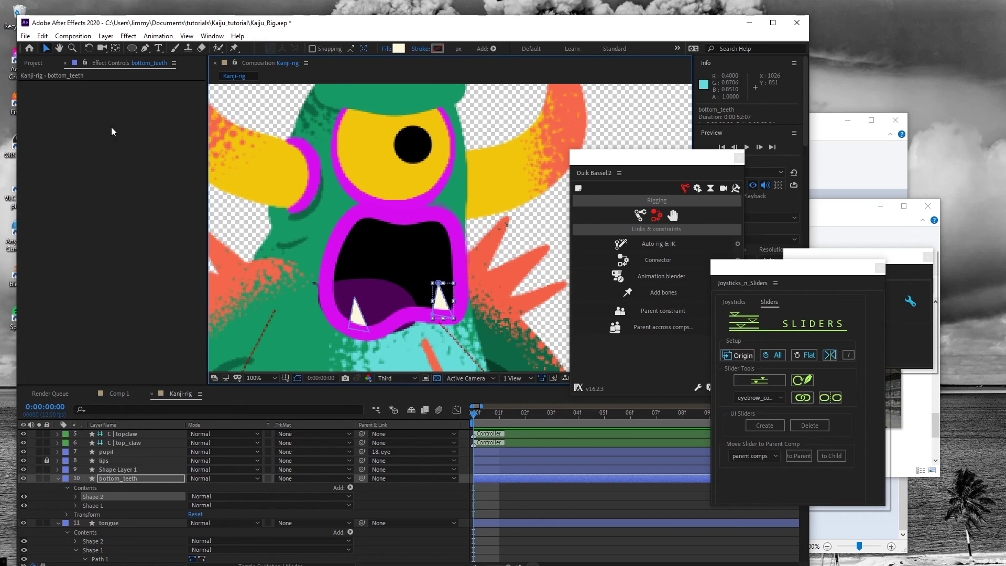
# Step: Duplicate bottom_teeth with Ctrl+D and rename the bottom_teeth 2 copy to top_topteeth
pyautogui.click(110, 478)
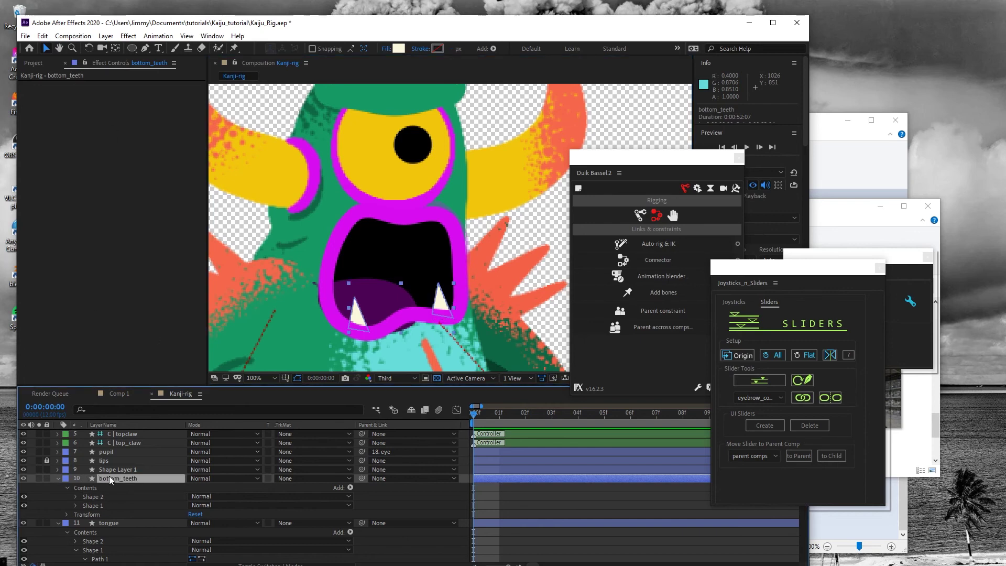
pyautogui.hotkey('ctrl', 'd')
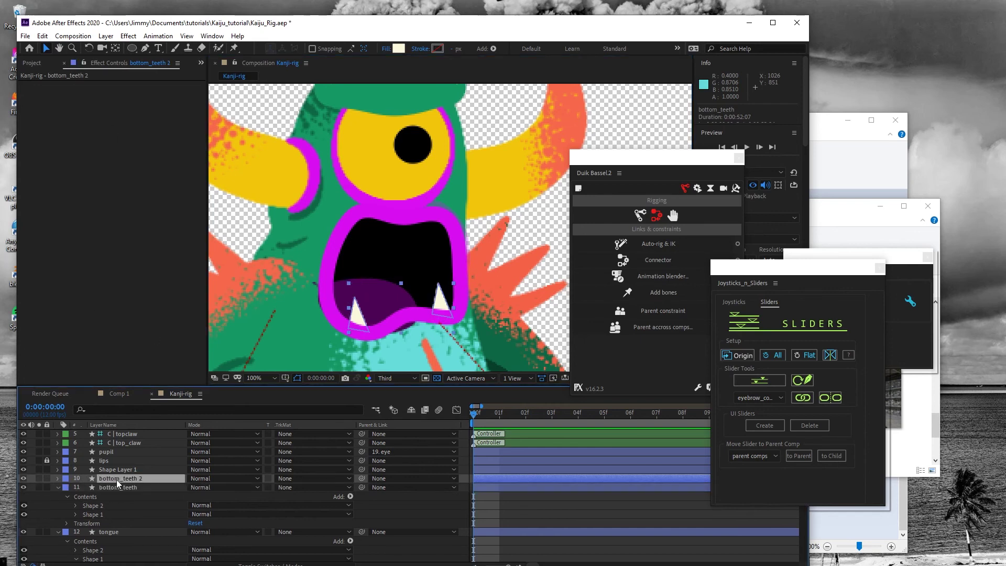
pyautogui.doubleClick(116, 480)
pyautogui.press('Return')
pyautogui.write('top_')
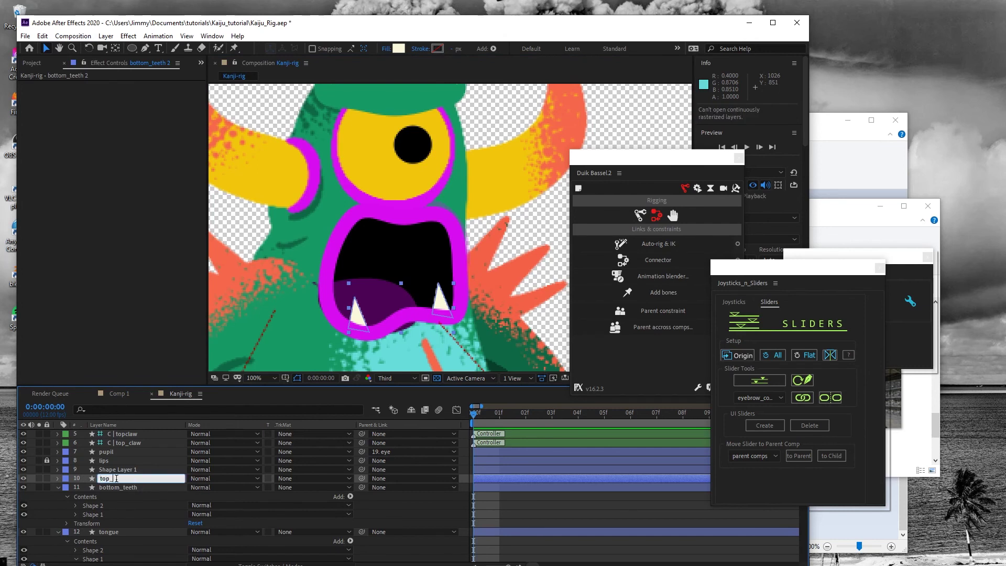
pyautogui.write('topteeth')
pyautogui.click(111, 488)
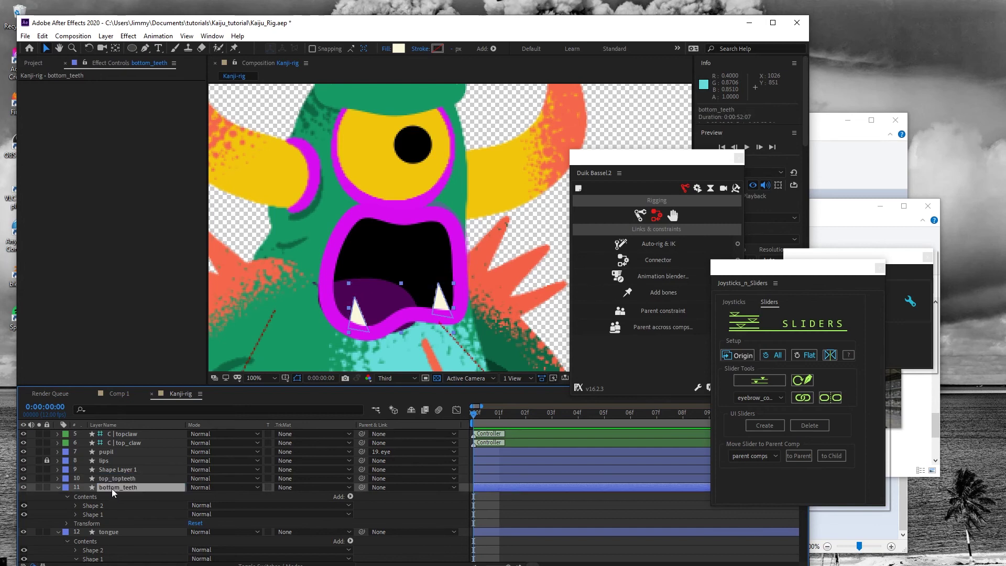
pyautogui.click(115, 478)
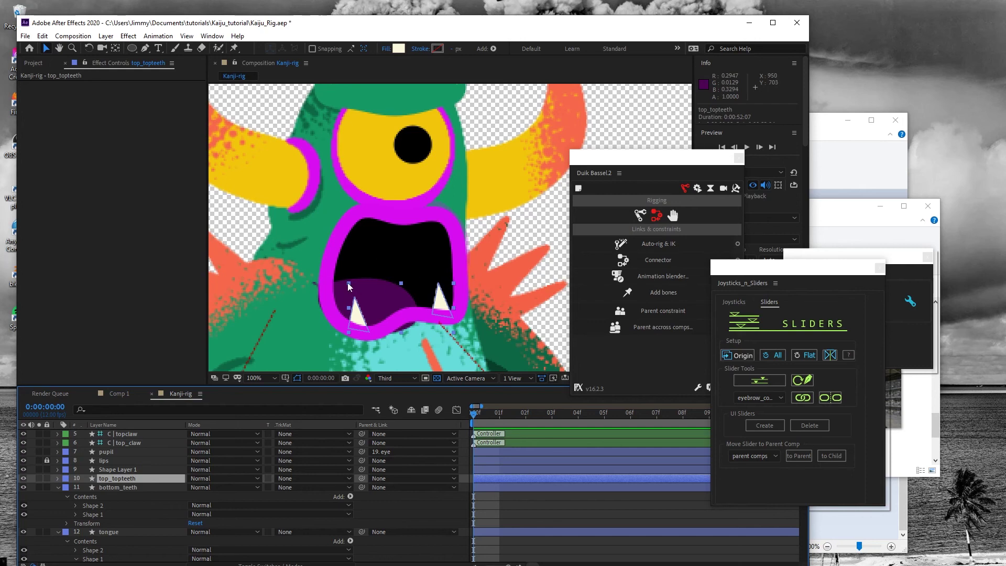
# Step: Rotate the top_topteeth layer about 180° so its teeth point downward
pyautogui.moveTo(280, 221); pyautogui.dragTo(322, 256)
pyautogui.click(89, 48)
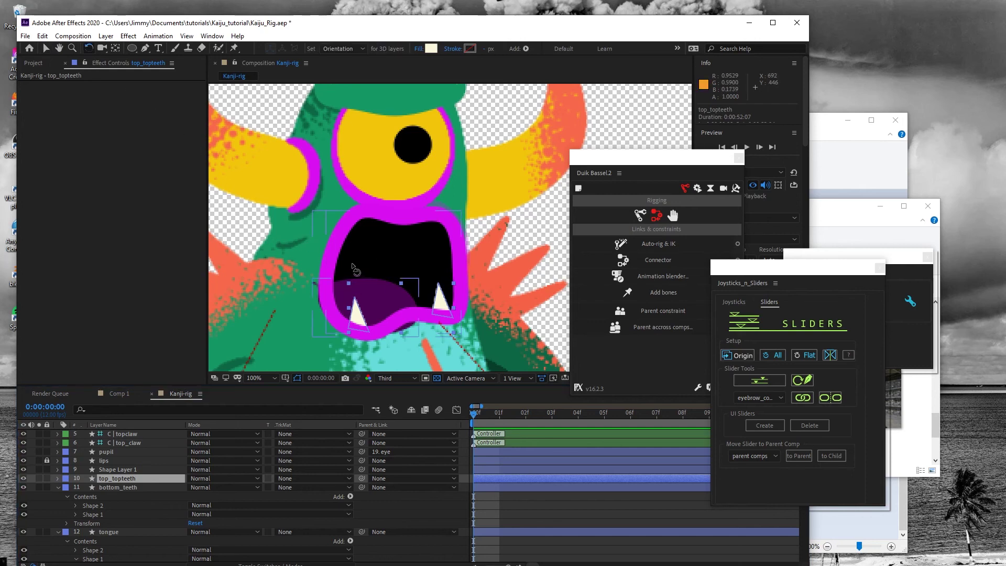
pyautogui.moveTo(350, 289); pyautogui.dragTo(492, 292)
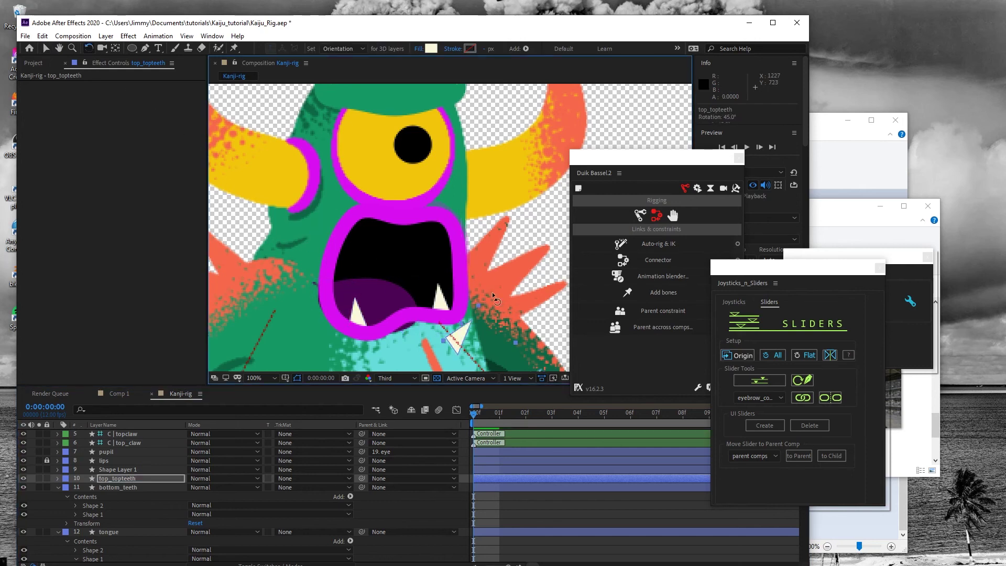
pyautogui.hotkey('ctrl', 'z')
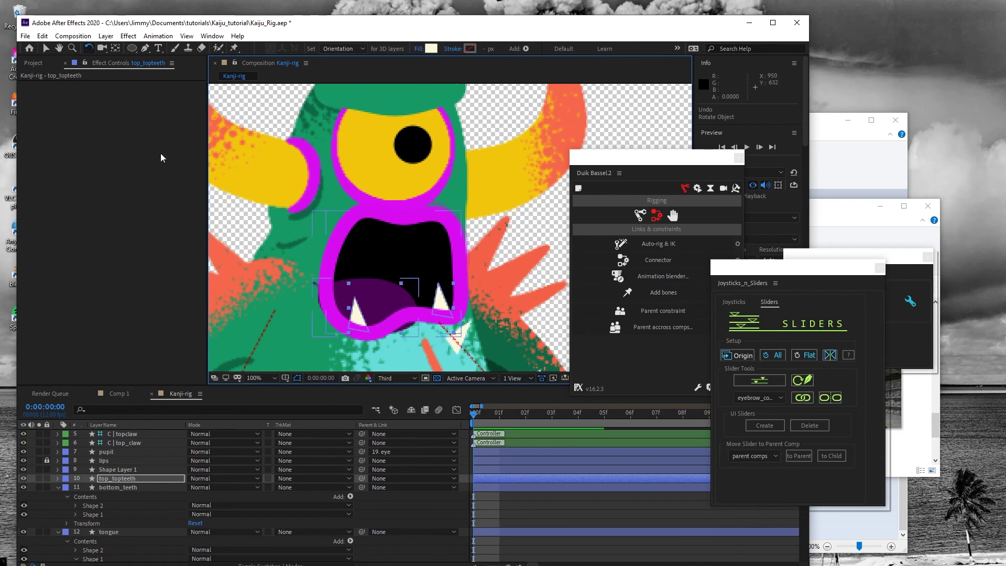
pyautogui.click(115, 48)
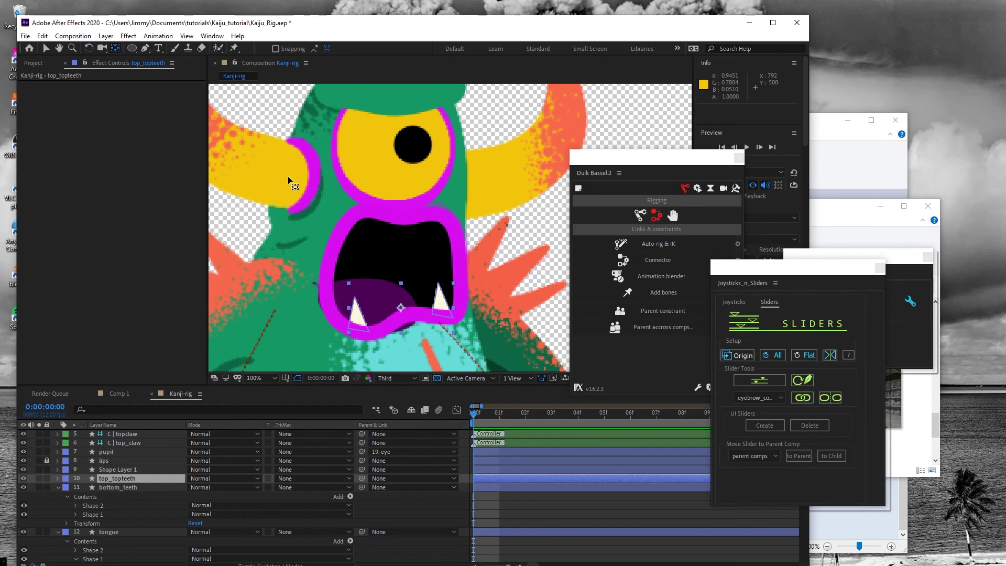
pyautogui.press('w')
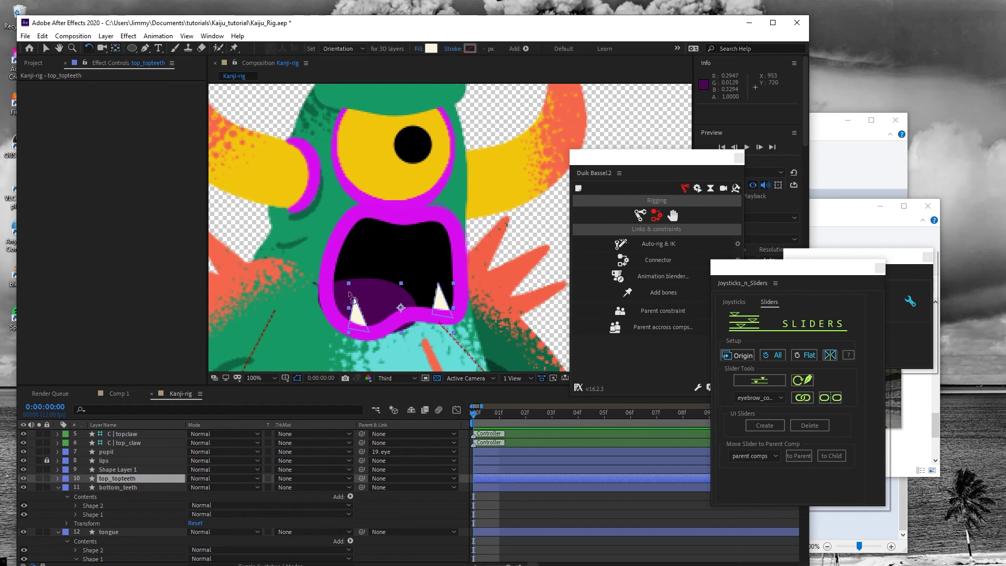
pyautogui.moveTo(352, 291); pyautogui.dragTo(479, 355)
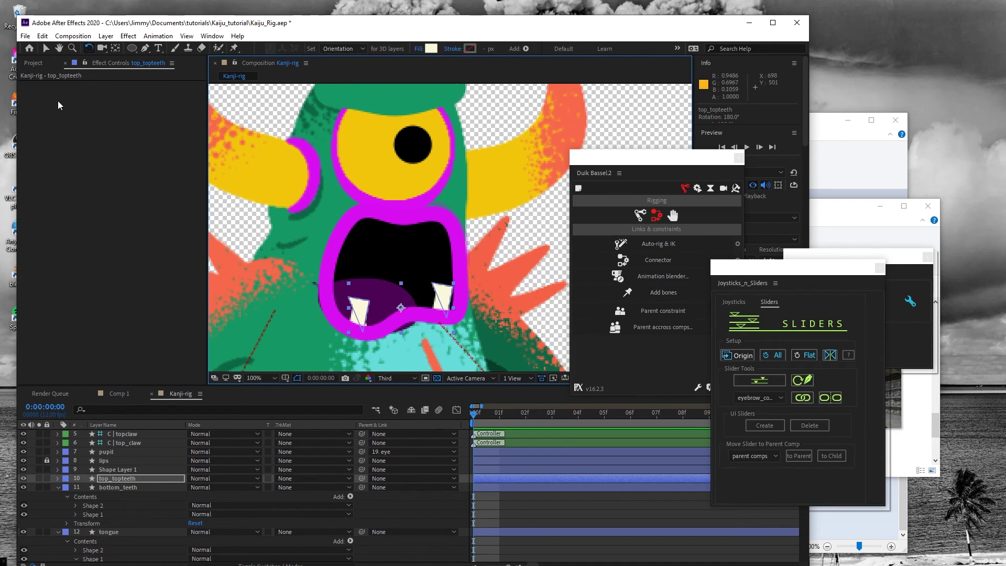
# Step: Move the flipped teeth up to the upper jaw, shrink and tilt them slightly, then save
pyautogui.click(46, 48)
pyautogui.moveTo(435, 291); pyautogui.dragTo(432, 215)
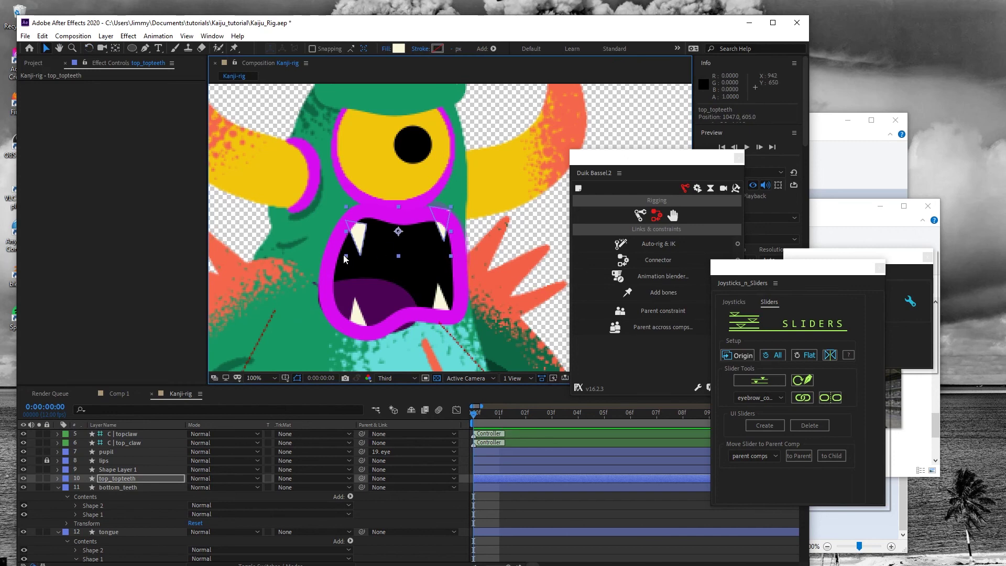
pyautogui.moveTo(345, 255); pyautogui.dragTo(365, 247)
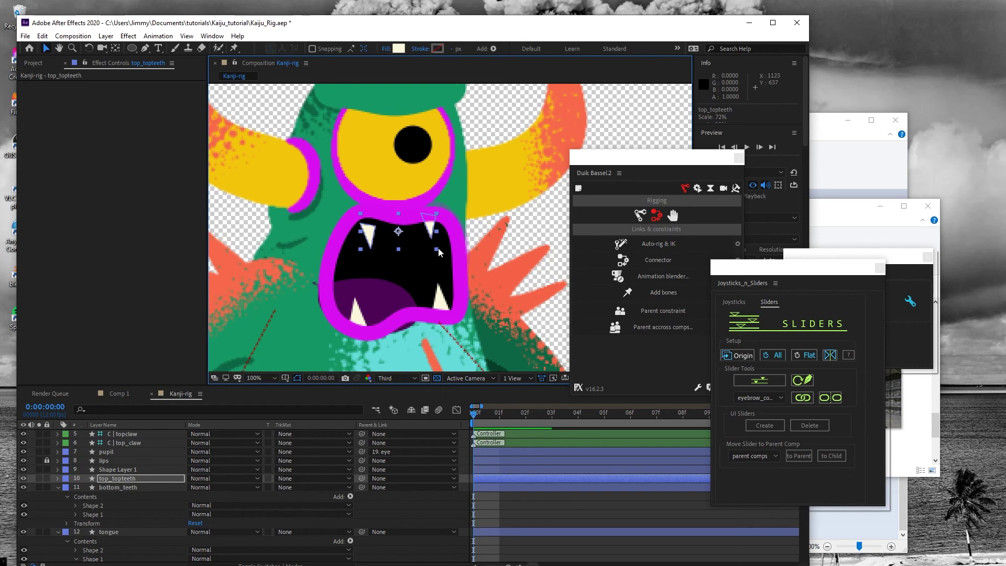
pyautogui.click(88, 48)
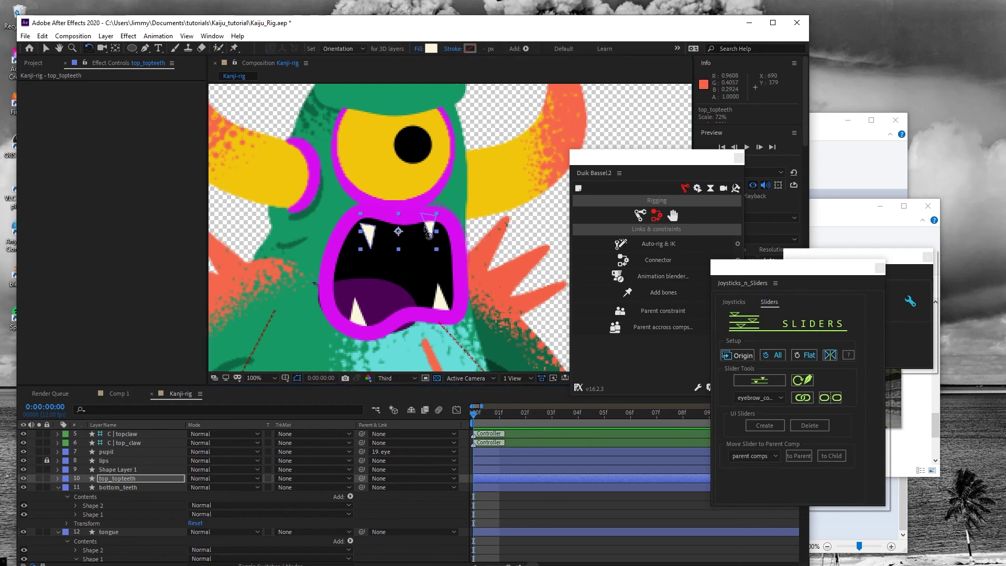
pyautogui.moveTo(439, 220); pyautogui.dragTo(398, 226)
pyautogui.press('v')
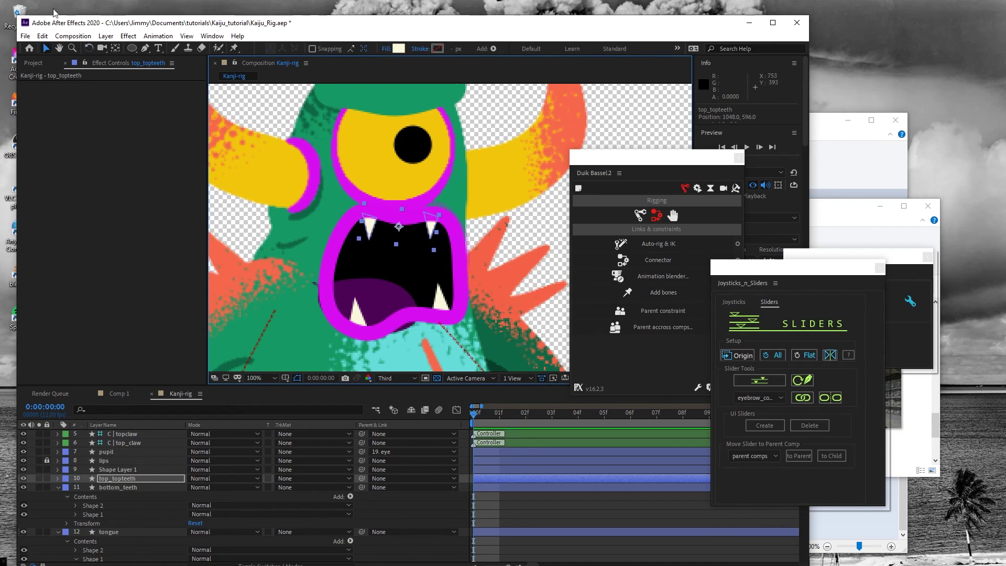
pyautogui.click(25, 36)
pyautogui.click(48, 133)
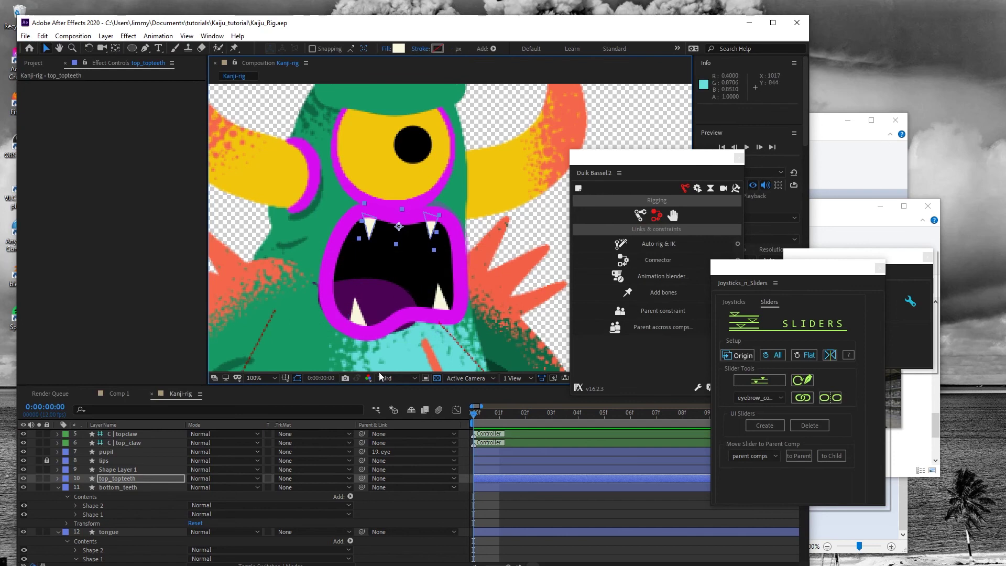
pyautogui.click(116, 486)
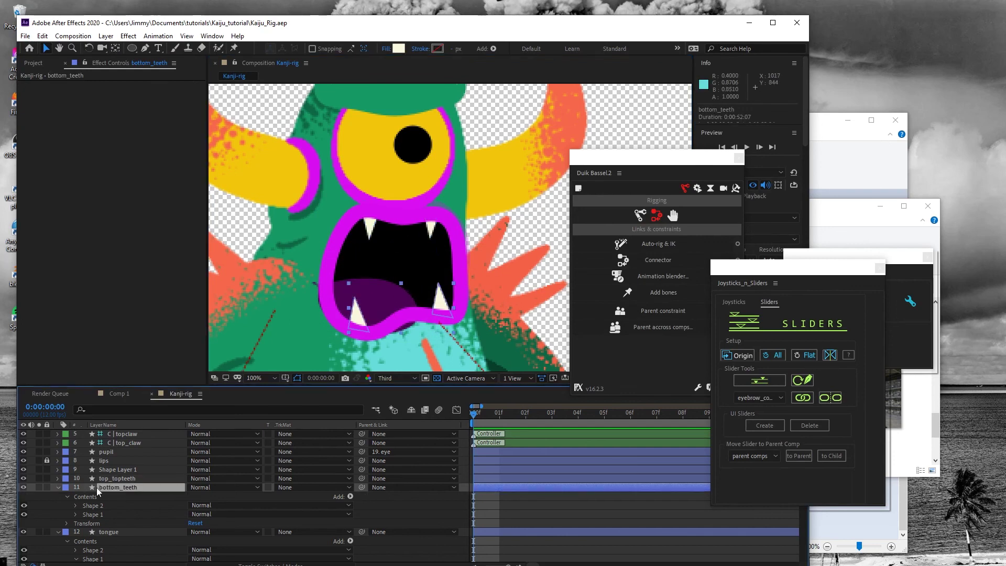
# Step: Delete the leftover Shape Layer 1 and expand top_topteeth's transform properties
pyautogui.click(55, 478)
pyautogui.click(104, 469)
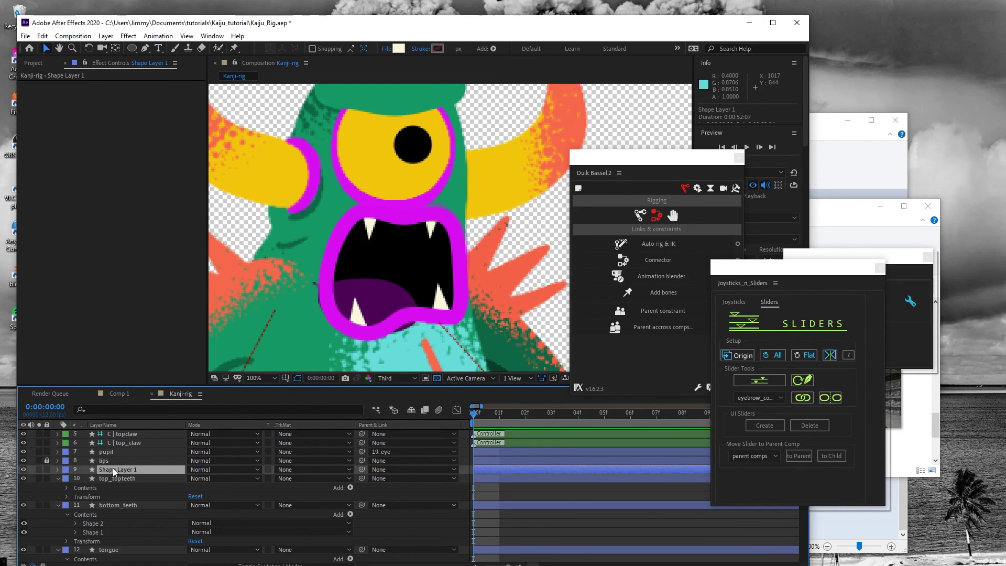
pyautogui.press('Delete')
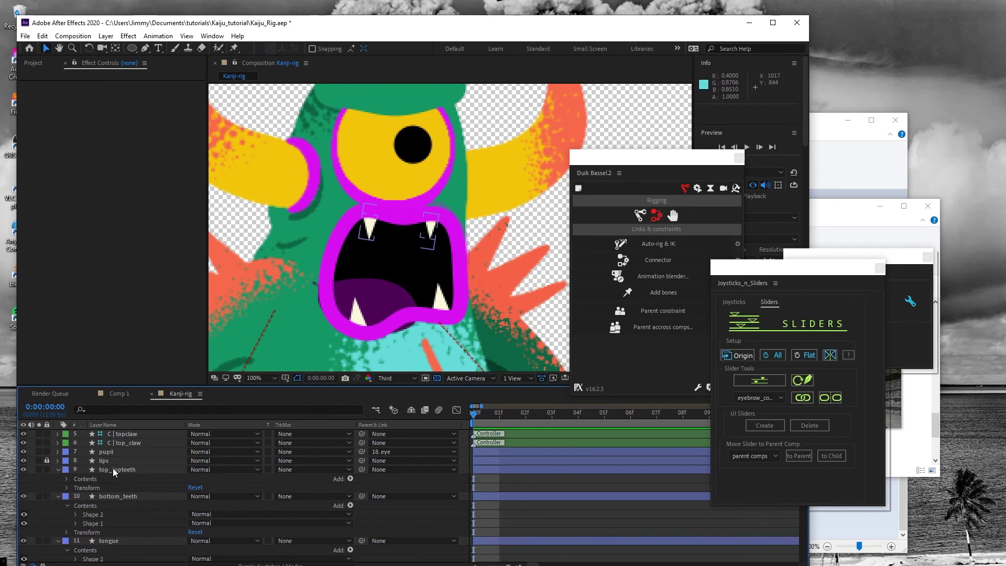
pyautogui.click(66, 488)
pyautogui.scroll(-3, 91, 523)
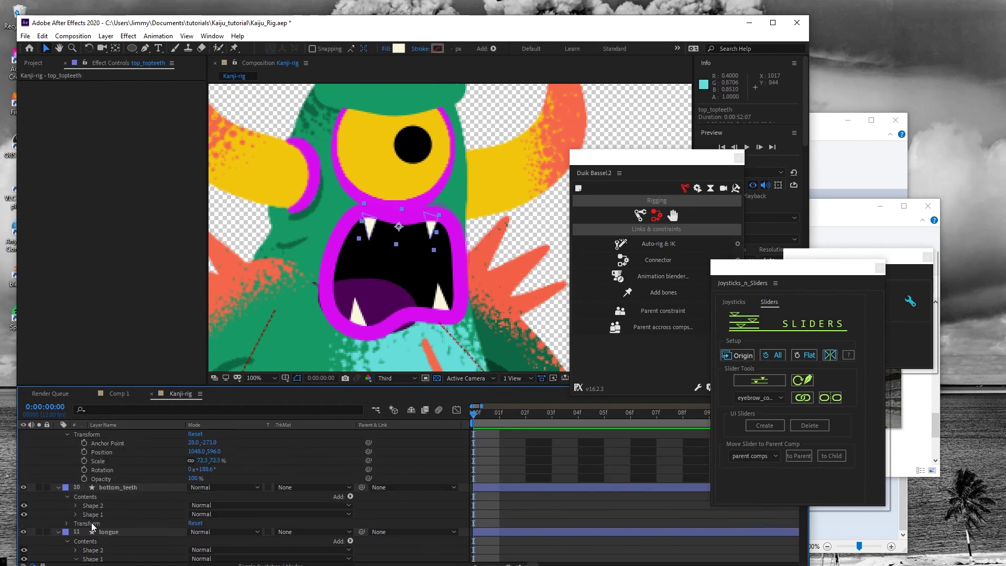
# Step: Select the tongue layer, collapse its contents, then check the mouth layer
pyautogui.click(112, 532)
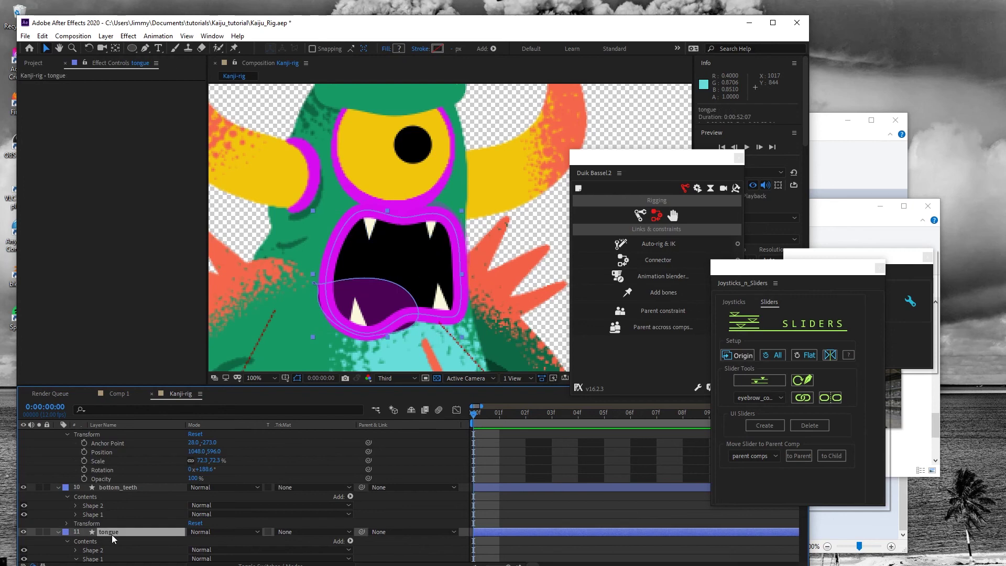
pyautogui.click(68, 541)
pyautogui.scroll(-6, 115, 524)
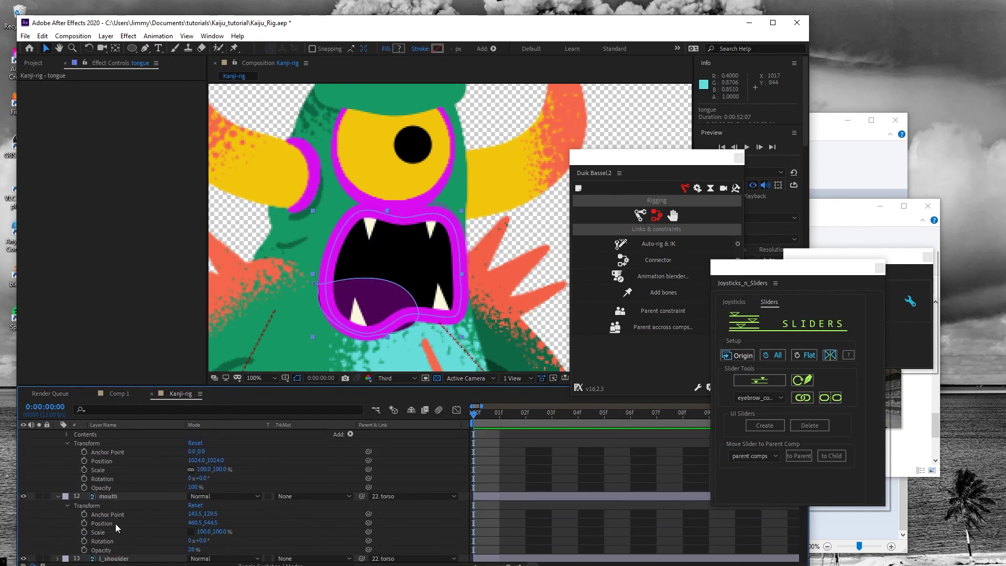
pyautogui.click(108, 497)
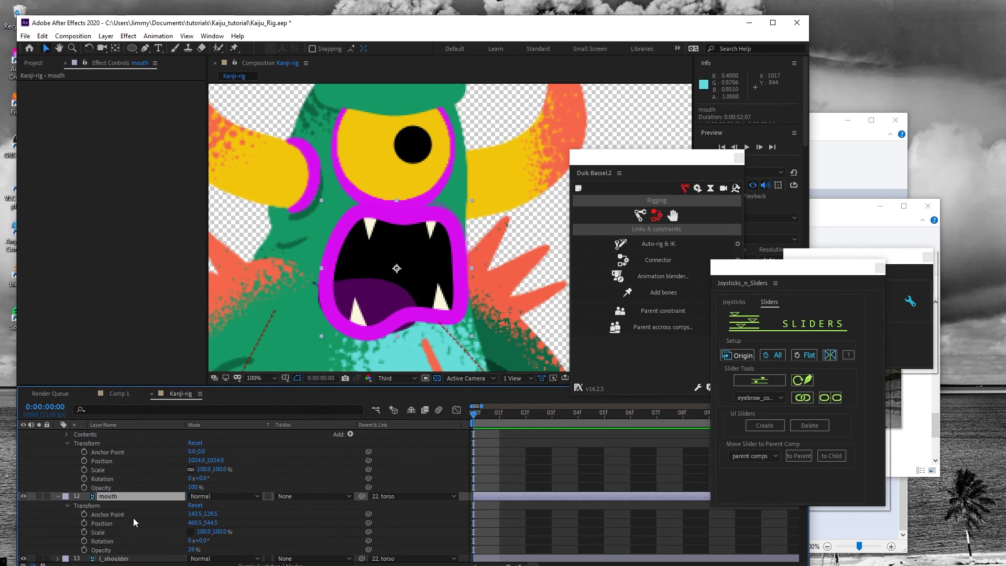
pyautogui.scroll(-2, 360, 298)
pyautogui.scroll(2, 360, 297)
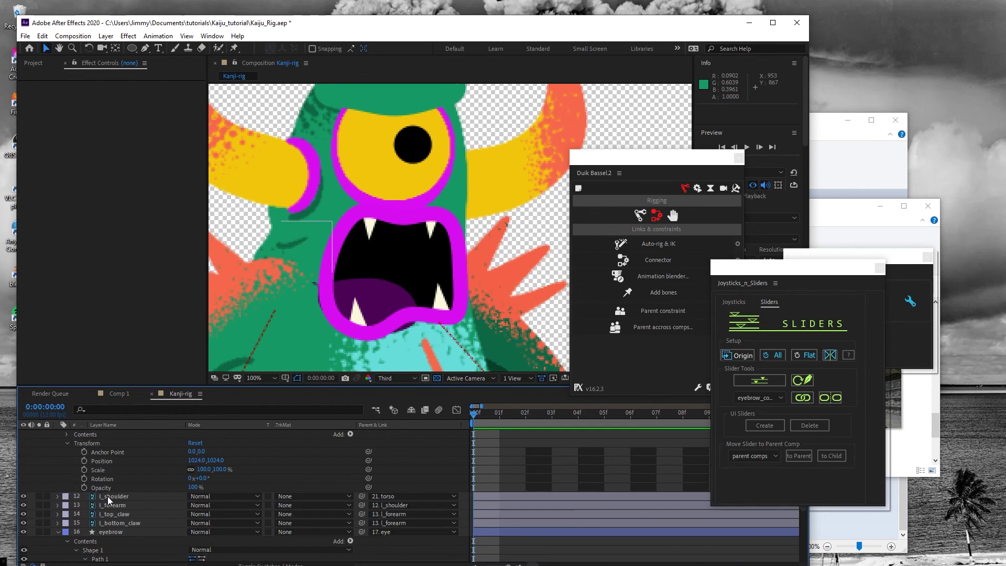
pyautogui.scroll(3, 119, 480)
pyautogui.click(121, 476)
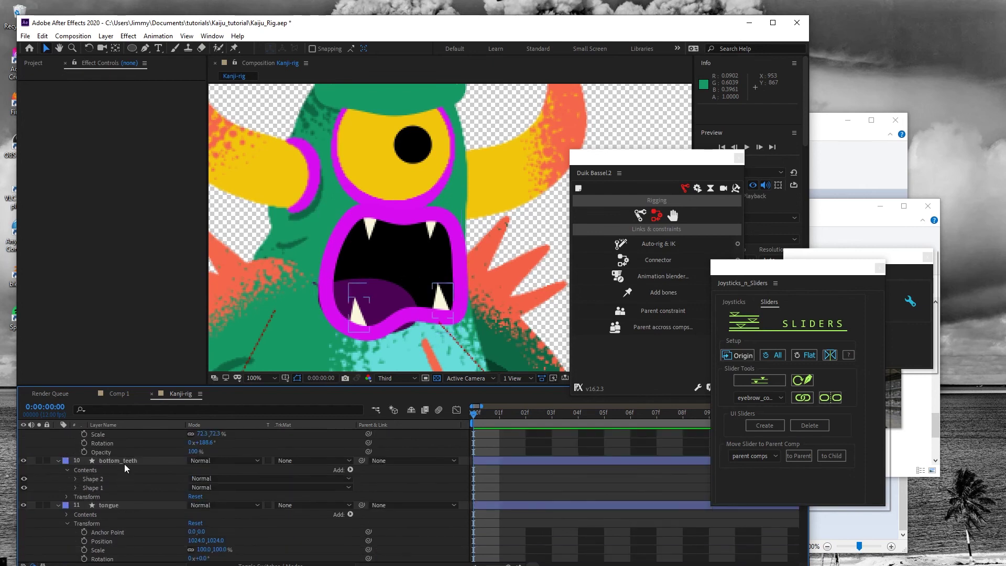
# Step: Select top_topteeth, then leave only the tongue layer selected
pyautogui.scroll(3, 124, 463)
pyautogui.click(123, 466)
pyautogui.scroll(-3, 122, 474)
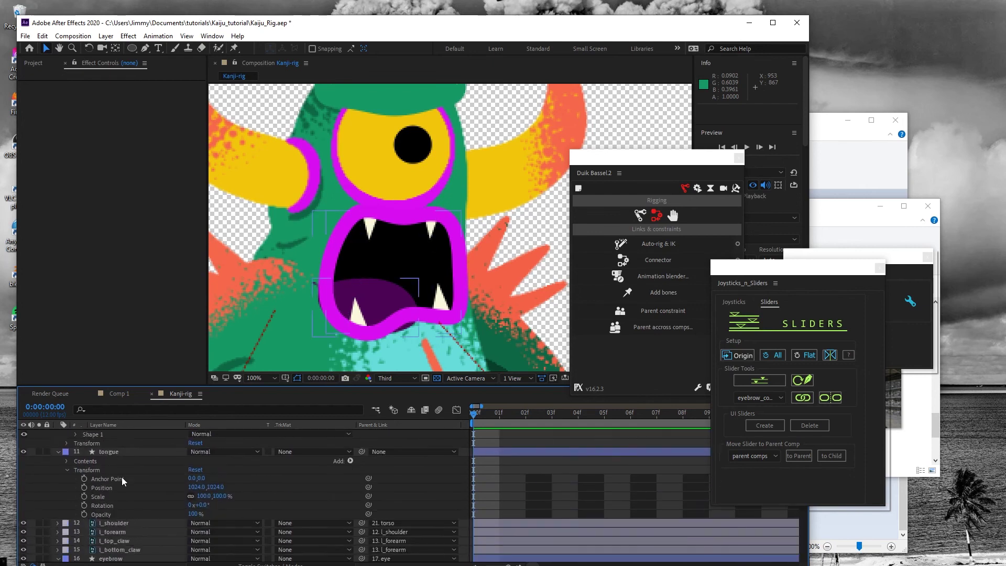
pyautogui.scroll(-1, 122, 477)
pyautogui.click(346, 271)
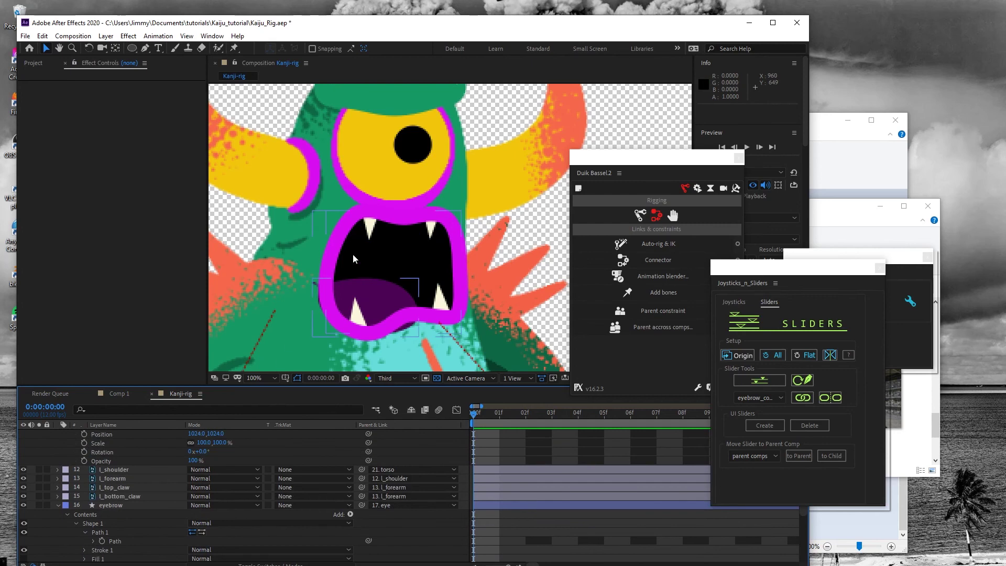
pyautogui.click(354, 253)
pyautogui.scroll(-5, 154, 488)
pyautogui.scroll(8, 151, 494)
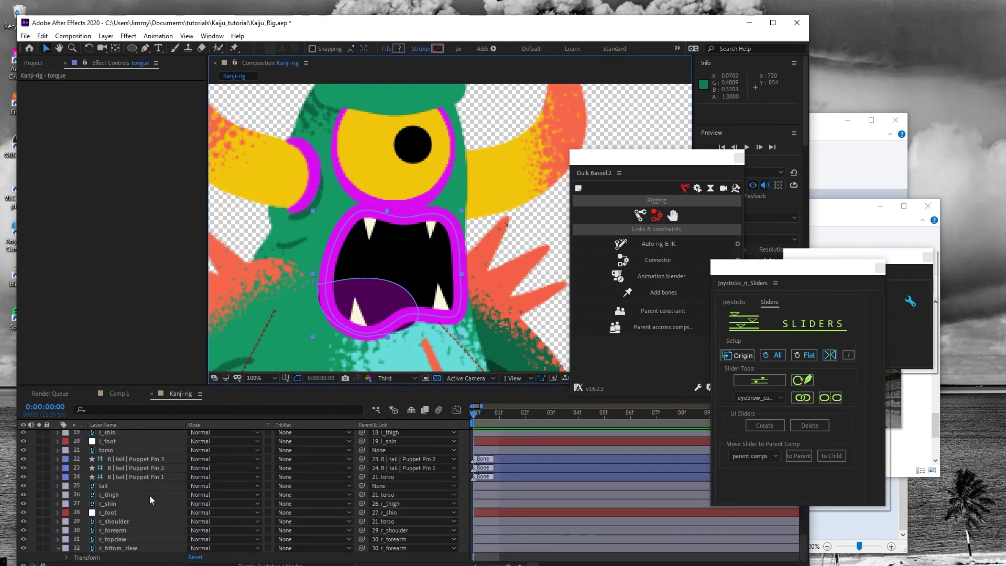
pyautogui.scroll(-2, 150, 495)
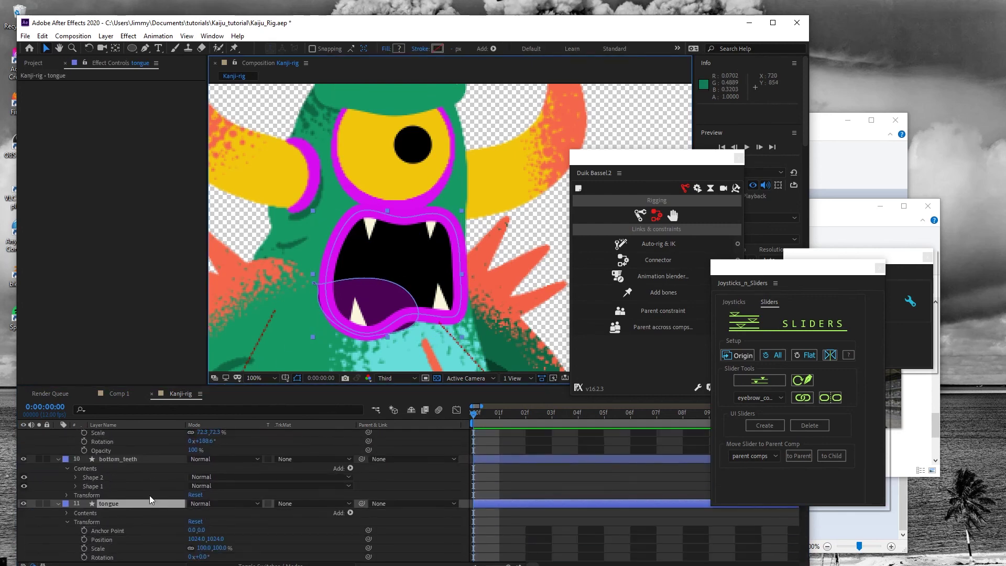
pyautogui.click(121, 503)
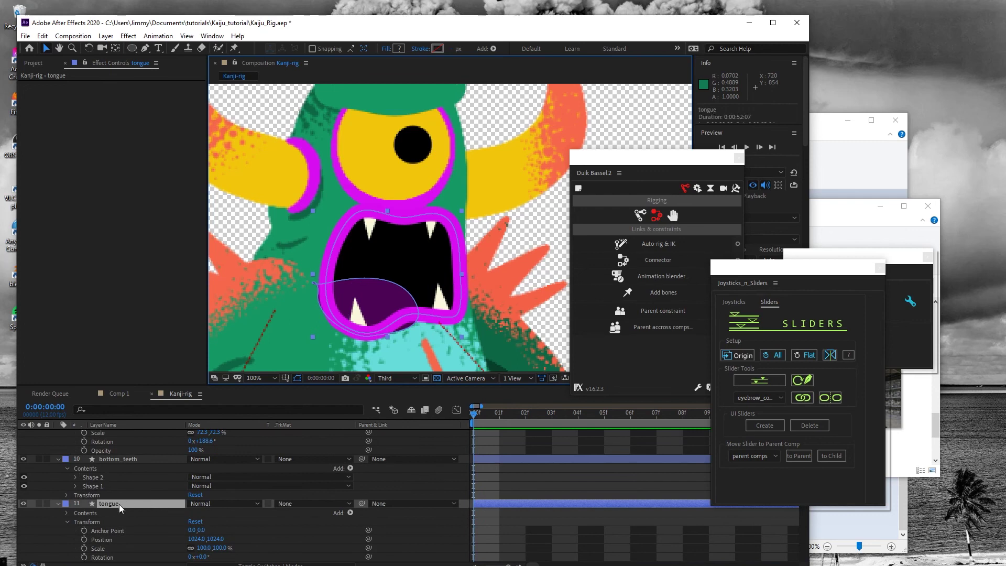
# Step: Delete the tongue layer's purple Shape 2 and rename that layer mouth
pyautogui.click(66, 513)
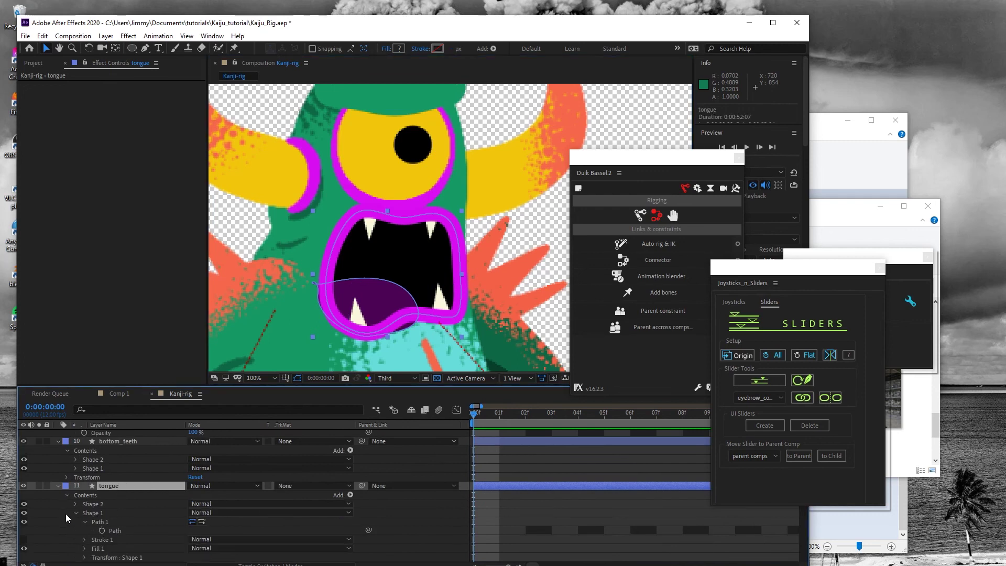
pyautogui.click(92, 504)
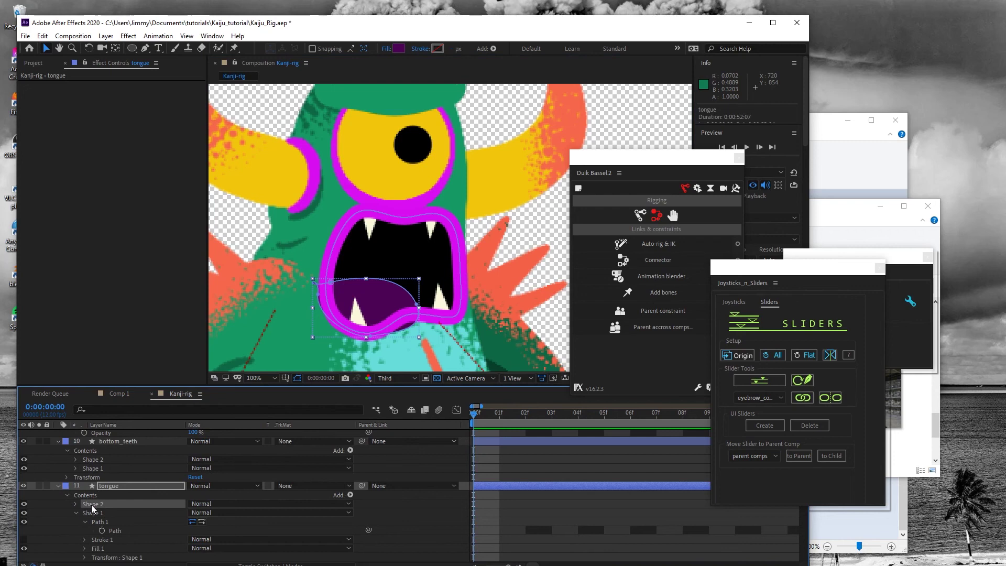
pyautogui.press('Delete')
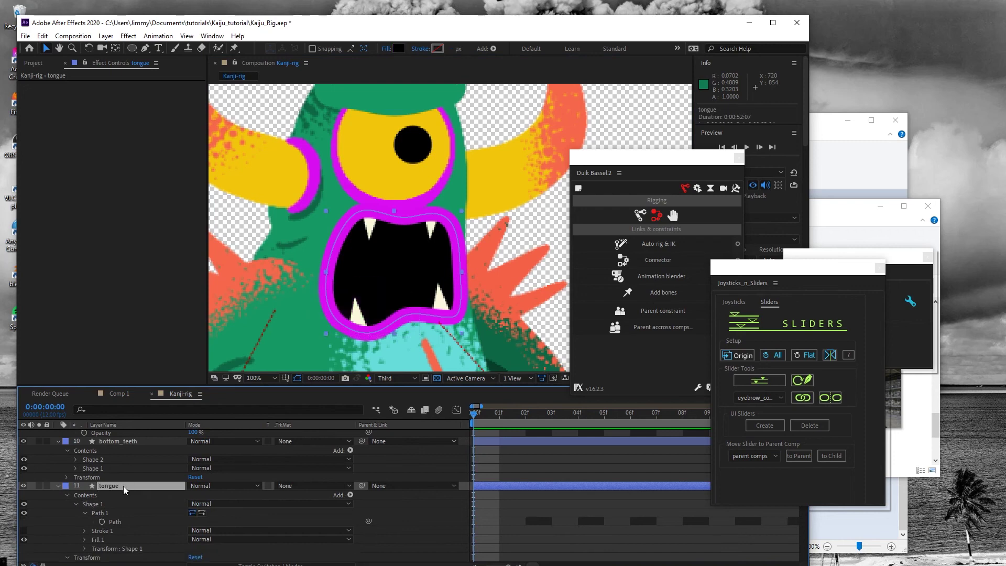
pyautogui.press('Return')
pyautogui.write('mouth')
pyautogui.press('Return')
# Step: Add a new shape layer, paste the mouth path into it, and name it tongue
pyautogui.click(106, 35)
pyautogui.moveTo(113, 54)
pyautogui.click(285, 106)
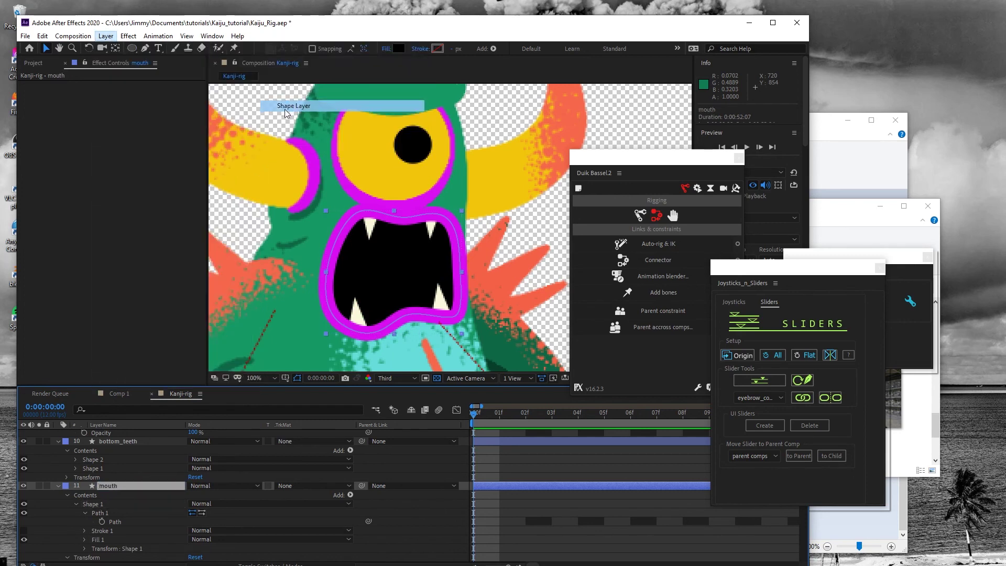
pyautogui.press('q')
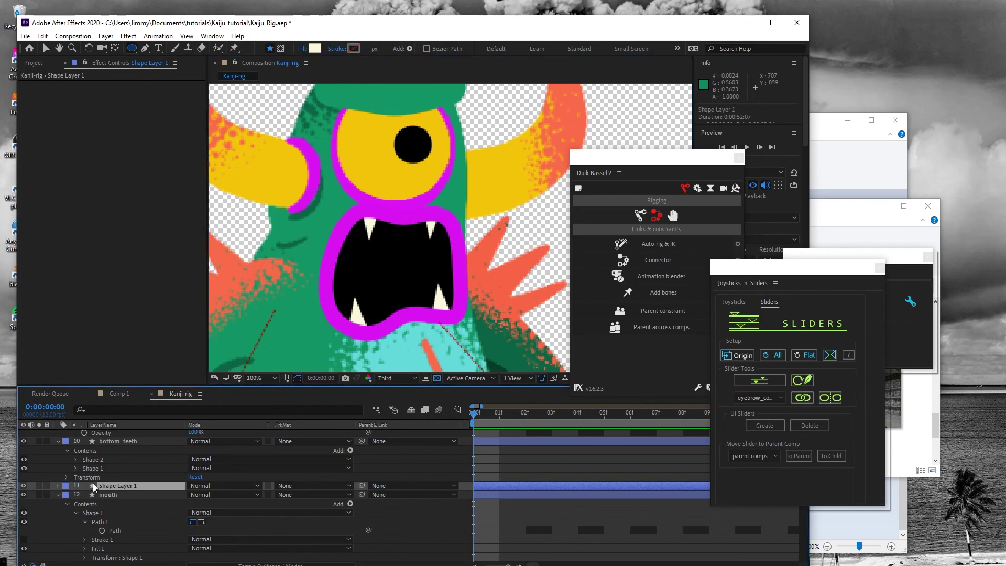
pyautogui.hotkey('ctrl', 'v')
pyautogui.press('Return')
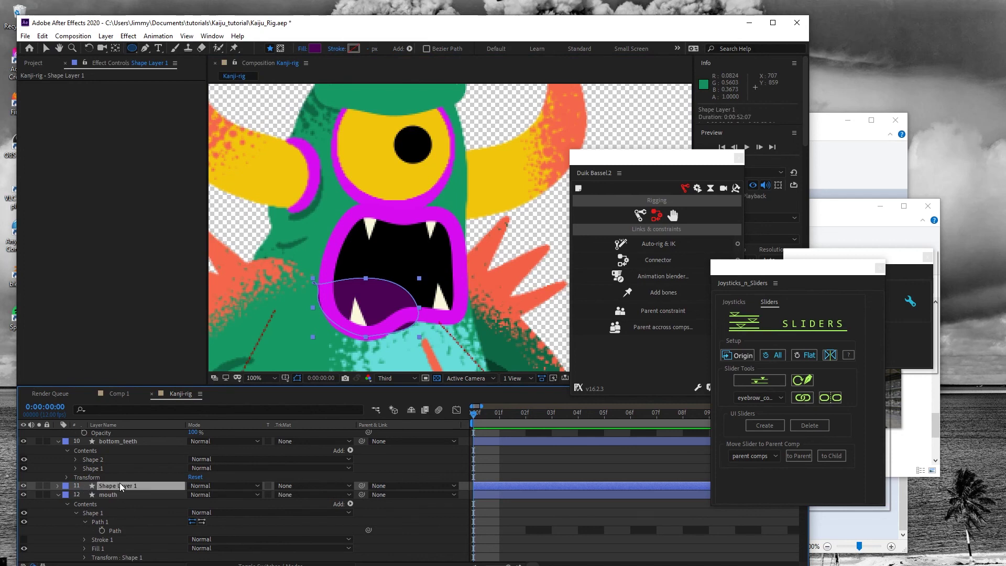
pyautogui.press('Return')
pyautogui.write('tongue')
pyautogui.press('Return')
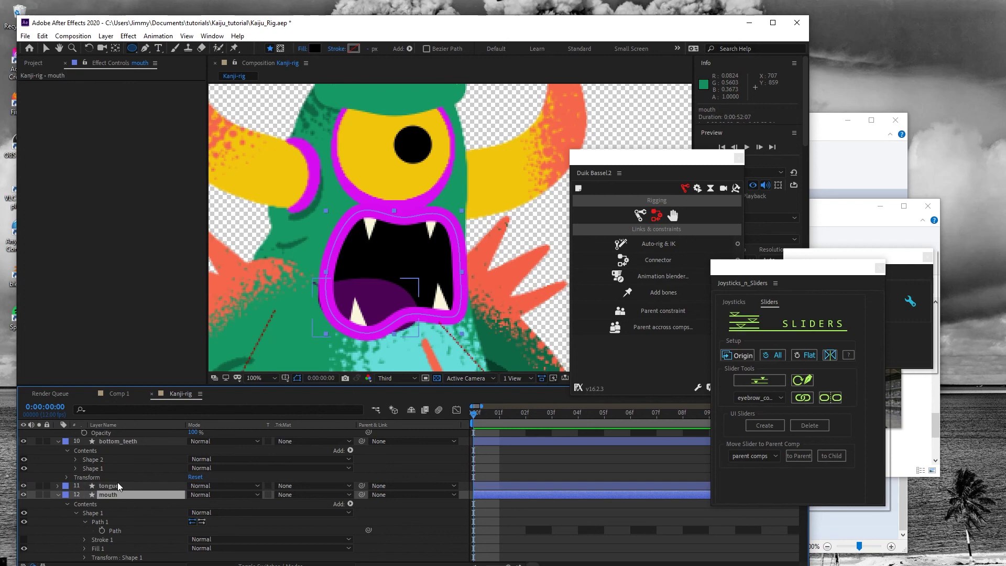
pyautogui.click(118, 486)
# Step: Select the bottom_teeth, mouth, top_topteeth, lips and pupil layers in turn, unlocking lips
pyautogui.click(115, 48)
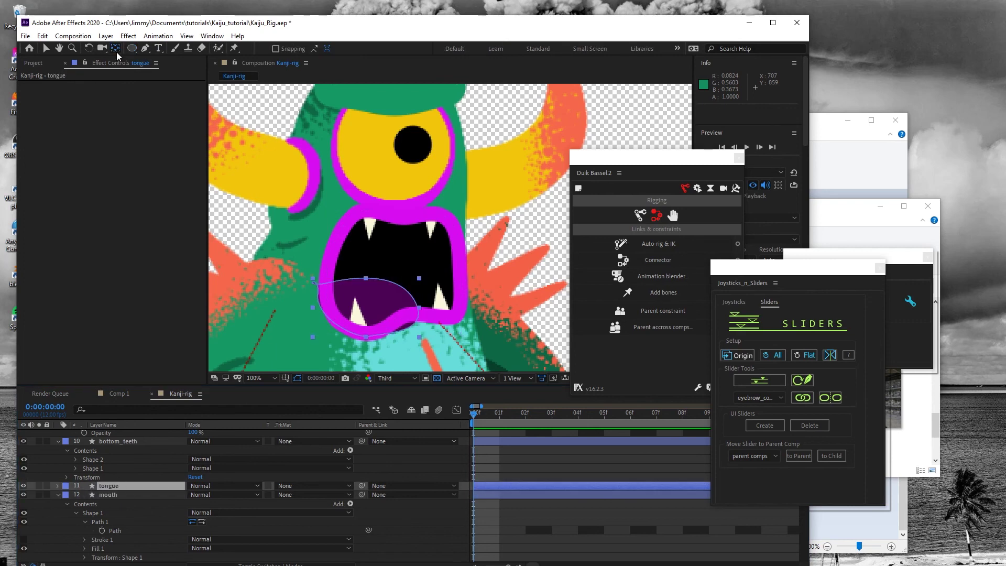
pyautogui.click(118, 441)
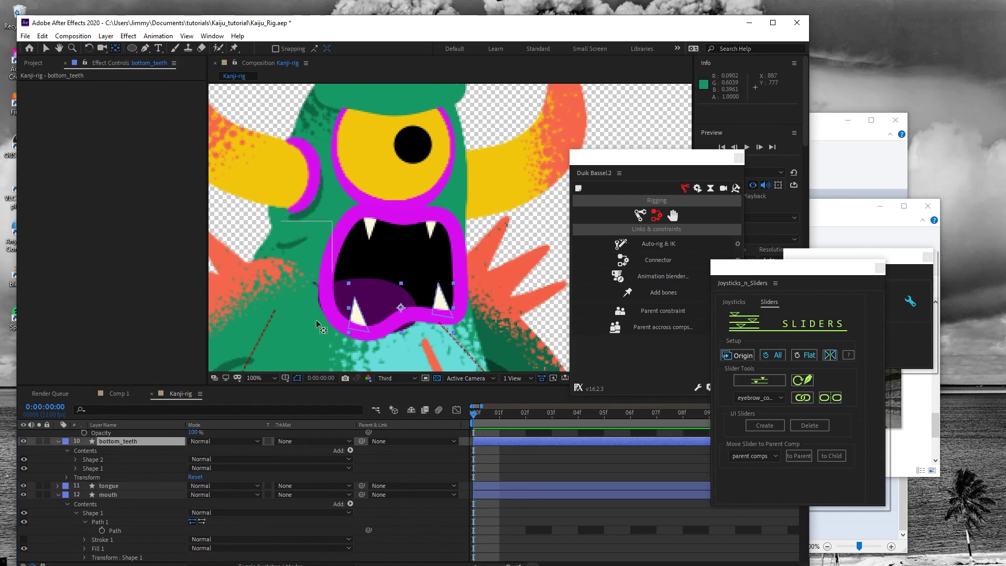
pyautogui.click(137, 495)
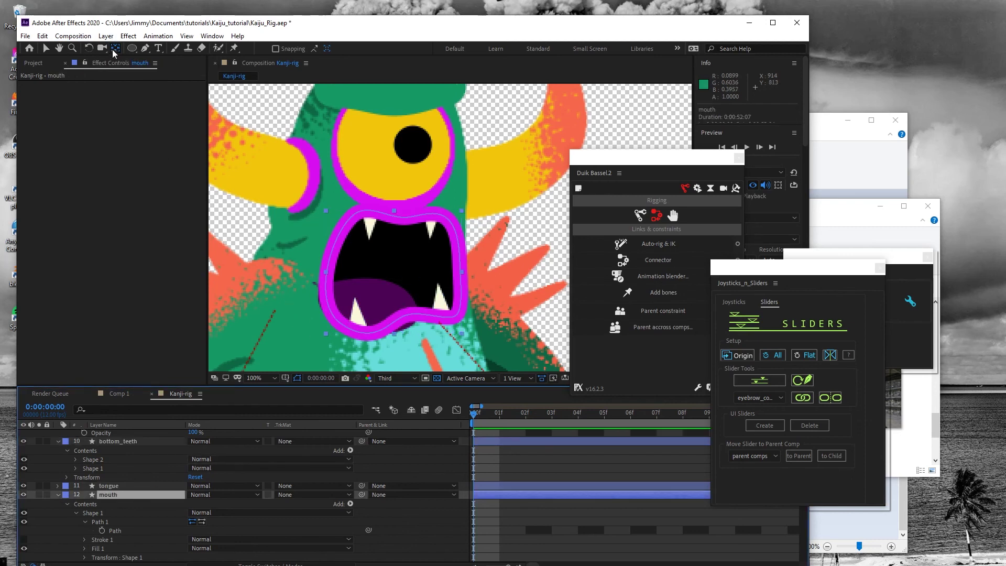
pyautogui.scroll(4, 148, 461)
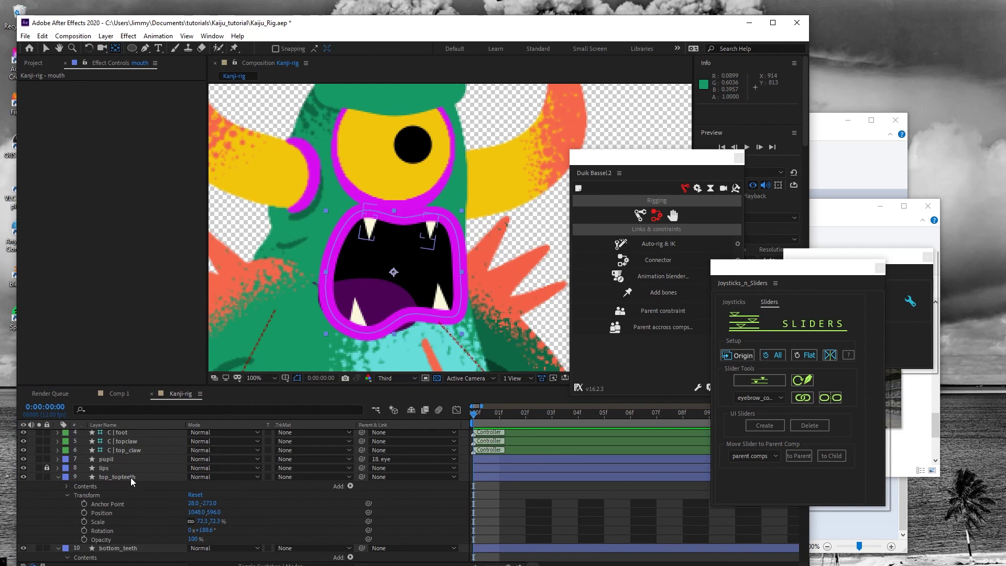
pyautogui.click(130, 477)
pyautogui.click(126, 468)
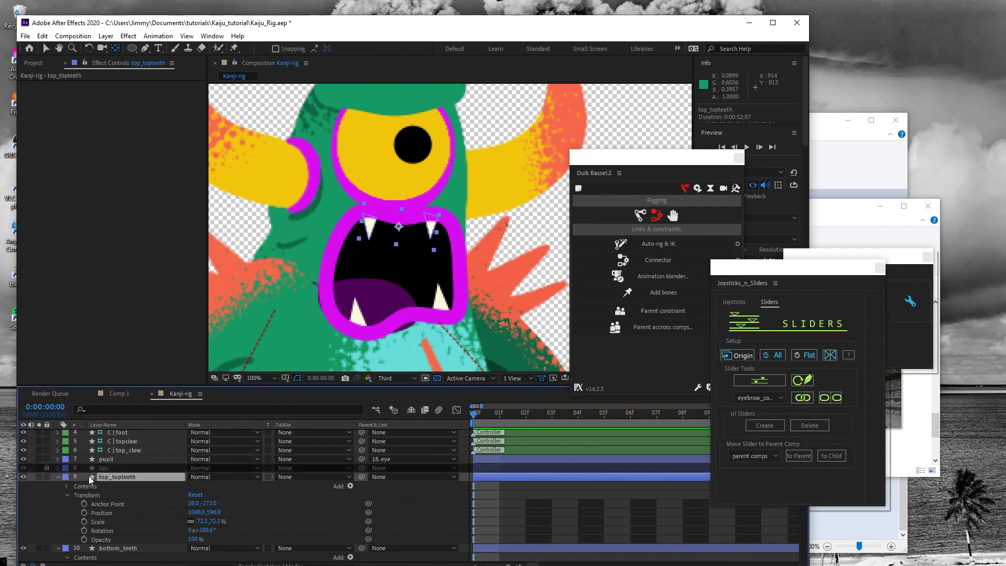
pyautogui.click(47, 468)
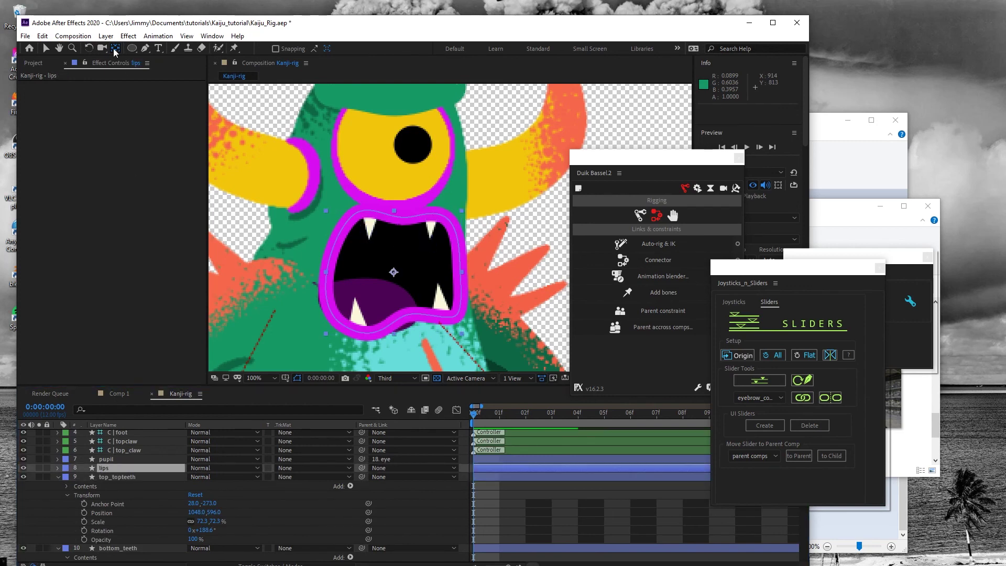
pyautogui.click(118, 458)
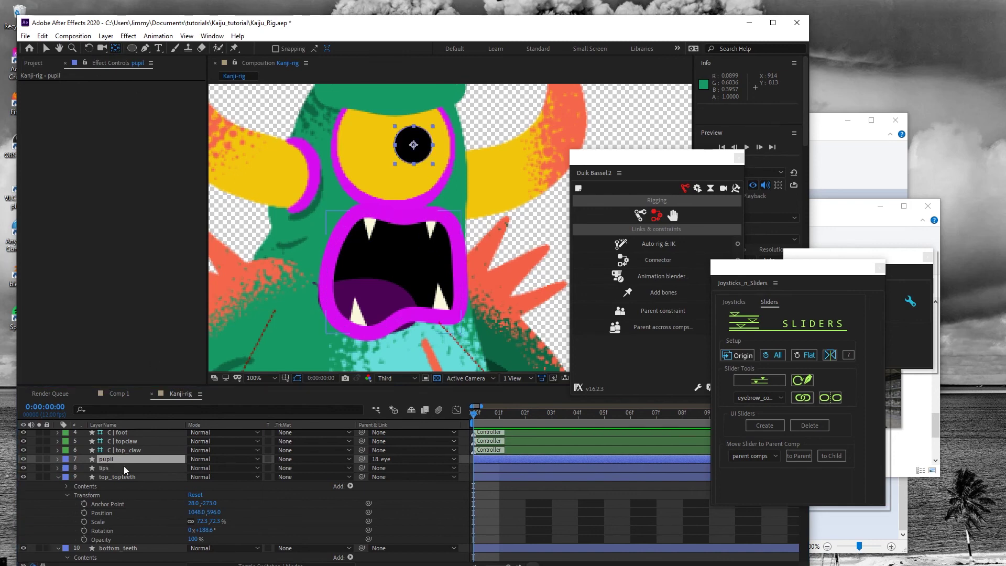
pyautogui.scroll(-10, 124, 447)
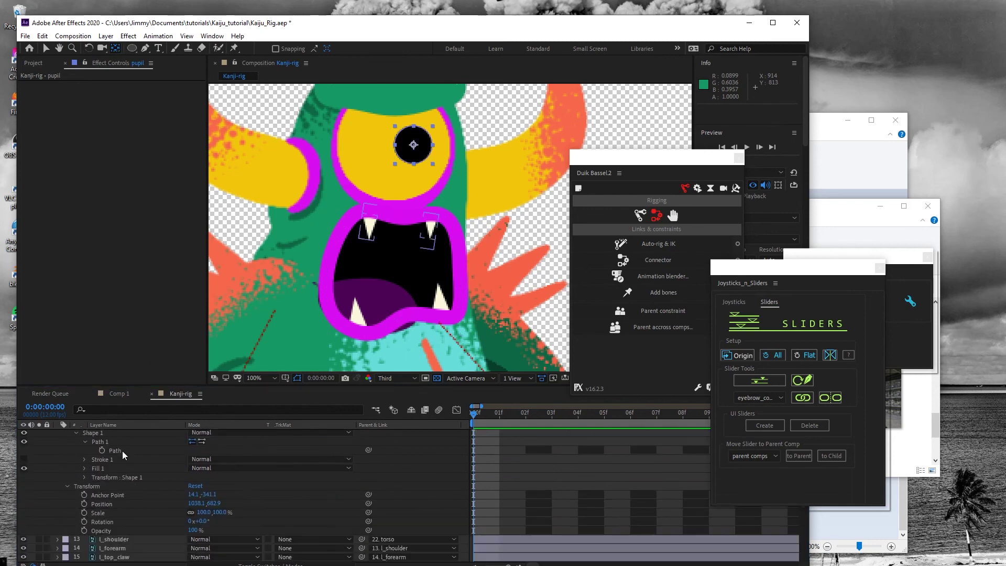
# Step: Collapse the eyebrow layer's contents and save Kaiju_Rig.aep
pyautogui.click(121, 492)
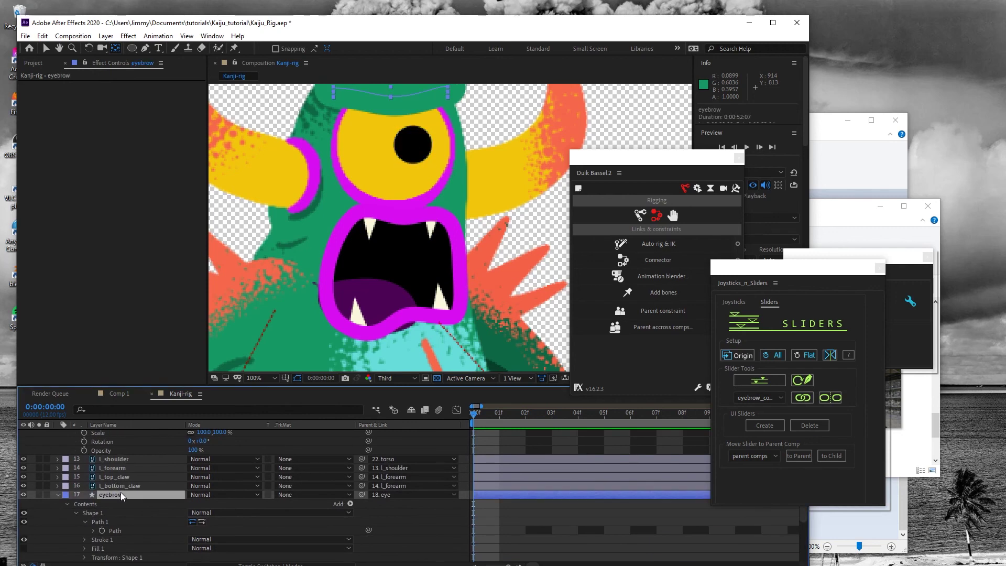
pyautogui.click(116, 49)
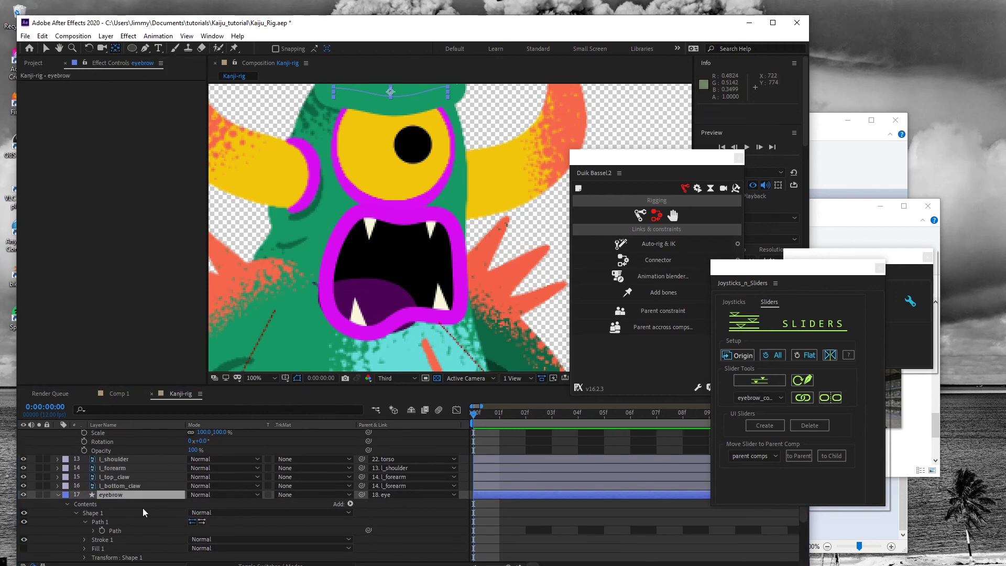
pyautogui.click(119, 486)
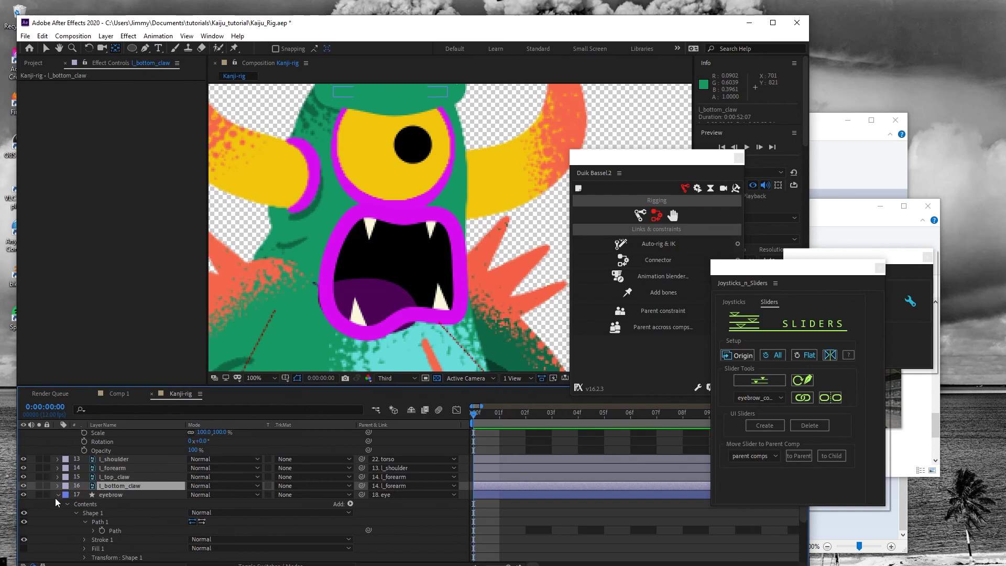
pyautogui.click(116, 495)
pyautogui.scroll(2, 93, 504)
pyautogui.scroll(-2, 93, 504)
pyautogui.scroll(2, 90, 507)
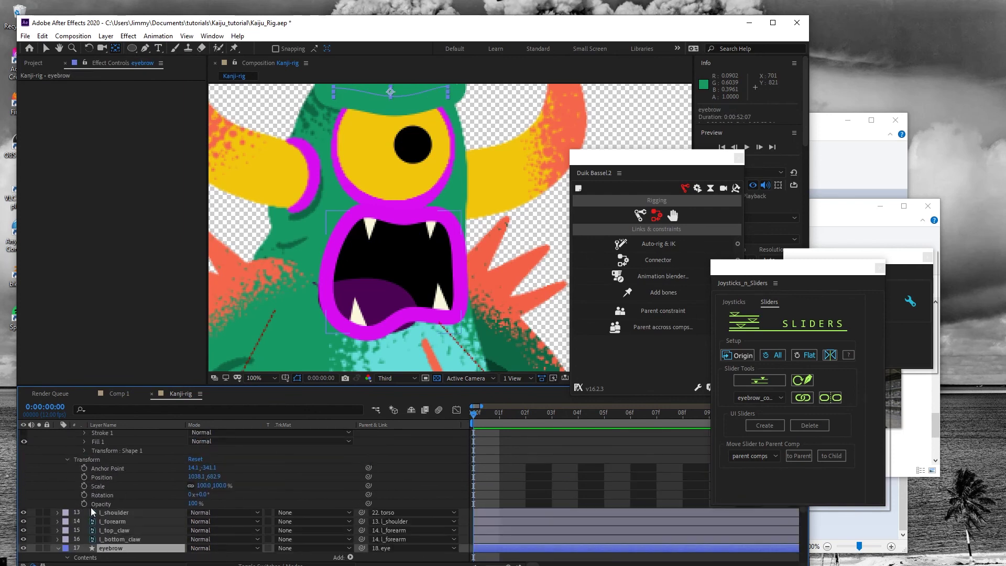
pyautogui.scroll(-2, 90, 507)
pyautogui.click(57, 495)
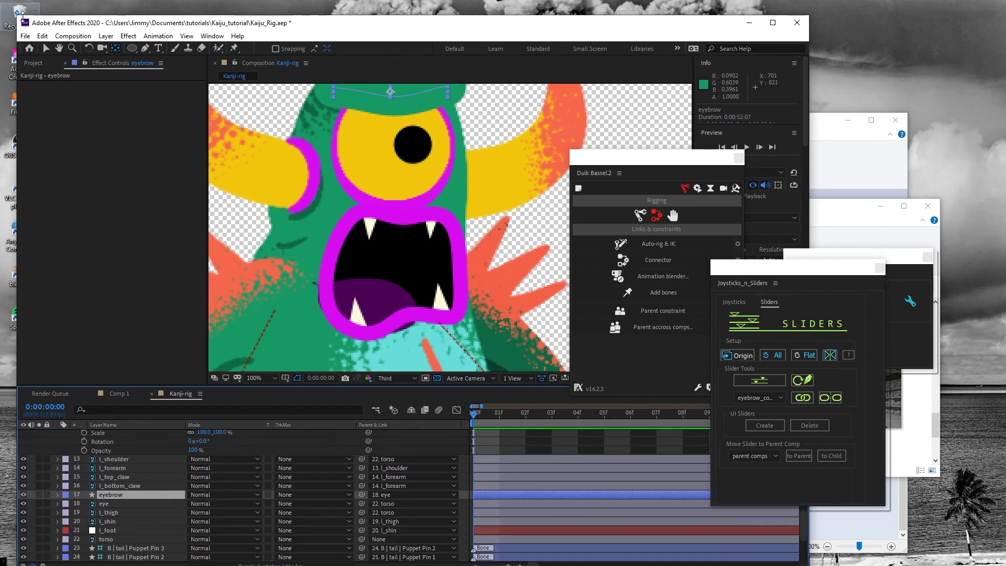
pyautogui.click(24, 36)
pyautogui.click(52, 136)
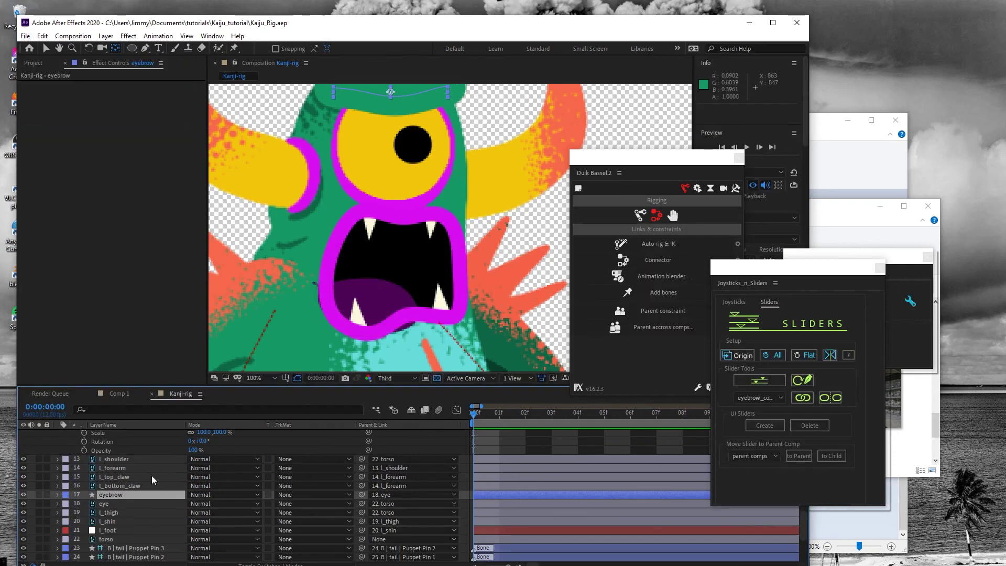
pyautogui.scroll(5, 99, 455)
# Step: Set a mouth Path keyframe at frame 0 and advance to frame 01f
pyautogui.click(113, 495)
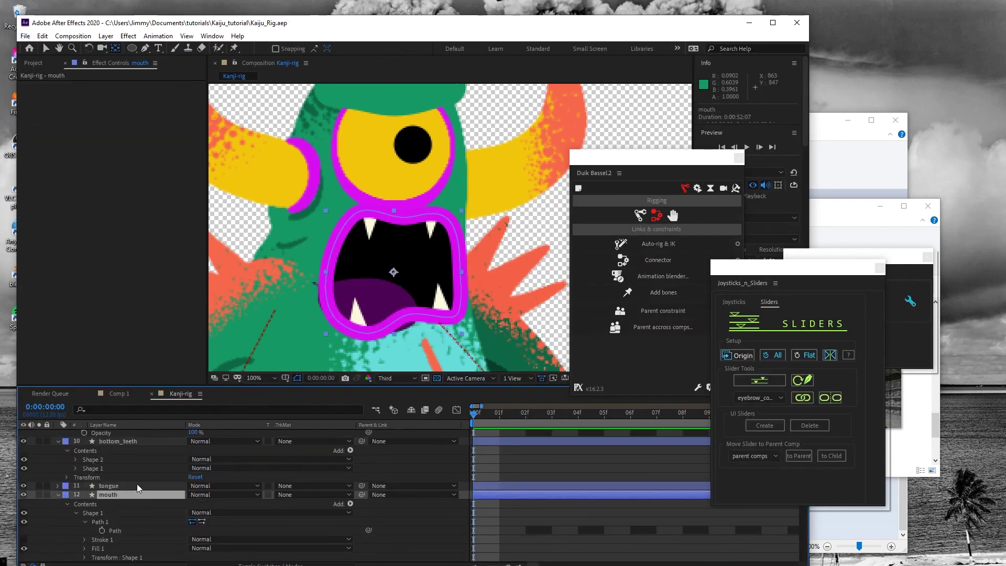
pyautogui.click(102, 530)
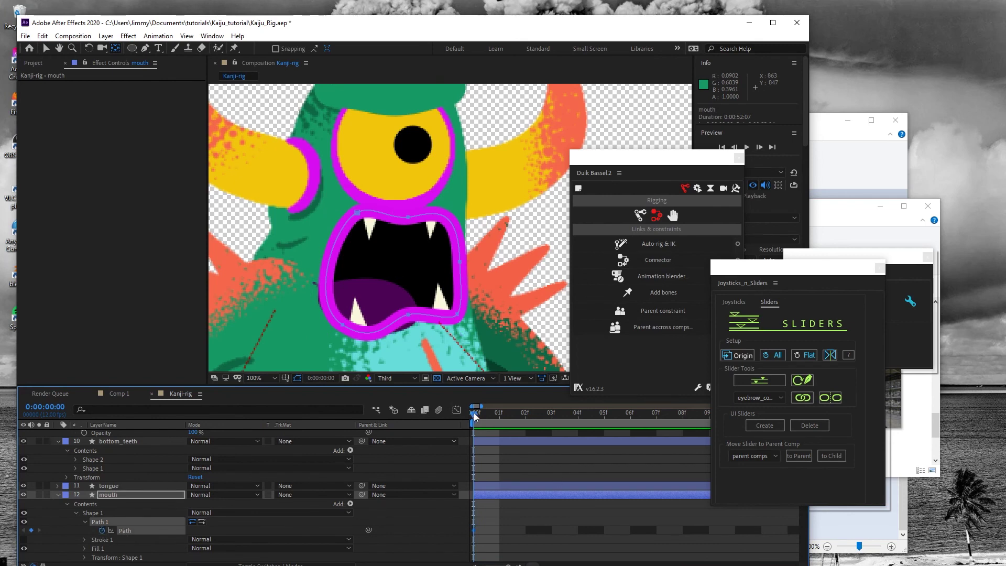
pyautogui.moveTo(473, 413); pyautogui.dragTo(502, 414)
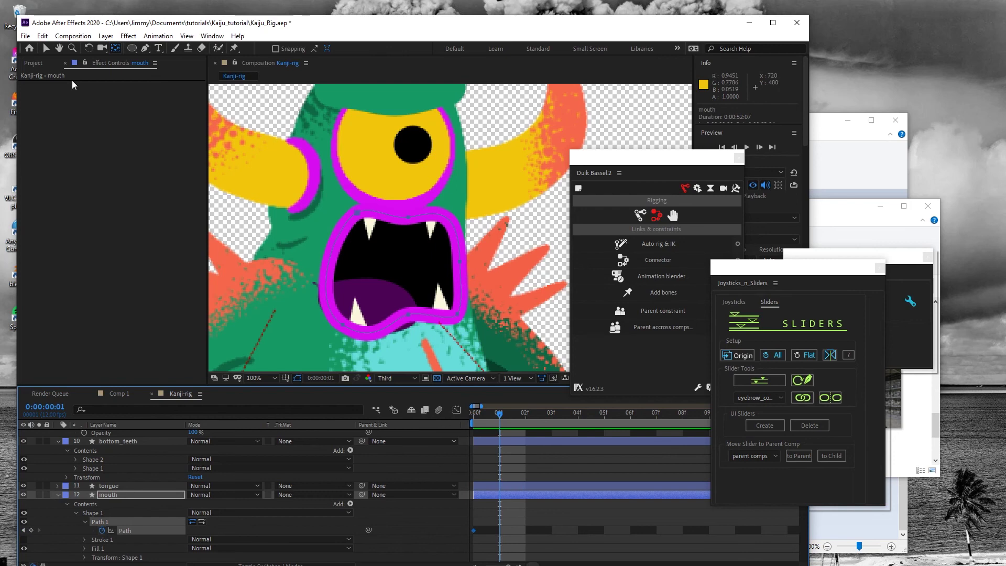
# Step: At frame 1, raise the lower lip and right corner and flatten the upper lip to nearly close the mouth
pyautogui.click(46, 48)
pyautogui.moveTo(384, 300); pyautogui.dragTo(429, 331)
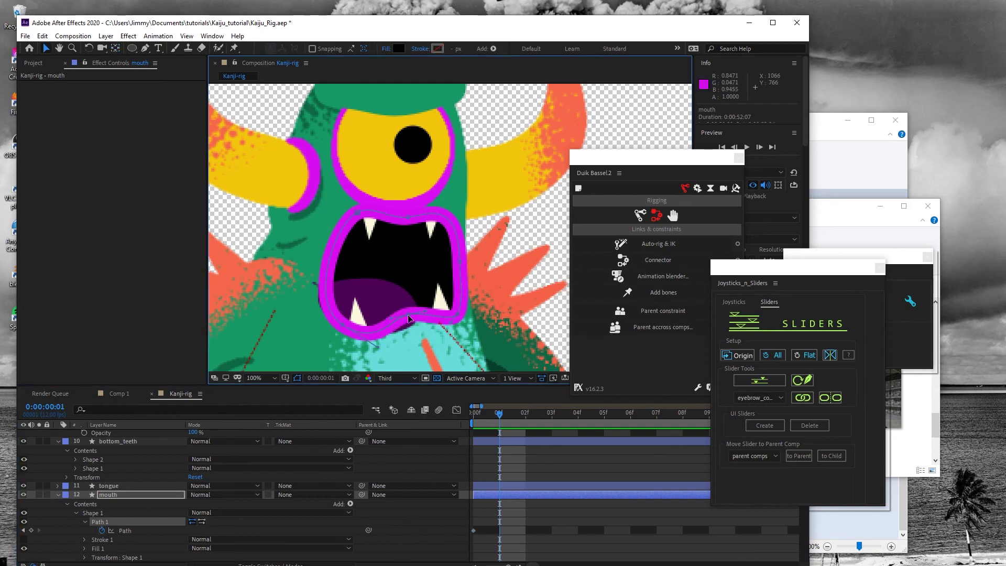
pyautogui.click(361, 306)
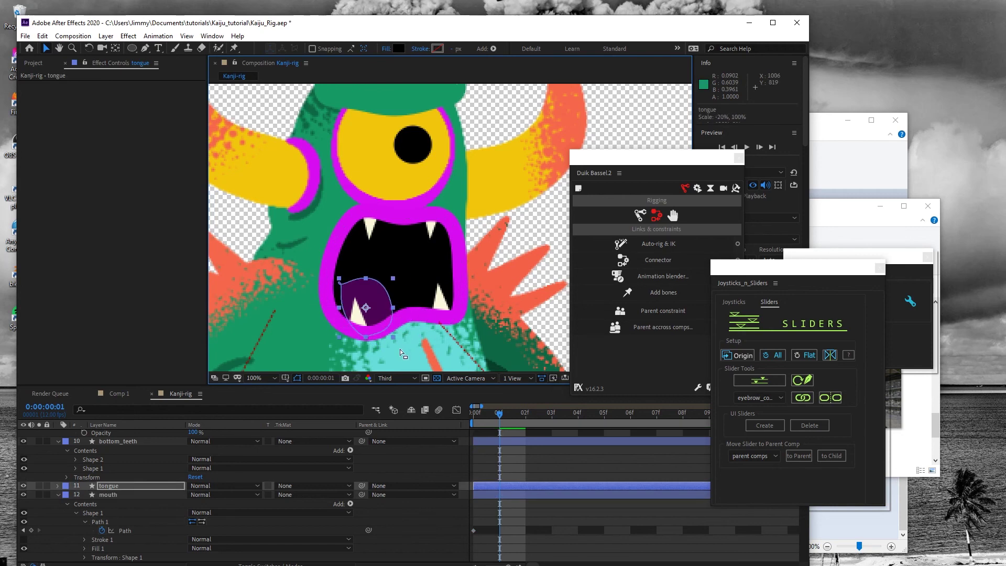
pyautogui.click(338, 320)
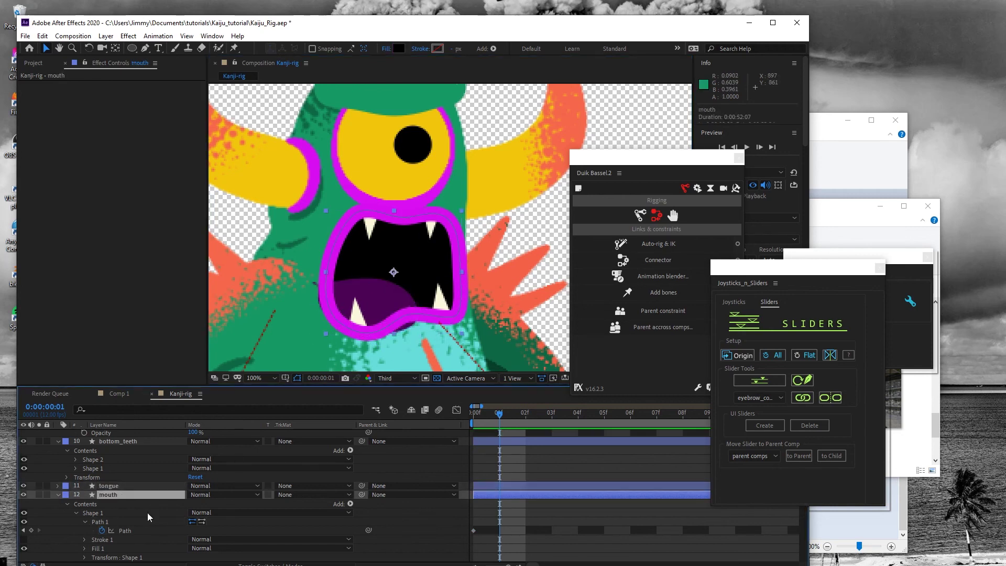
pyautogui.click(135, 529)
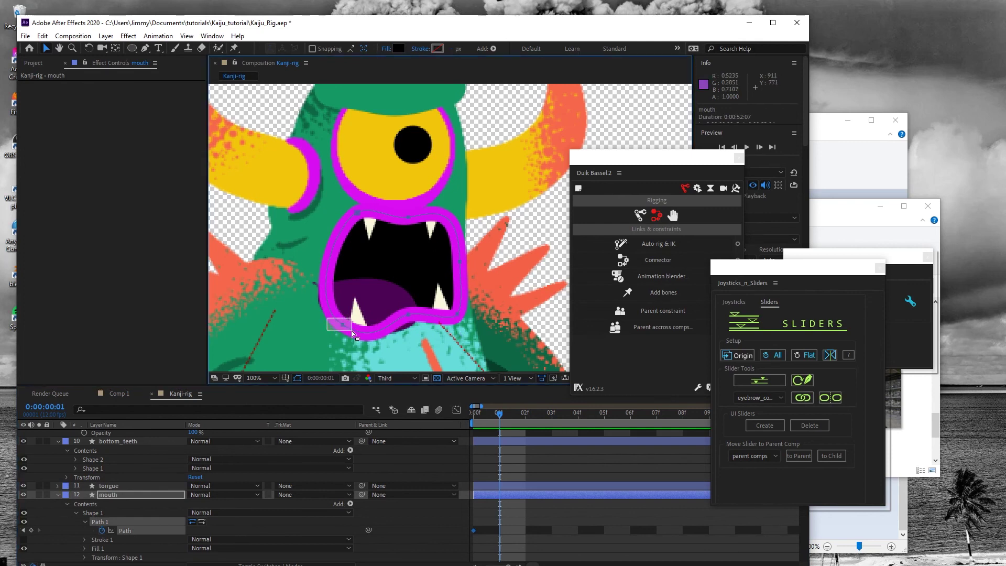
pyautogui.moveTo(351, 331); pyautogui.dragTo(351, 331)
pyautogui.moveTo(417, 325); pyautogui.dragTo(457, 258)
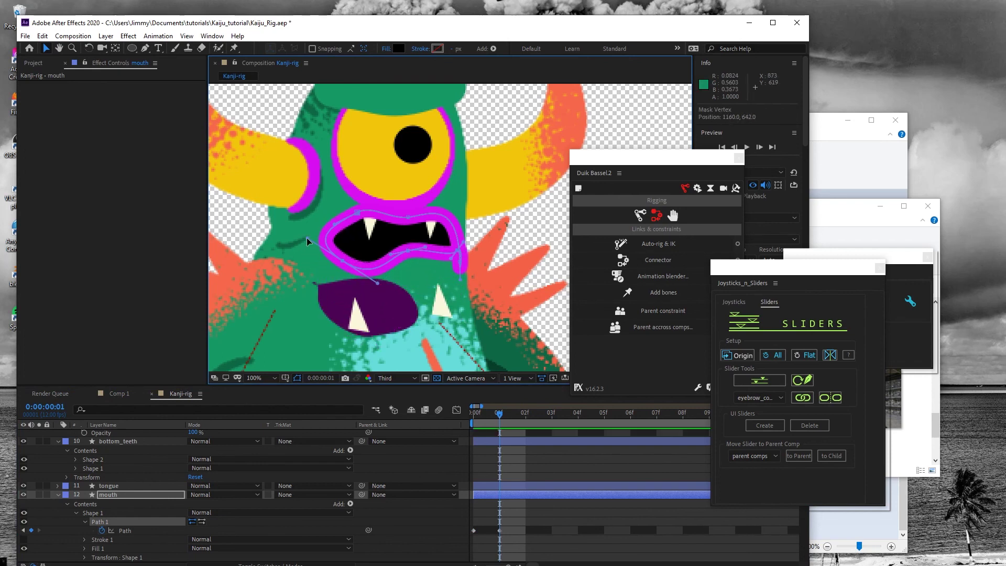
pyautogui.moveTo(306, 238); pyautogui.dragTo(369, 269)
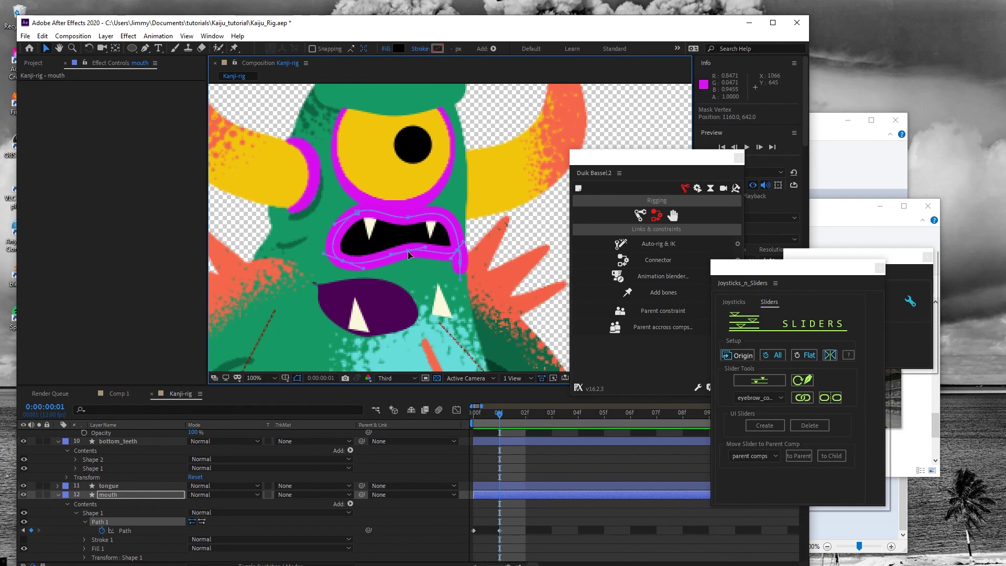
pyautogui.moveTo(408, 251); pyautogui.dragTo(405, 242)
pyautogui.moveTo(459, 262); pyautogui.dragTo(457, 227)
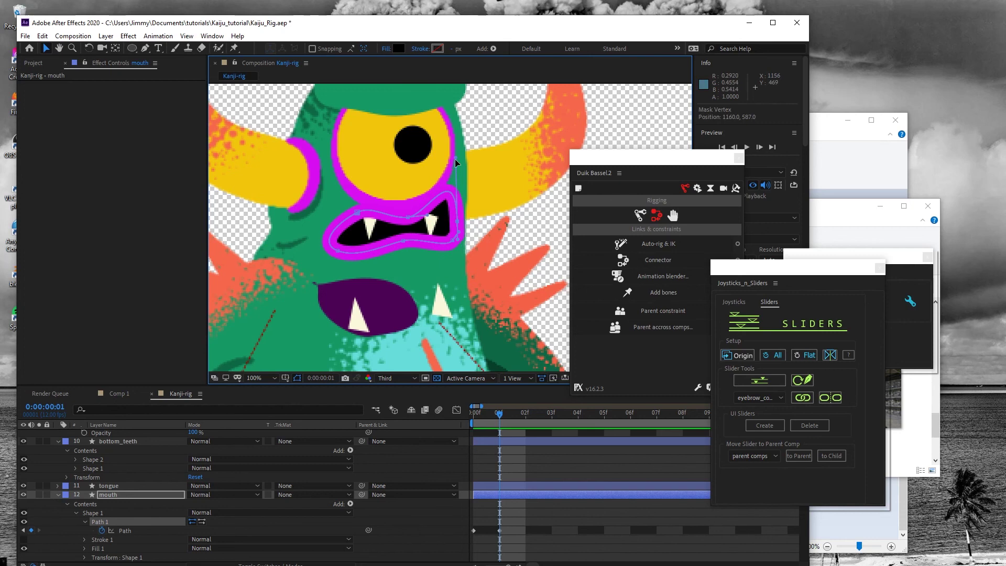
pyautogui.moveTo(455, 159); pyautogui.dragTo(456, 228)
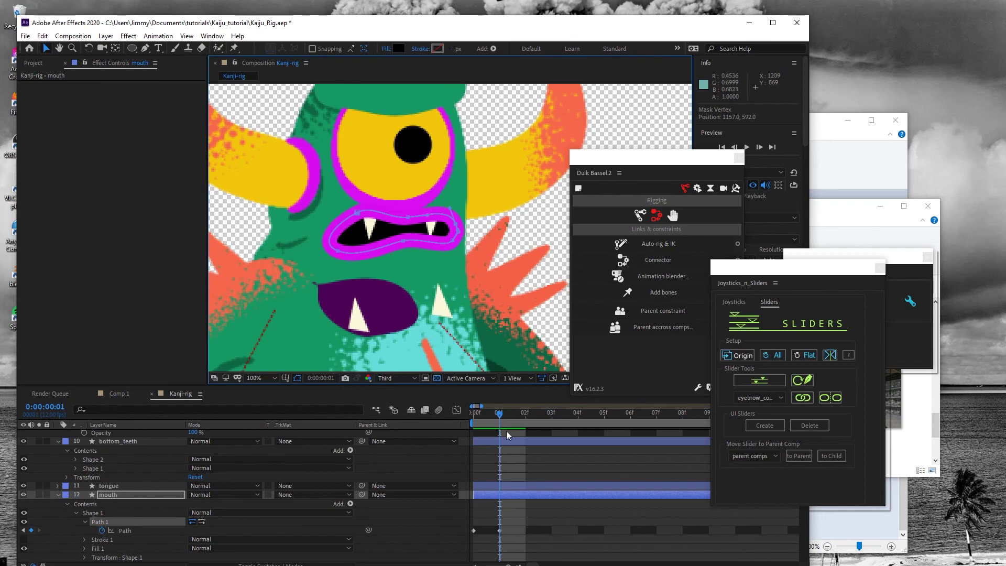
pyautogui.moveTo(499, 414)
pyautogui.mouseDown()
pyautogui.moveTo(468, 420)
pyautogui.moveTo(489, 419)
pyautogui.mouseUp()
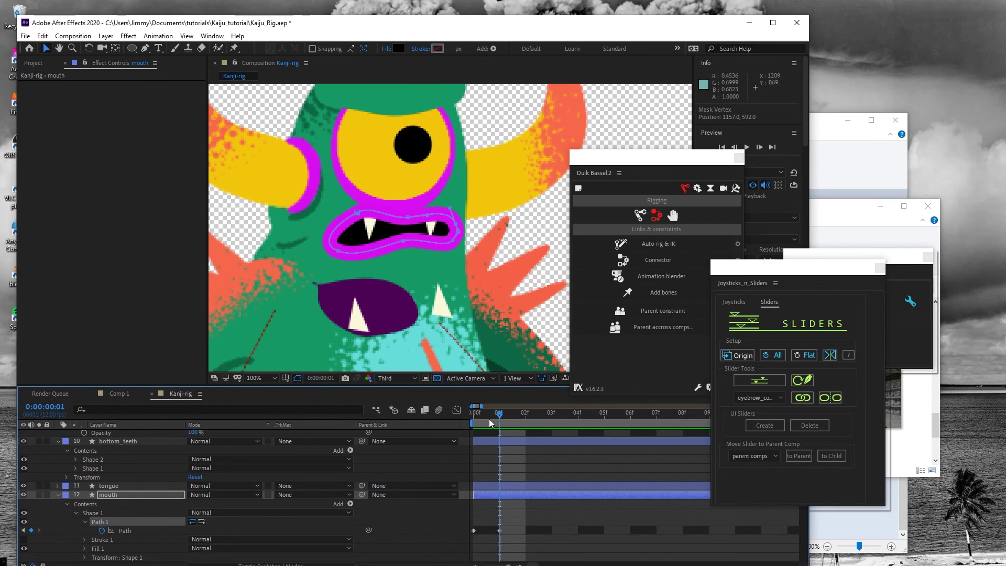
# Step: Keyframe the tongue's Position at frame 0 and raise it into the mouth at frame 1
pyautogui.click(125, 483)
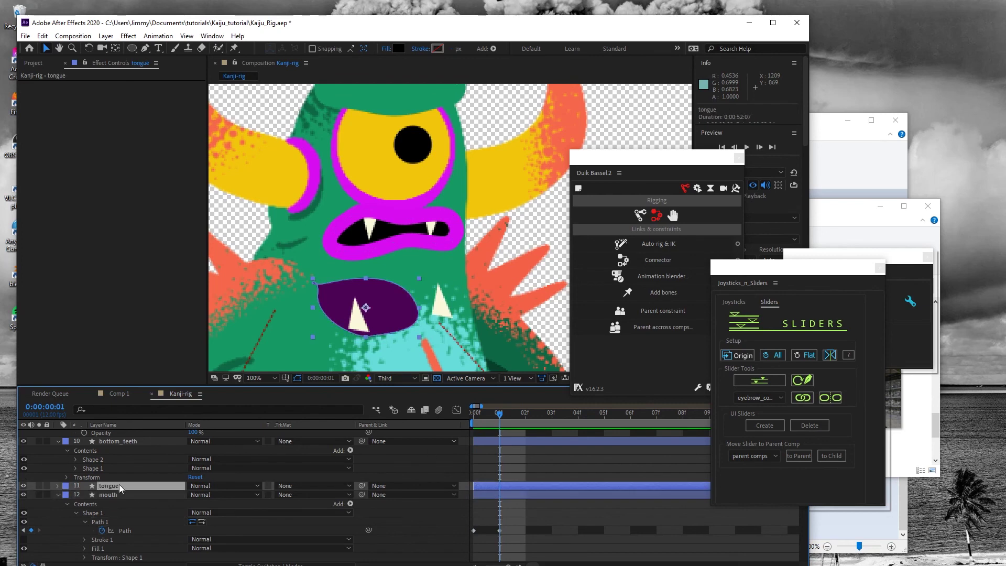
pyautogui.click(57, 486)
pyautogui.click(66, 504)
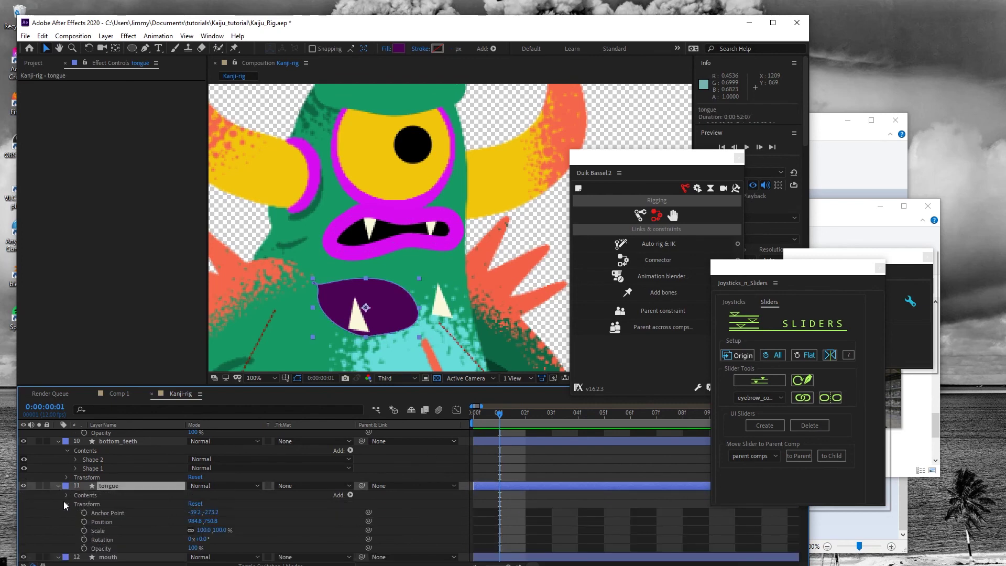
pyautogui.click(84, 522)
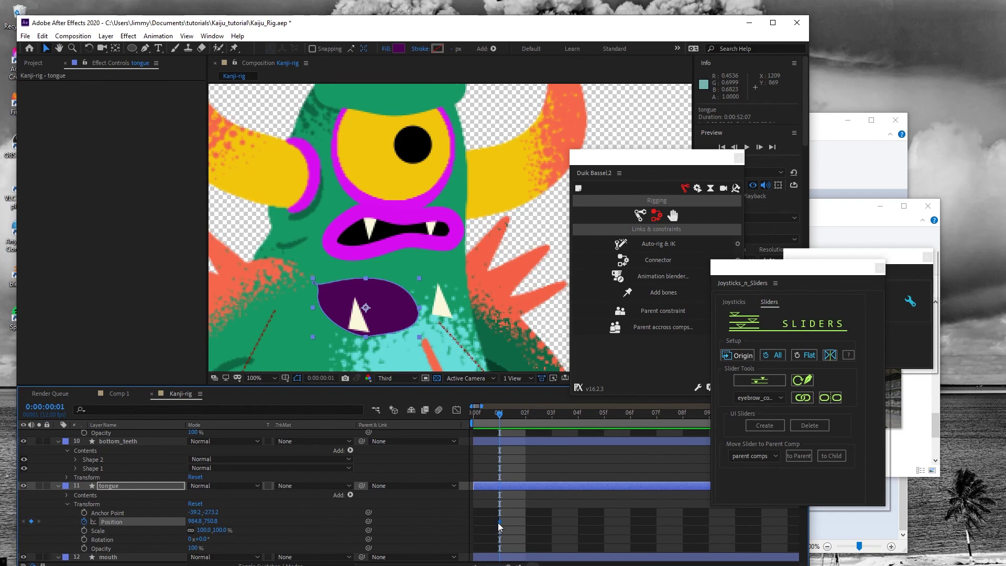
pyautogui.moveTo(499, 522); pyautogui.dragTo(473, 522)
pyautogui.moveTo(386, 321); pyautogui.dragTo(398, 275)
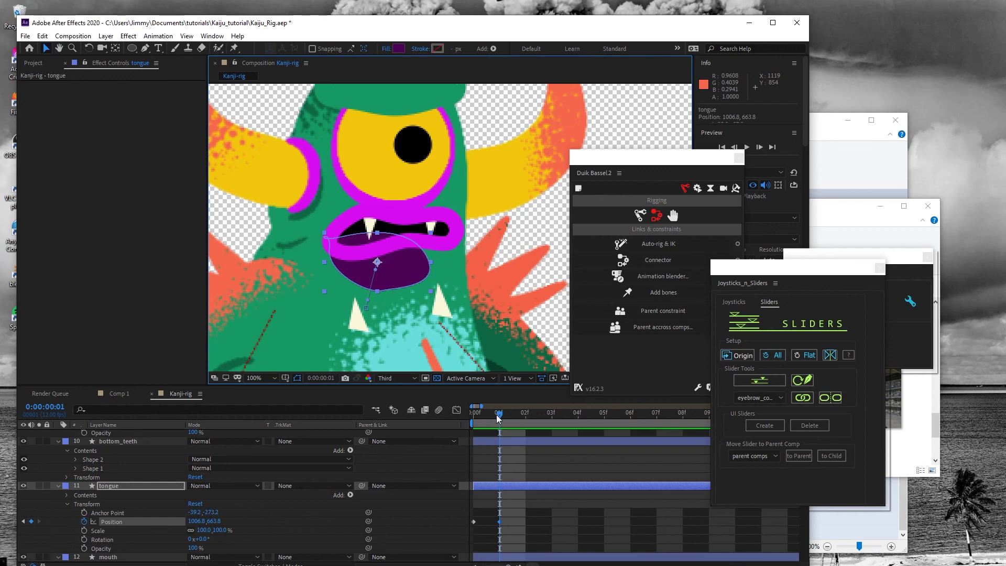
pyautogui.moveTo(498, 418); pyautogui.dragTo(469, 417)
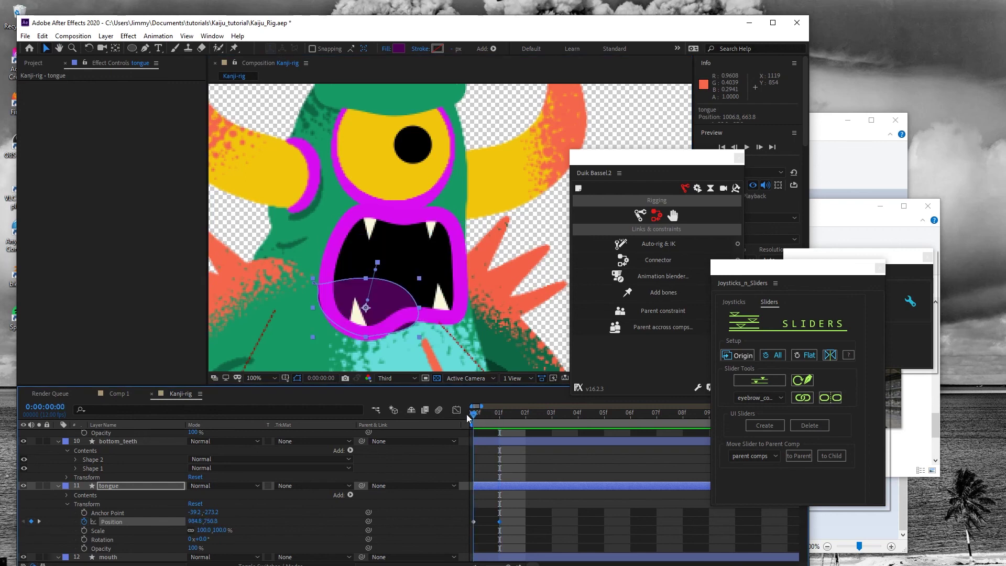
# Step: Keyframe bottom_teeth Position from 1052, 751 at frame 0 up to 1052, 612 at frame 1
pyautogui.click(132, 443)
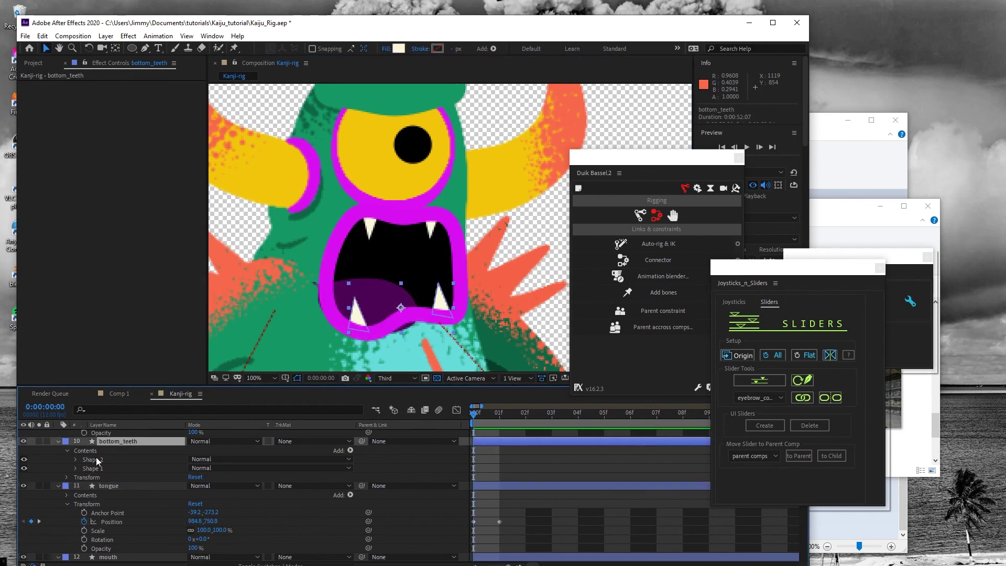
pyautogui.click(67, 477)
pyautogui.click(97, 495)
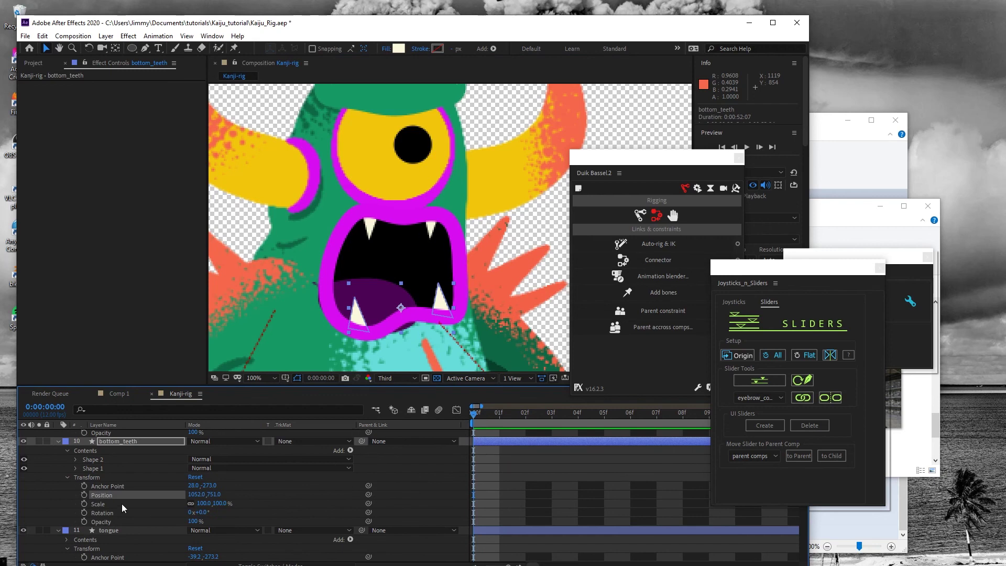
pyautogui.click(84, 494)
pyautogui.press('pagedown')
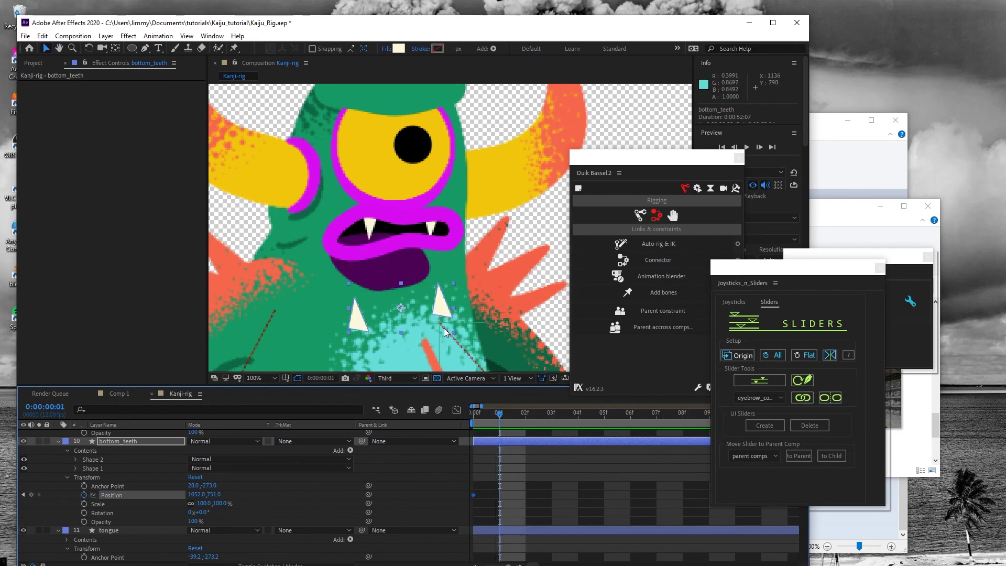
pyautogui.moveTo(398, 307); pyautogui.dragTo(398, 240)
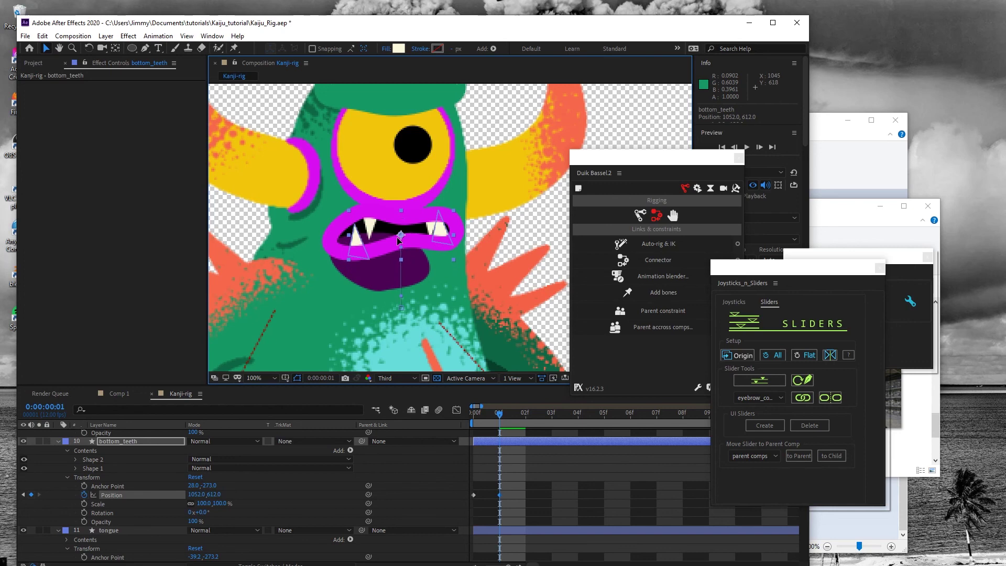
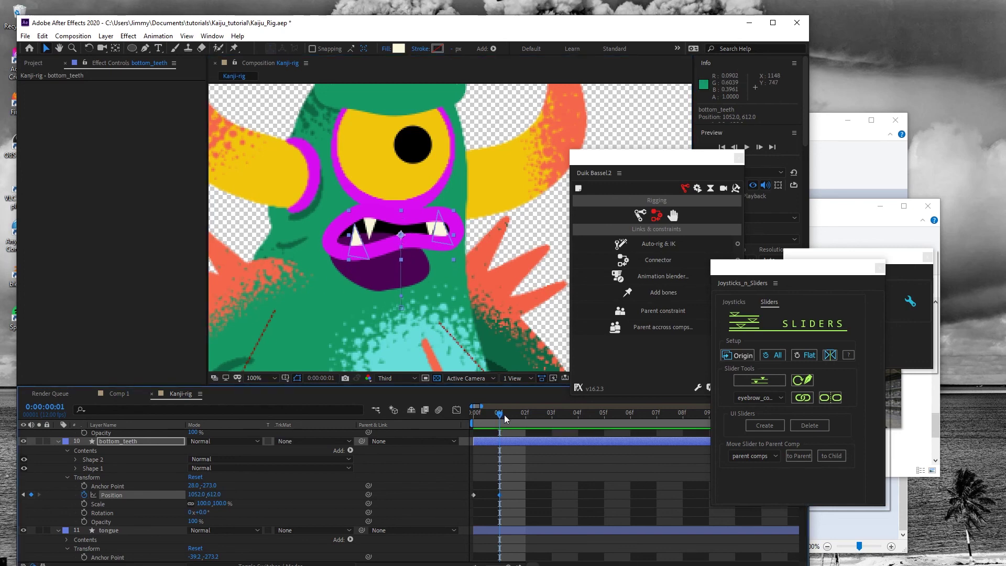
# Step: Scrub the timeline back to frame 0 with the mouth wide open
pyautogui.moveTo(504, 414)
pyautogui.mouseDown()
pyautogui.moveTo(524, 414)
pyautogui.moveTo(465, 413)
pyautogui.moveTo(484, 415)
pyautogui.mouseUp()
pyautogui.click(490, 413)
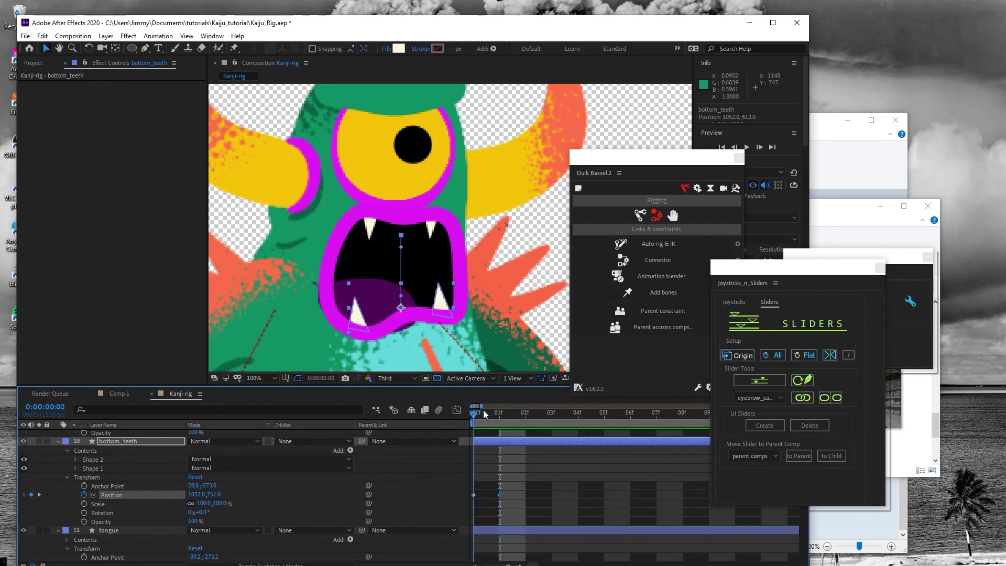
pyautogui.scroll(3, 141, 487)
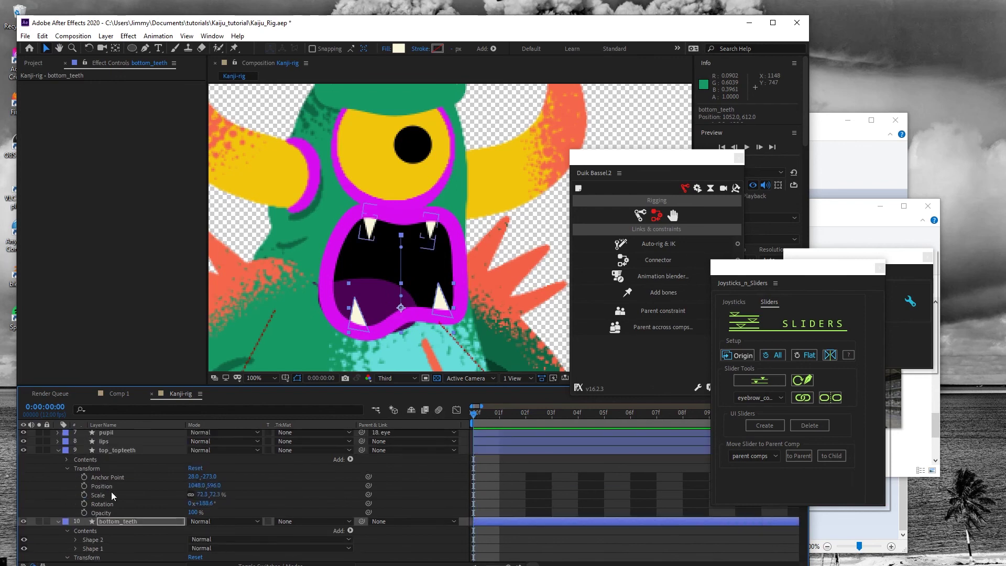
# Step: Select the top_topteeth, lips and tongue layers together
pyautogui.click(125, 452)
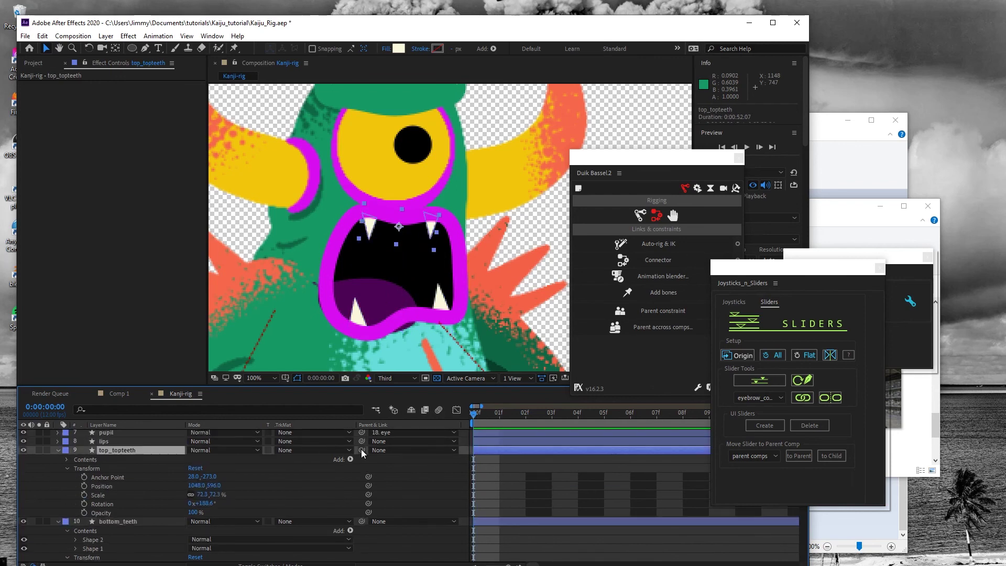
pyautogui.click(391, 450)
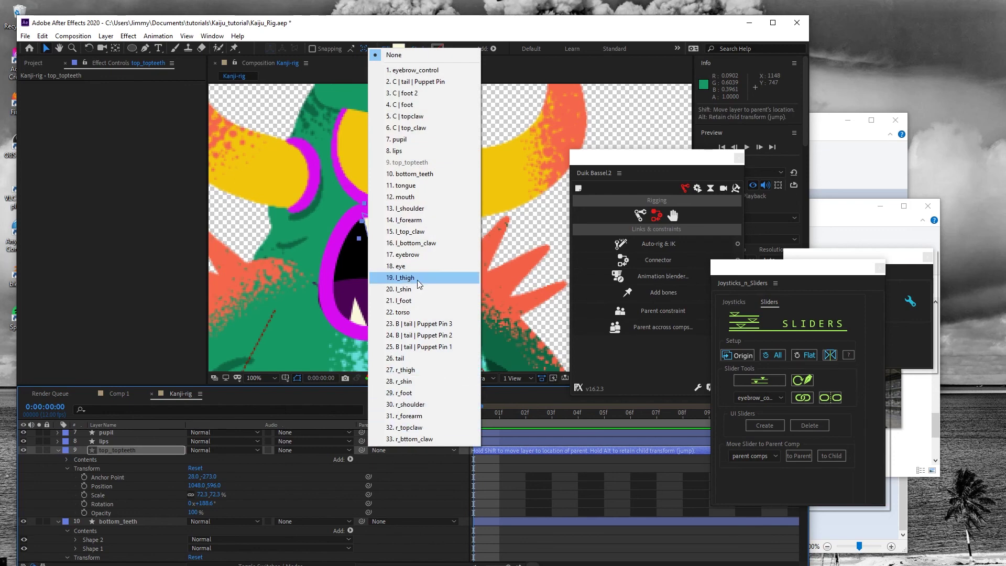
pyautogui.click(118, 445)
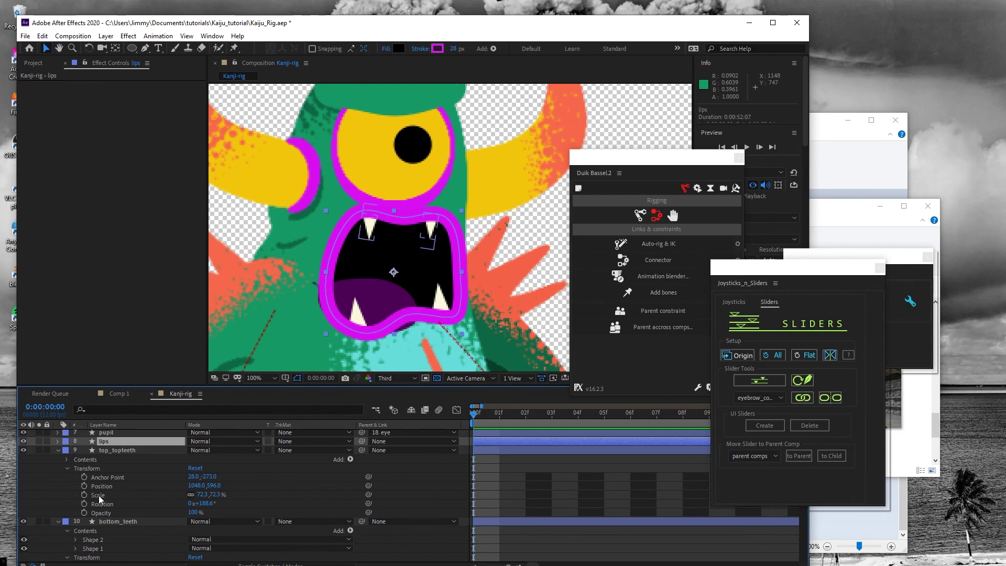
pyautogui.scroll(-5, 111, 526)
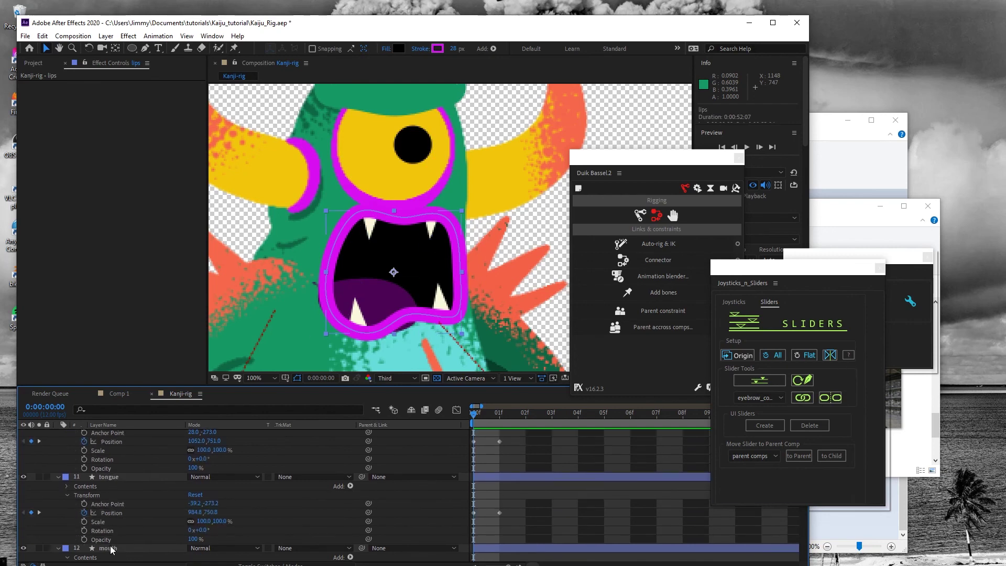
pyautogui.keyDown('shift'); pyautogui.click(120, 477); pyautogui.keyUp('shift')
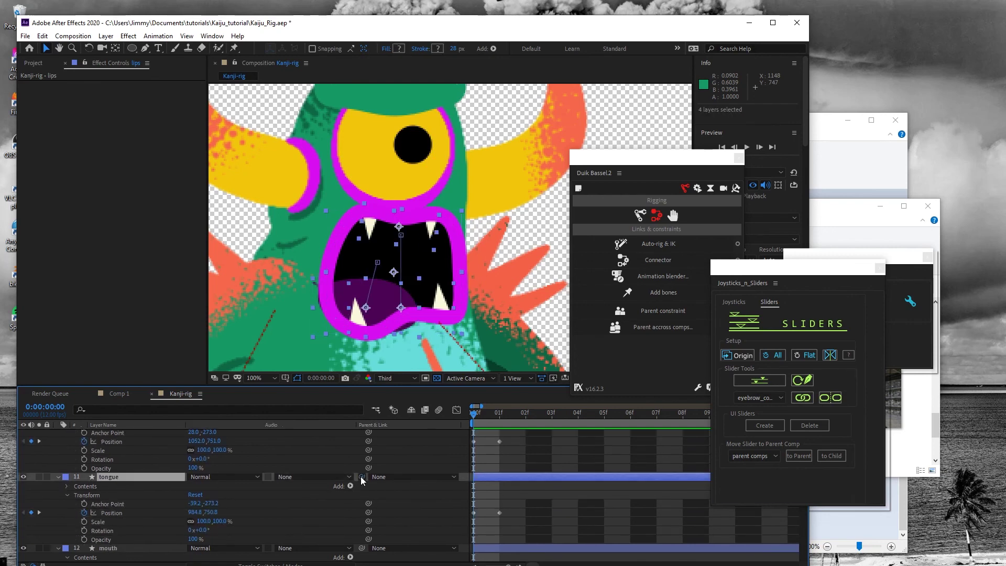
# Step: Parent the selected mouth-part layers to the mouth layer via the pick-whip
pyautogui.moveTo(361, 476); pyautogui.dragTo(113, 548)
pyautogui.scroll(6, 109, 509)
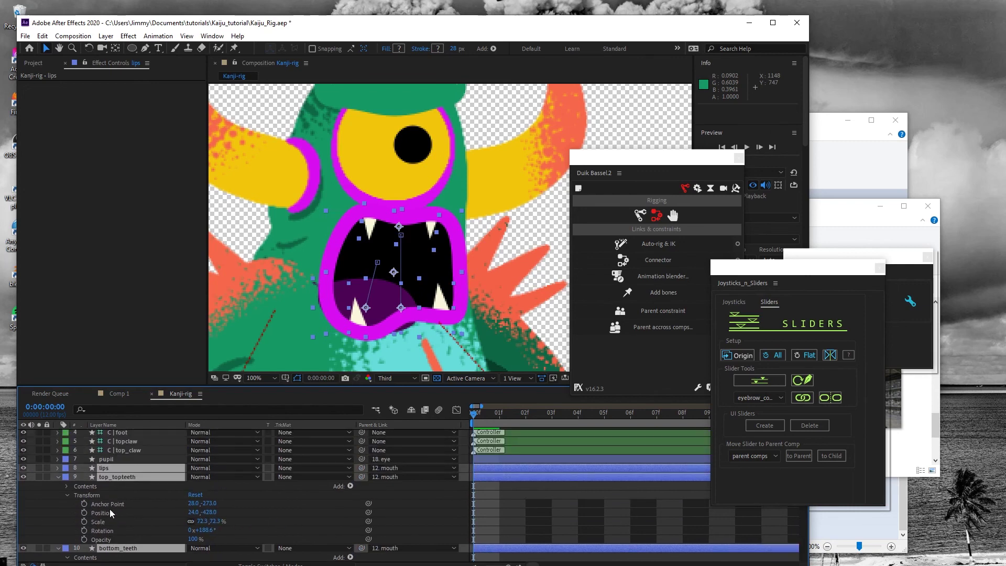
pyautogui.click(58, 477)
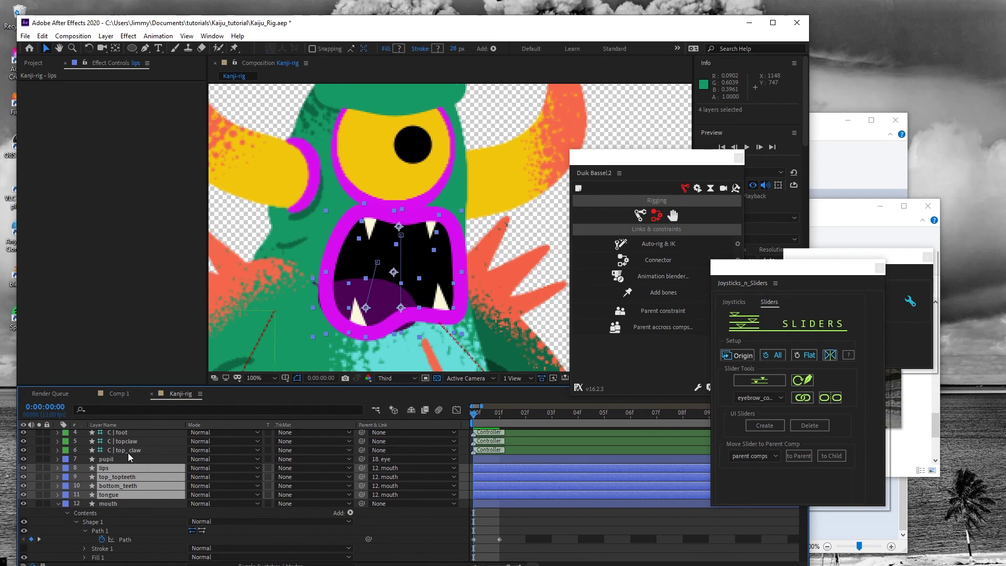
# Step: Select the top_topteeth, lips, bottom_teeth, tongue and mouth layers, collapsing mouth's properties
pyautogui.click(124, 475)
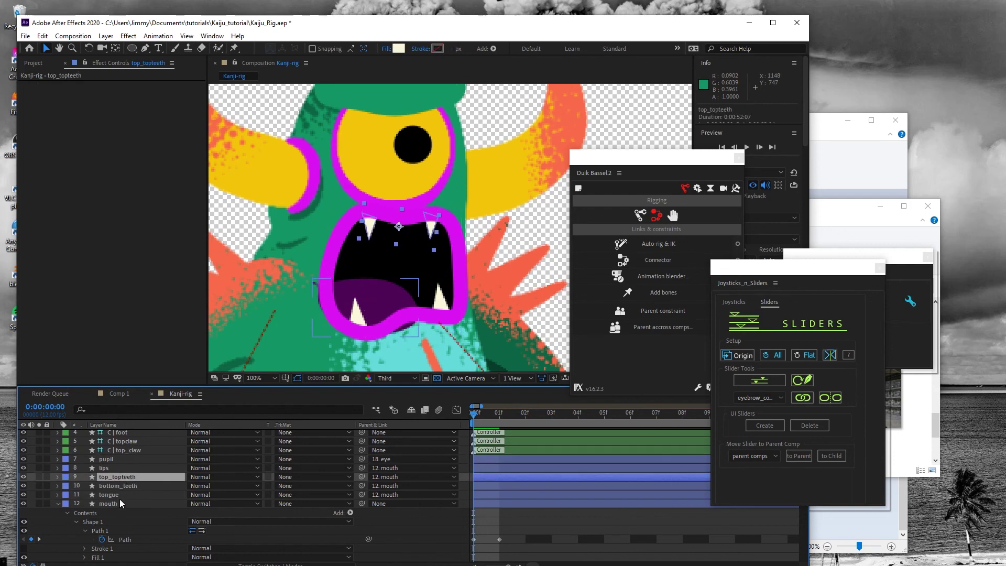
pyautogui.click(111, 468)
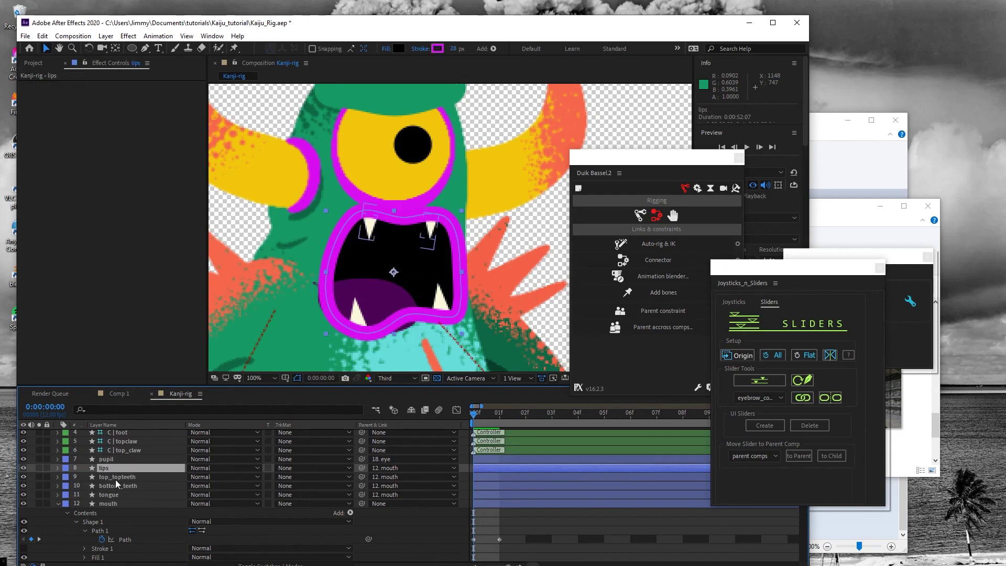
pyautogui.click(118, 485)
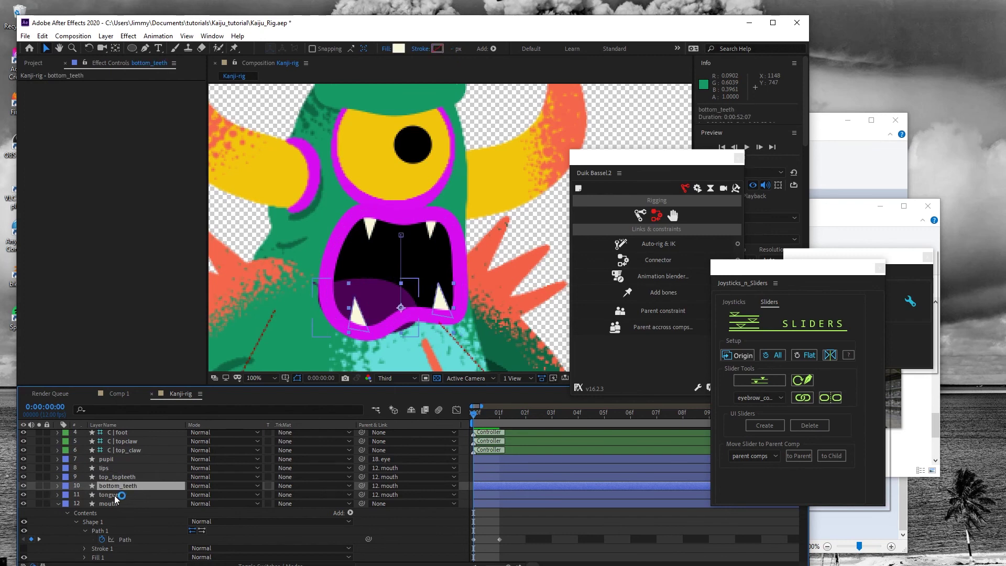
pyautogui.keyDown('shift'); pyautogui.click(115, 495); pyautogui.keyUp('shift')
pyautogui.keyDown('shift'); pyautogui.click(116, 503); pyautogui.keyUp('shift')
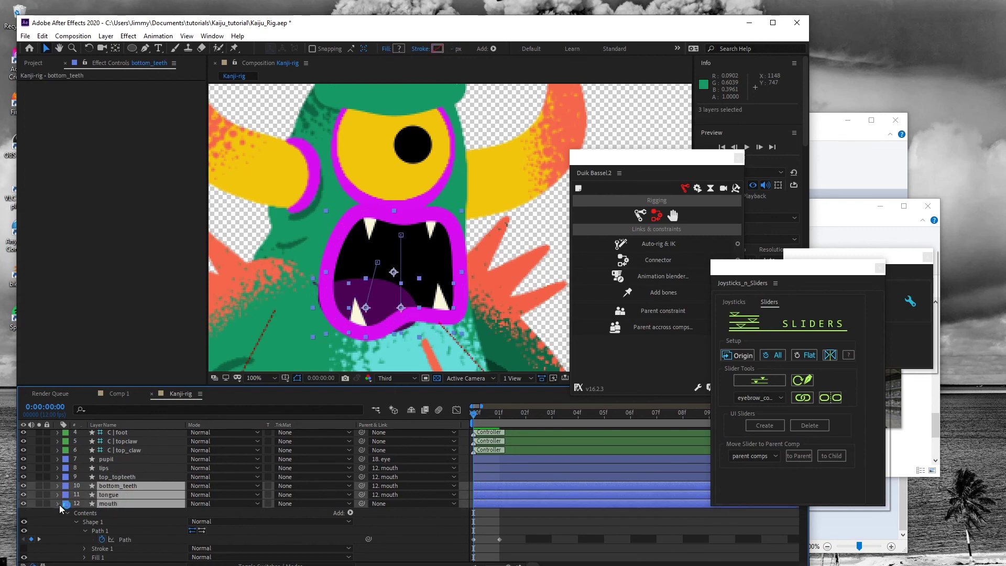
pyautogui.click(58, 503)
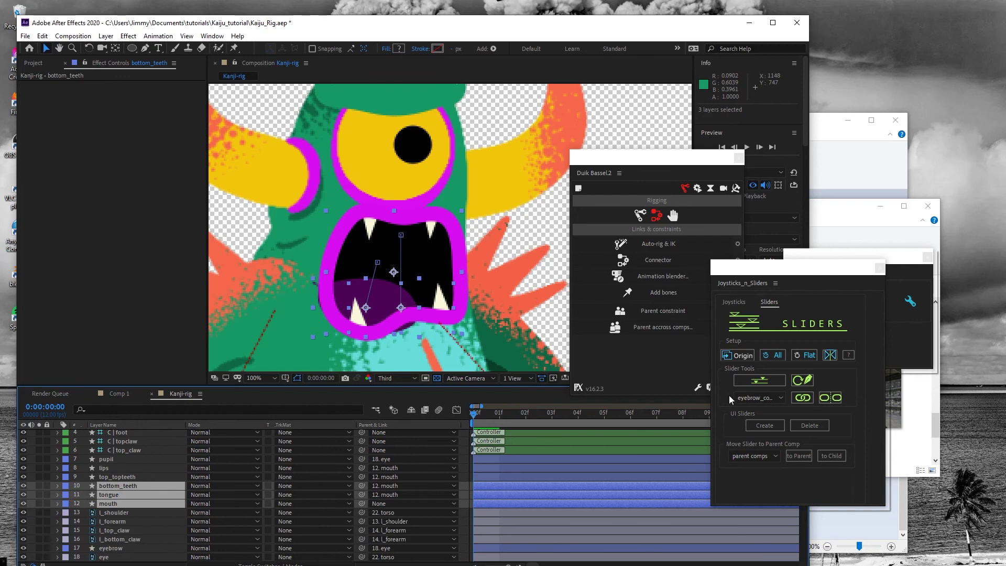
# Step: Create a new Joysticks 'n Sliders slider controller named mouth_open
pyautogui.click(754, 381)
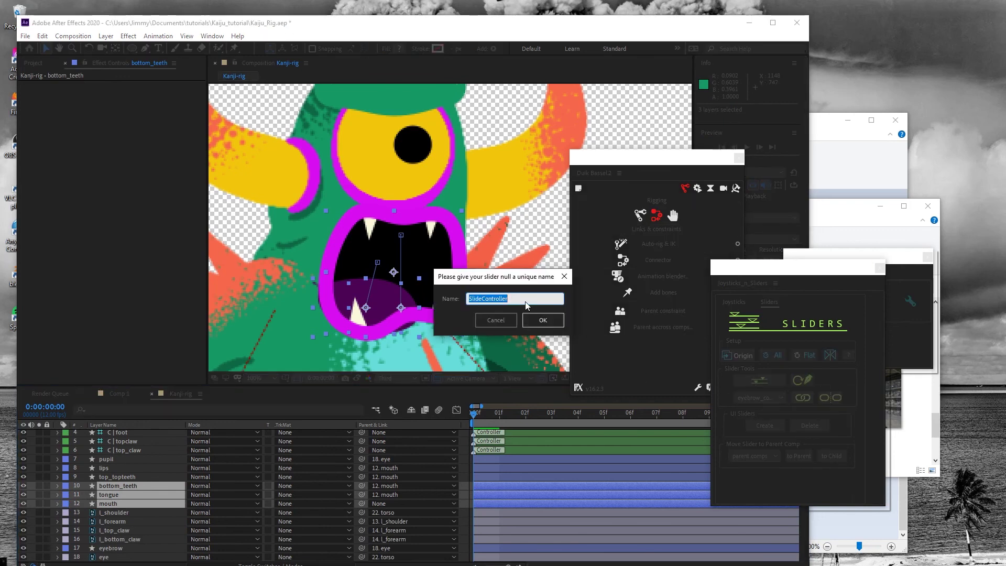
pyautogui.write('mouth_open')
pyautogui.click(545, 321)
# Step: Drag the mouth_open slider to test the mouth opening and closing, then select tongue
pyautogui.click(32, 94)
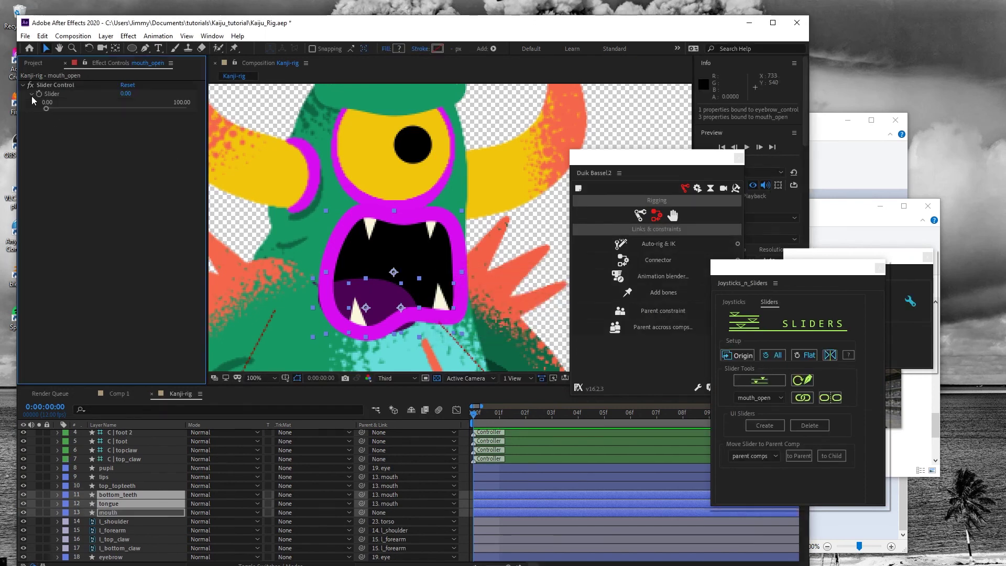
pyautogui.moveTo(45, 108)
pyautogui.mouseDown()
pyautogui.moveTo(144, 106)
pyautogui.moveTo(43, 129)
pyautogui.moveTo(152, 96)
pyautogui.moveTo(73, 117)
pyautogui.moveTo(46, 108)
pyautogui.mouseUp()
pyautogui.moveTo(109, 105); pyautogui.dragTo(47, 108)
pyautogui.click(115, 504)
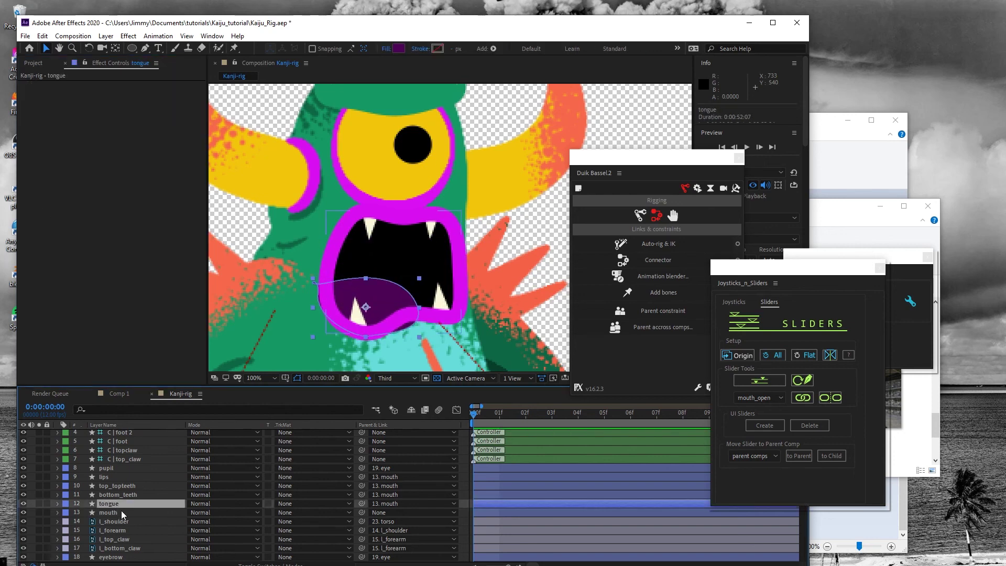
# Step: Apply Set Matte to the tongue layer, taking its matte from layer 13. mouth
pyautogui.click(128, 35)
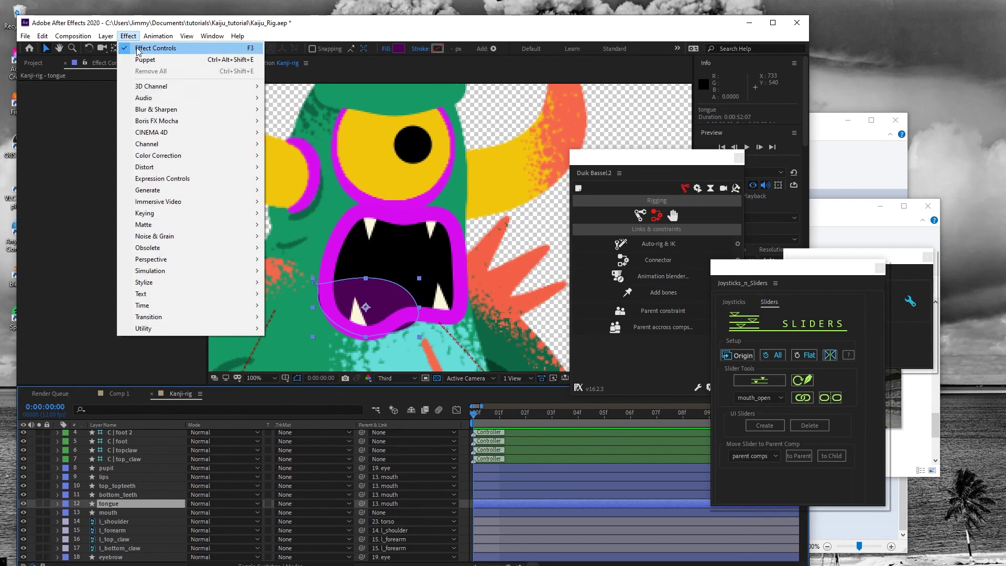
pyautogui.moveTo(171, 158)
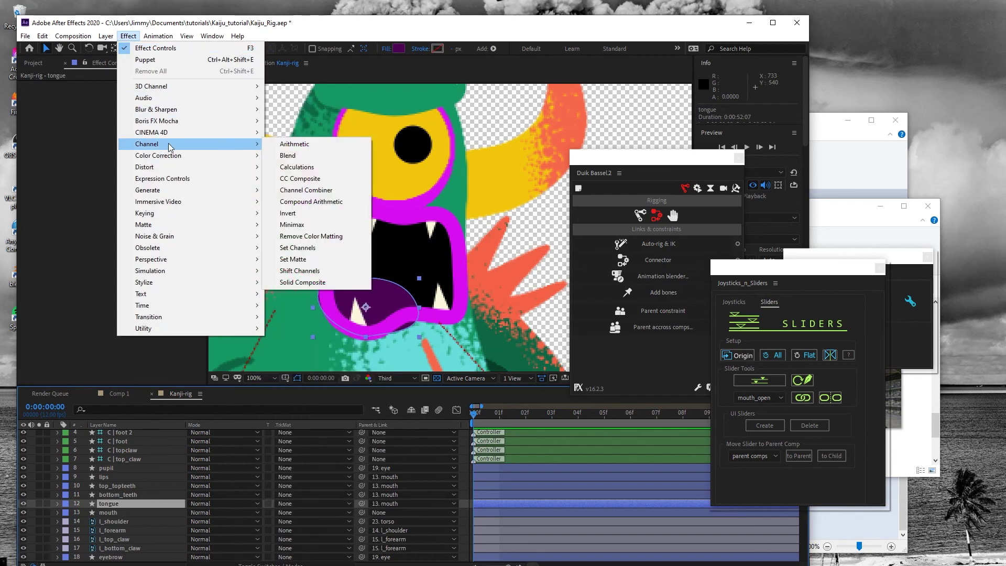
pyautogui.click(302, 258)
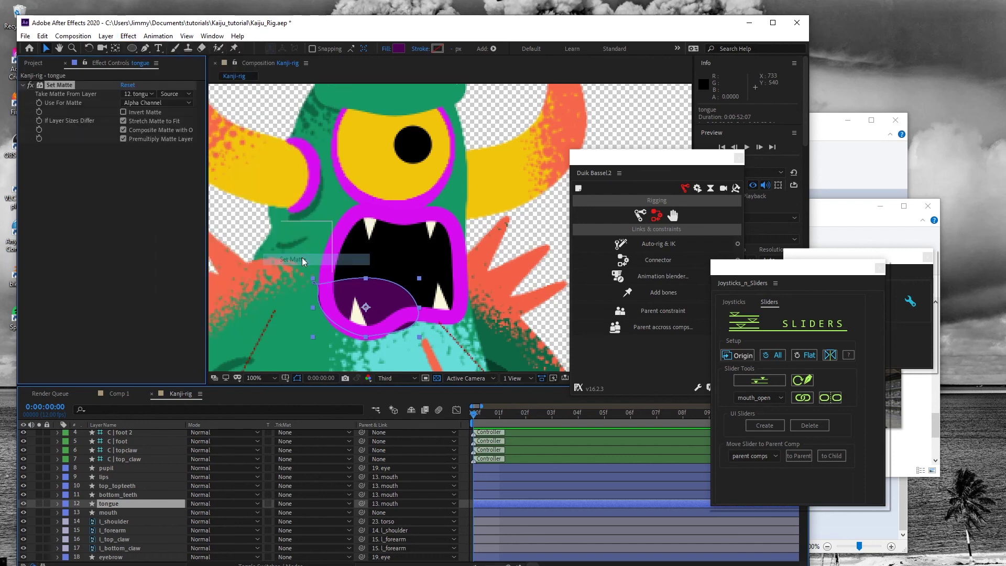
pyautogui.click(149, 95)
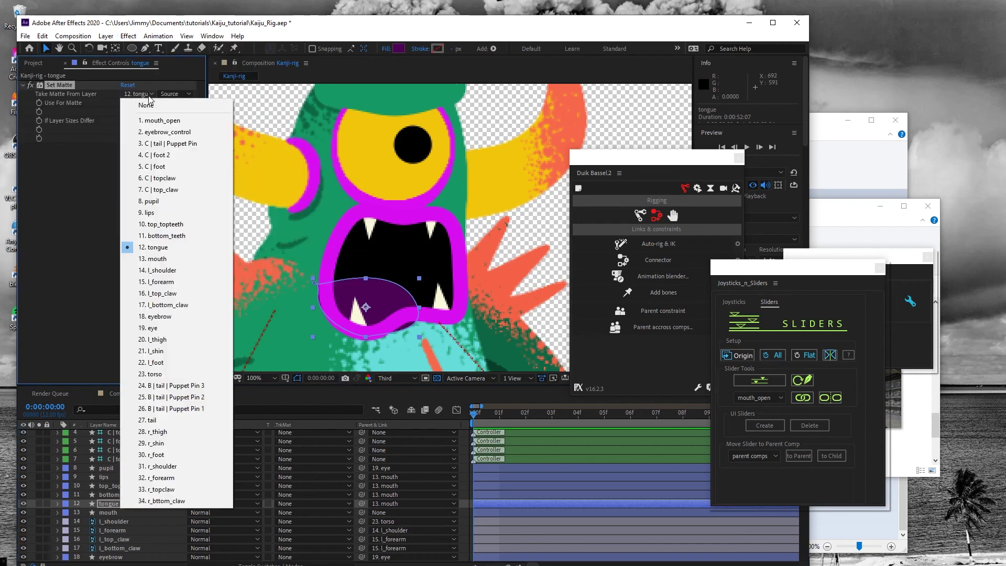
pyautogui.click(165, 262)
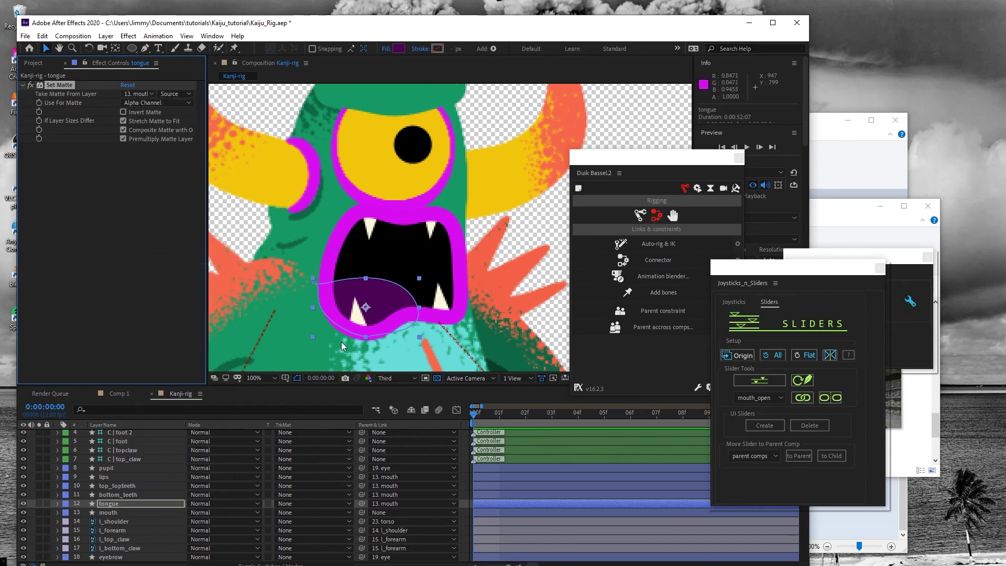
pyautogui.click(108, 495)
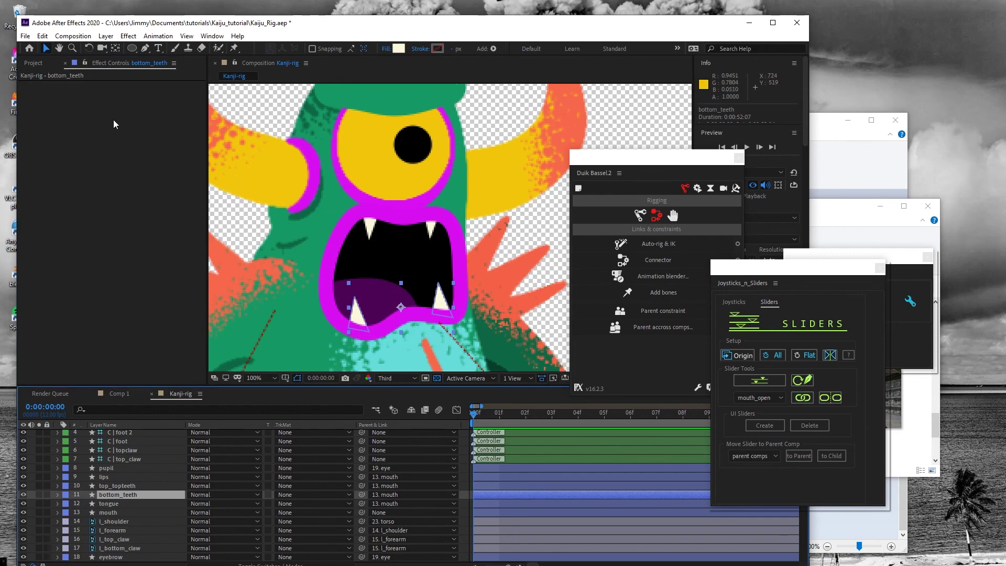
# Step: Move the mouth_open controller off the chest to the comp's top-left corner
pyautogui.scroll(-6, 356, 240)
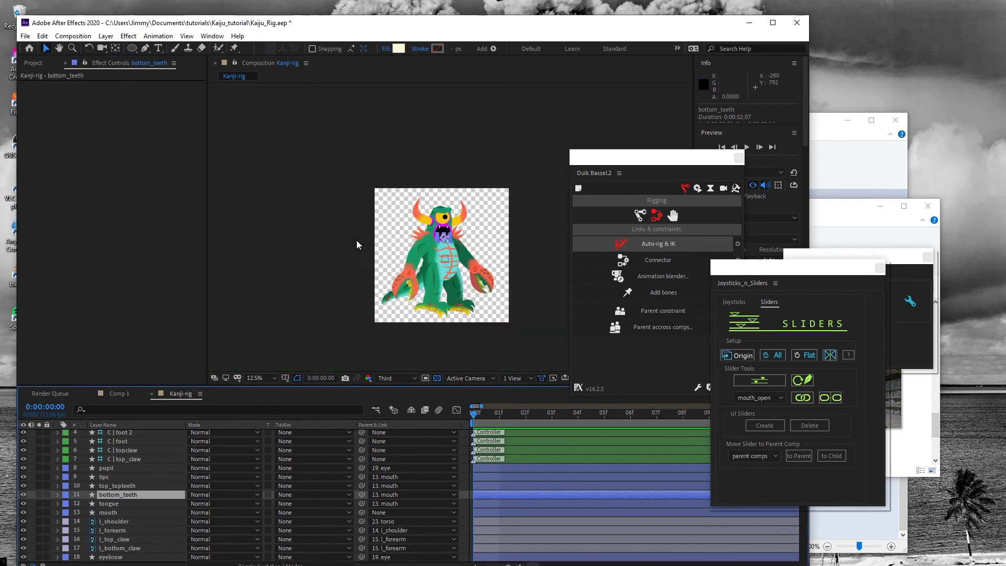
pyautogui.click(520, 215)
pyautogui.click(445, 260)
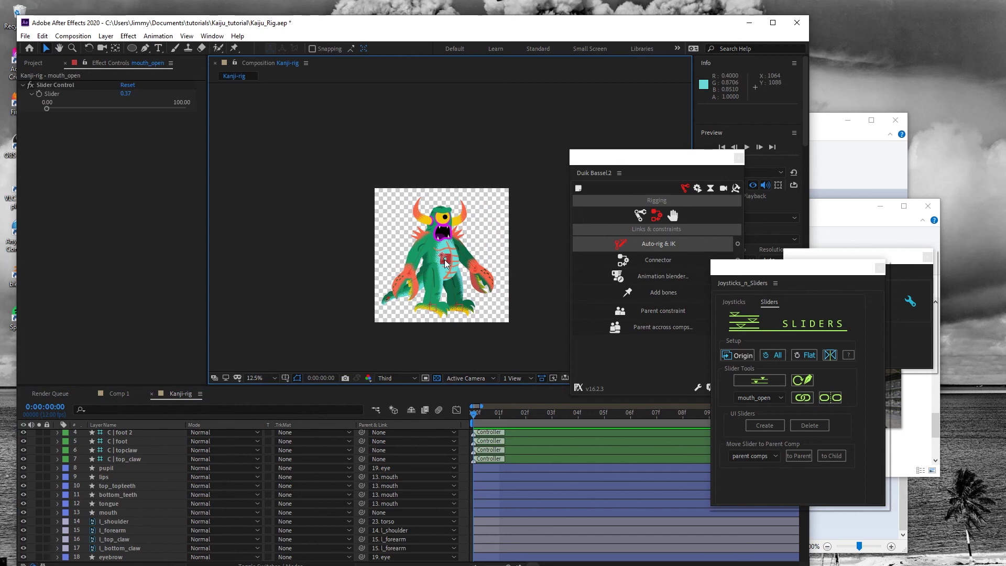
pyautogui.moveTo(445, 260); pyautogui.dragTo(444, 215)
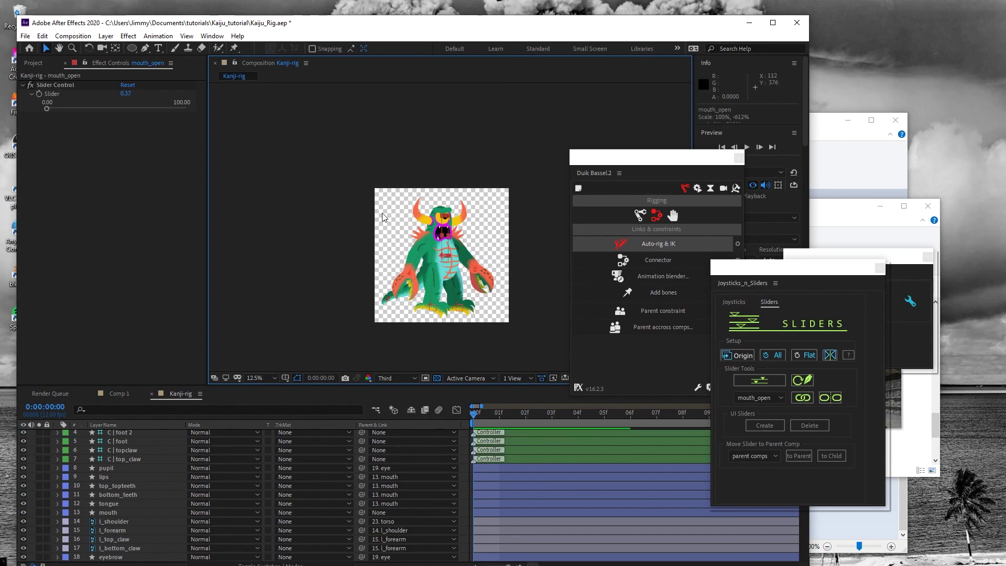
pyautogui.hotkey('ctrl', 'z')
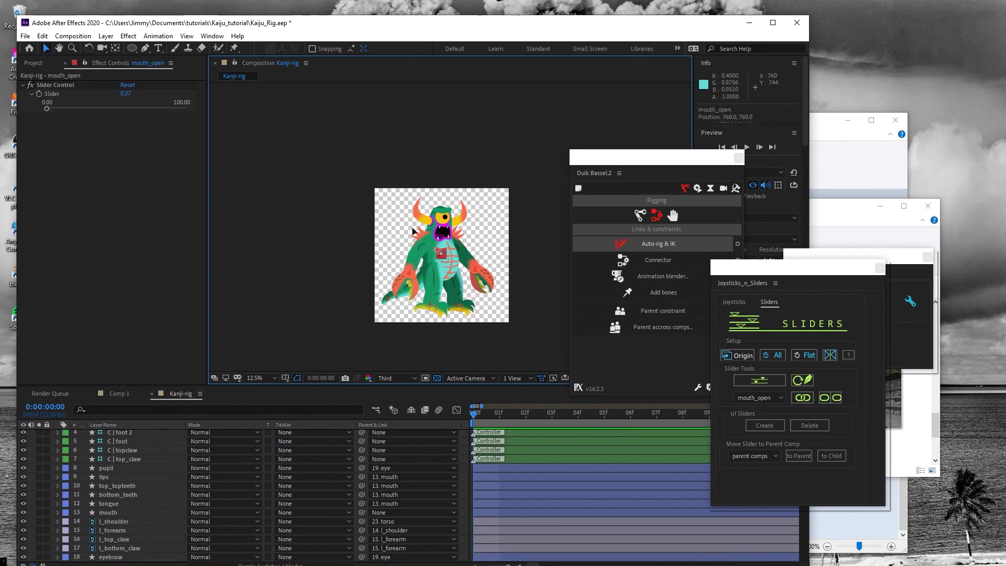
pyautogui.hotkey('ctrl', 'z')
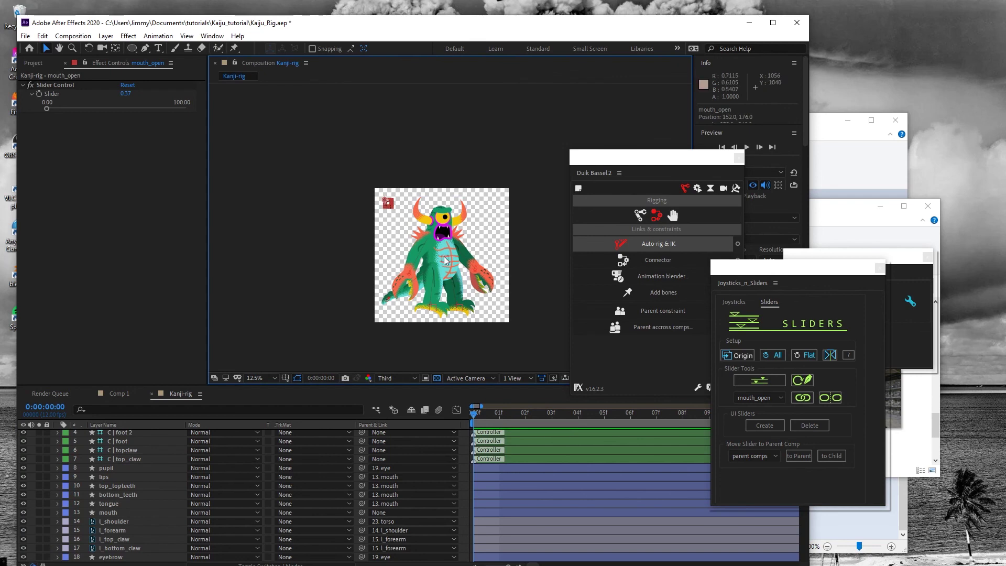
# Step: Select eyebrow_control and test its Slider, leaving it at 0.00
pyautogui.click(446, 261)
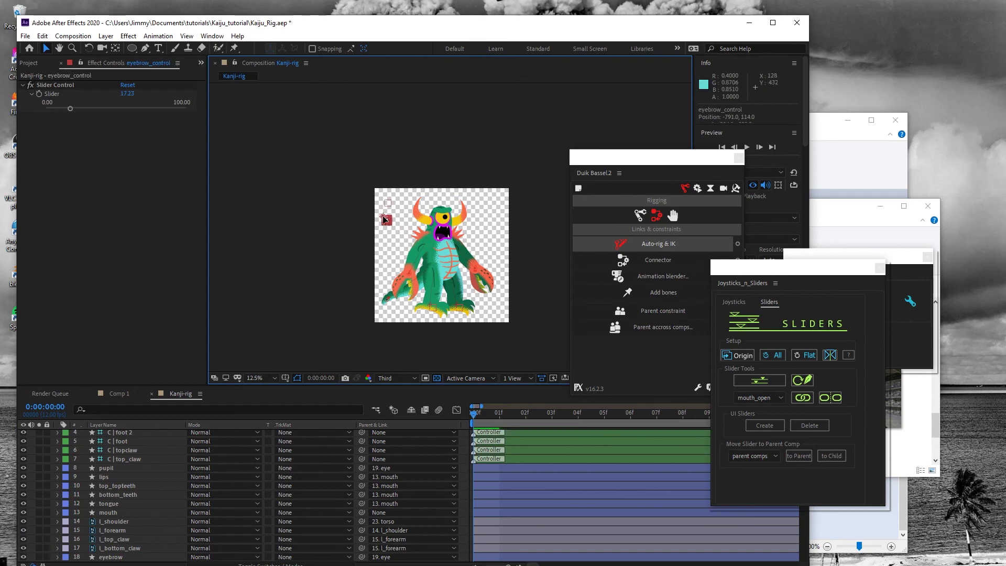
pyautogui.scroll(5, 384, 217)
pyautogui.scroll(-4, 344, 225)
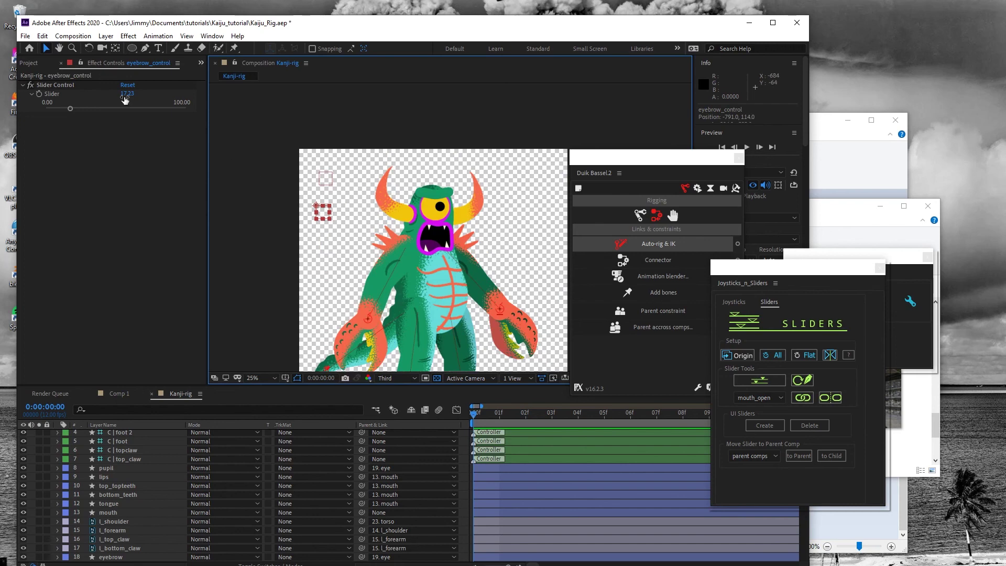
pyautogui.moveTo(72, 109); pyautogui.dragTo(173, 111)
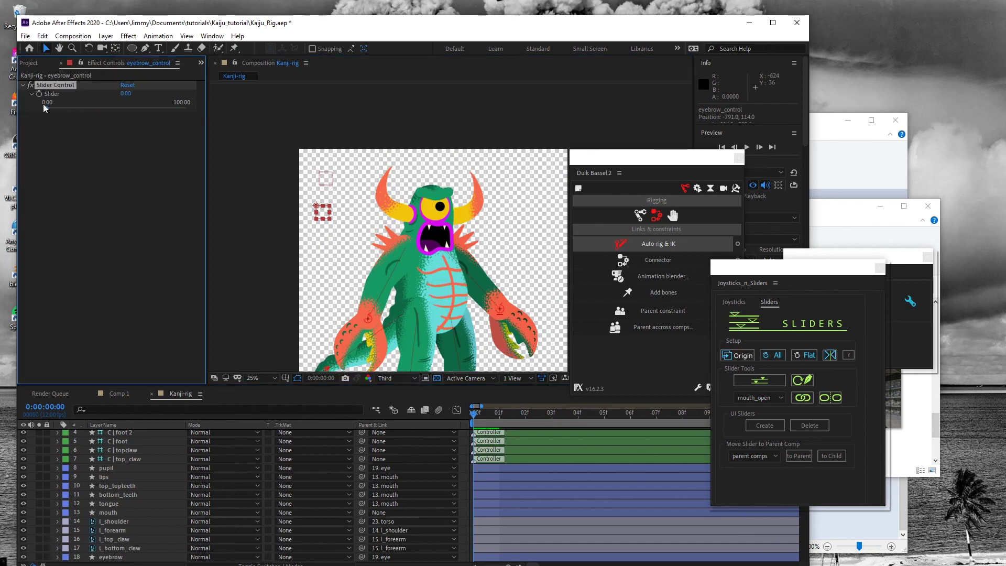
# Step: Save the project and test the mouth_open slider, closing the mouth again
pyautogui.click(24, 36)
pyautogui.click(59, 130)
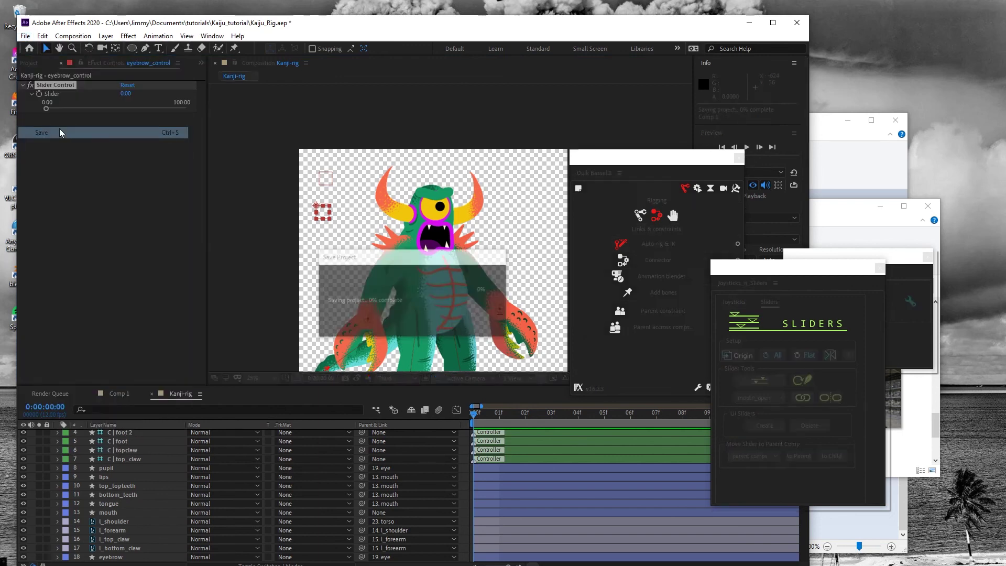
pyautogui.click(328, 180)
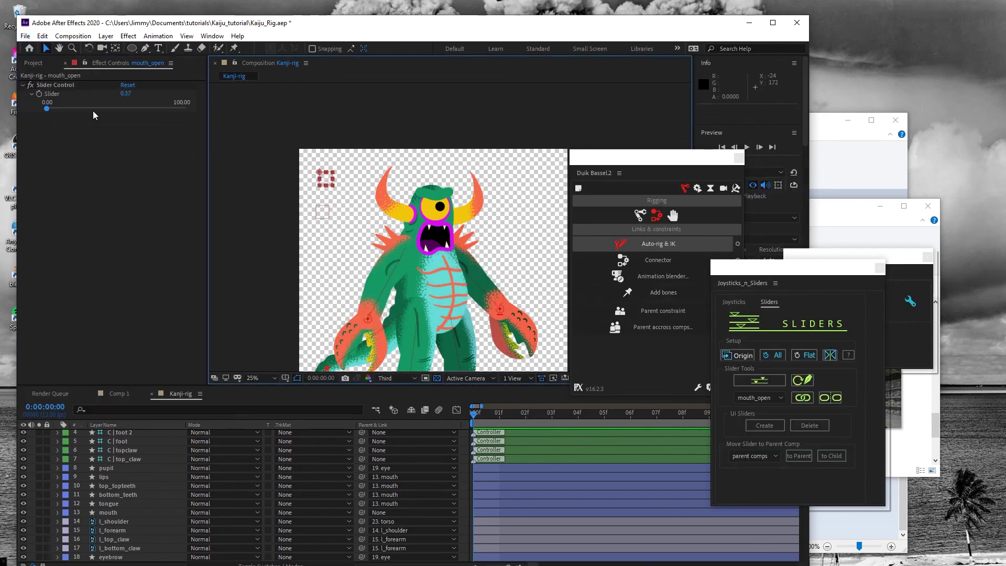
pyautogui.moveTo(92, 111); pyautogui.dragTo(18, 121)
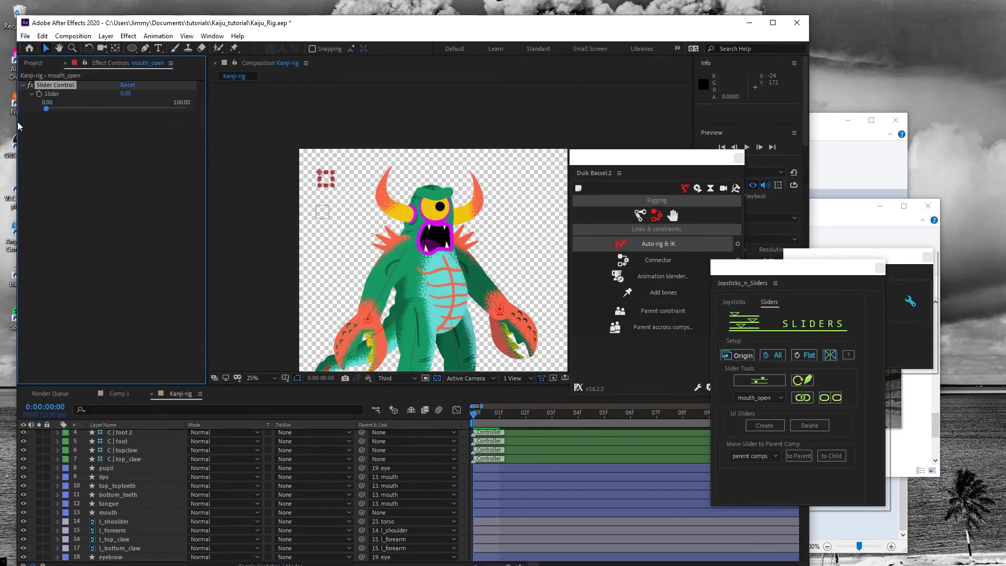
# Step: Save again and swing the right-hand claw upward with the C | topclaw controller
pyautogui.click(25, 36)
pyautogui.click(51, 133)
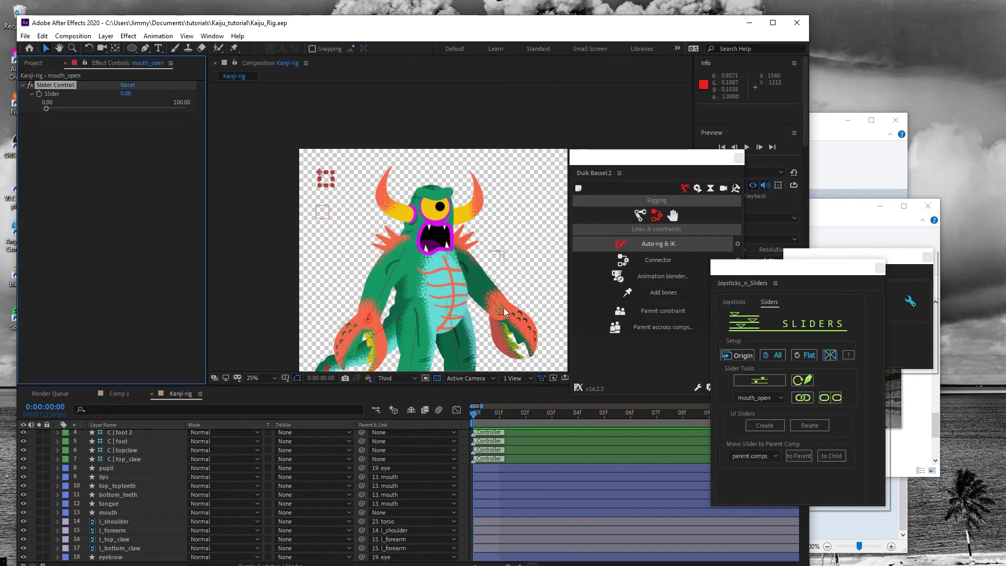
pyautogui.moveTo(502, 311)
pyautogui.mouseDown()
pyautogui.moveTo(490, 260)
pyautogui.moveTo(503, 294)
pyautogui.moveTo(498, 252)
pyautogui.moveTo(511, 283)
pyautogui.moveTo(490, 293)
pyautogui.moveTo(490, 325)
pyautogui.mouseUp()
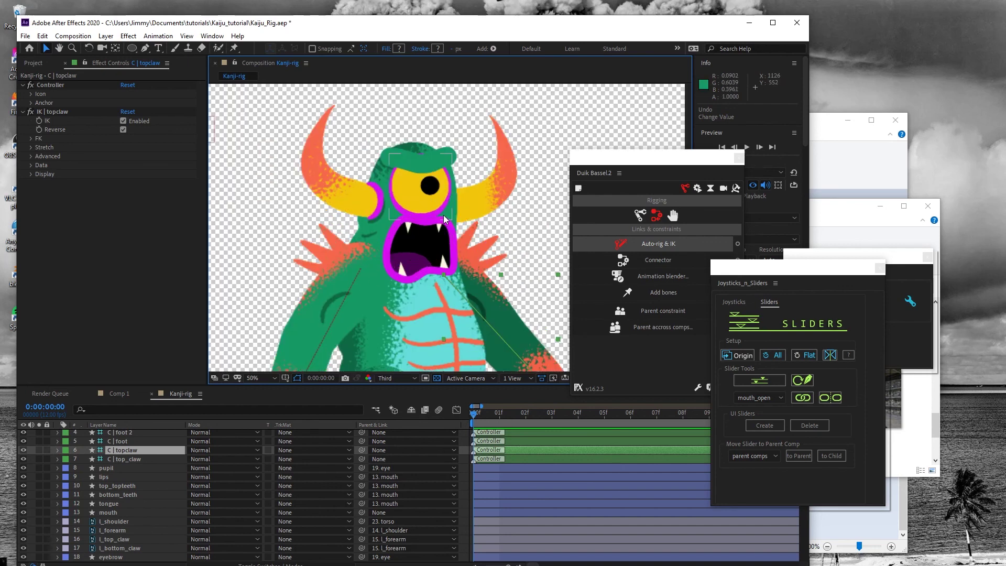
# Step: Zoom the viewer to 50% on the monster's head, select the eye layer, and start a new layer
pyautogui.press('.')
pyautogui.press('.')
pyautogui.click(433, 204)
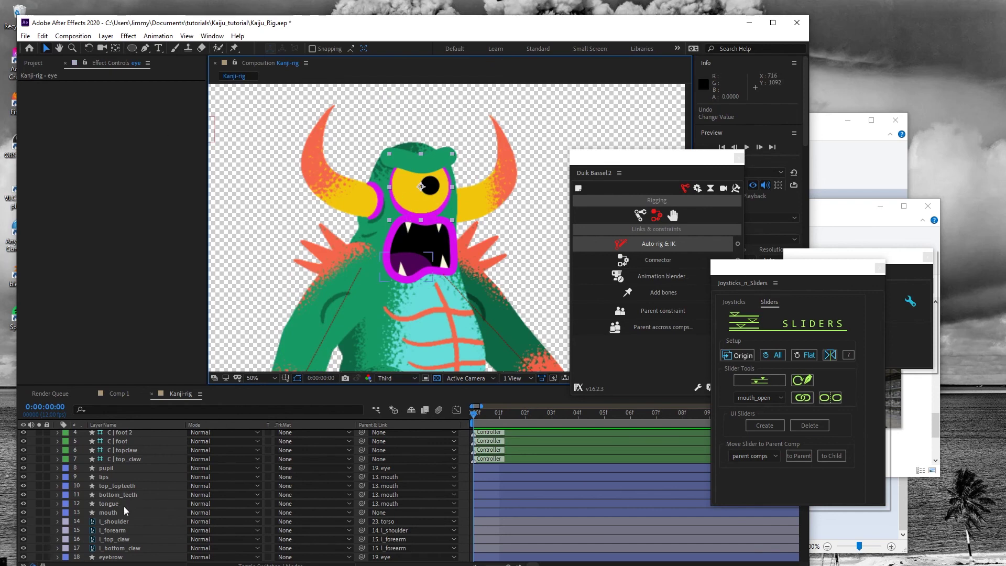
pyautogui.scroll(-3, 124, 510)
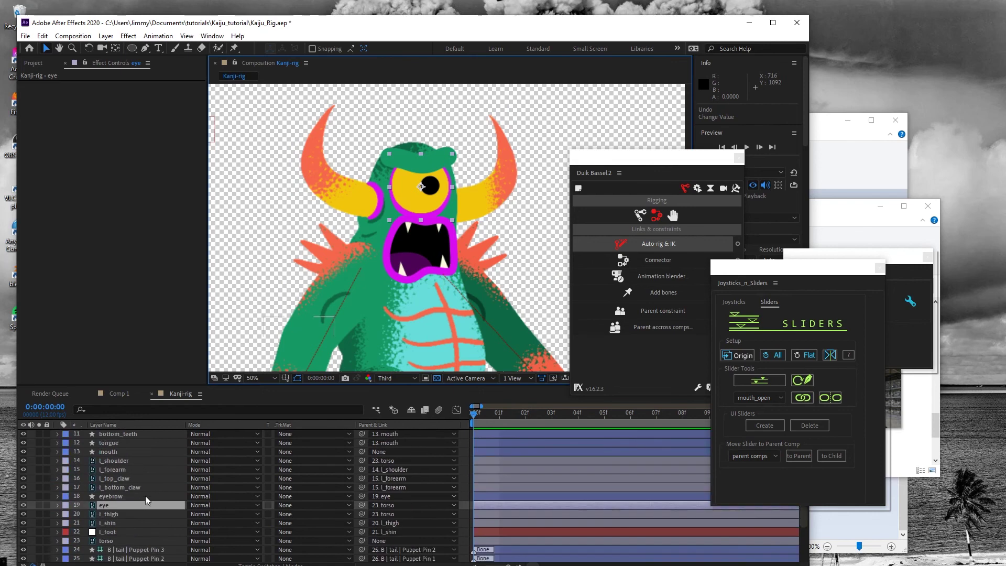
pyautogui.click(106, 36)
# Step: Add a new shape layer and draw a rectangle over the monster's face
pyautogui.moveTo(120, 50)
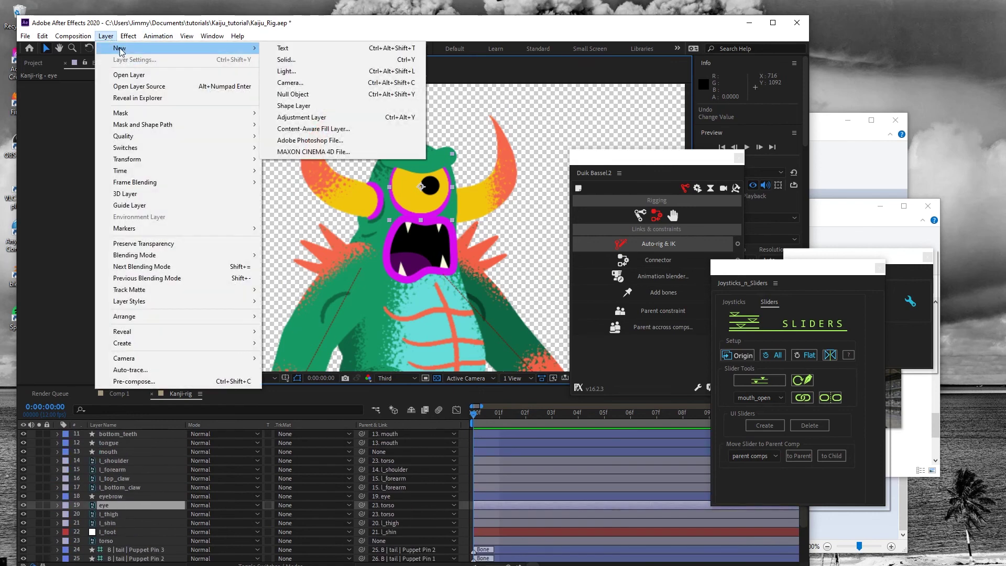
pyautogui.click(316, 106)
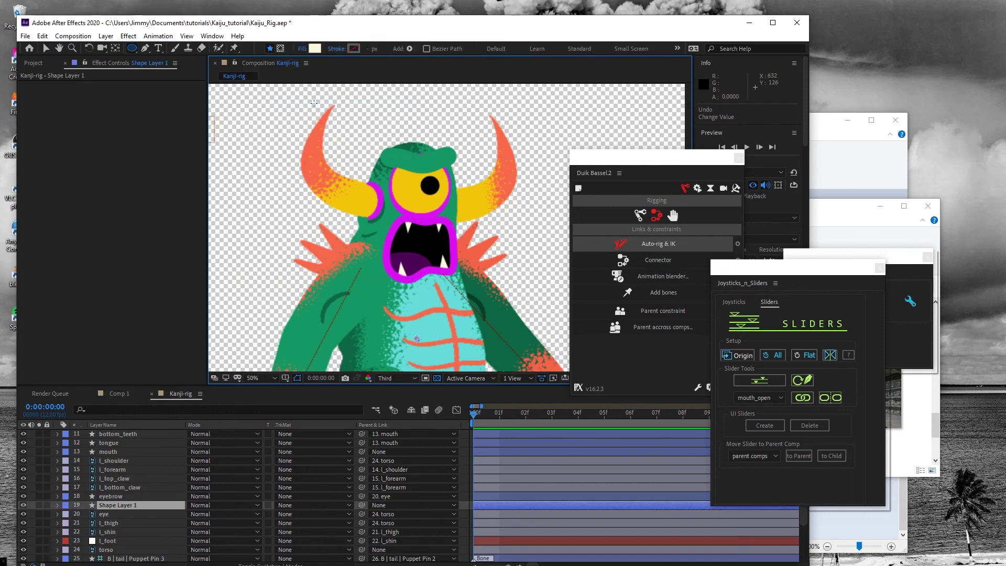
pyautogui.click(134, 48)
pyautogui.click(160, 51)
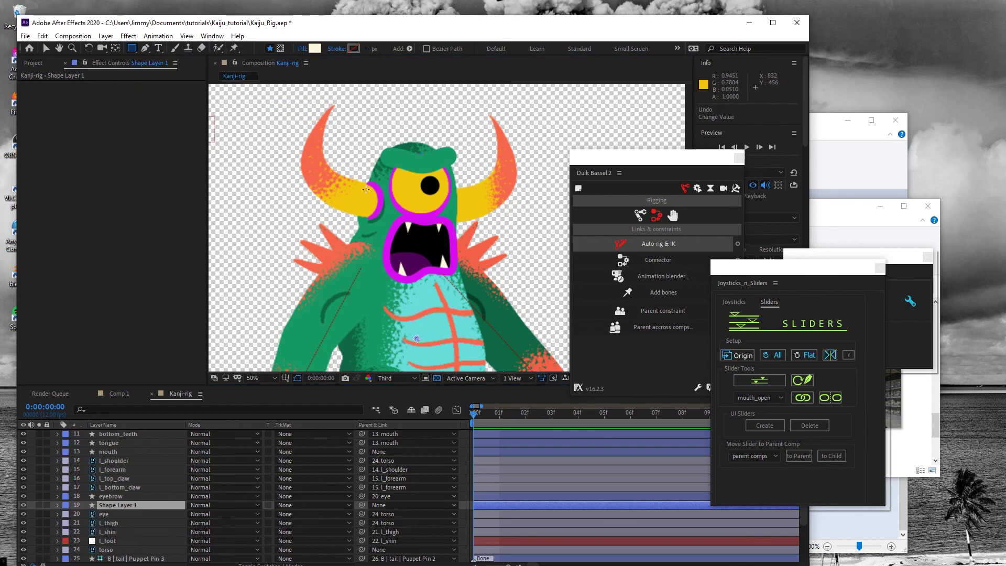
pyautogui.moveTo(360, 192); pyautogui.dragTo(504, 275)
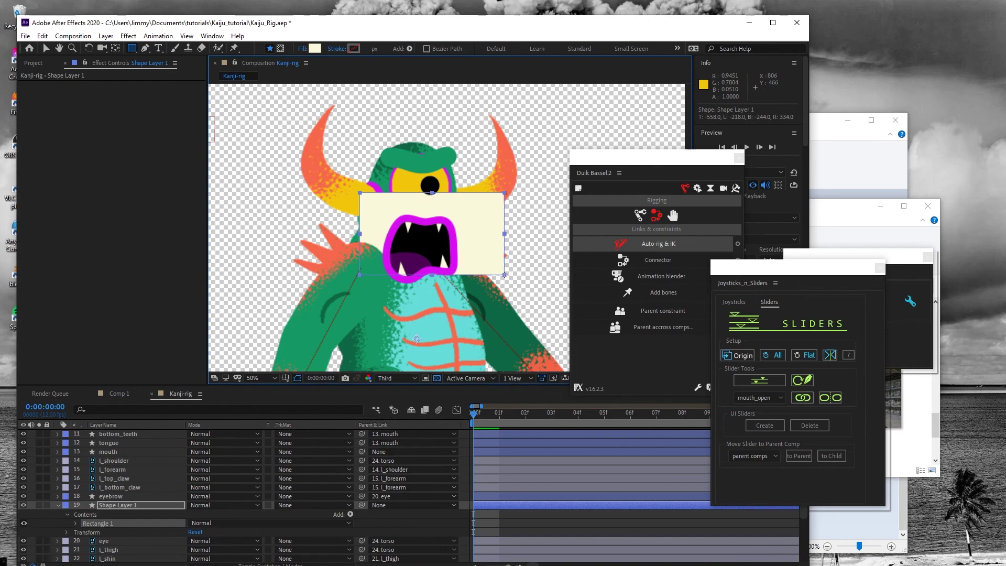
# Step: Fill the rectangle with the eye-rim magenta via eyedropper, then darken it to A512B3
pyautogui.click(314, 49)
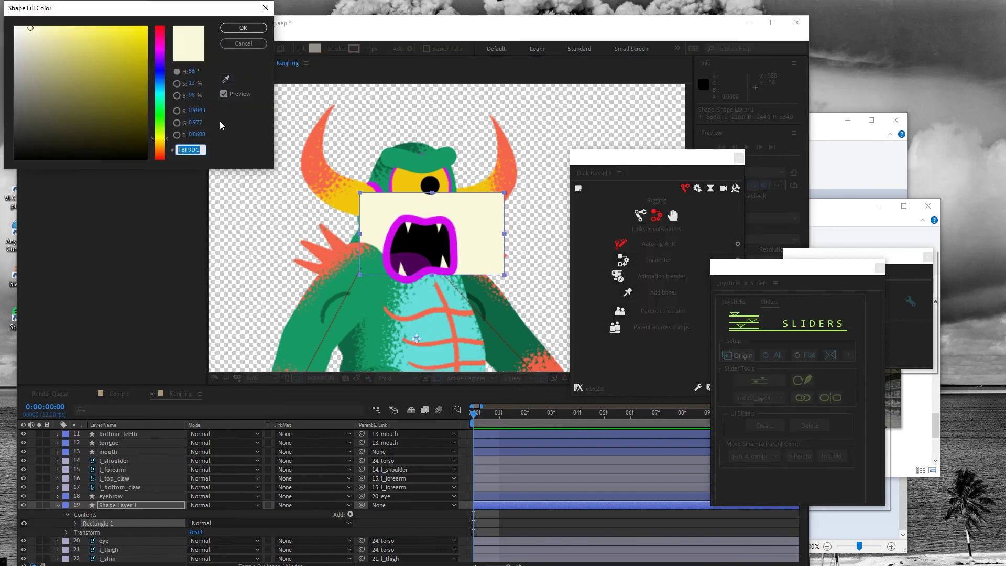
pyautogui.click(226, 79)
pyautogui.click(393, 183)
pyautogui.click(244, 28)
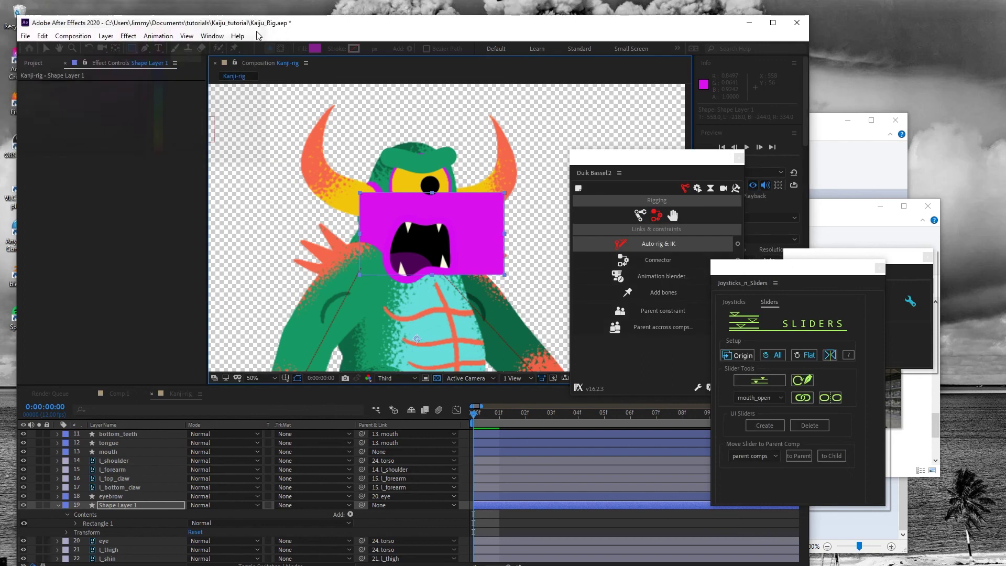
pyautogui.click(314, 48)
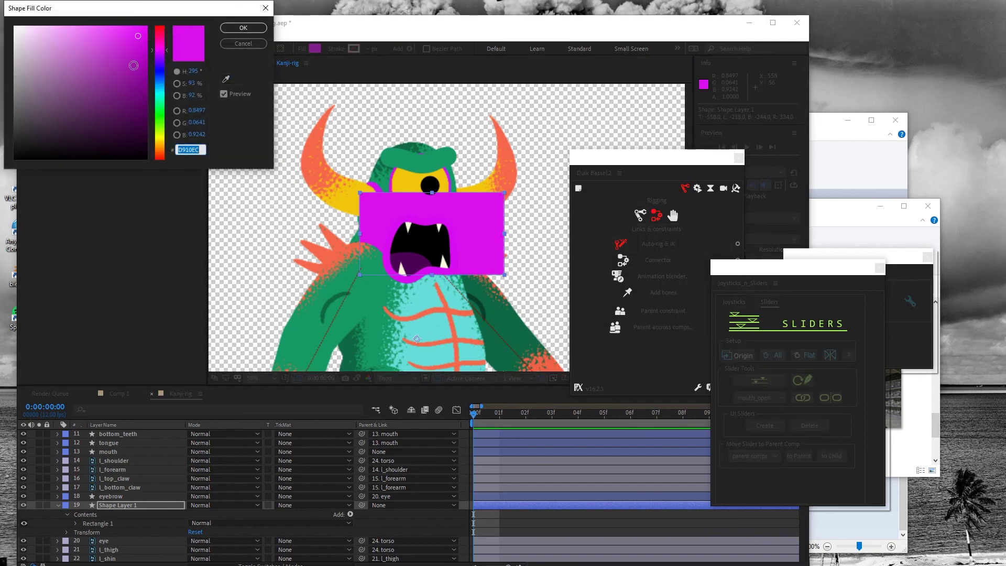
pyautogui.click(134, 66)
pyautogui.click(253, 28)
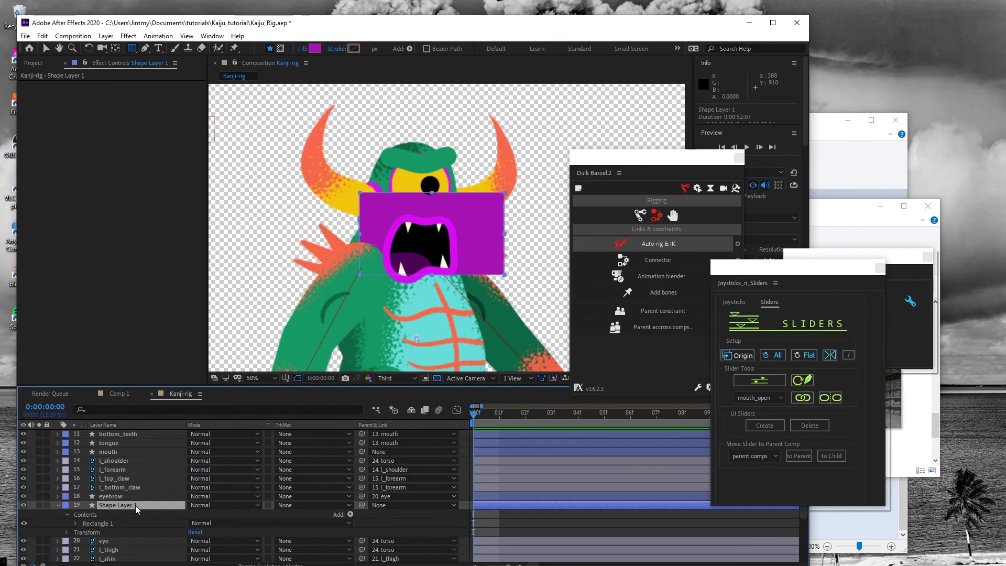
# Step: Rename the shape layer to eyelid and place two rectangles, one below and one above the eye
pyautogui.press('Return')
pyautogui.write('eyelid')
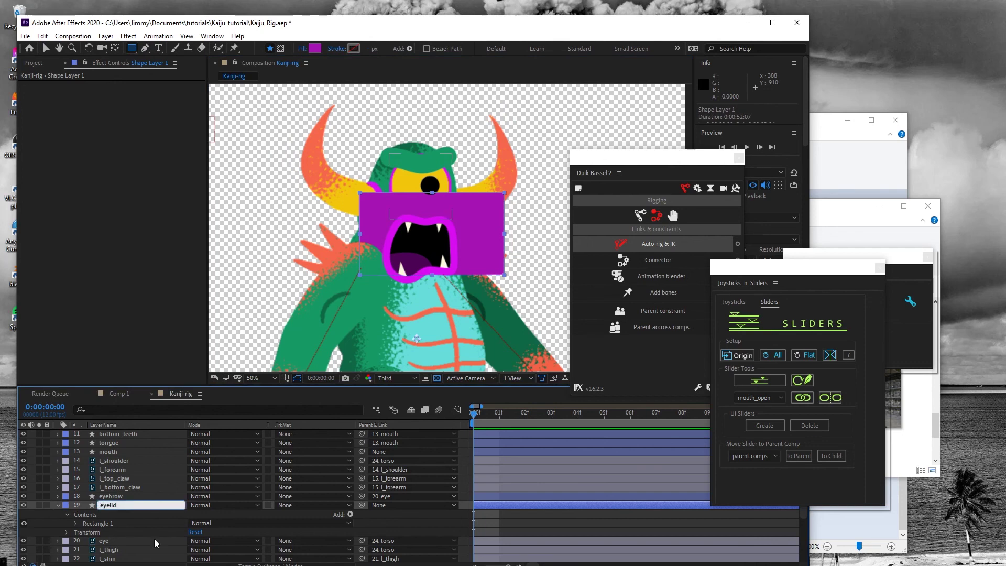
pyautogui.click(115, 541)
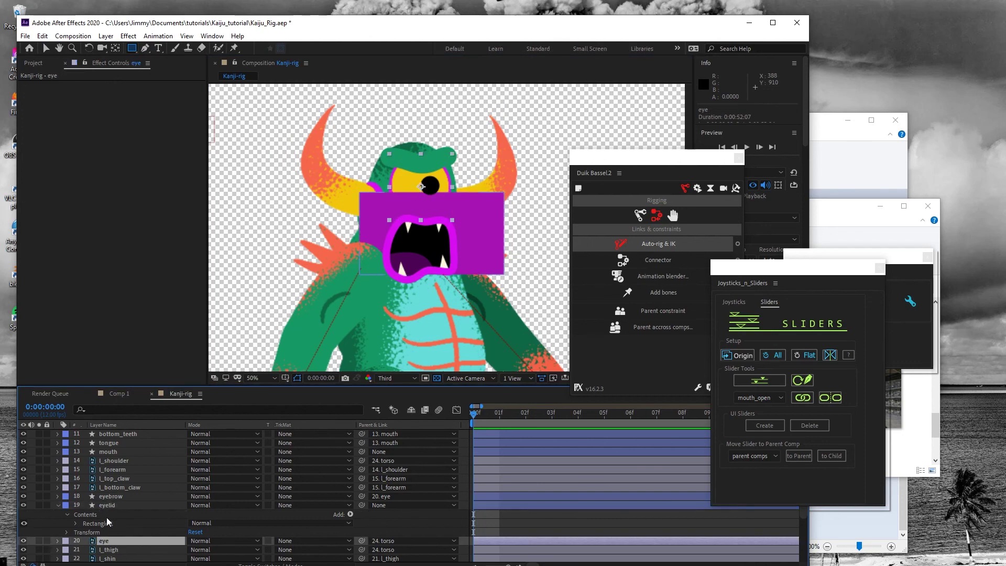
pyautogui.click(107, 522)
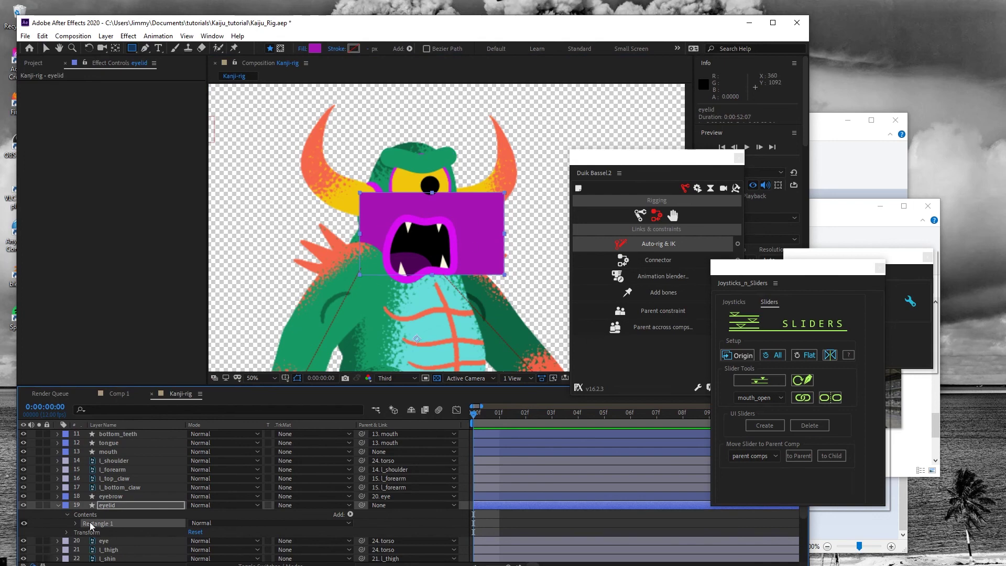
pyautogui.click(47, 48)
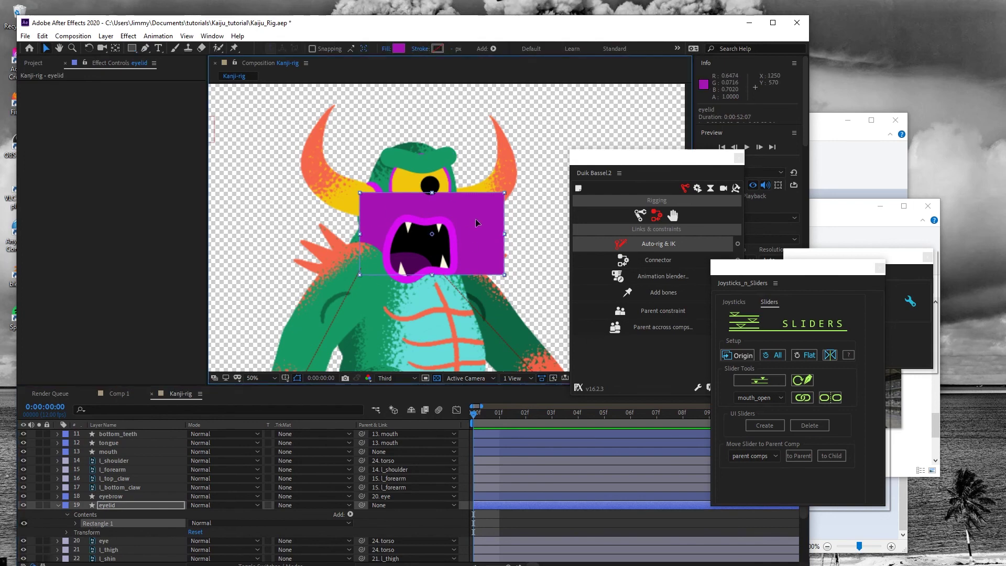
pyautogui.moveTo(475, 219); pyautogui.dragTo(476, 244)
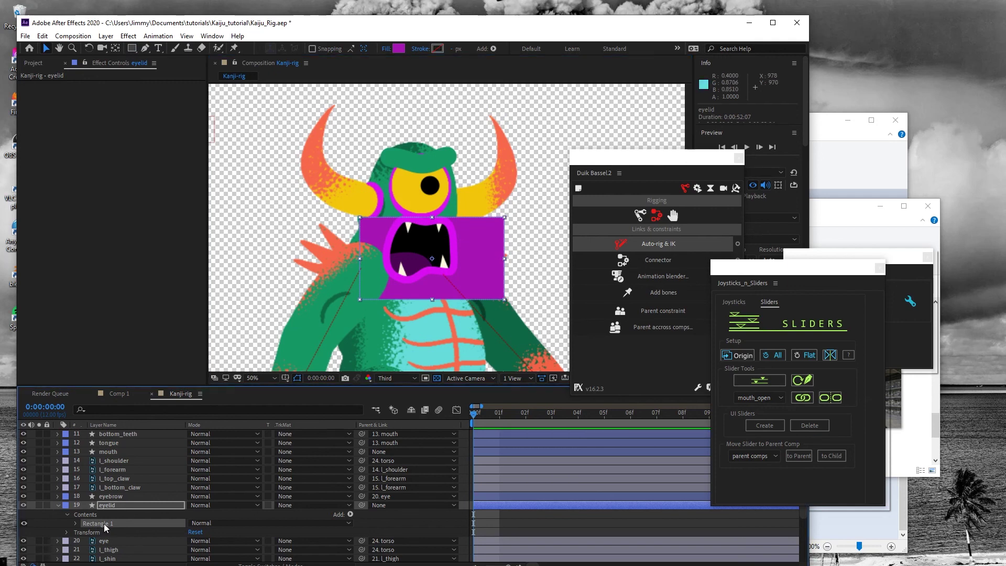
pyautogui.hotkey('ctrl', 'd')
pyautogui.moveTo(470, 268); pyautogui.dragTo(474, 119)
# Step: Save the project and parent the eyelid layer to the eye layer
pyautogui.click(25, 35)
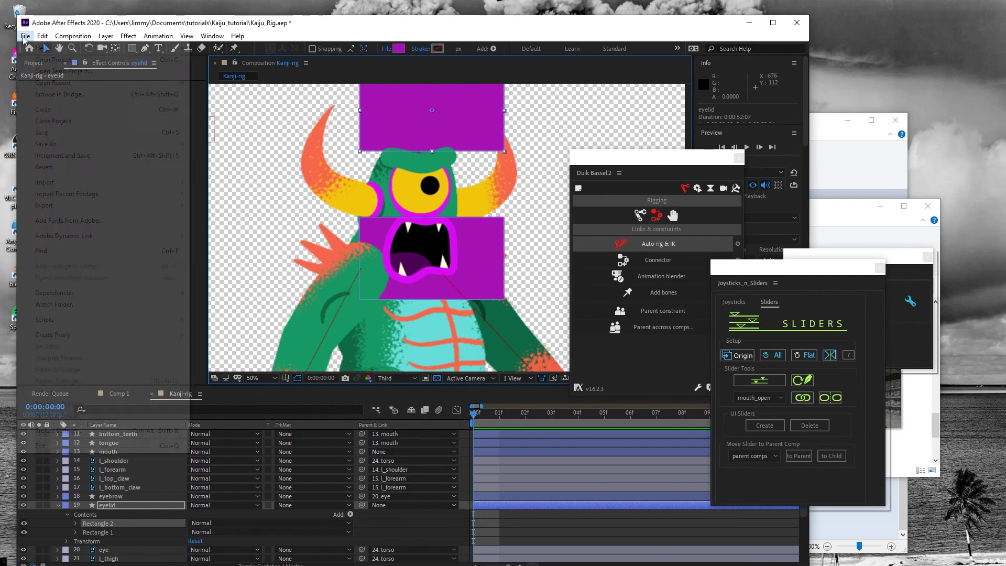
pyautogui.click(47, 131)
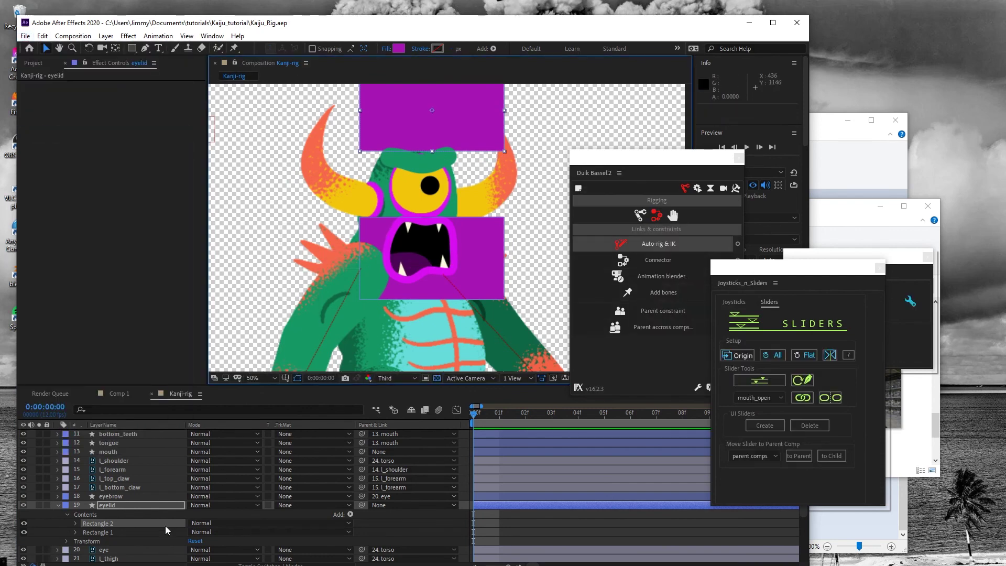
pyautogui.moveTo(361, 505); pyautogui.dragTo(134, 550)
pyautogui.click(135, 507)
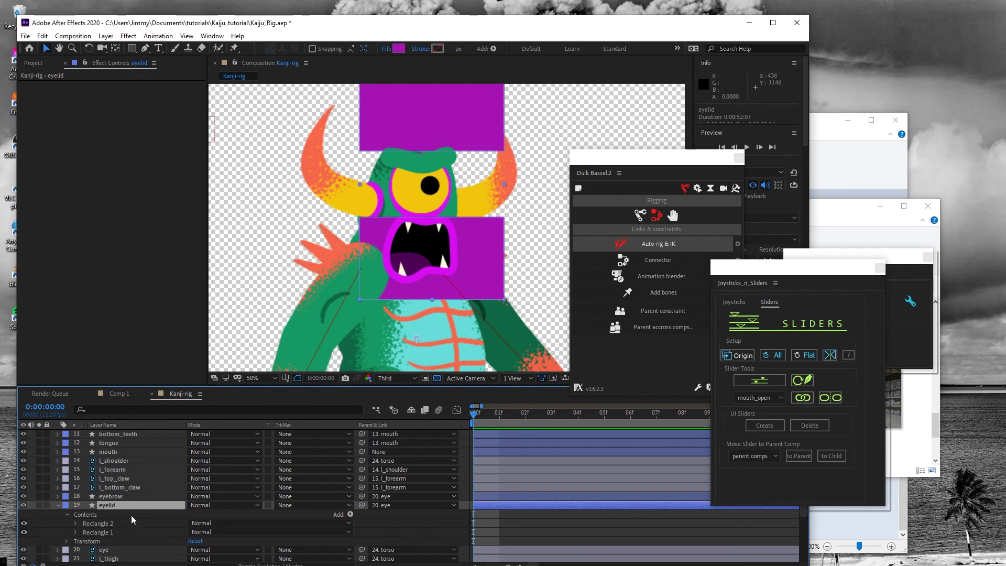
# Step: Set starting Position keyframes on the eyelid's Rectangle 2 and Rectangle 1
pyautogui.click(75, 523)
pyautogui.scroll(-3, 79, 542)
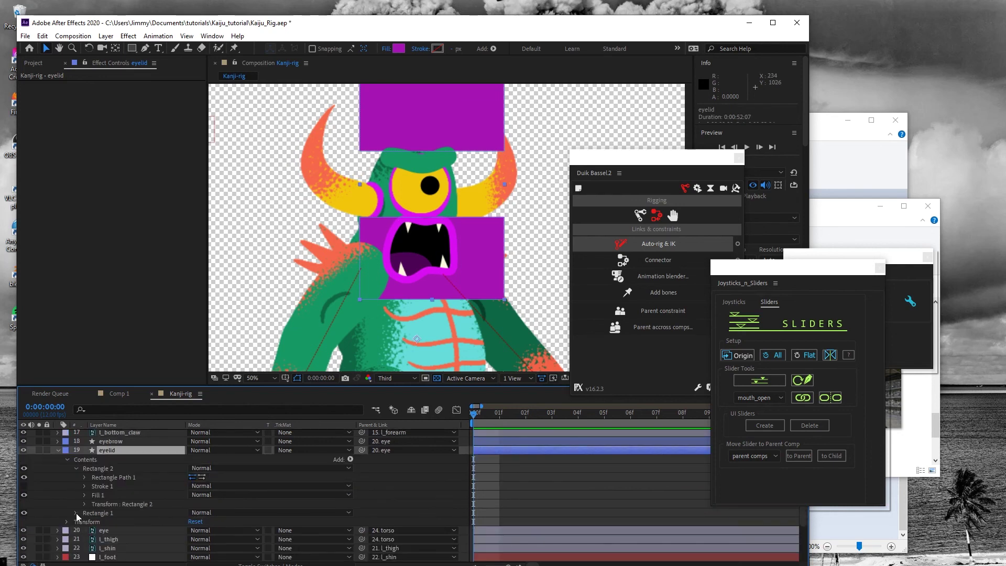
pyautogui.click(75, 513)
pyautogui.click(84, 504)
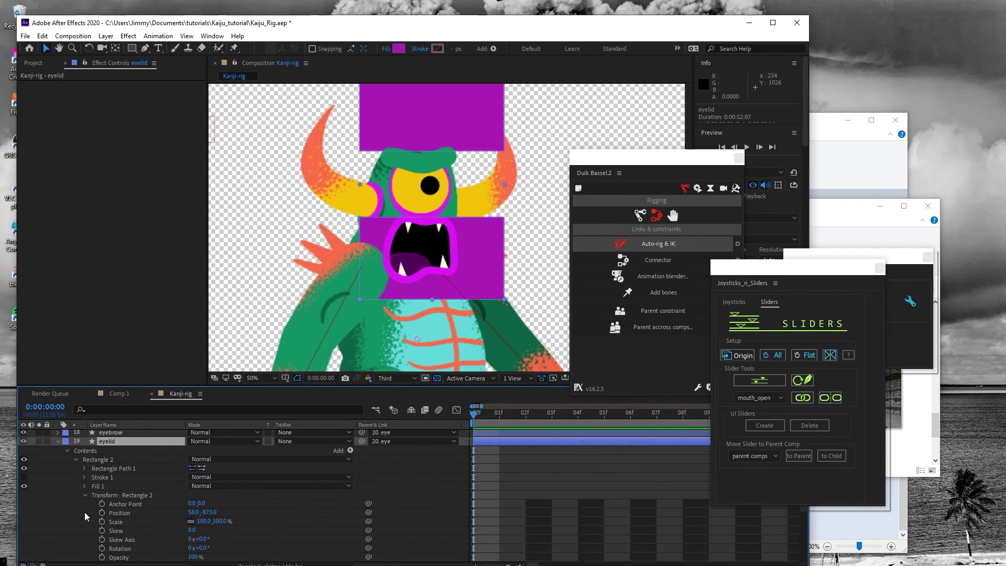
pyautogui.scroll(-4, 83, 518)
pyautogui.click(85, 522)
pyautogui.scroll(-2, 97, 456)
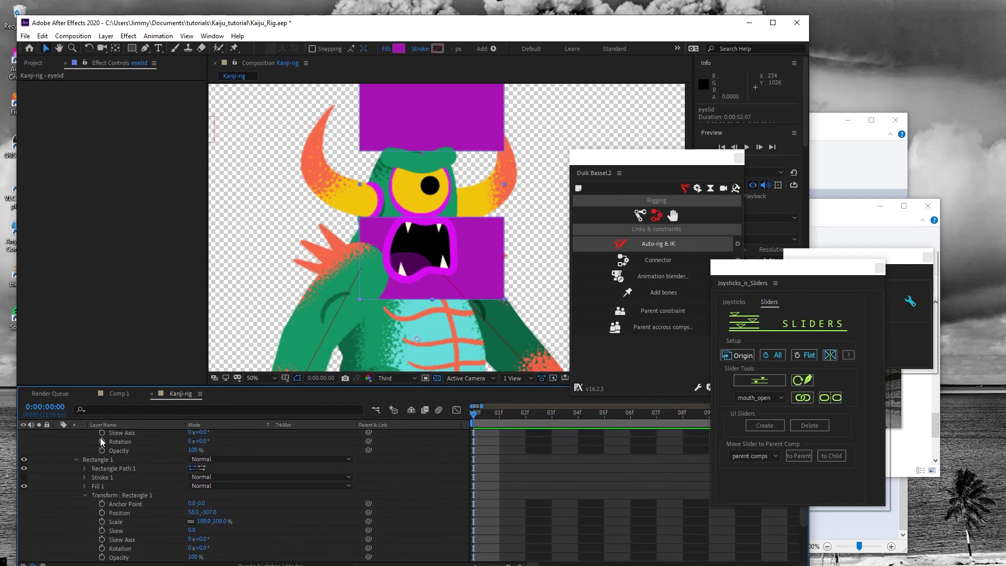
pyautogui.click(102, 512)
pyautogui.scroll(3, 105, 503)
pyautogui.click(102, 485)
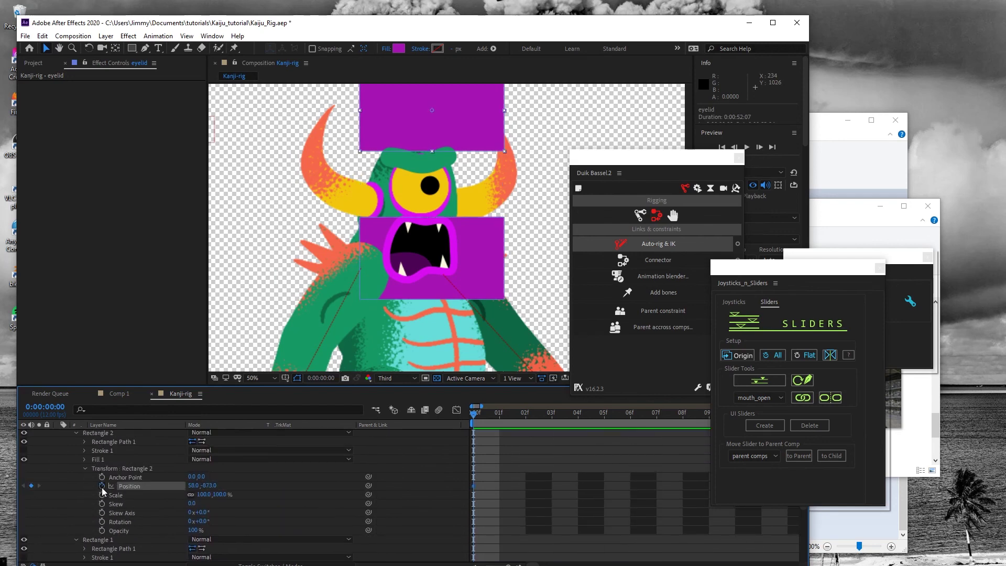
# Step: At frame 1, move both rectangles' Position Y to meet across the eye, then save
pyautogui.press('pagedown')
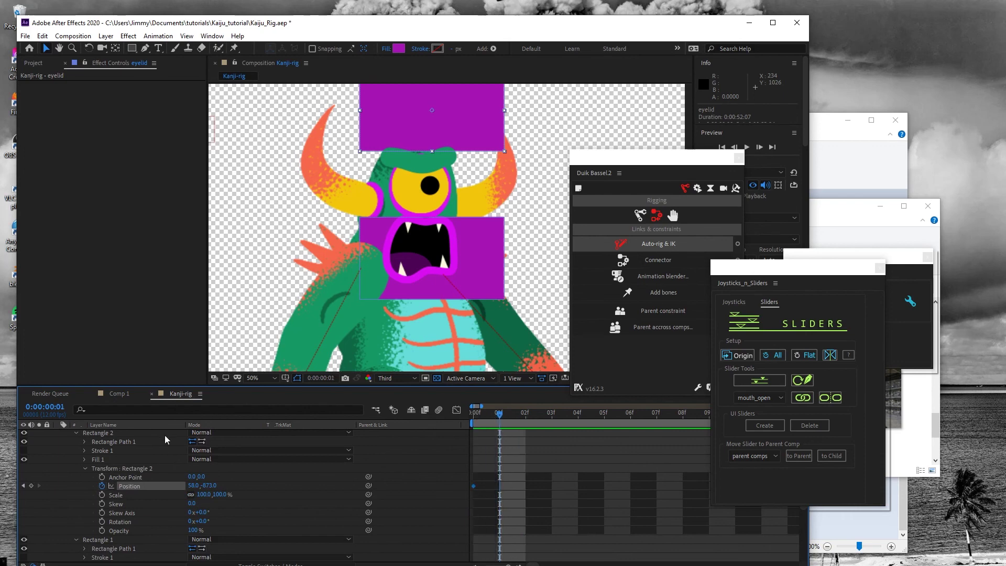
pyautogui.moveTo(214, 486); pyautogui.dragTo(300, 473)
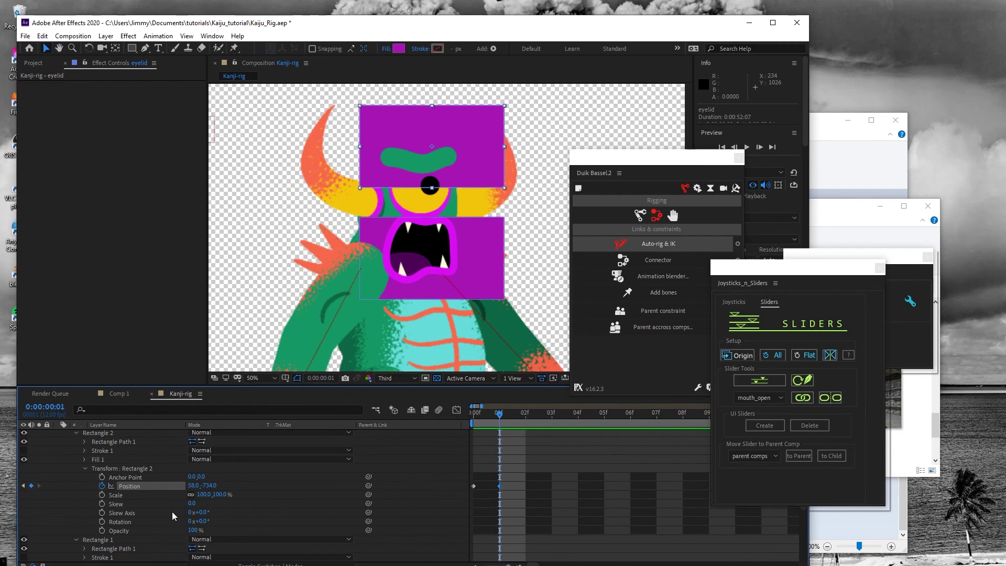
pyautogui.scroll(-3, 169, 512)
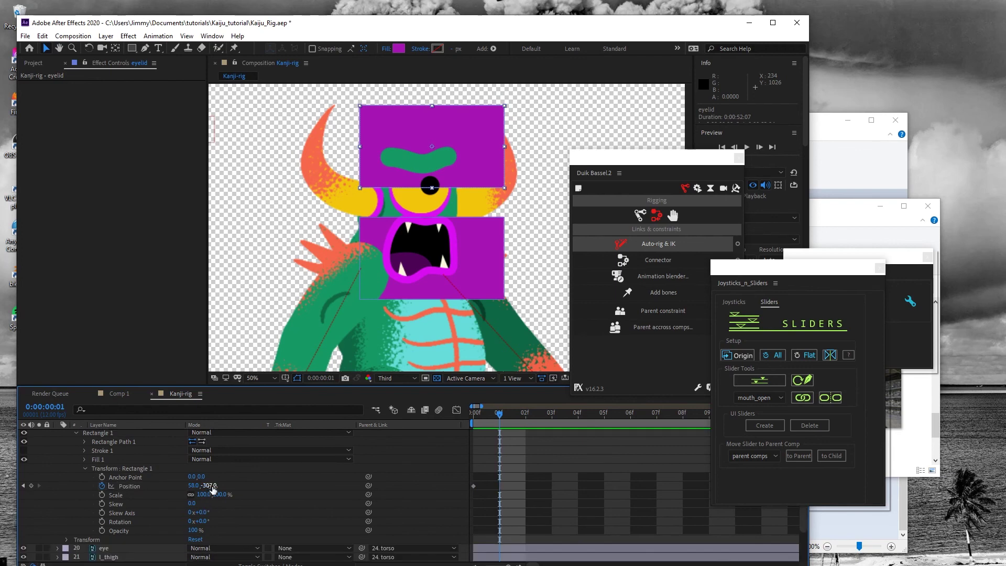
pyautogui.moveTo(208, 486); pyautogui.dragTo(136, 498)
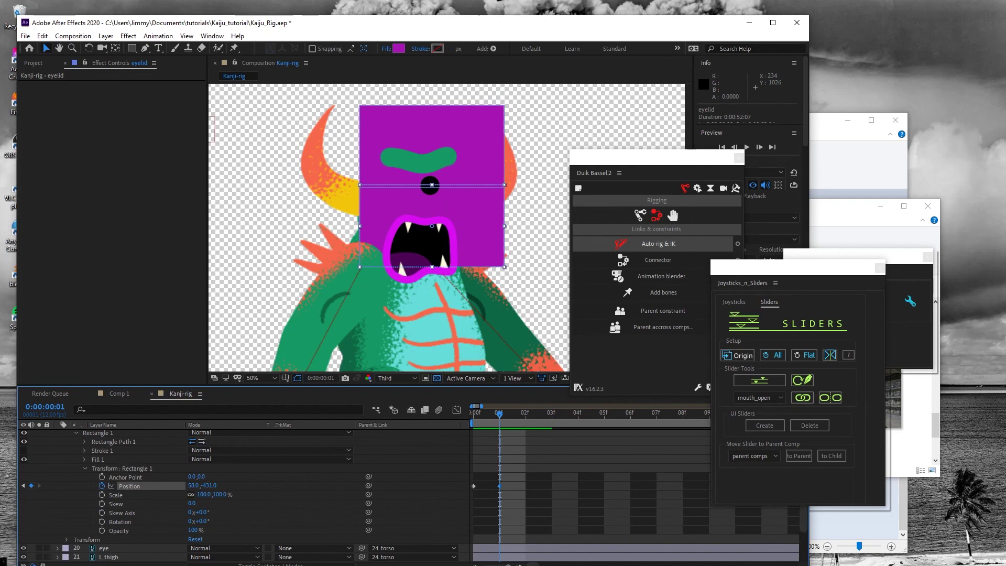
pyautogui.click(25, 36)
pyautogui.click(42, 133)
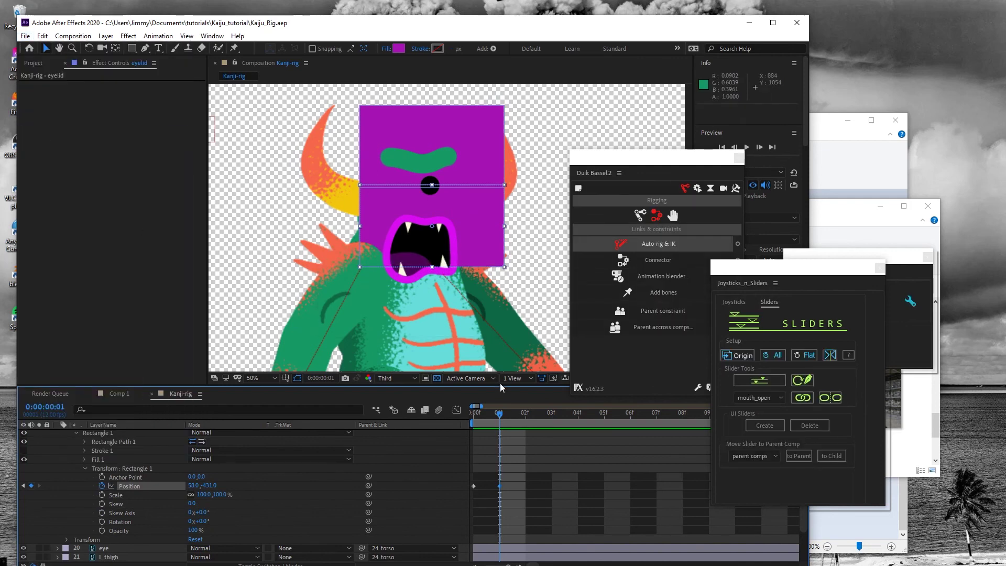
pyautogui.scroll(-1, 140, 496)
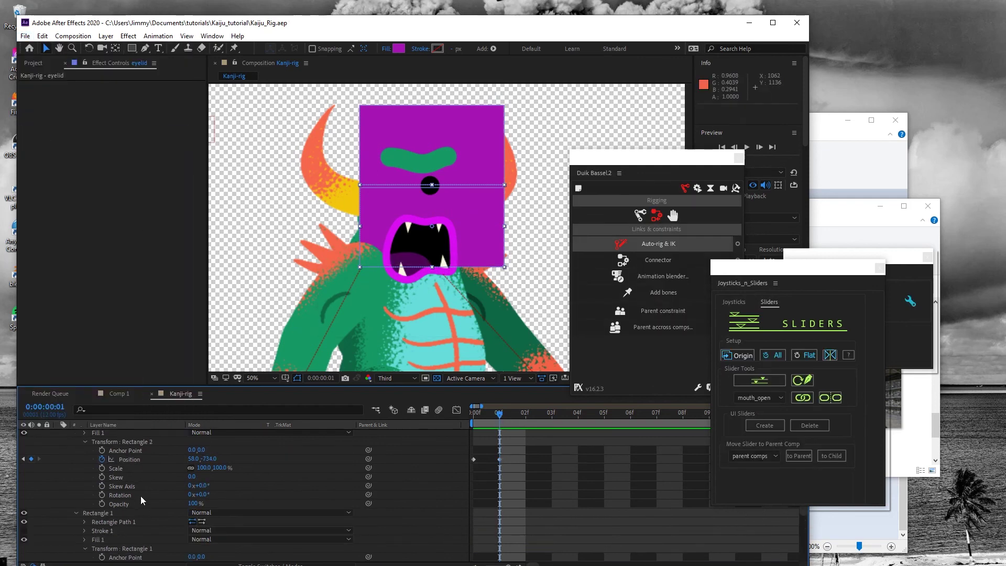
pyautogui.scroll(7, 140, 495)
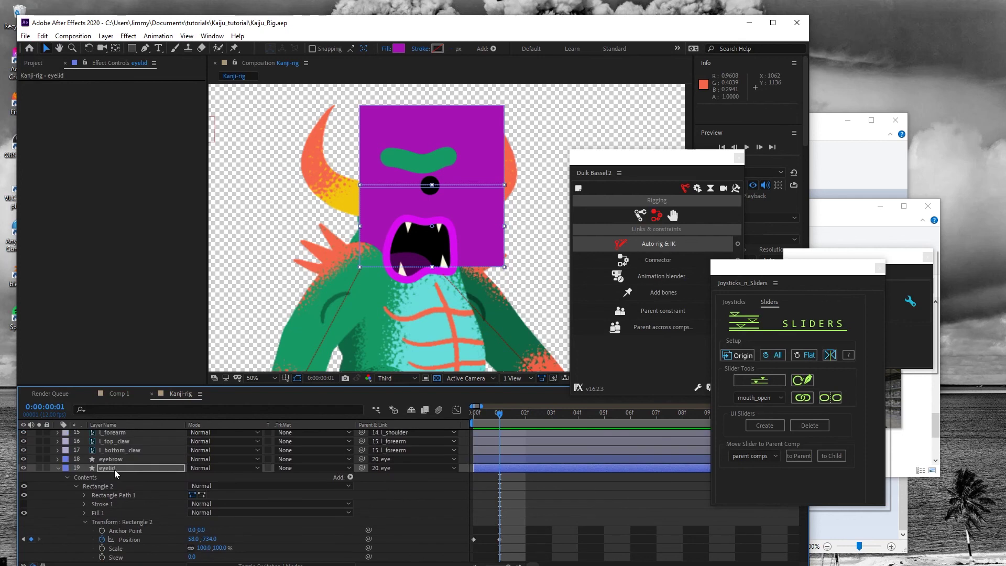
# Step: Create a Joysticks 'n Sliders slider controller named 'blink'
pyautogui.click(755, 382)
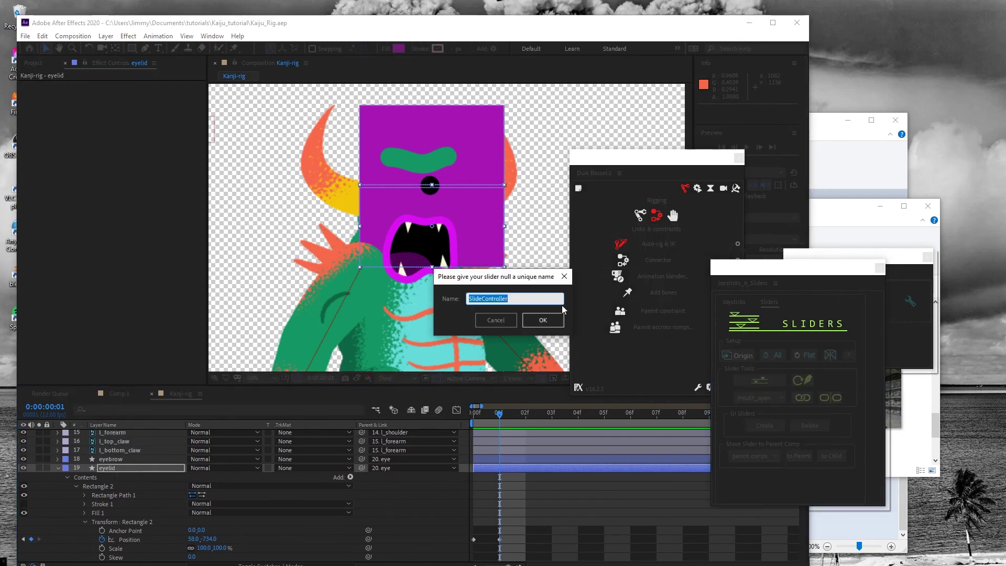
pyautogui.write('blink')
pyautogui.click(556, 323)
pyautogui.scroll(-5, 422, 307)
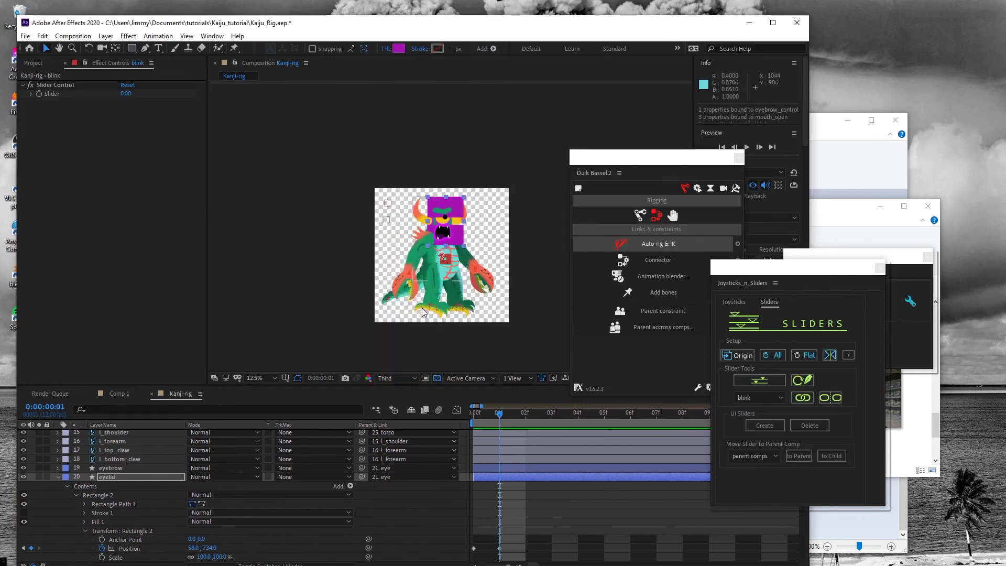
pyautogui.scroll(2, 435, 268)
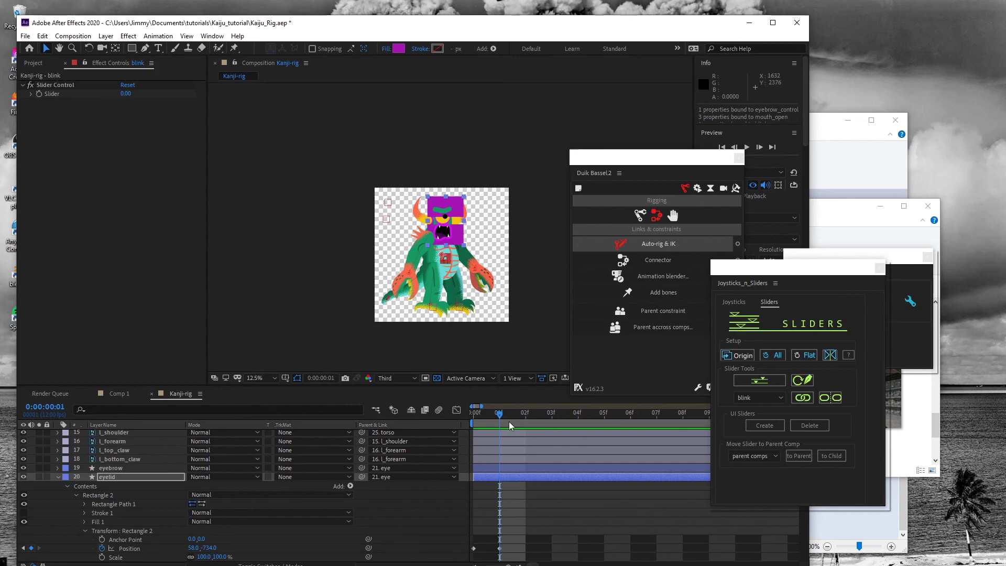
# Step: Preview the eyelid closing between frames 0 and 1, then dismiss the two-keyframe warning
pyautogui.moveTo(501, 415); pyautogui.dragTo(460, 419)
pyautogui.press('pagedown')
pyautogui.press('pageup')
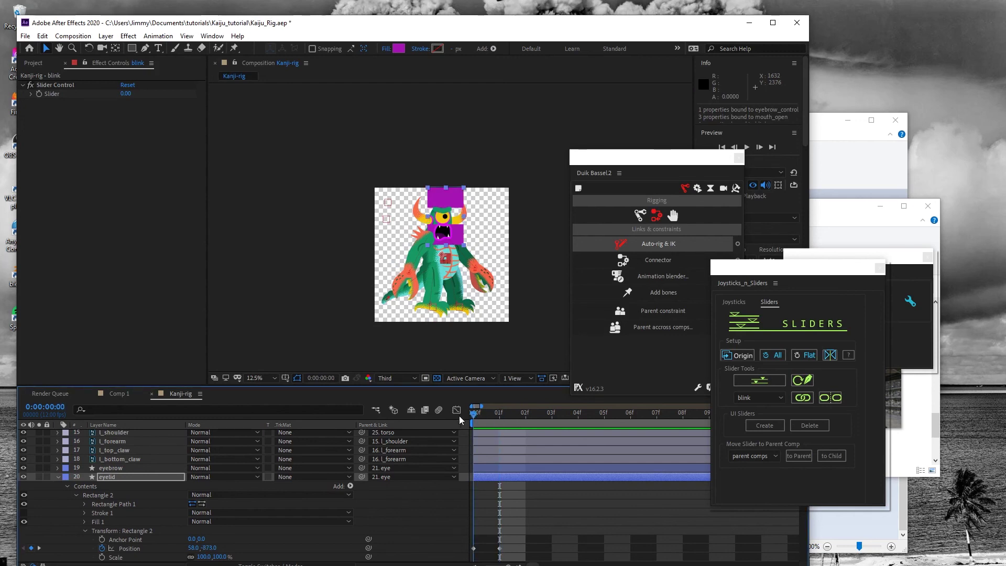
pyautogui.click(107, 496)
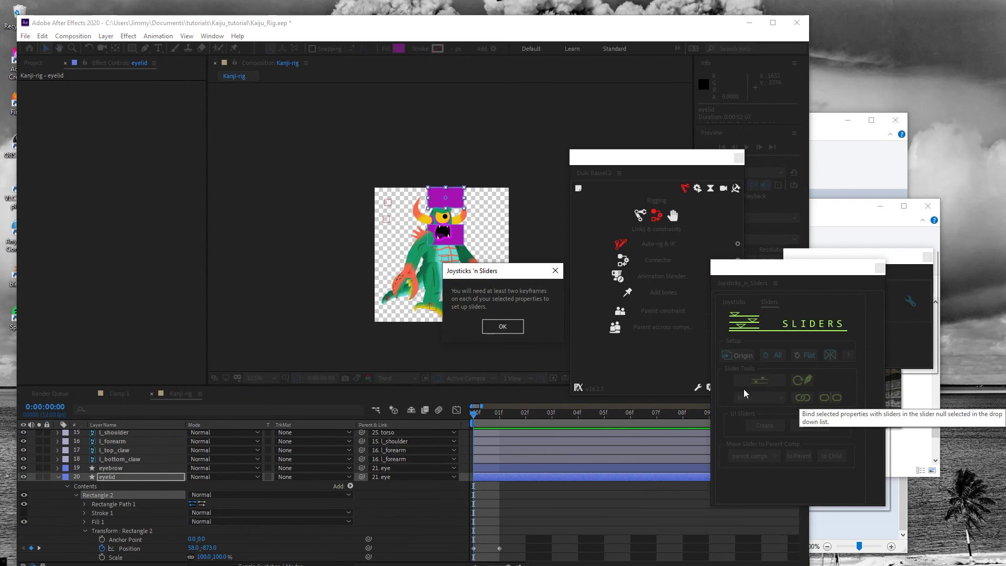
pyautogui.click(503, 326)
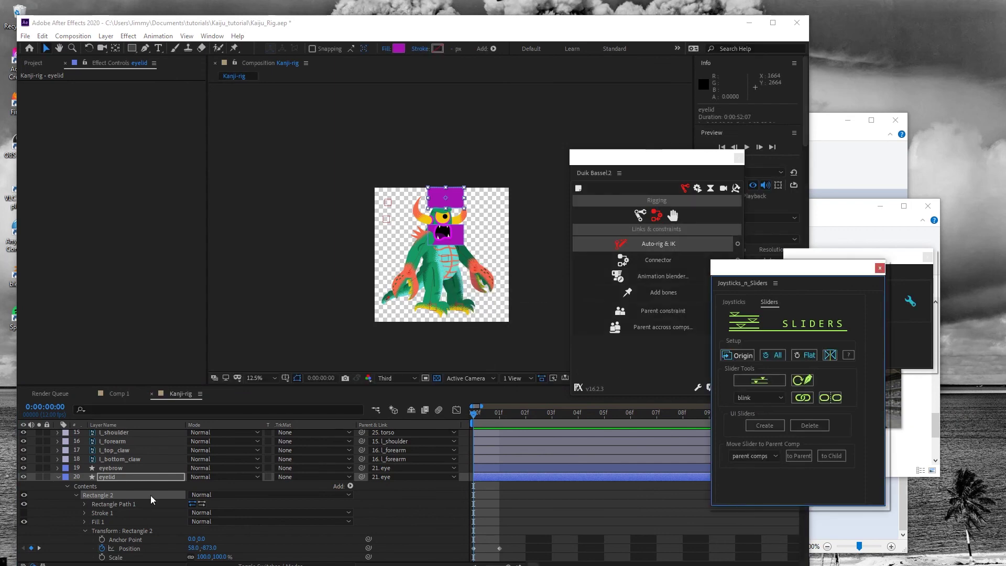
# Step: Link the eyelid's Position keyframes to the blink slider
pyautogui.click(117, 479)
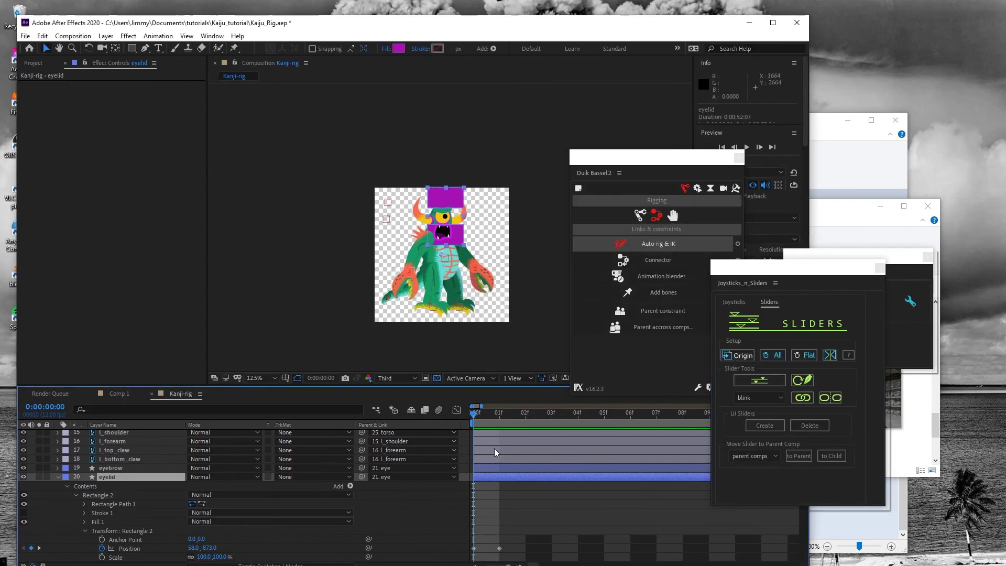
pyautogui.scroll(-3, 561, 512)
pyautogui.moveTo(553, 506); pyautogui.dragTo(450, 535)
pyautogui.click(802, 397)
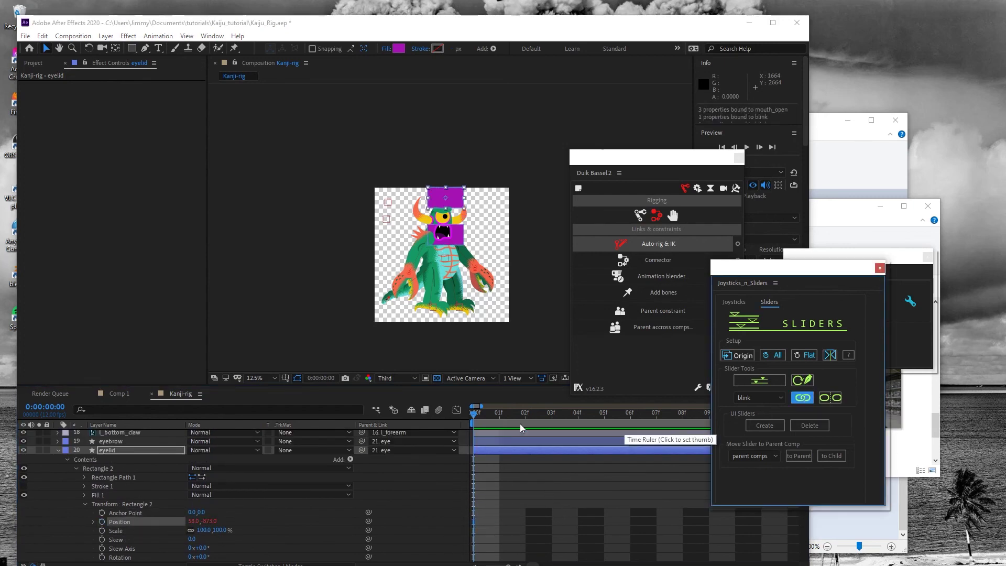
pyautogui.press('/')
pyautogui.press(',')
pyautogui.press(',')
pyautogui.press(',')
pyautogui.press(',')
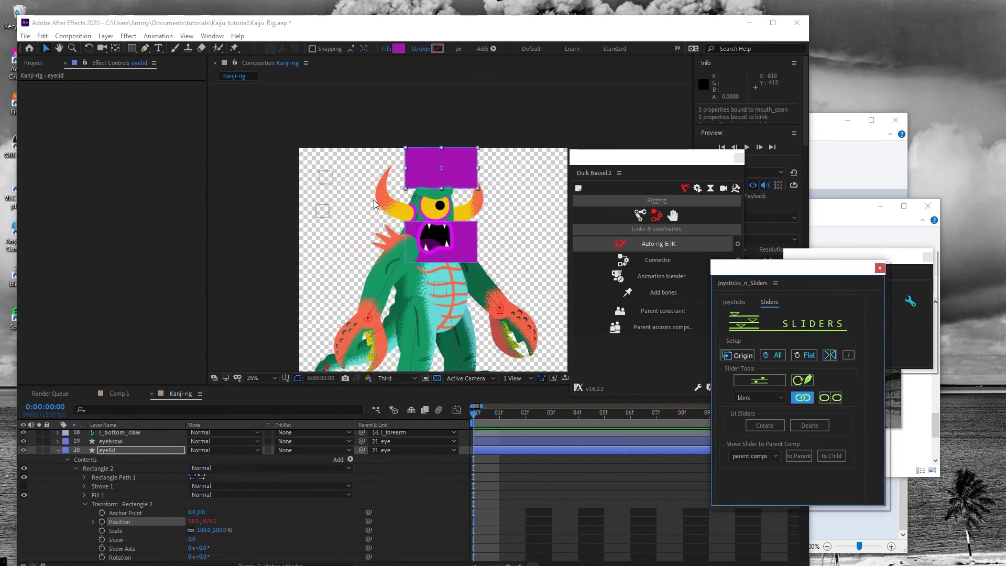
# Step: Collapse the eyelid layer and move the pupil layer just beneath it
pyautogui.click(363, 133)
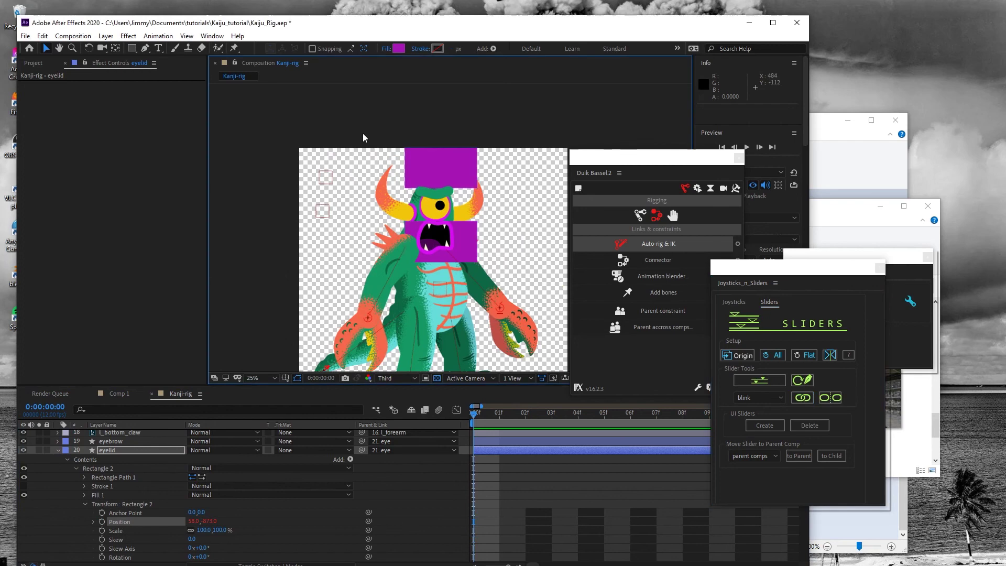
pyautogui.click(120, 451)
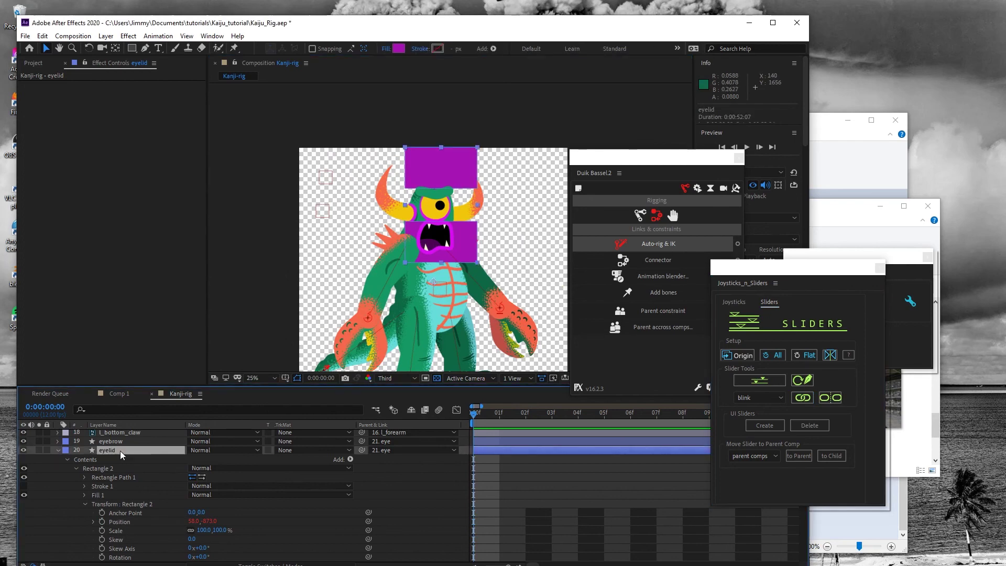
pyautogui.click(57, 452)
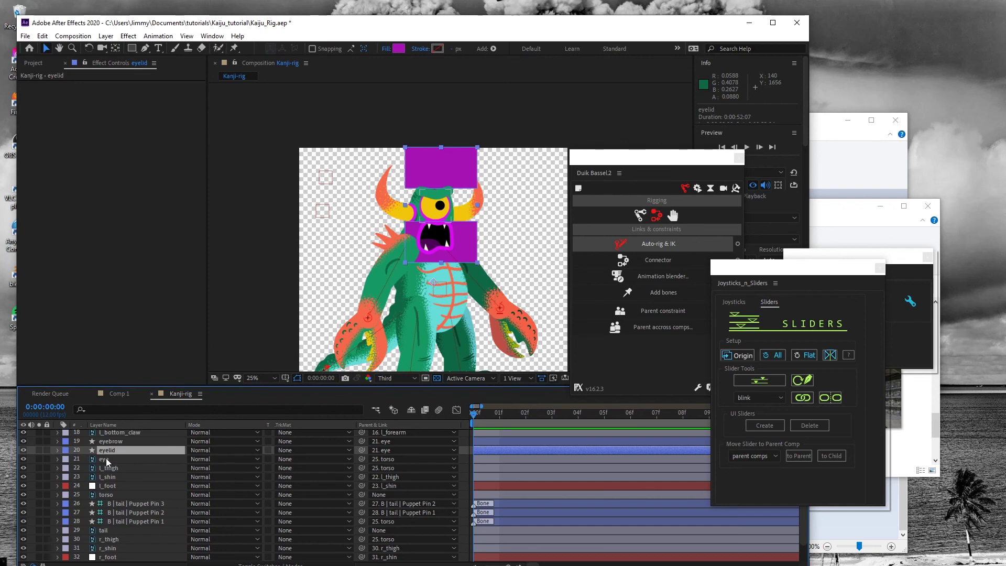
pyautogui.scroll(6, 111, 451)
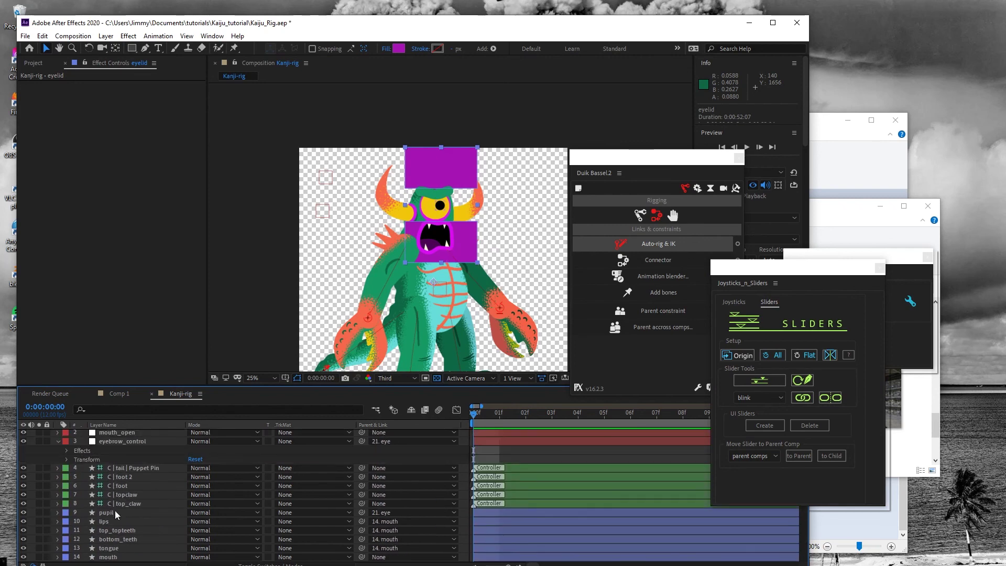
pyautogui.moveTo(115, 511); pyautogui.dragTo(120, 436)
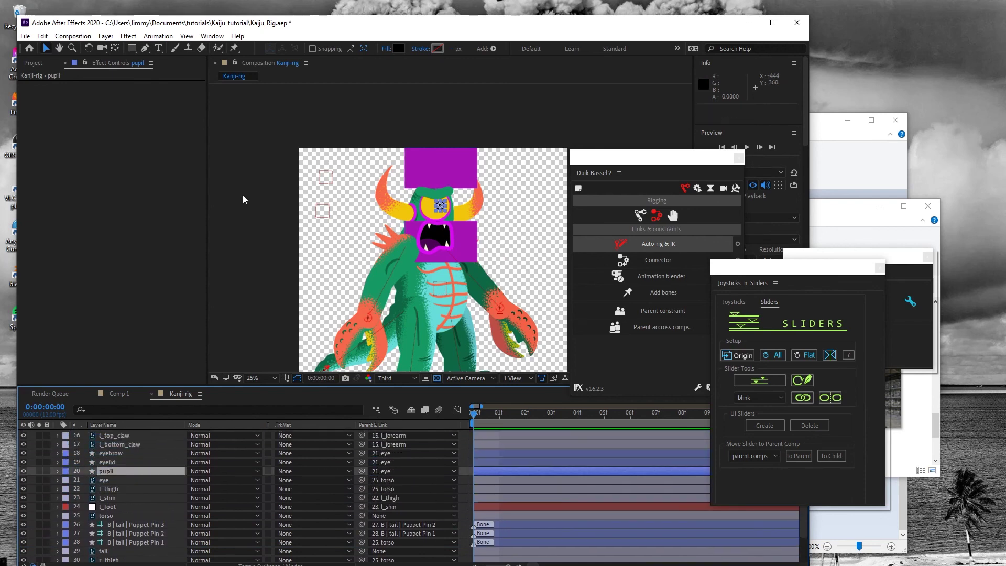
pyautogui.click(303, 284)
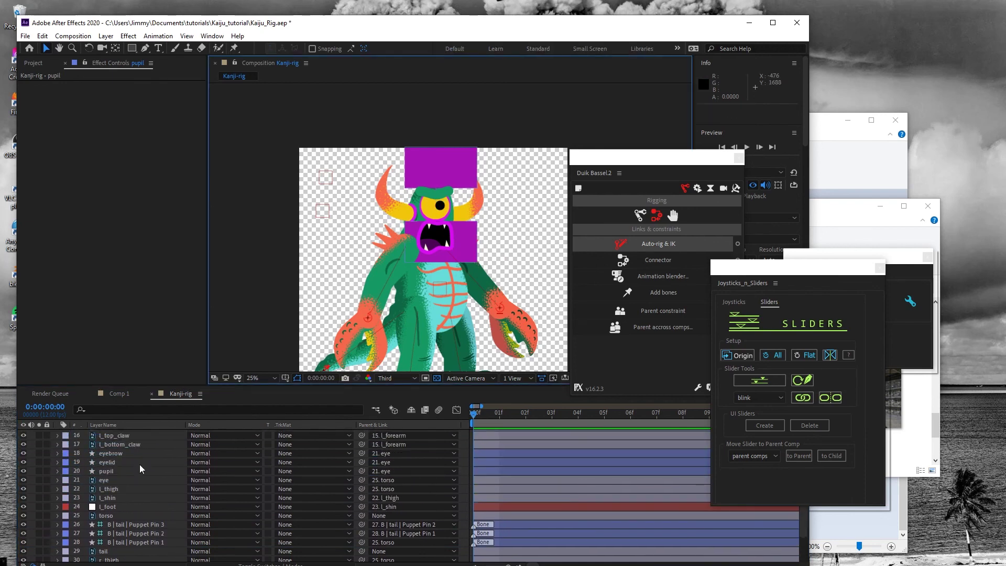
pyautogui.click(108, 462)
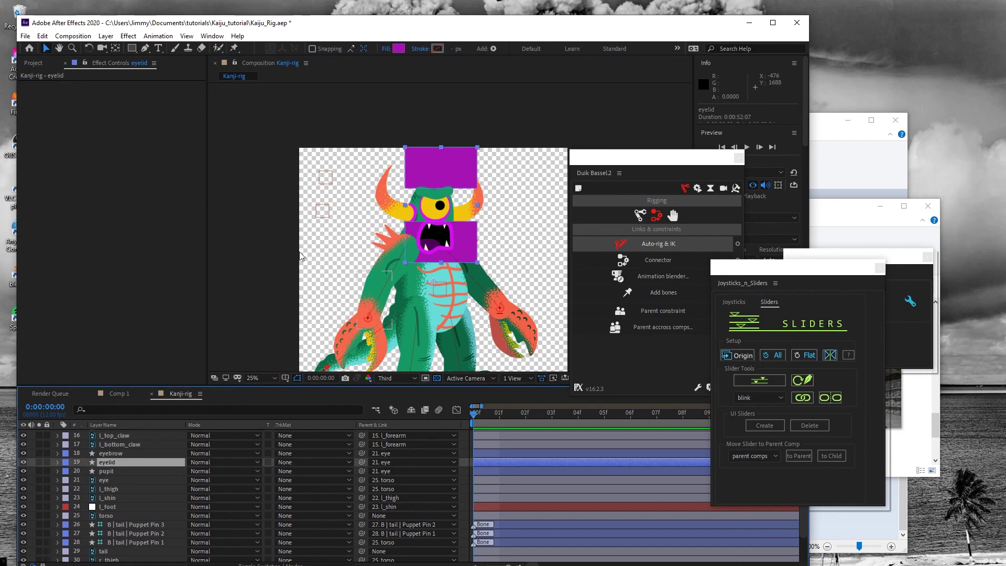
pyautogui.click(128, 35)
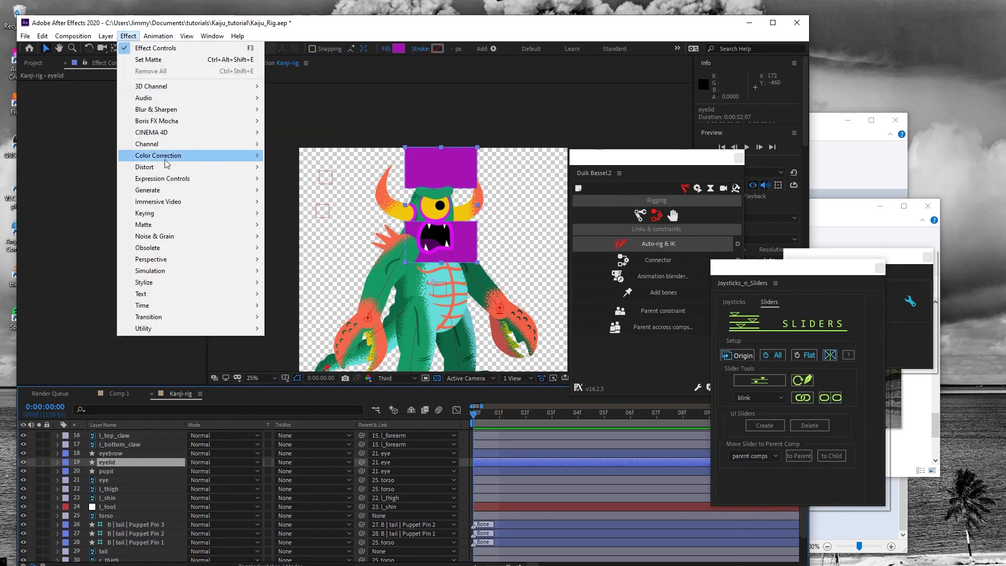
pyautogui.click(158, 61)
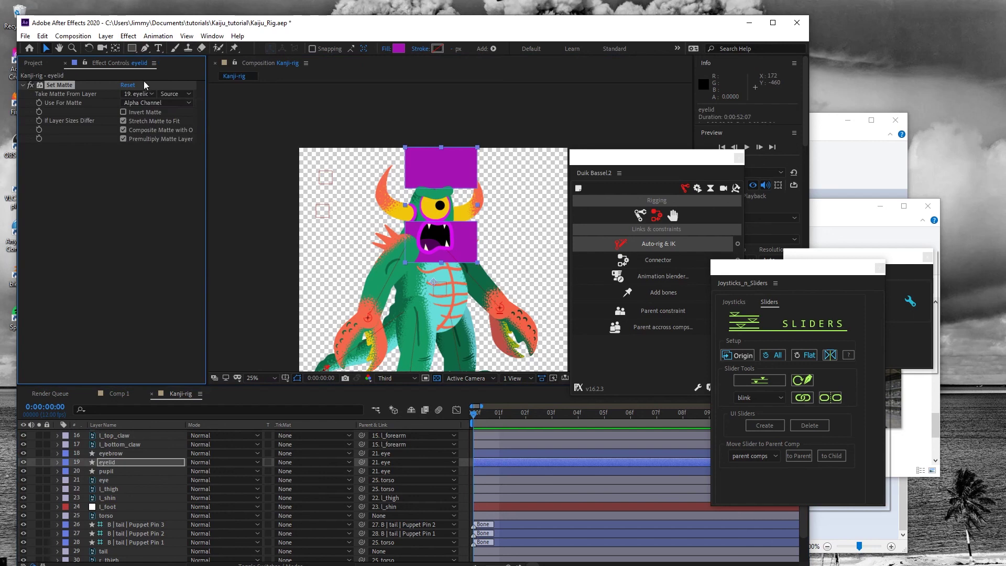
pyautogui.click(140, 95)
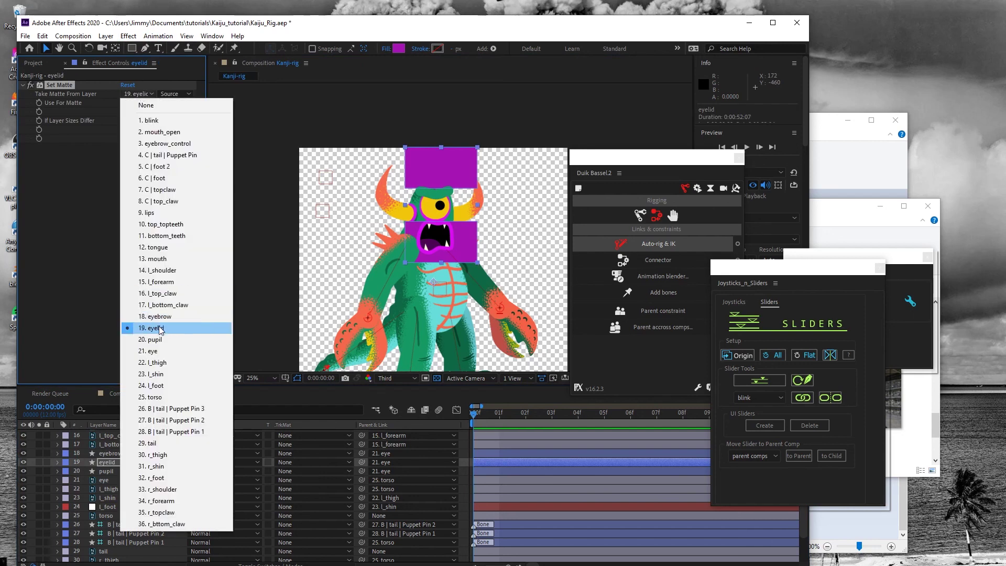
pyautogui.click(157, 351)
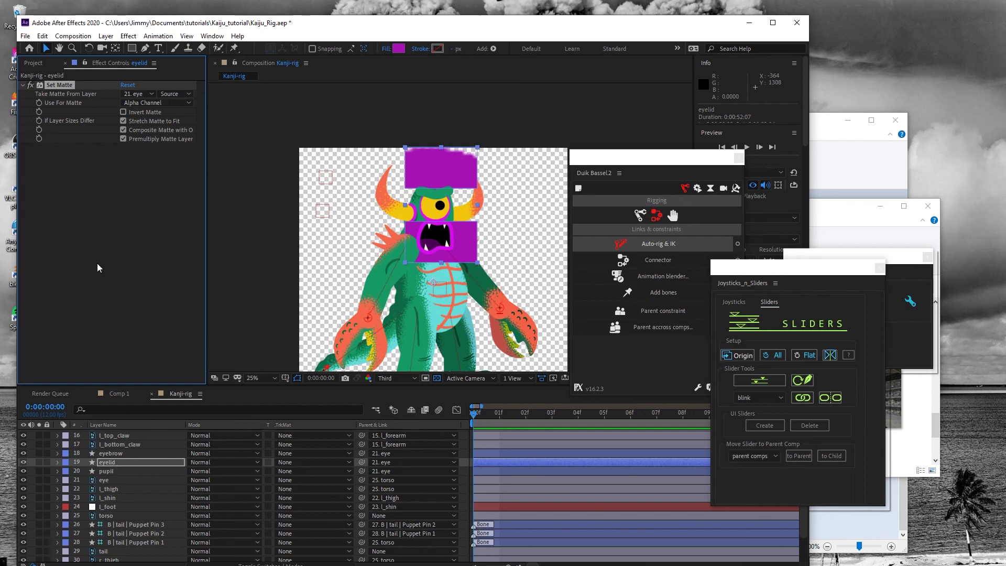
pyautogui.hotkey('ctrl', 'z')
# Step: Remove the Set Matte effect and duplicate eye as eye 2 above the eyelid, parented to eye
pyautogui.press('Delete')
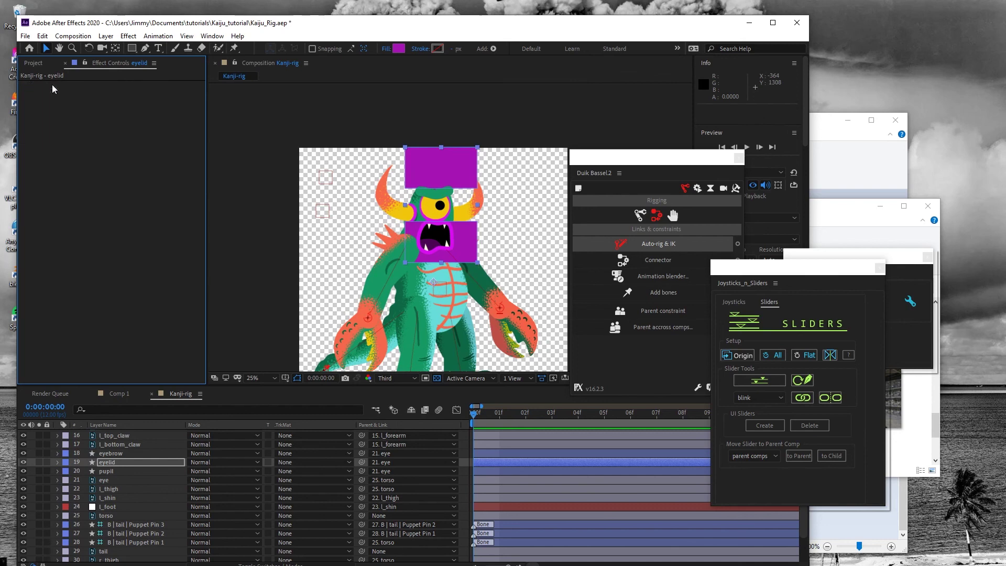
pyautogui.click(105, 480)
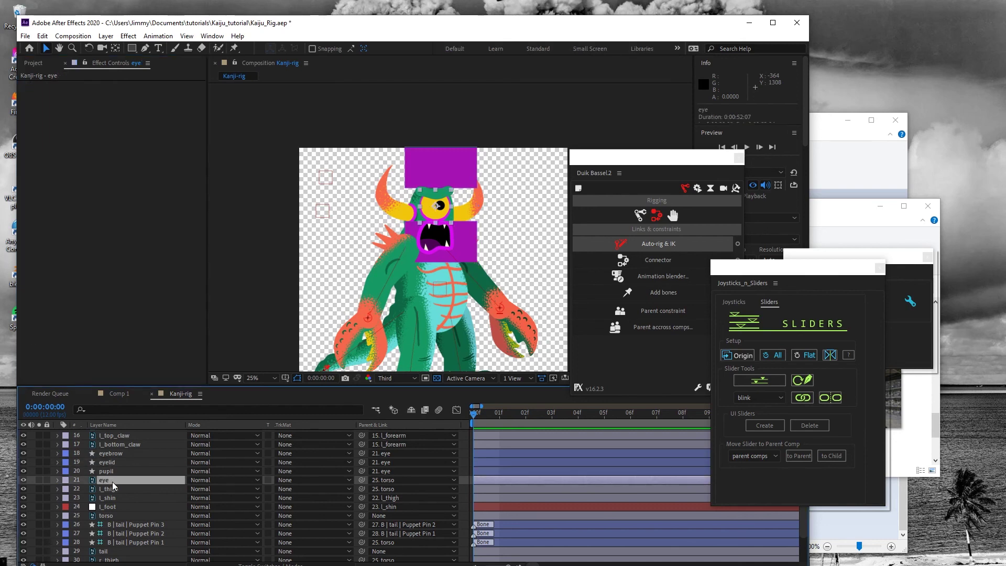
pyautogui.hotkey('ctrl', 'd')
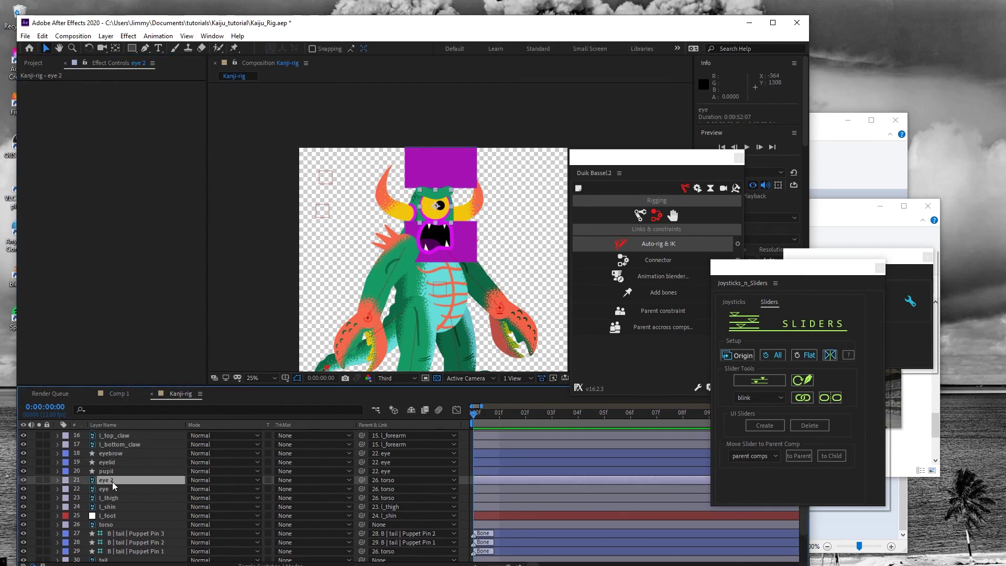
pyautogui.moveTo(112, 482); pyautogui.dragTo(116, 459)
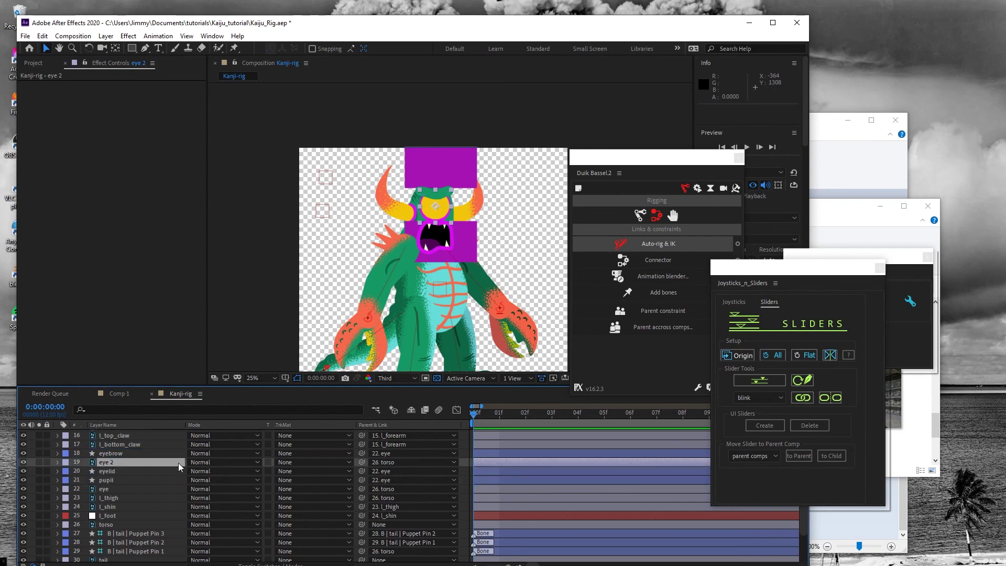
pyautogui.moveTo(360, 463); pyautogui.dragTo(139, 487)
# Step: Set the eyelid's track matte to Alpha Matte 'eye 2'
pyautogui.click(295, 460)
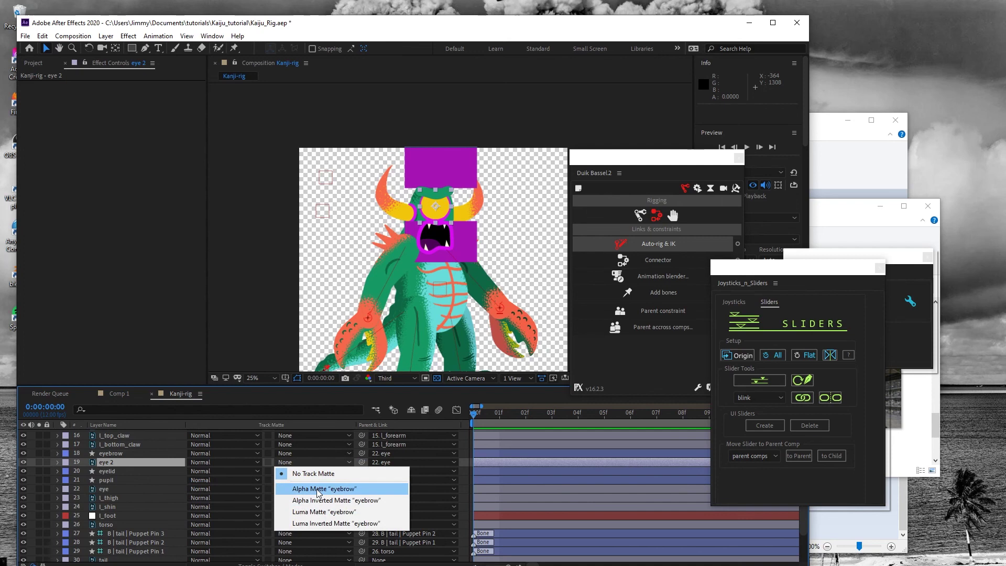
pyautogui.click(110, 471)
pyautogui.click(283, 474)
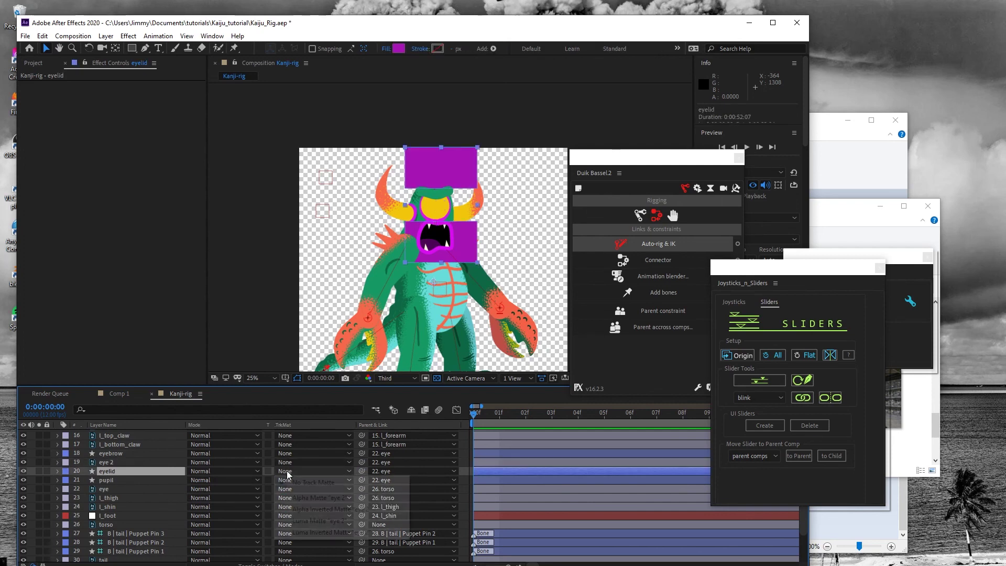
pyautogui.click(308, 499)
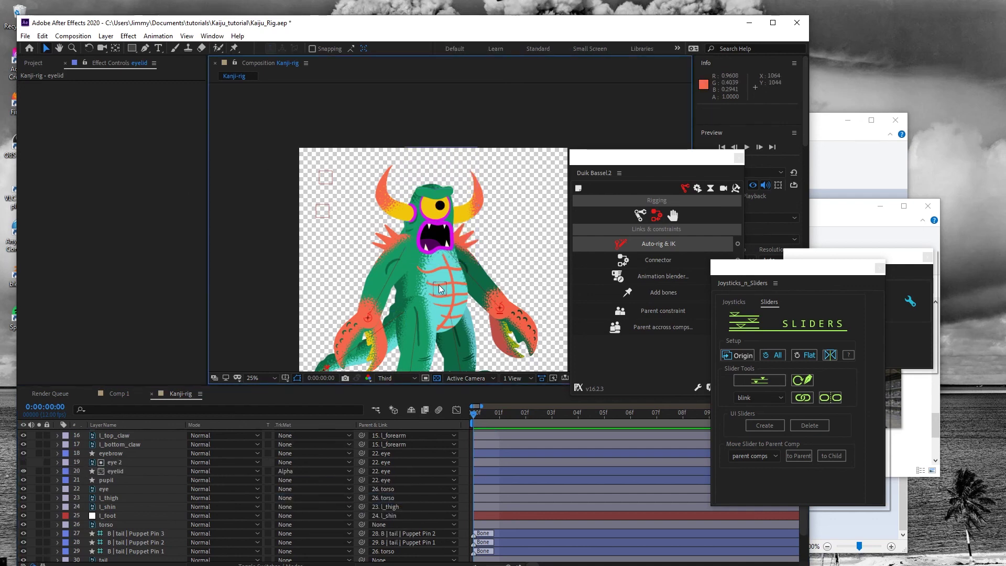
# Step: Move the blink controller to the comp's upper left and test its slider closing the eyelid
pyautogui.moveTo(431, 283); pyautogui.dragTo(315, 240)
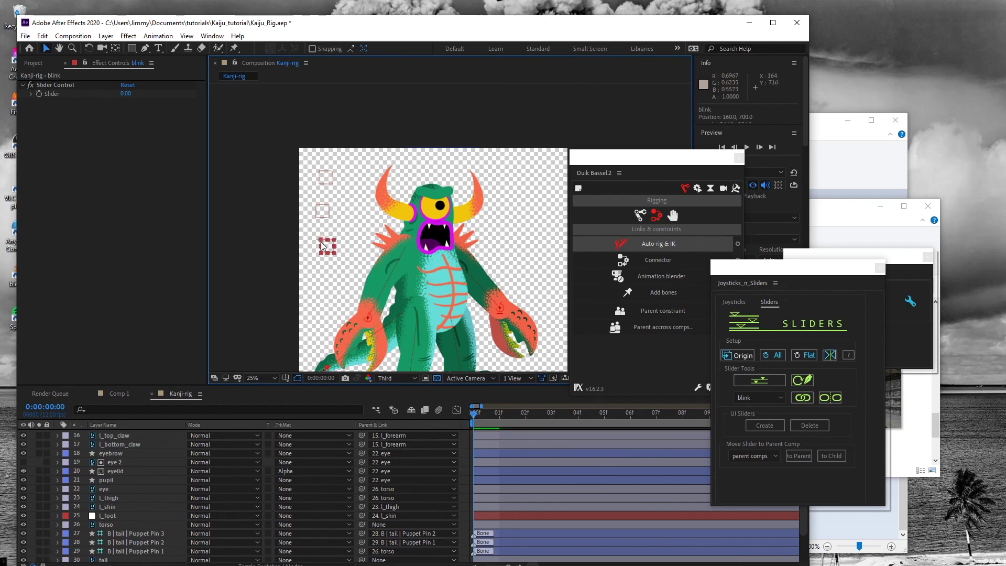
pyautogui.click(31, 94)
pyautogui.moveTo(46, 109); pyautogui.dragTo(27, 102)
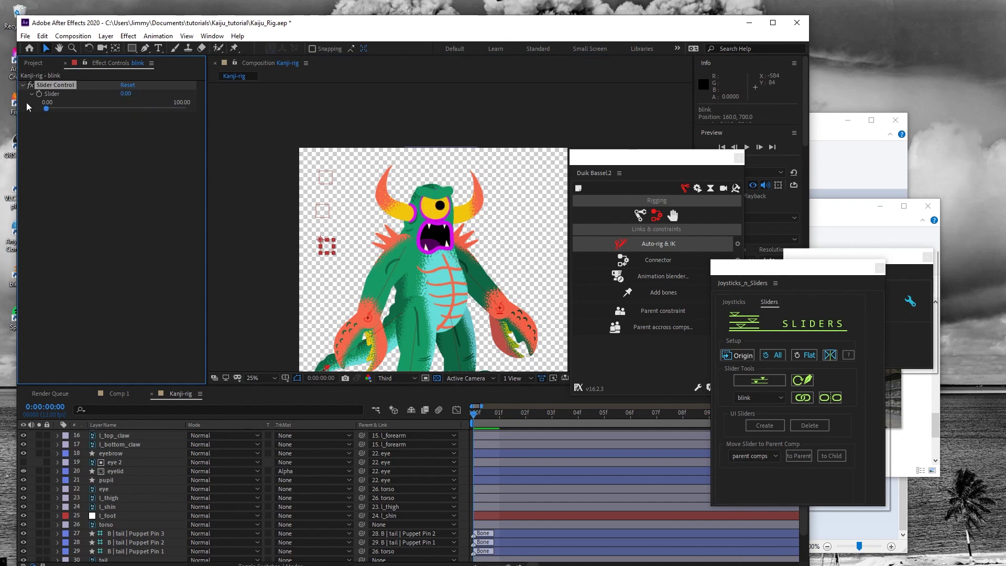
pyautogui.click(239, 99)
pyautogui.scroll(-1, 470, 239)
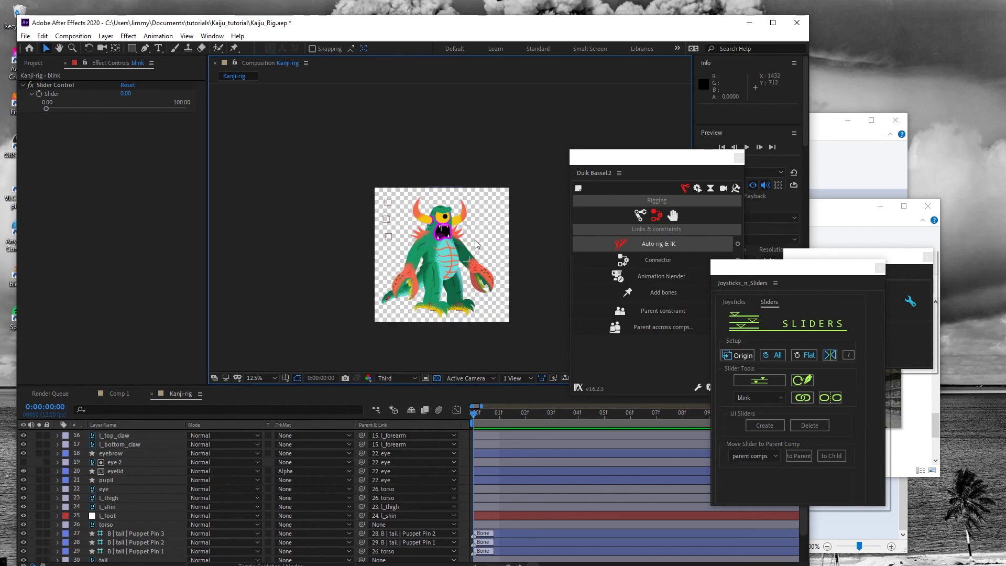
pyautogui.scroll(1, 475, 244)
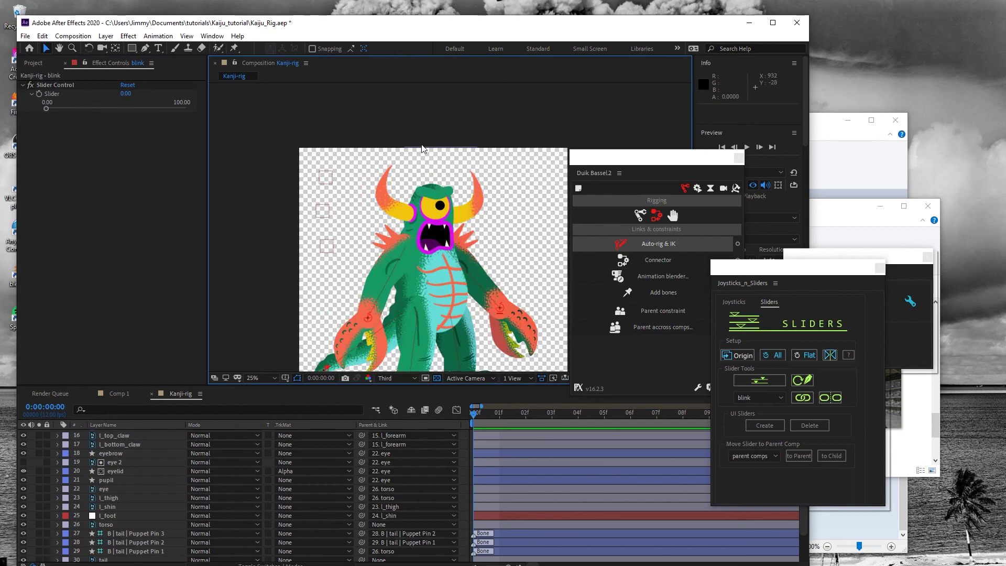
pyautogui.scroll(-1, 415, 194)
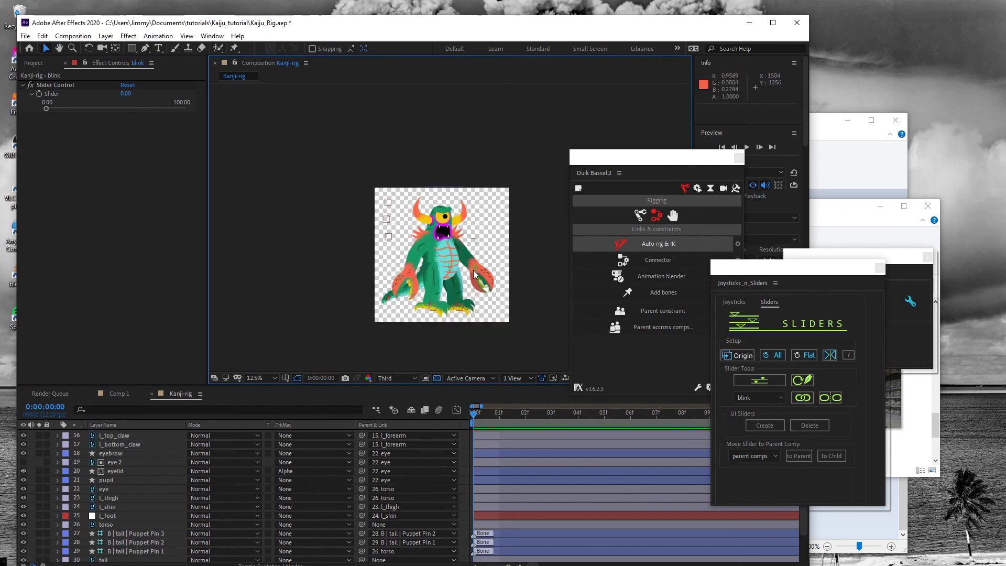
pyautogui.scroll(1, 436, 238)
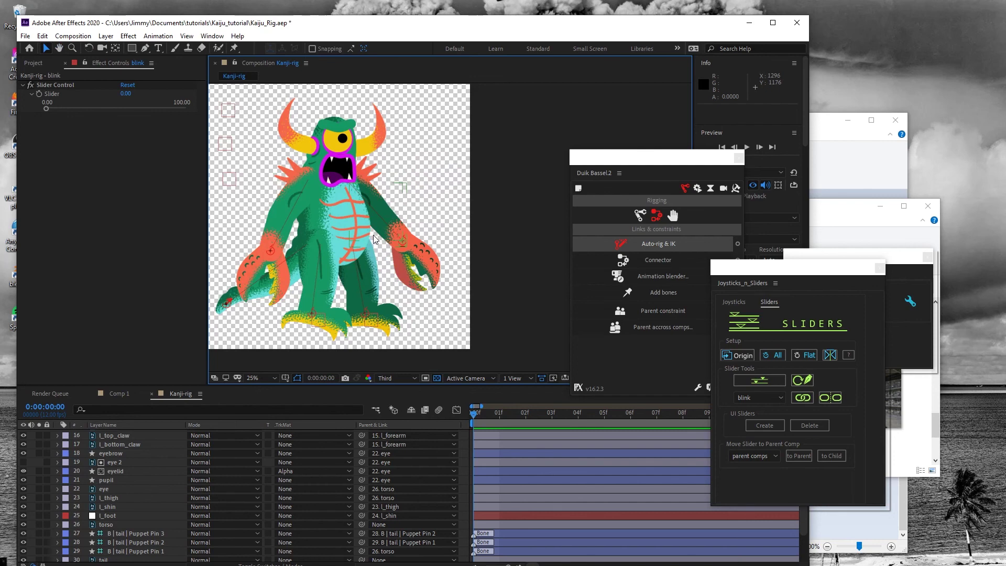
pyautogui.hscroll(-1, 373, 238)
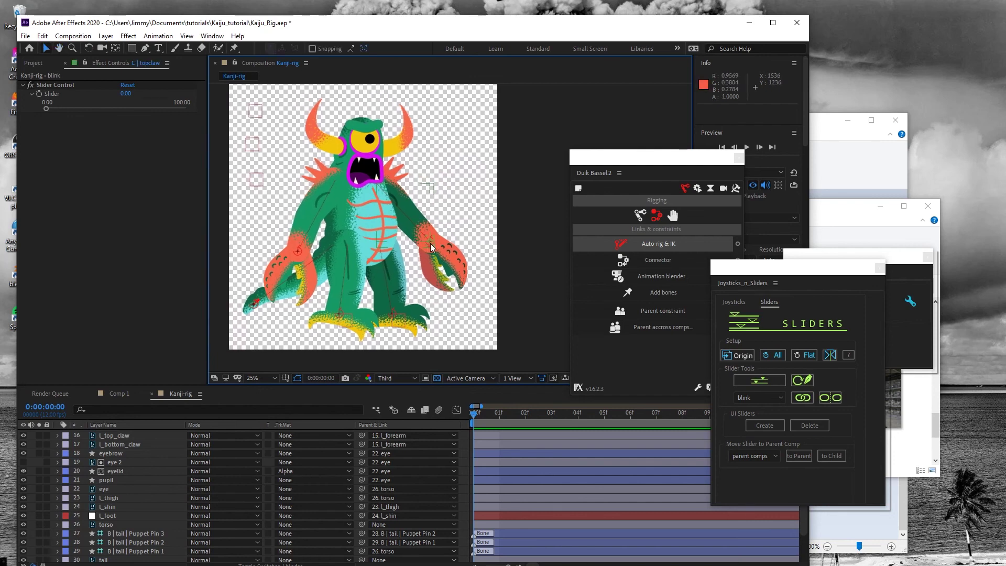
# Step: Test the arm and tail controllers, undo each pose, and save the Kaiju_Rig project
pyautogui.moveTo(431, 248); pyautogui.dragTo(427, 210)
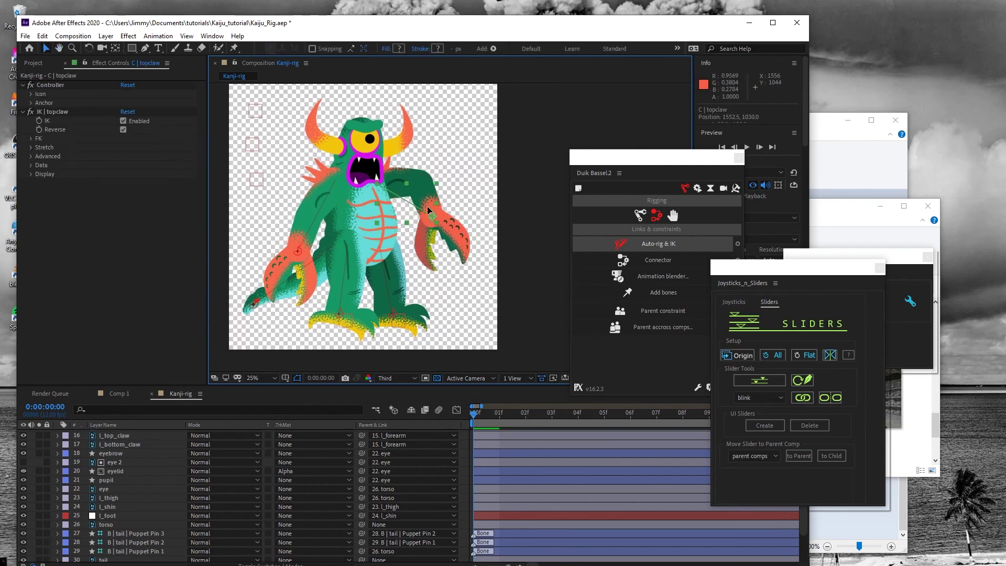
pyautogui.hotkey('ctrl', 'z')
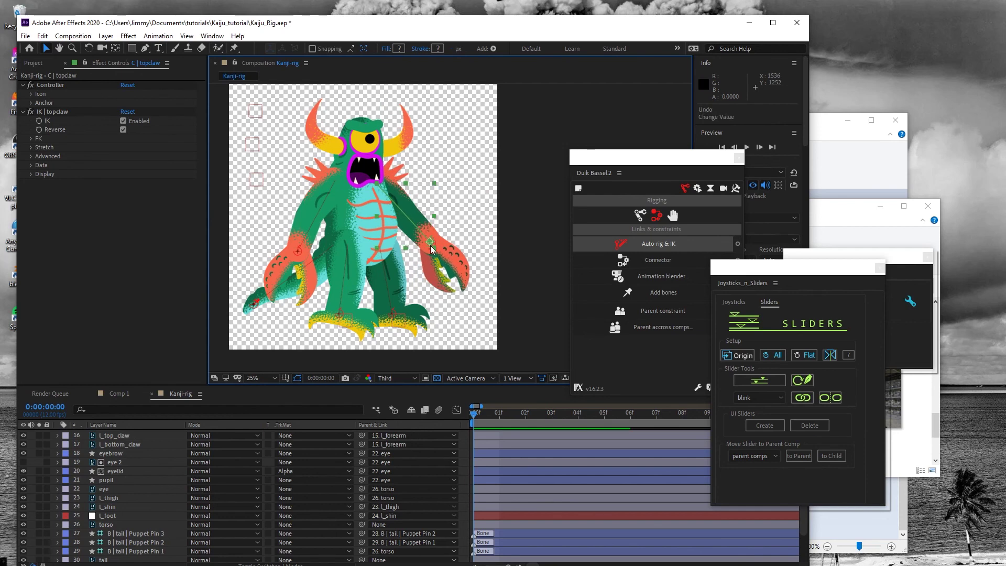
pyautogui.moveTo(252, 306); pyautogui.dragTo(247, 265)
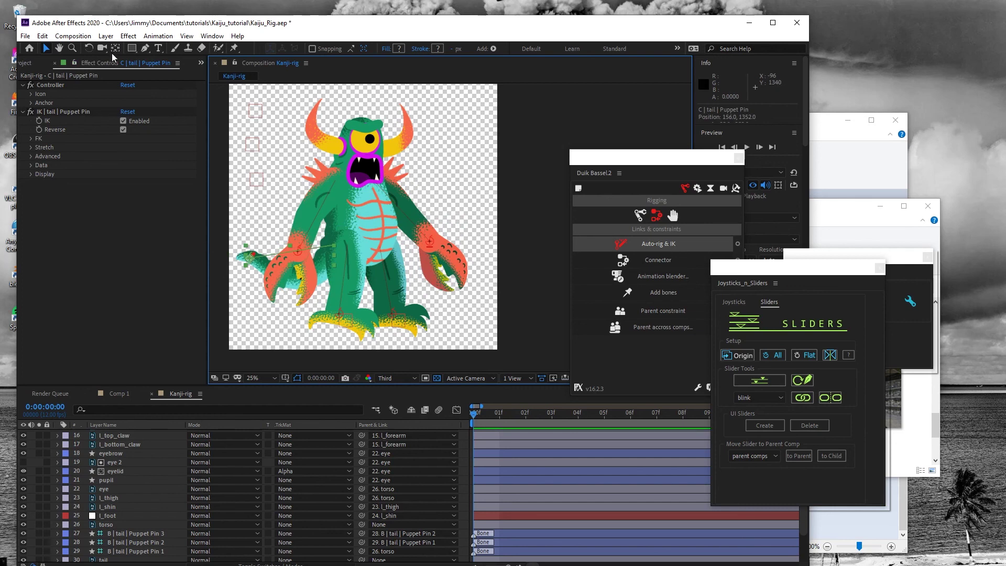
pyautogui.hotkey('ctrl', 'z')
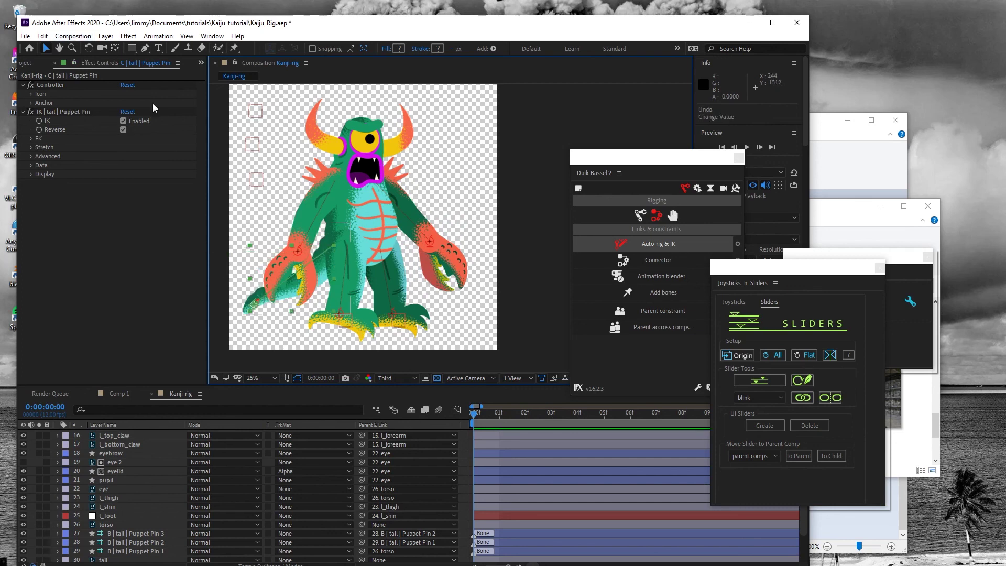
pyautogui.click(25, 36)
pyautogui.click(52, 132)
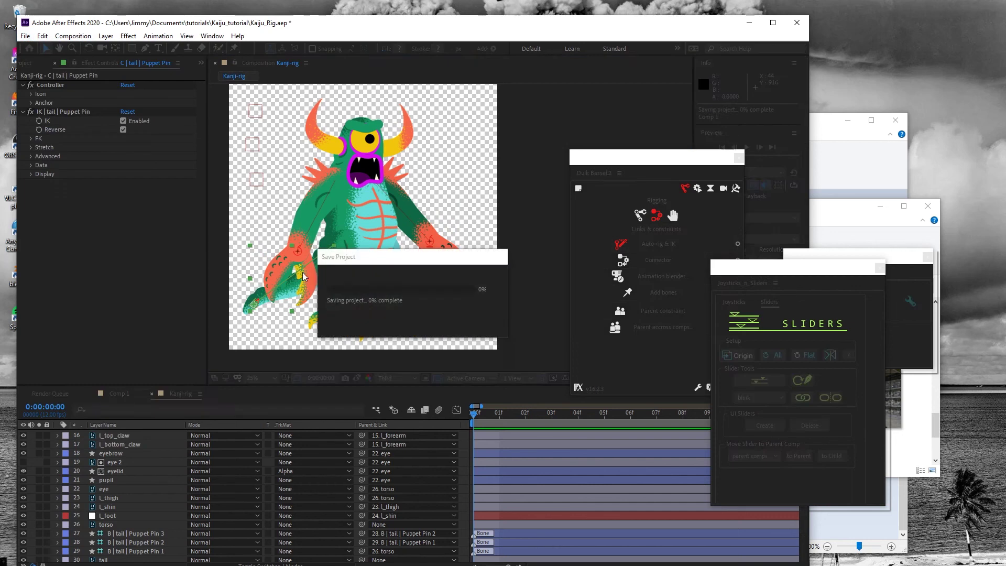
# Step: Test both foot IK controllers by bending the legs, undoing the right leg raise
pyautogui.moveTo(340, 317)
pyautogui.mouseDown()
pyautogui.moveTo(344, 300)
pyautogui.moveTo(375, 301)
pyautogui.moveTo(355, 282)
pyautogui.moveTo(325, 321)
pyautogui.mouseUp()
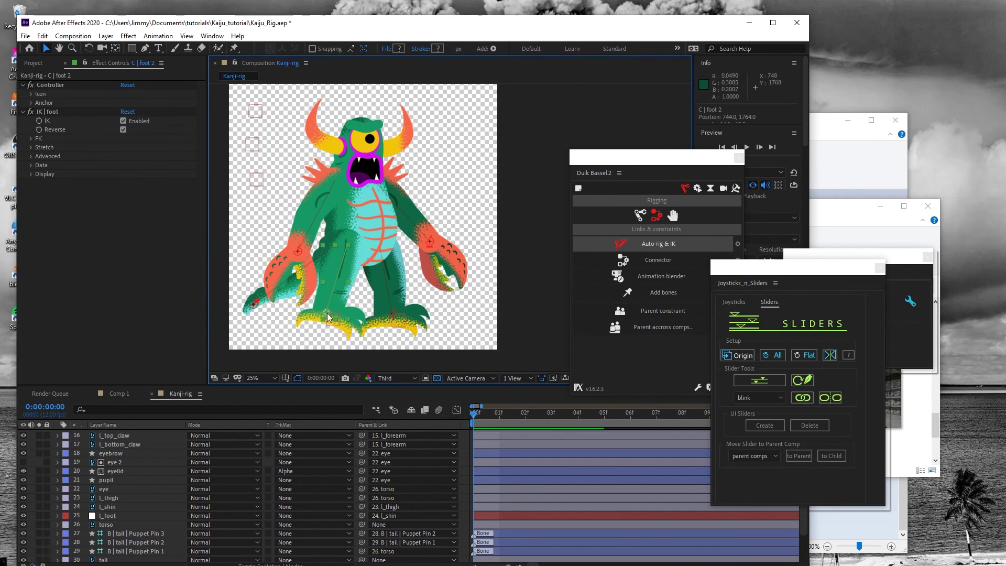
pyautogui.moveTo(394, 316)
pyautogui.mouseDown()
pyautogui.moveTo(395, 295)
pyautogui.moveTo(392, 312)
pyautogui.moveTo(401, 297)
pyautogui.moveTo(400, 309)
pyautogui.mouseUp()
pyautogui.hotkey('ctrl', 'z')
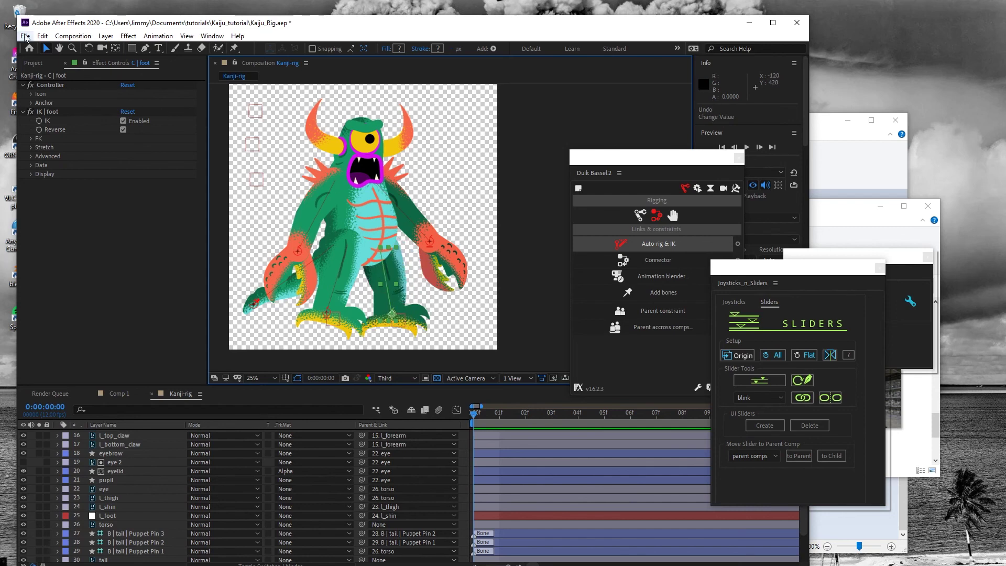